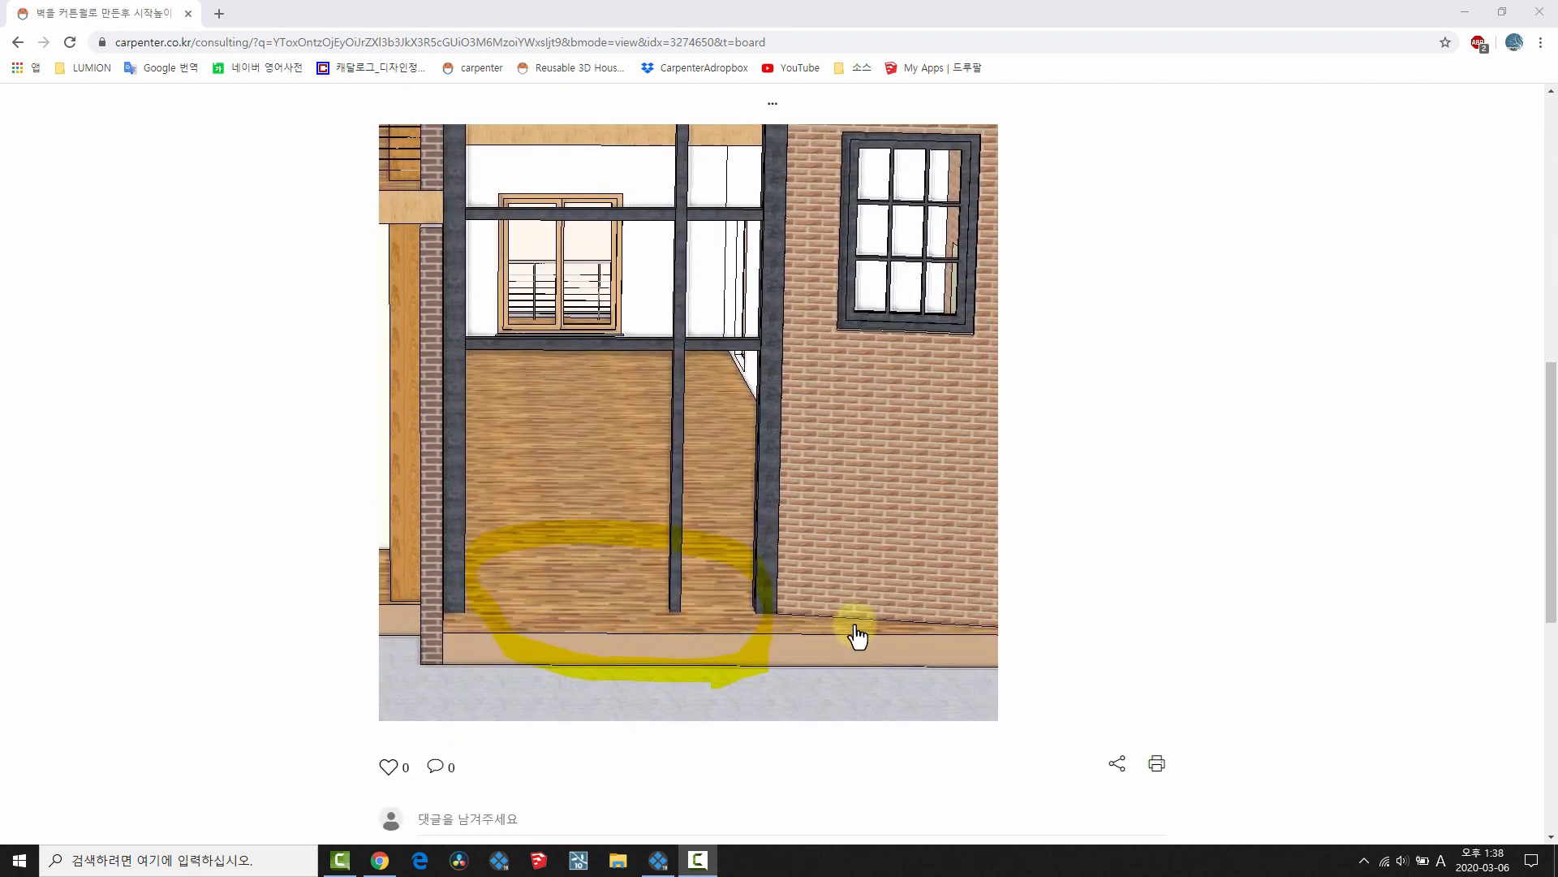
# - Read the forum post asking why a wall converted to a curtain wall does not accept a new start height
pyautogui.scroll(5, 836, 610)
pyautogui.scroll(5, 836, 609)
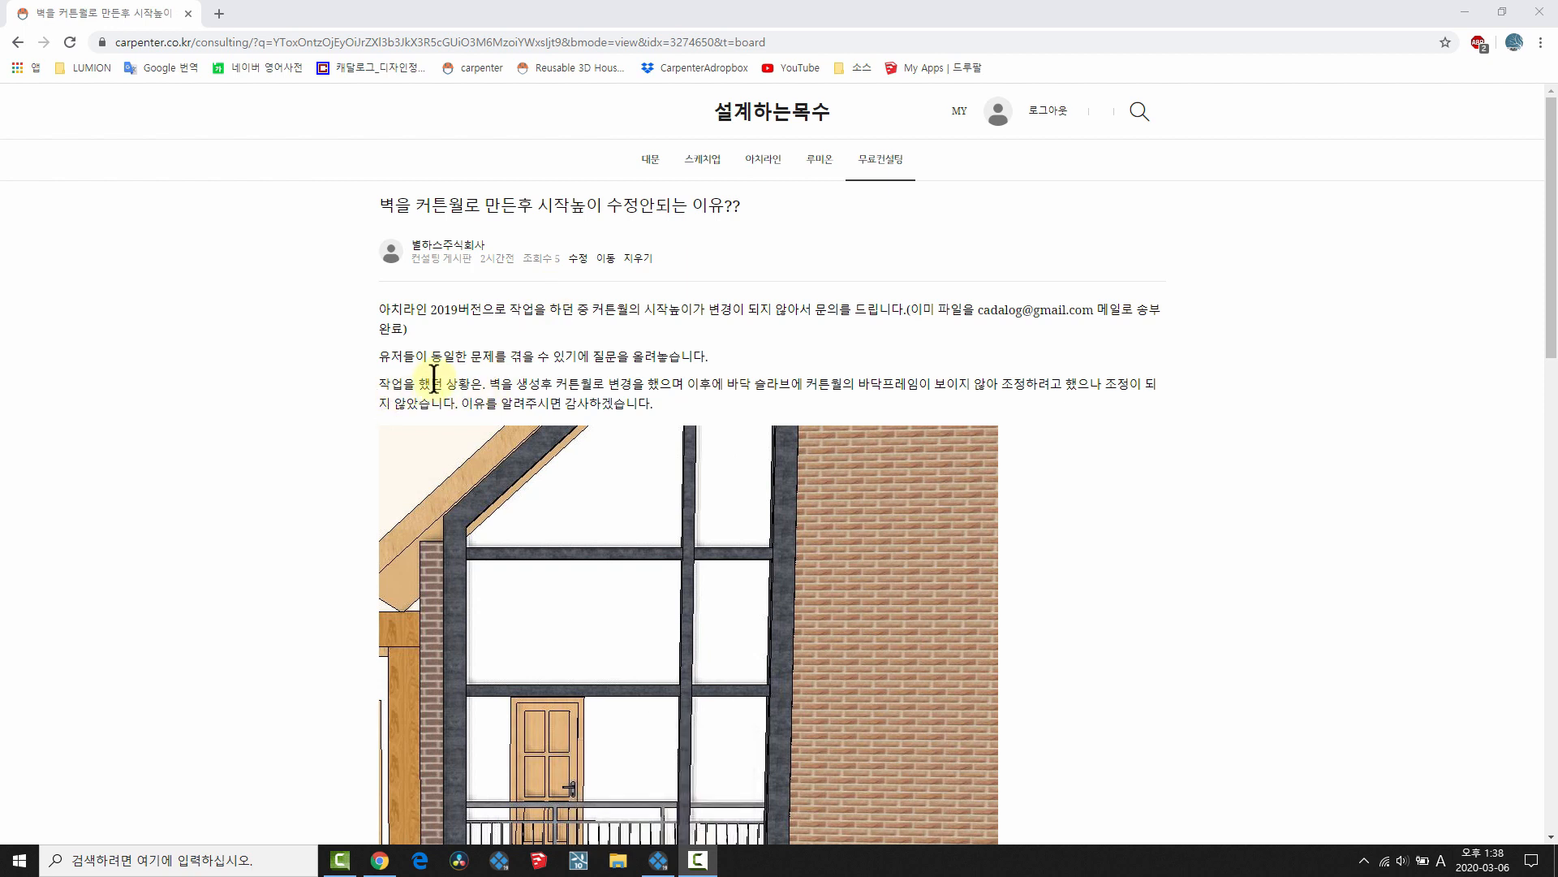
pyautogui.moveTo(494, 385); pyautogui.dragTo(682, 405)
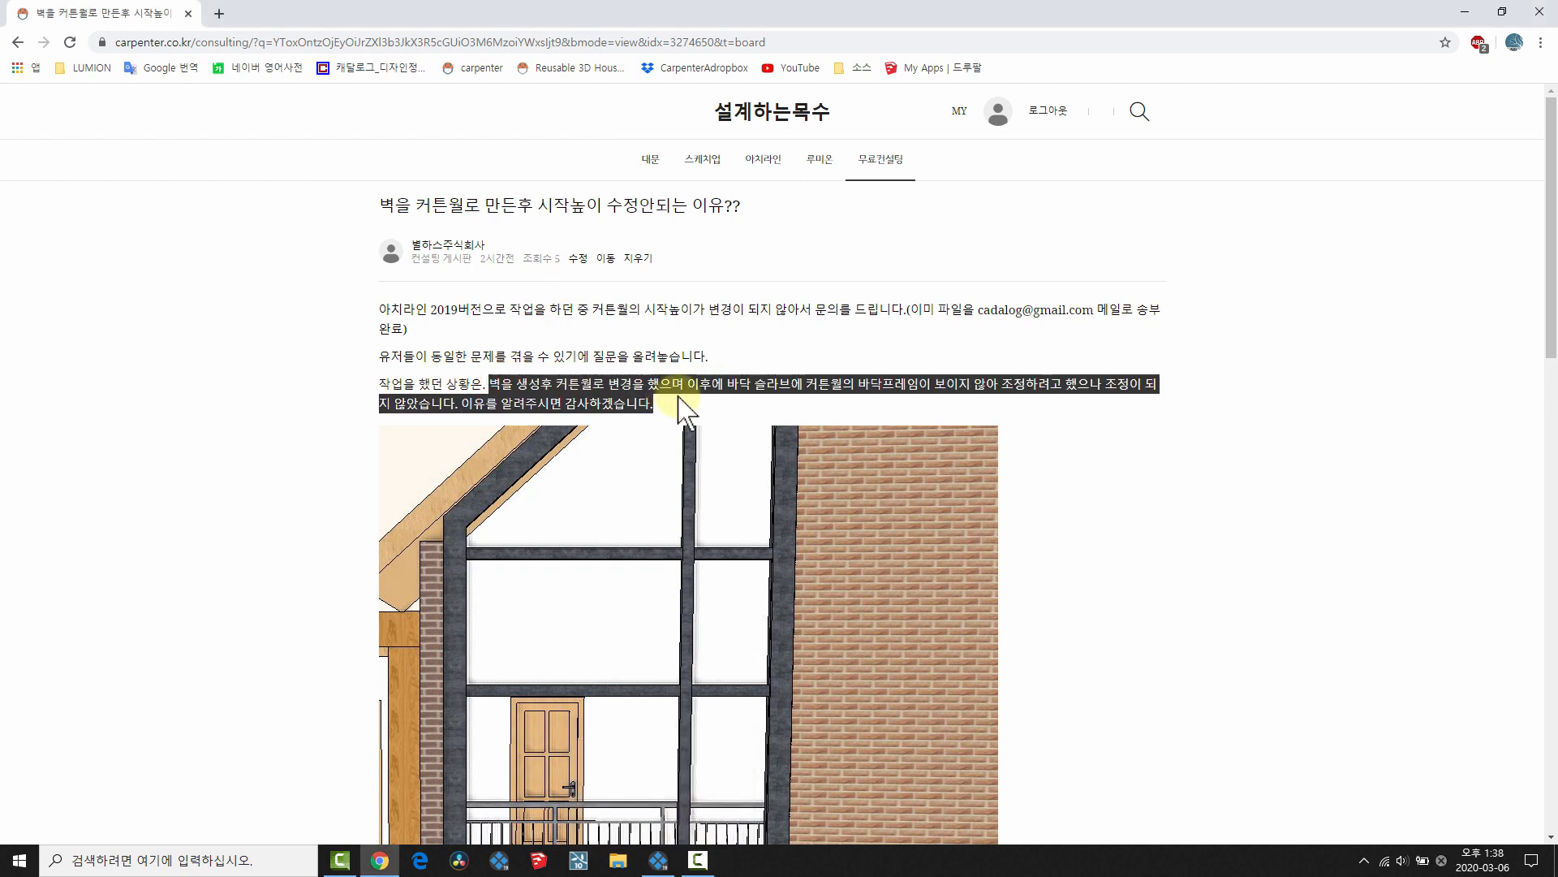
pyautogui.click(683, 380)
# - Switch to ARCHLine.XP and check the ground-floor curtain wall's start height and its base in the 3D view
pyautogui.click(658, 860)
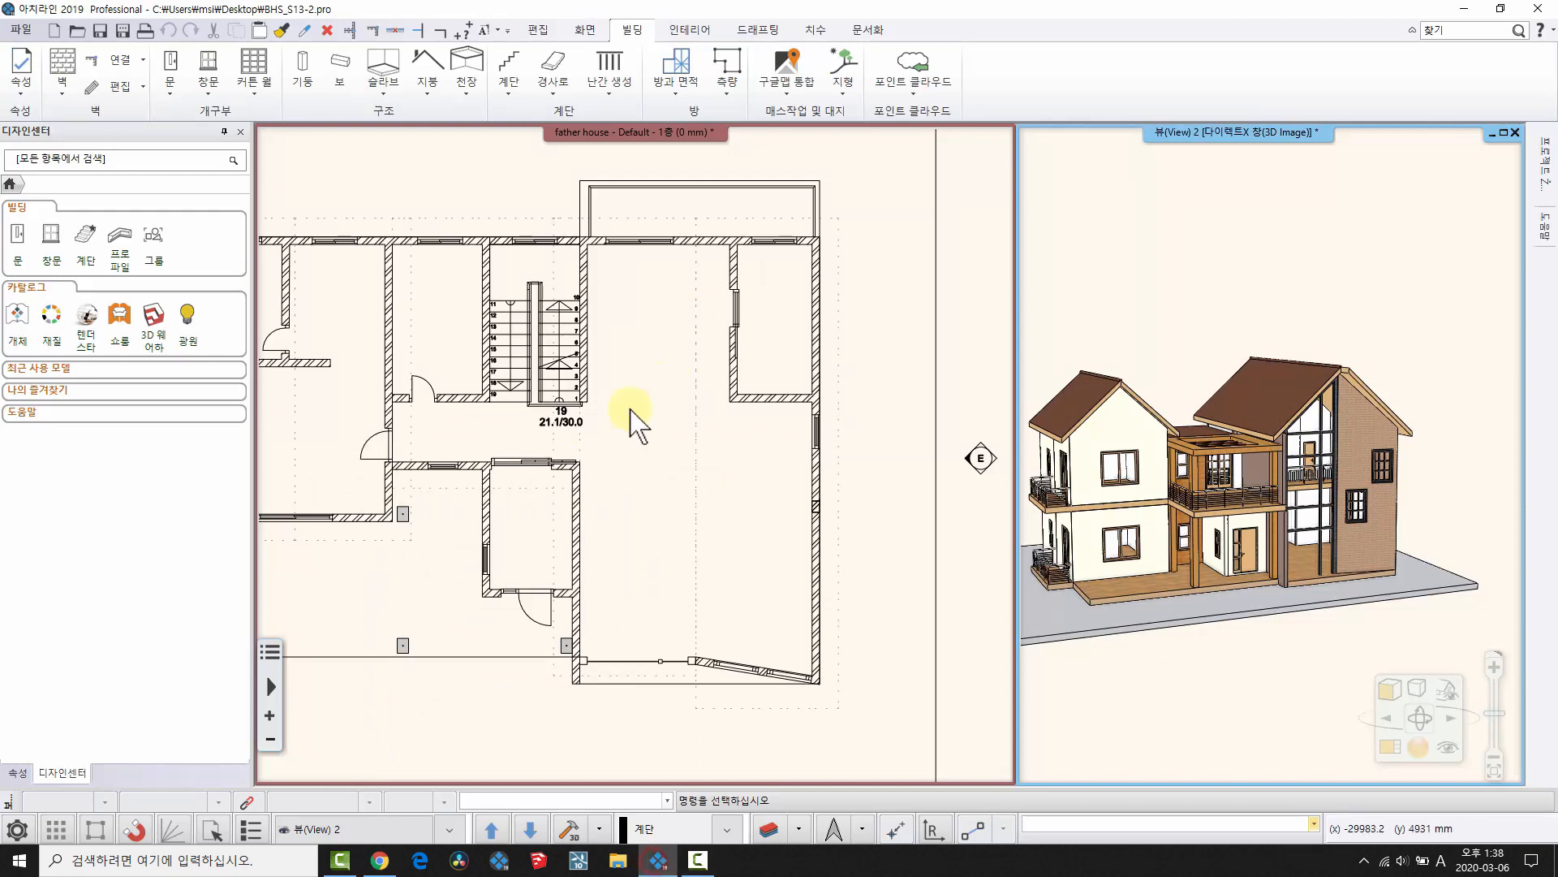
pyautogui.moveTo(687, 652); pyautogui.dragTo(720, 614, button='middle')
pyautogui.scroll(2, 727, 629)
pyautogui.scroll(3, 649, 568)
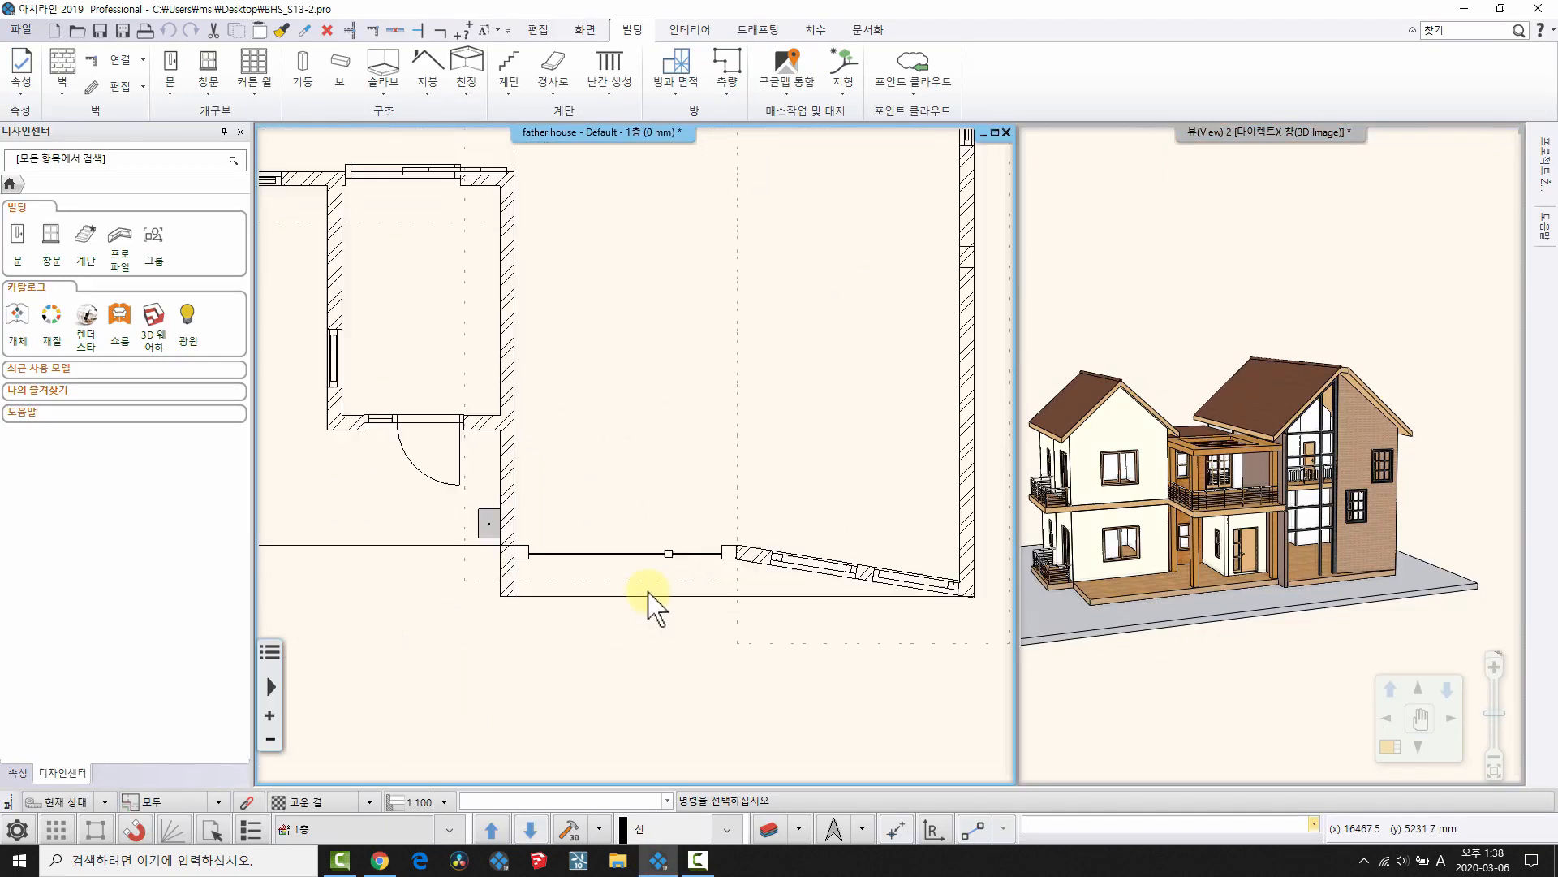
pyautogui.click(647, 530)
pyautogui.scroll(5, 1228, 516)
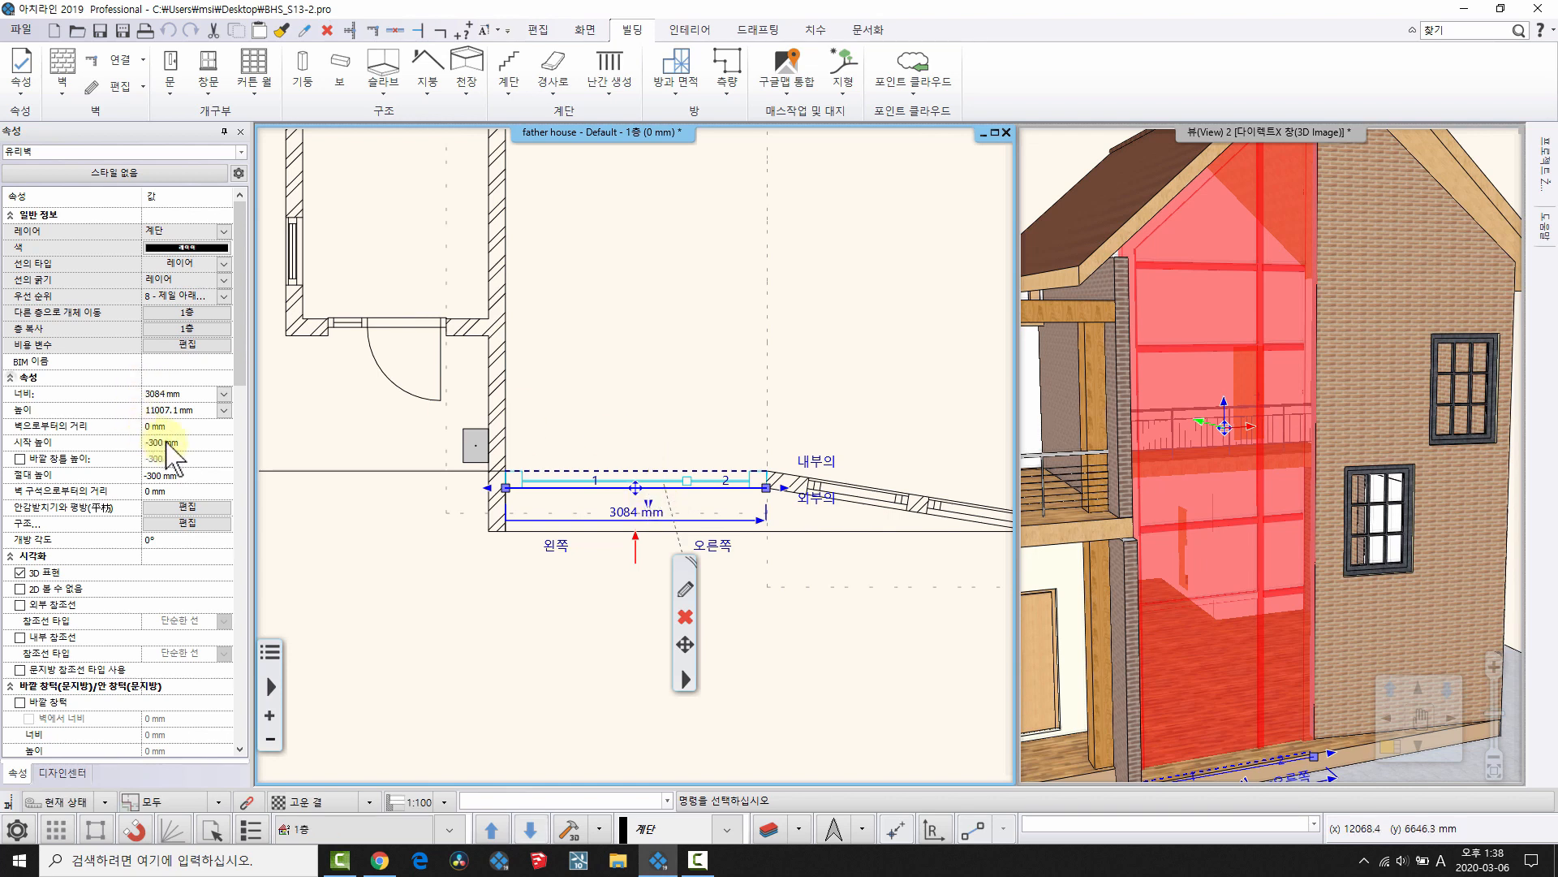
pyautogui.moveTo(1284, 532); pyautogui.dragTo(1263, 459, button='middle')
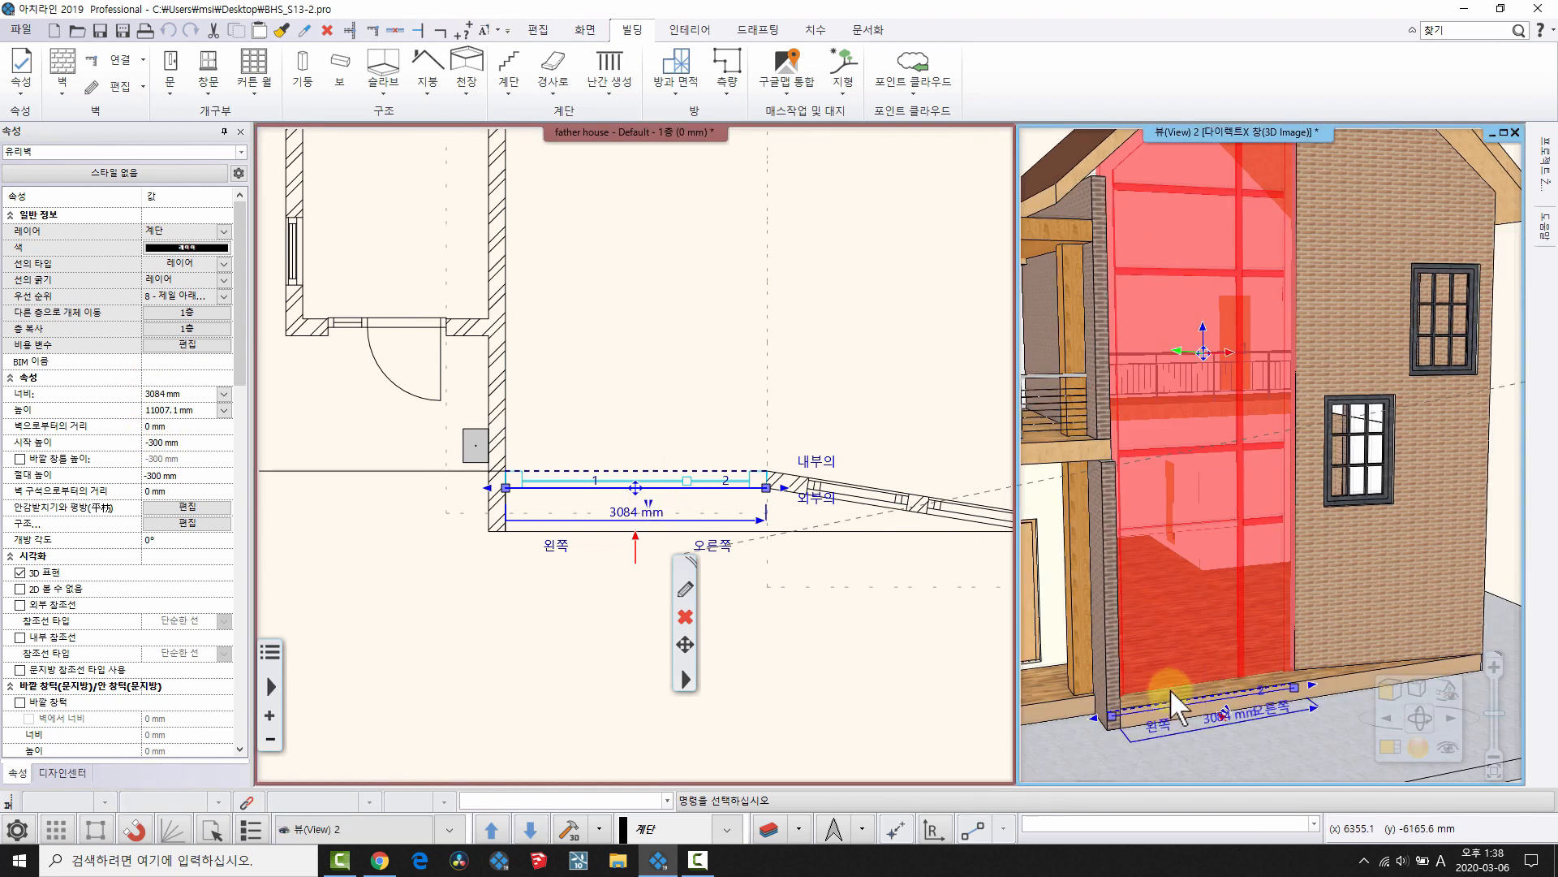
pyautogui.press('Escape')
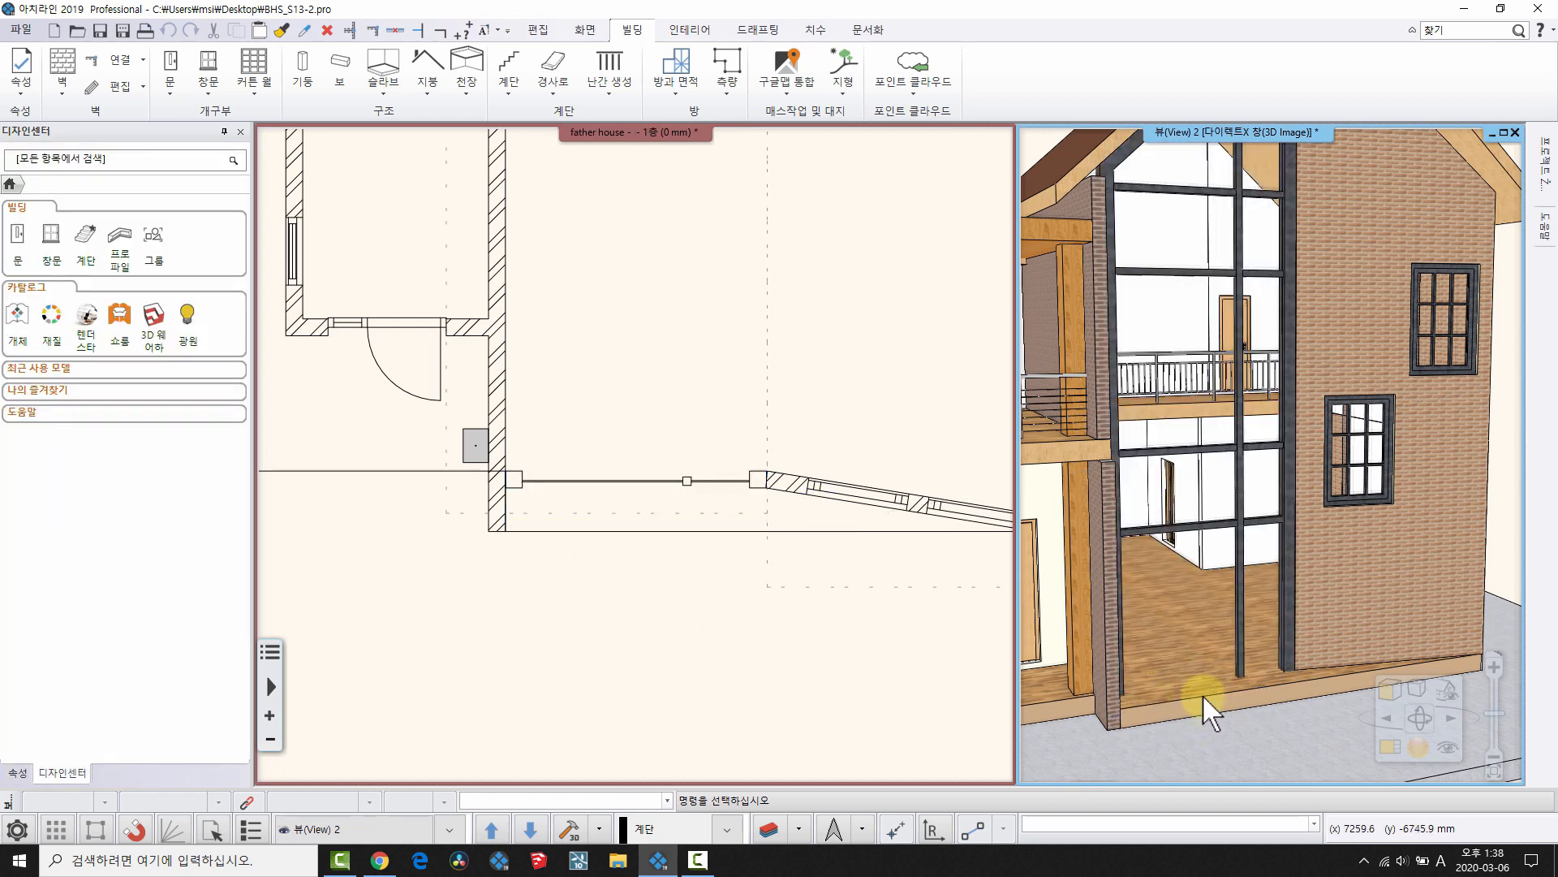
# - Try to set the curtain wall's start height to 0 mm in its properties
pyautogui.click(1218, 519)
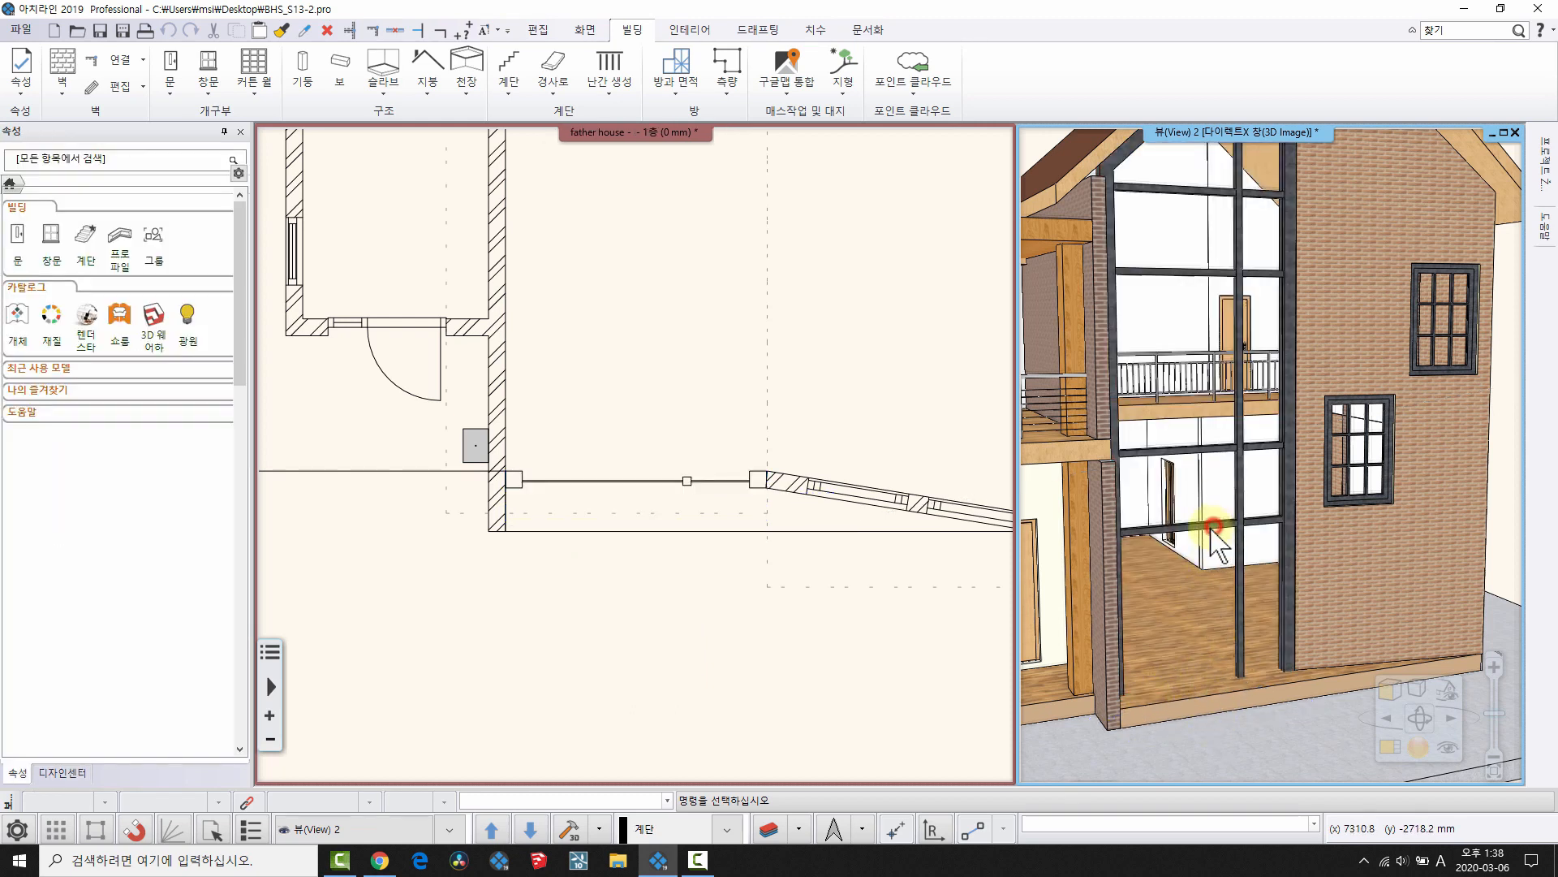
pyautogui.click(178, 442)
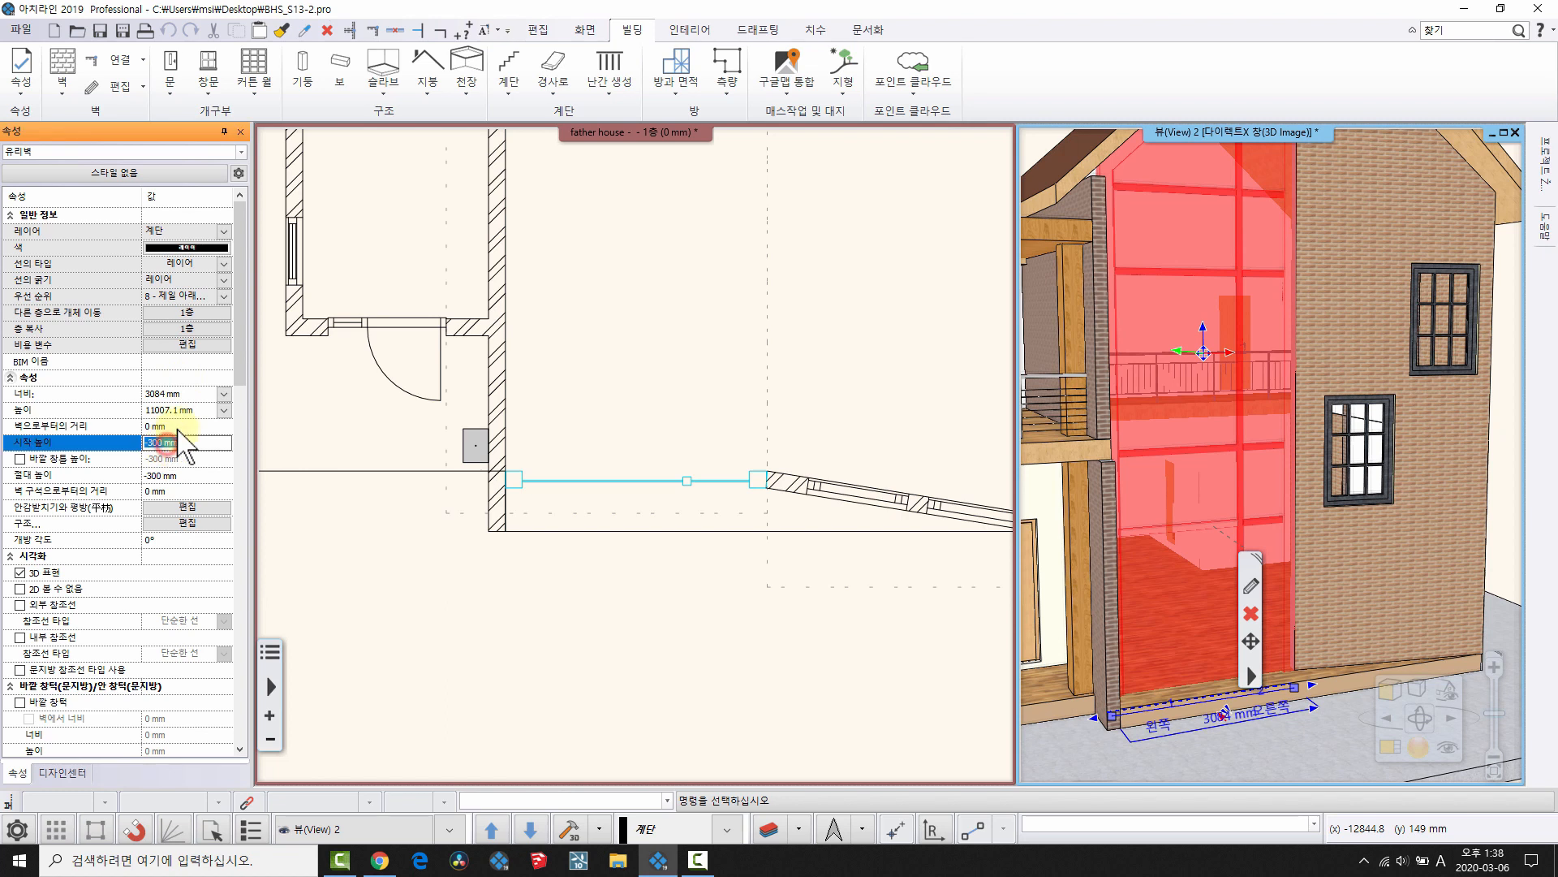
pyautogui.write('0')
pyautogui.press('Return')
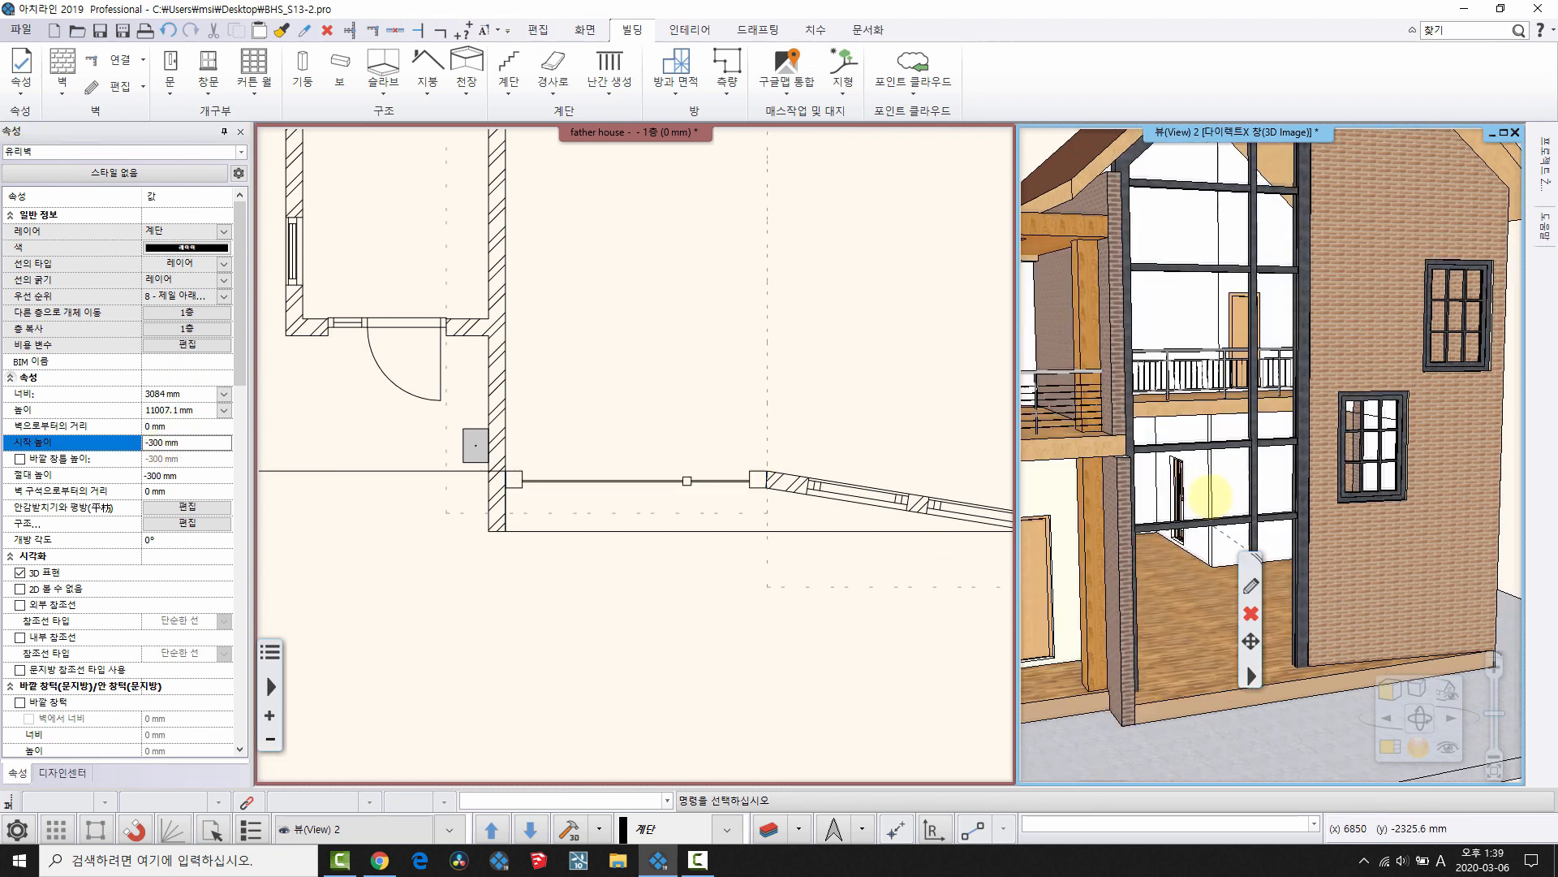
# - Move the curtain wall's base vertically upward in the 3D view to a start height of about 857 mm
pyautogui.click(662, 520)
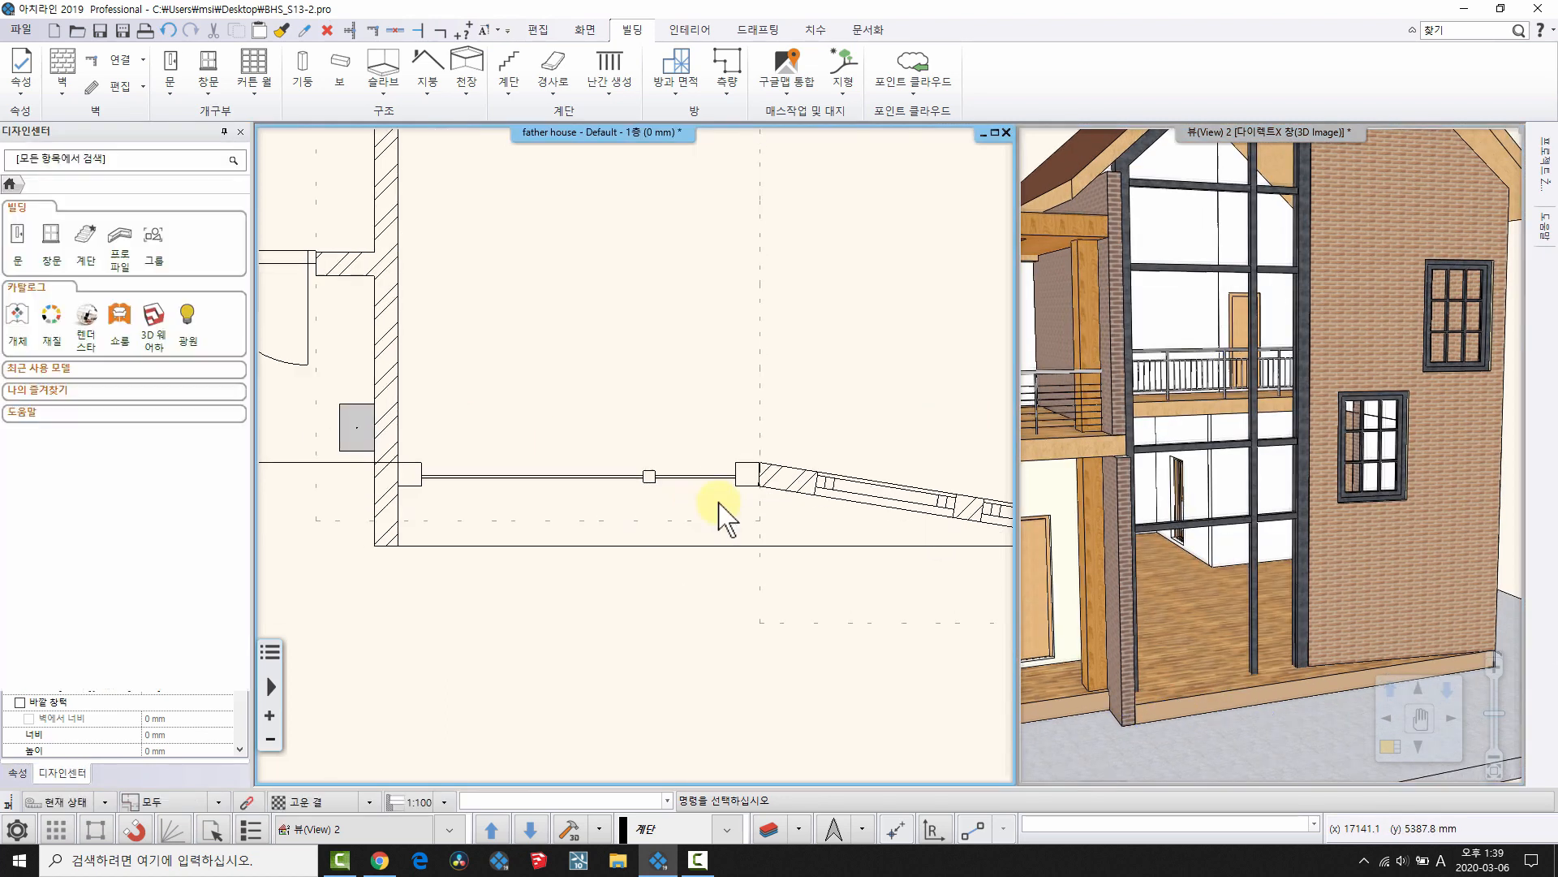
pyautogui.scroll(1, 714, 515)
pyautogui.click(600, 482)
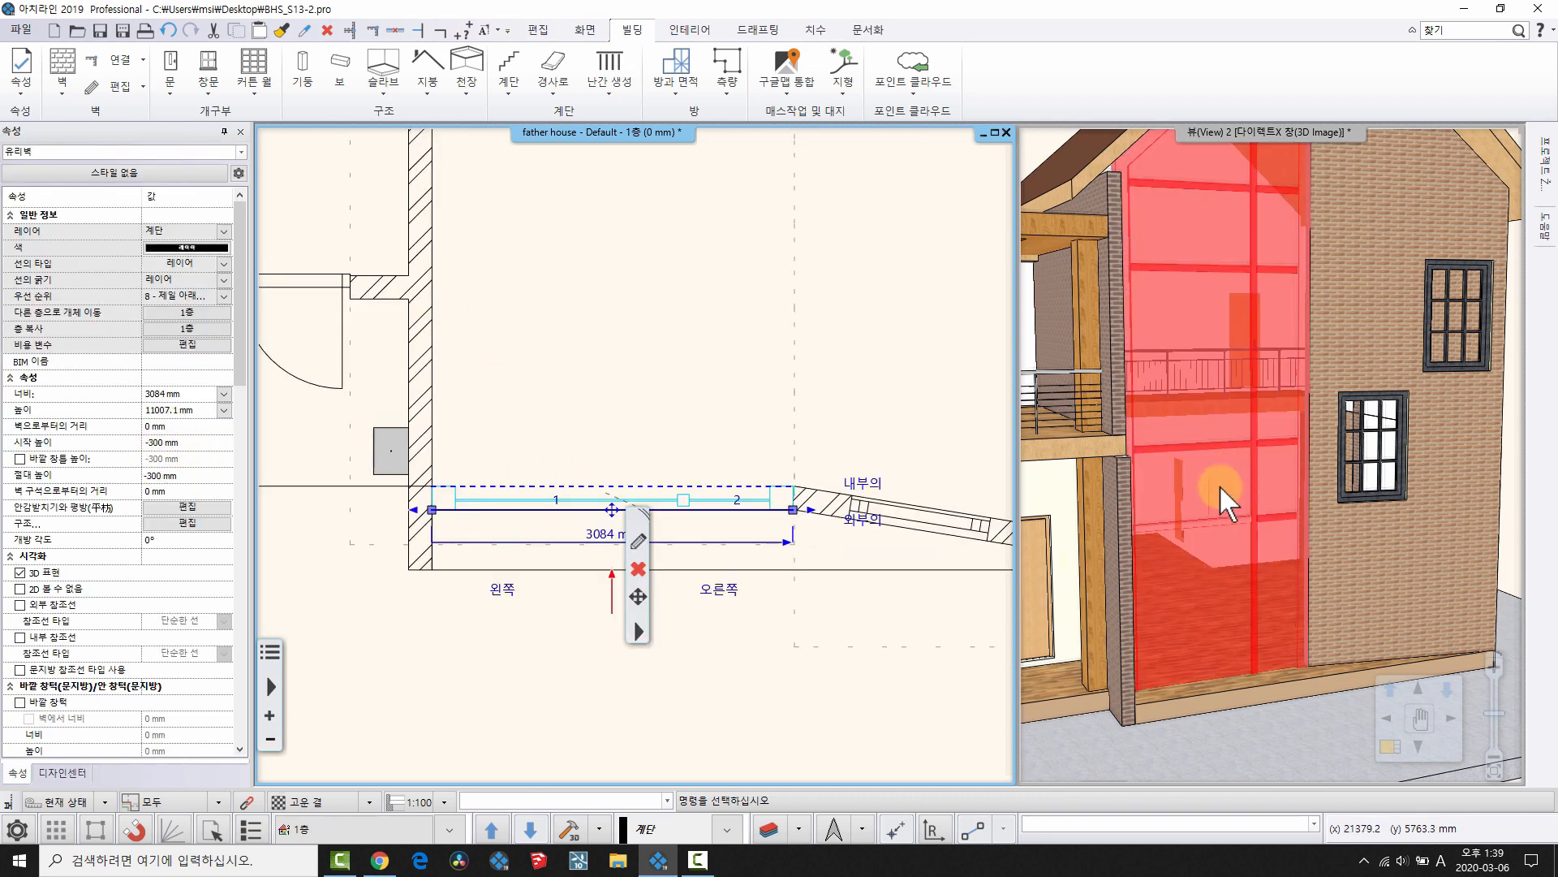
pyautogui.click(1227, 533)
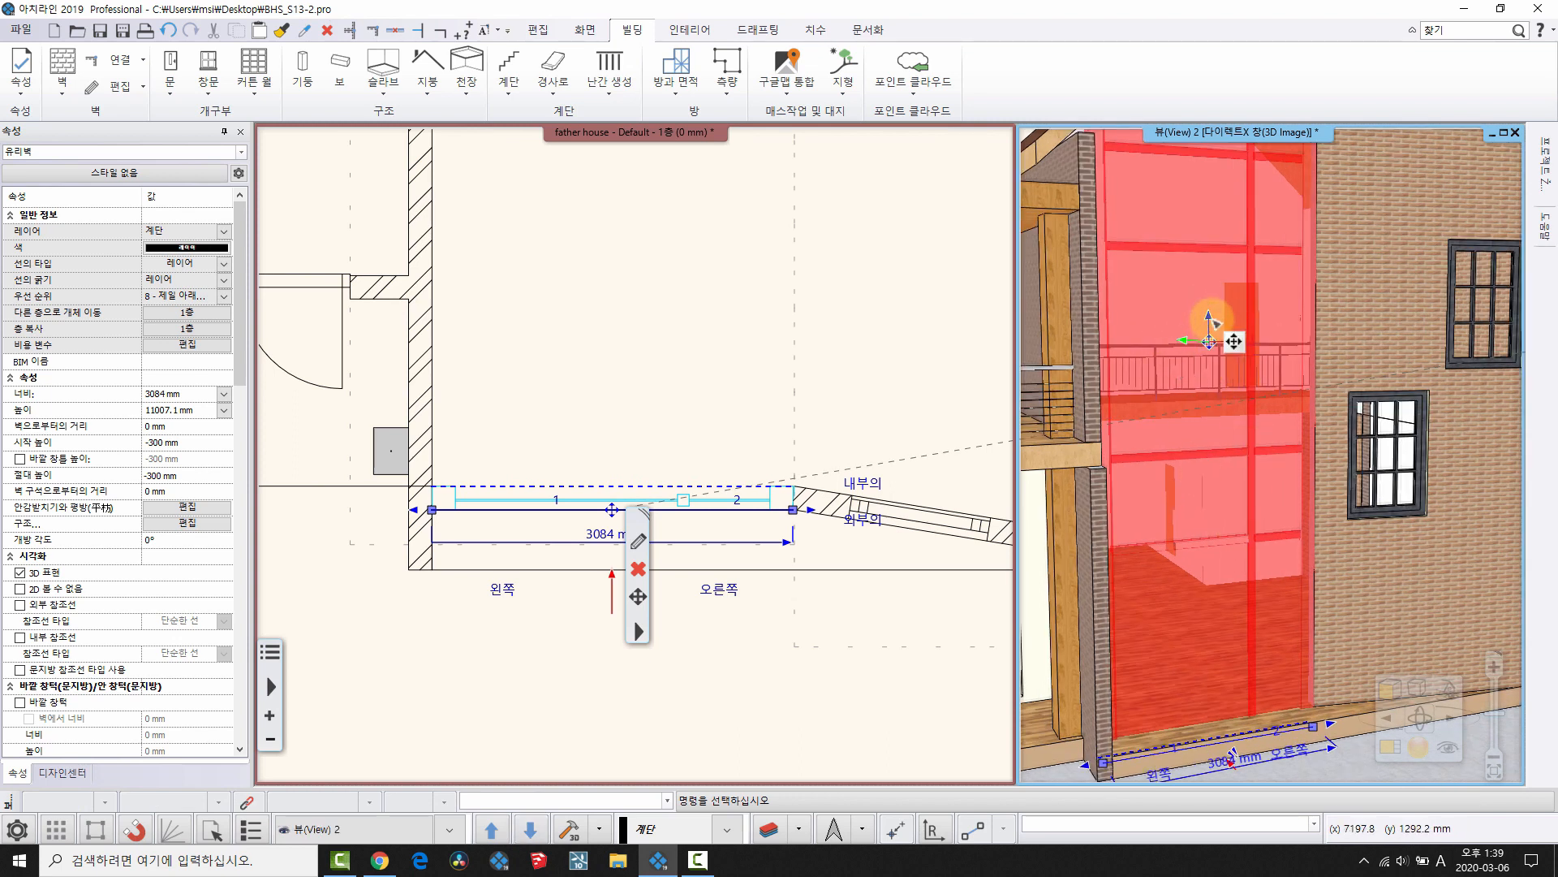
pyautogui.rightClick(1209, 322)
pyautogui.click(1237, 333)
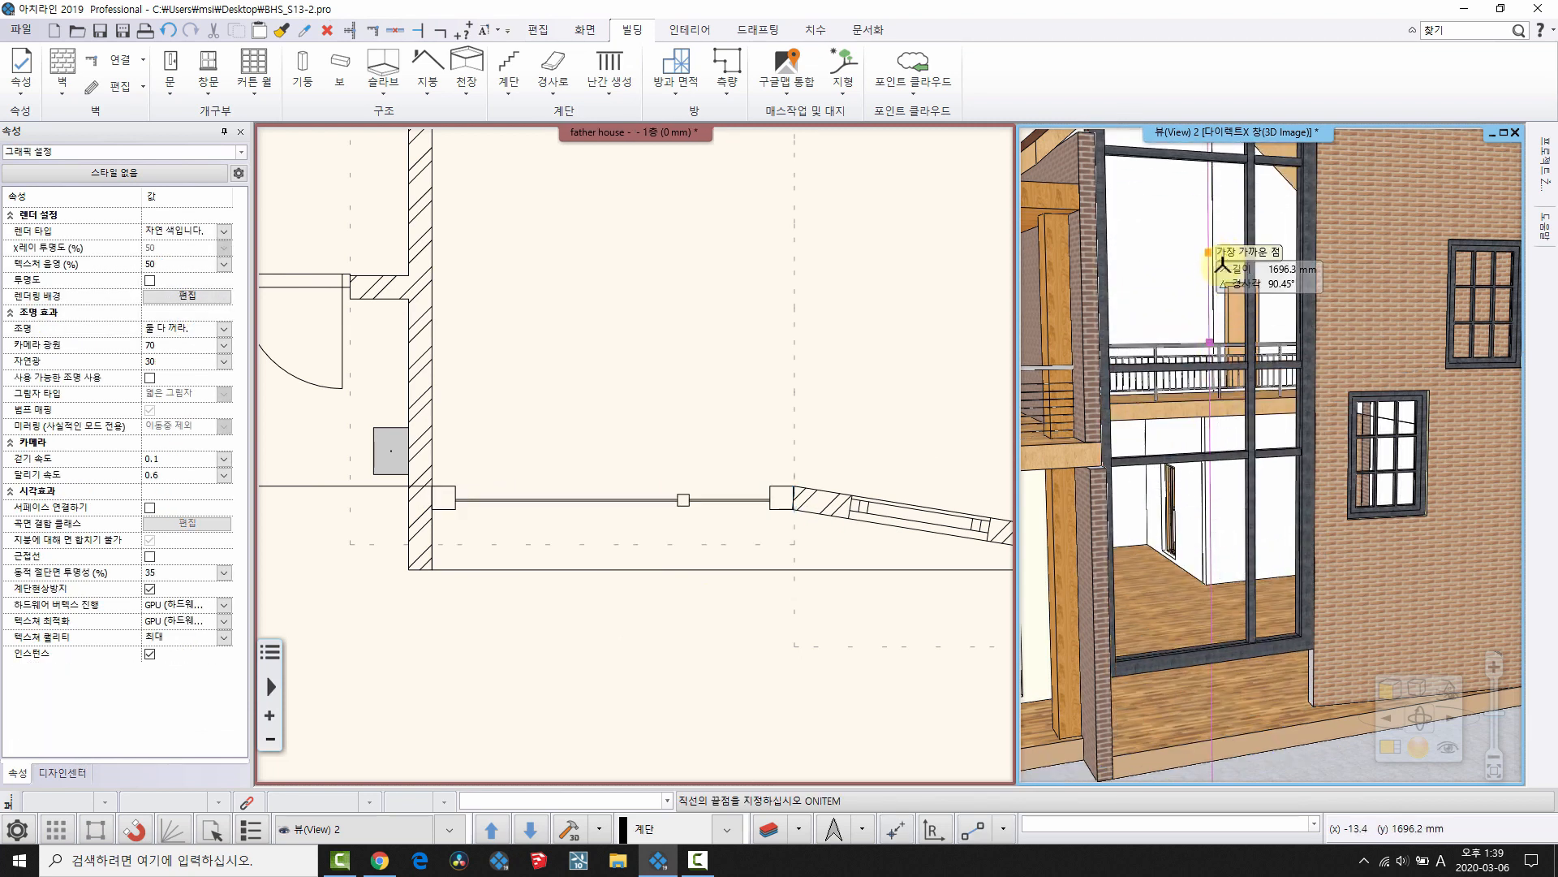
pyautogui.click(1221, 254)
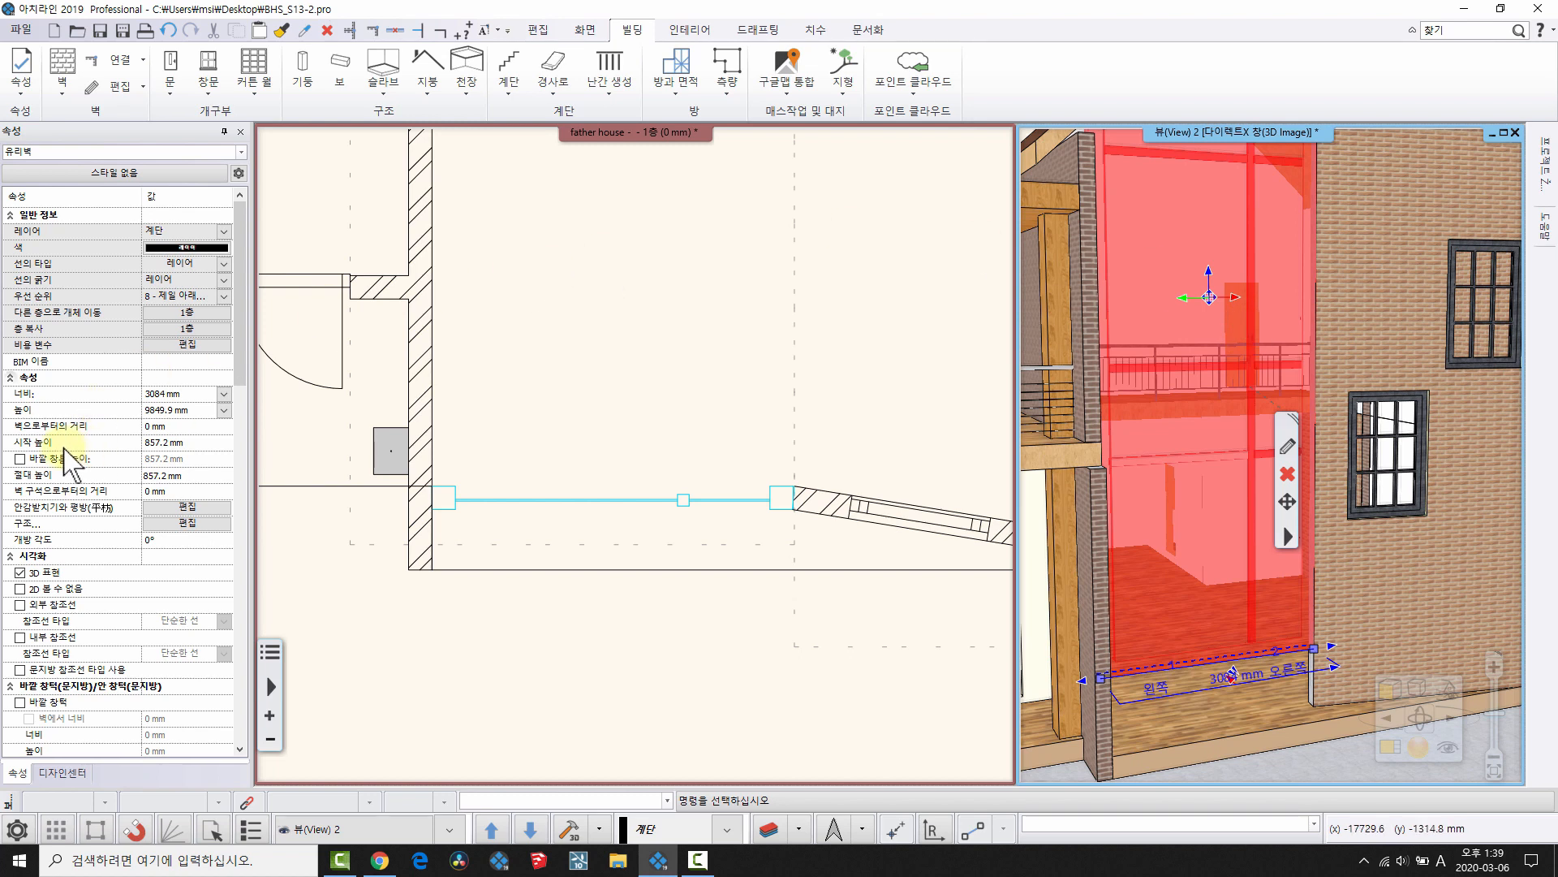
# - Set the raised curtain wall's start height to 0 mm and check its bottom frame against the floor slab
pyautogui.click(154, 442)
pyautogui.write('0')
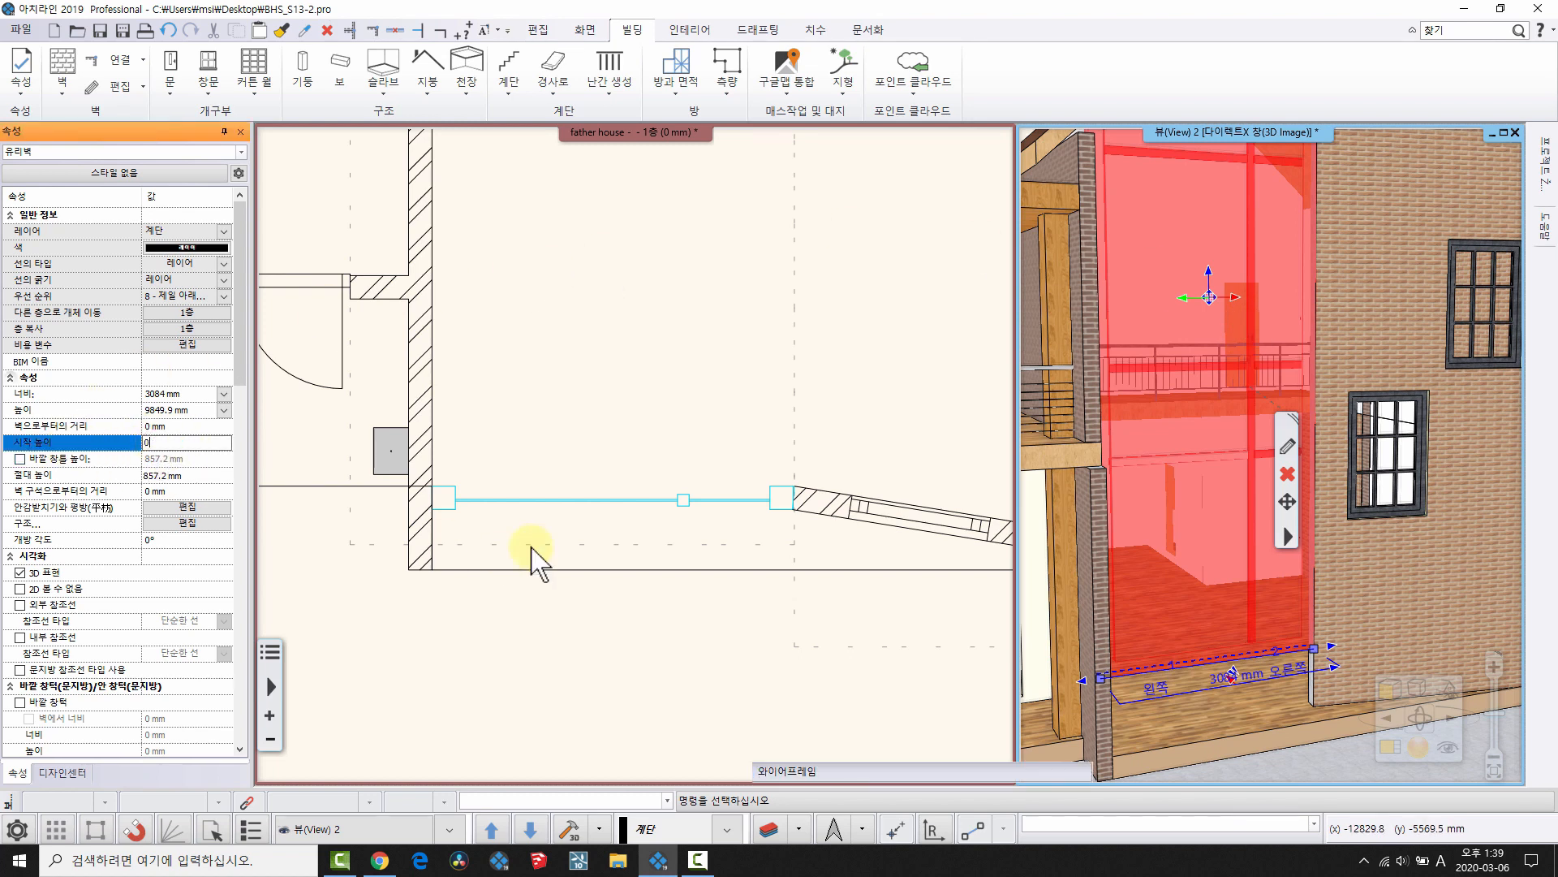
pyautogui.press('Return')
pyautogui.press('Escape')
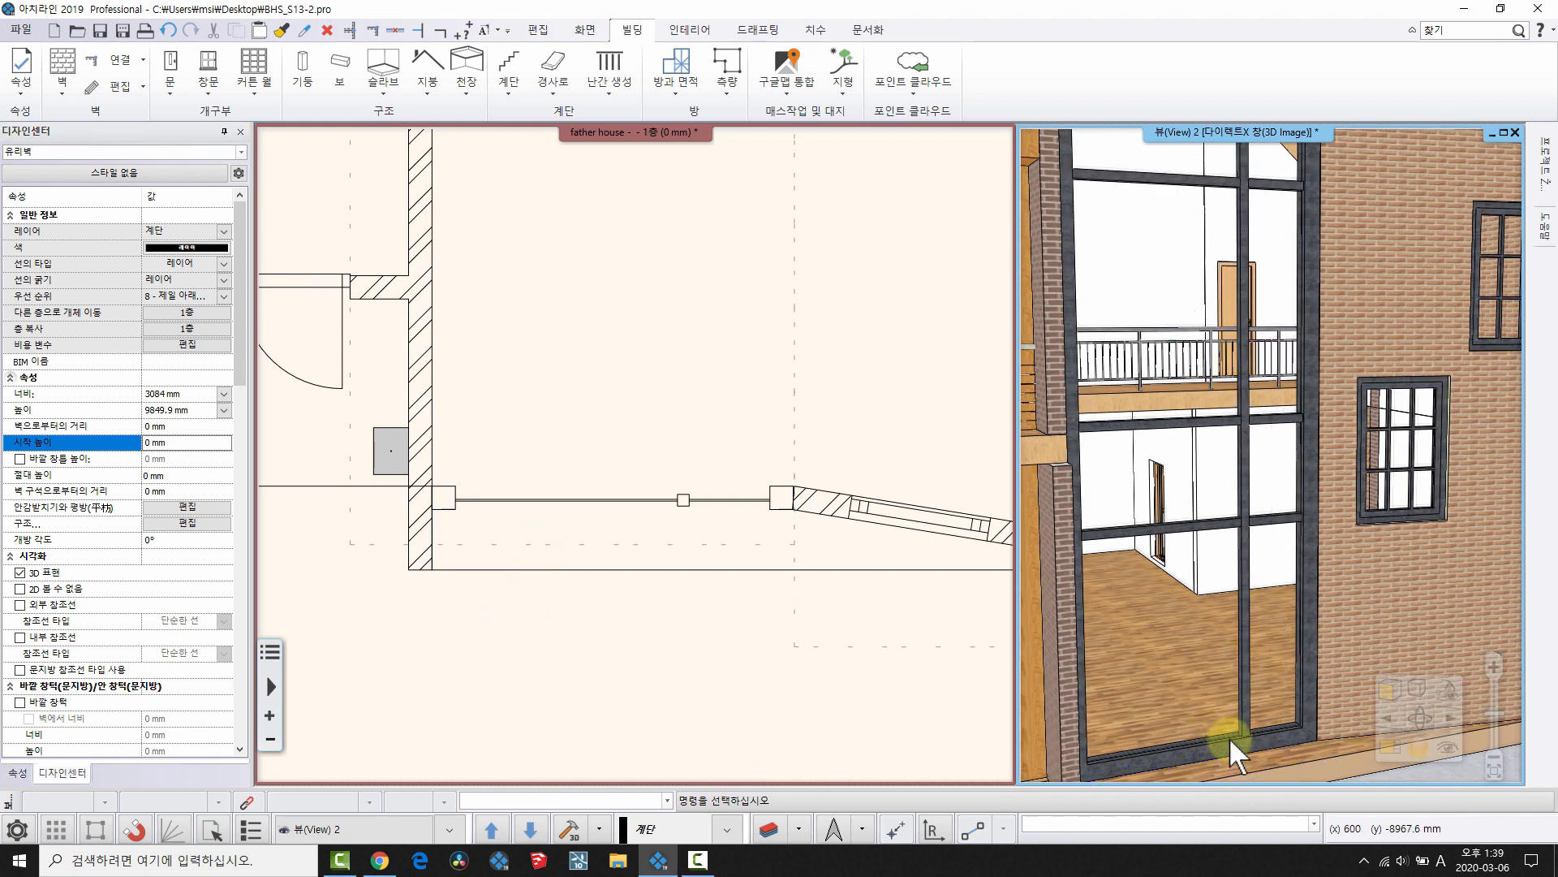
pyautogui.moveTo(1243, 684); pyautogui.dragTo(1217, 463, button='middle')
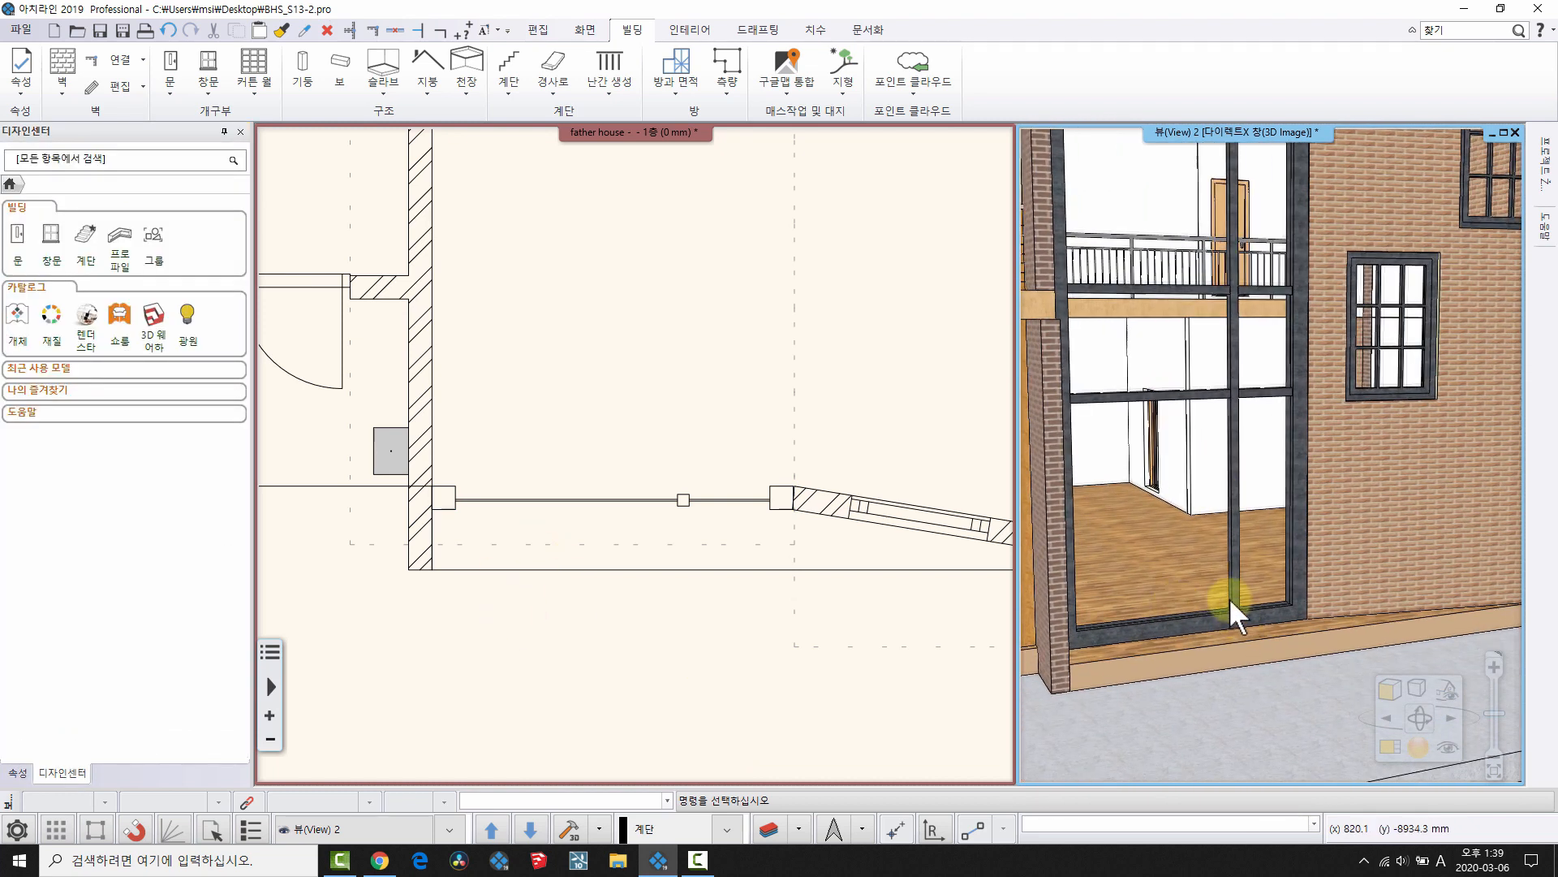
pyautogui.moveTo(1148, 542)
pyautogui.mouseDown(button='middle')
pyautogui.moveTo(1219, 509)
pyautogui.moveTo(1168, 561)
pyautogui.mouseUp(button='middle')
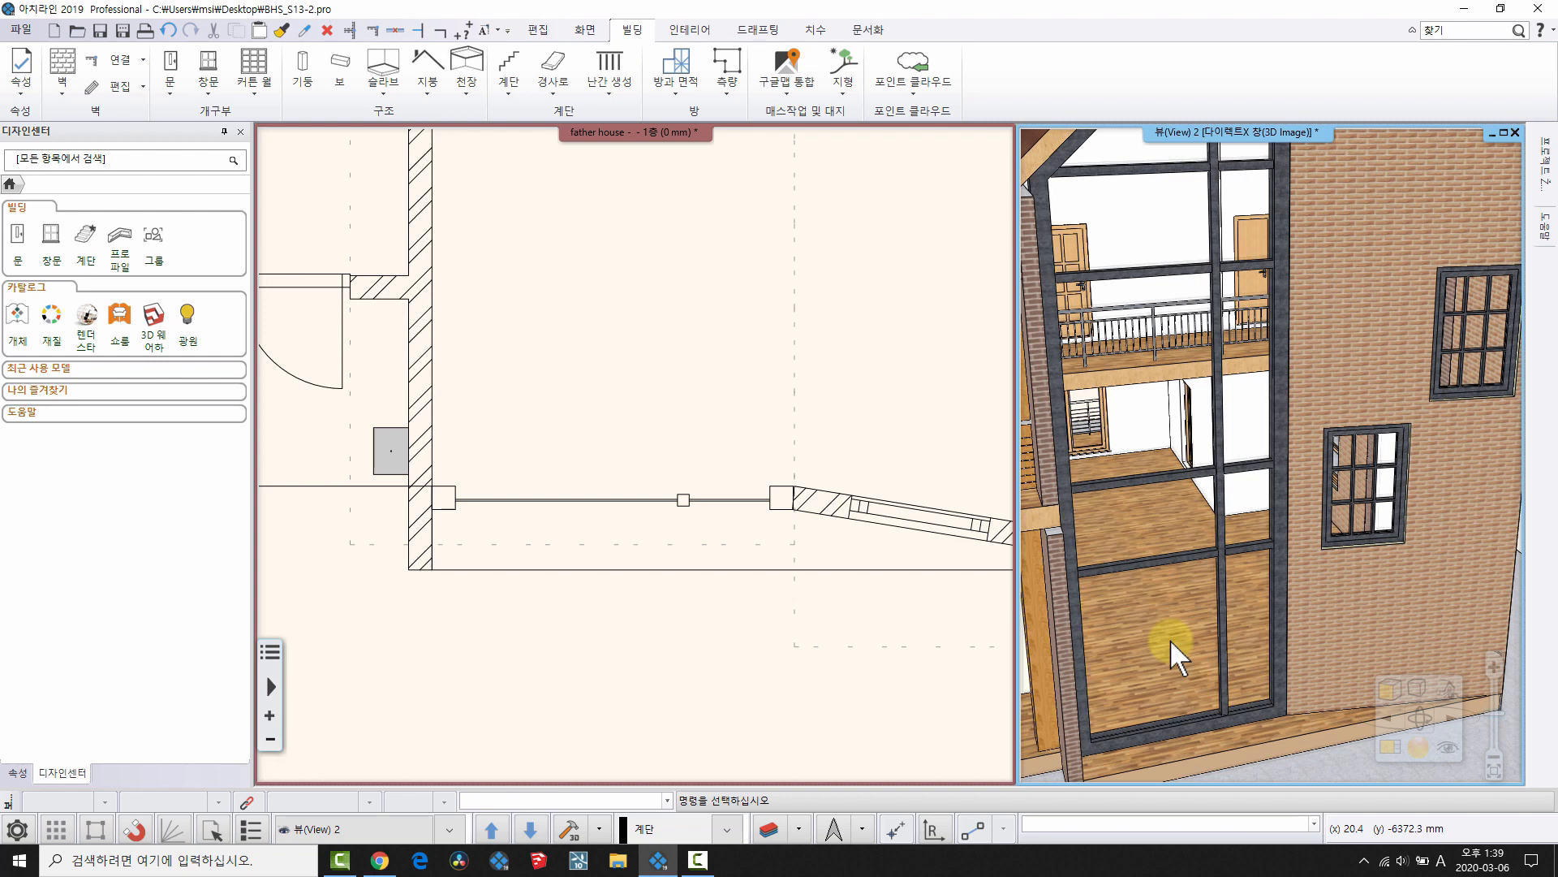
# - Select the curtain wall again to check its properties and extents in 3D, and clear the selection
pyautogui.click(1170, 465)
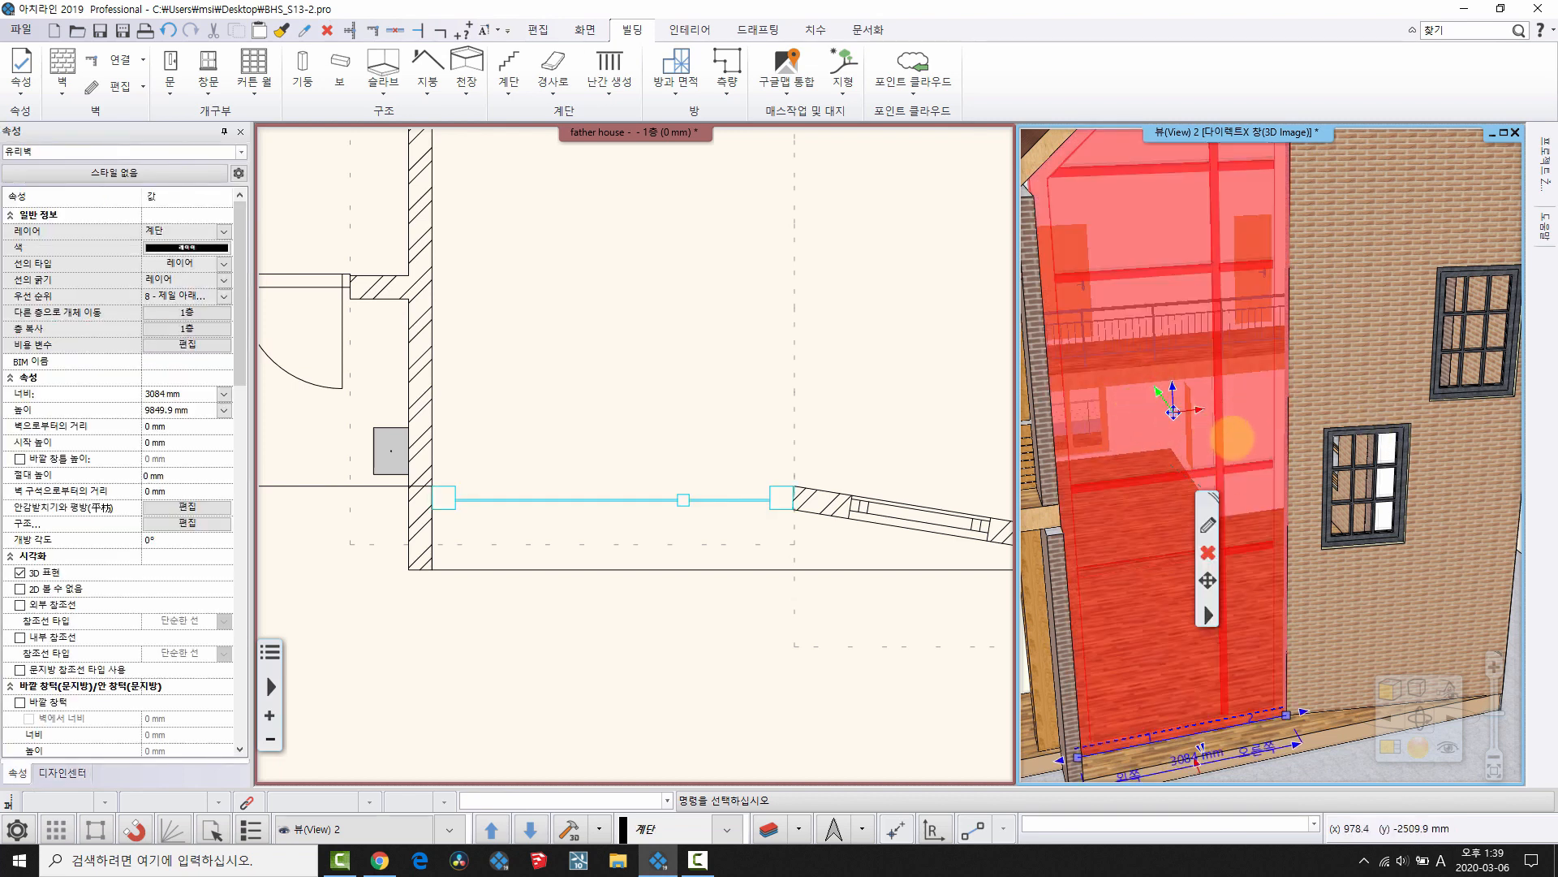
pyautogui.moveTo(1232, 438); pyautogui.dragTo(1242, 433, button='middle')
pyautogui.press('Escape')
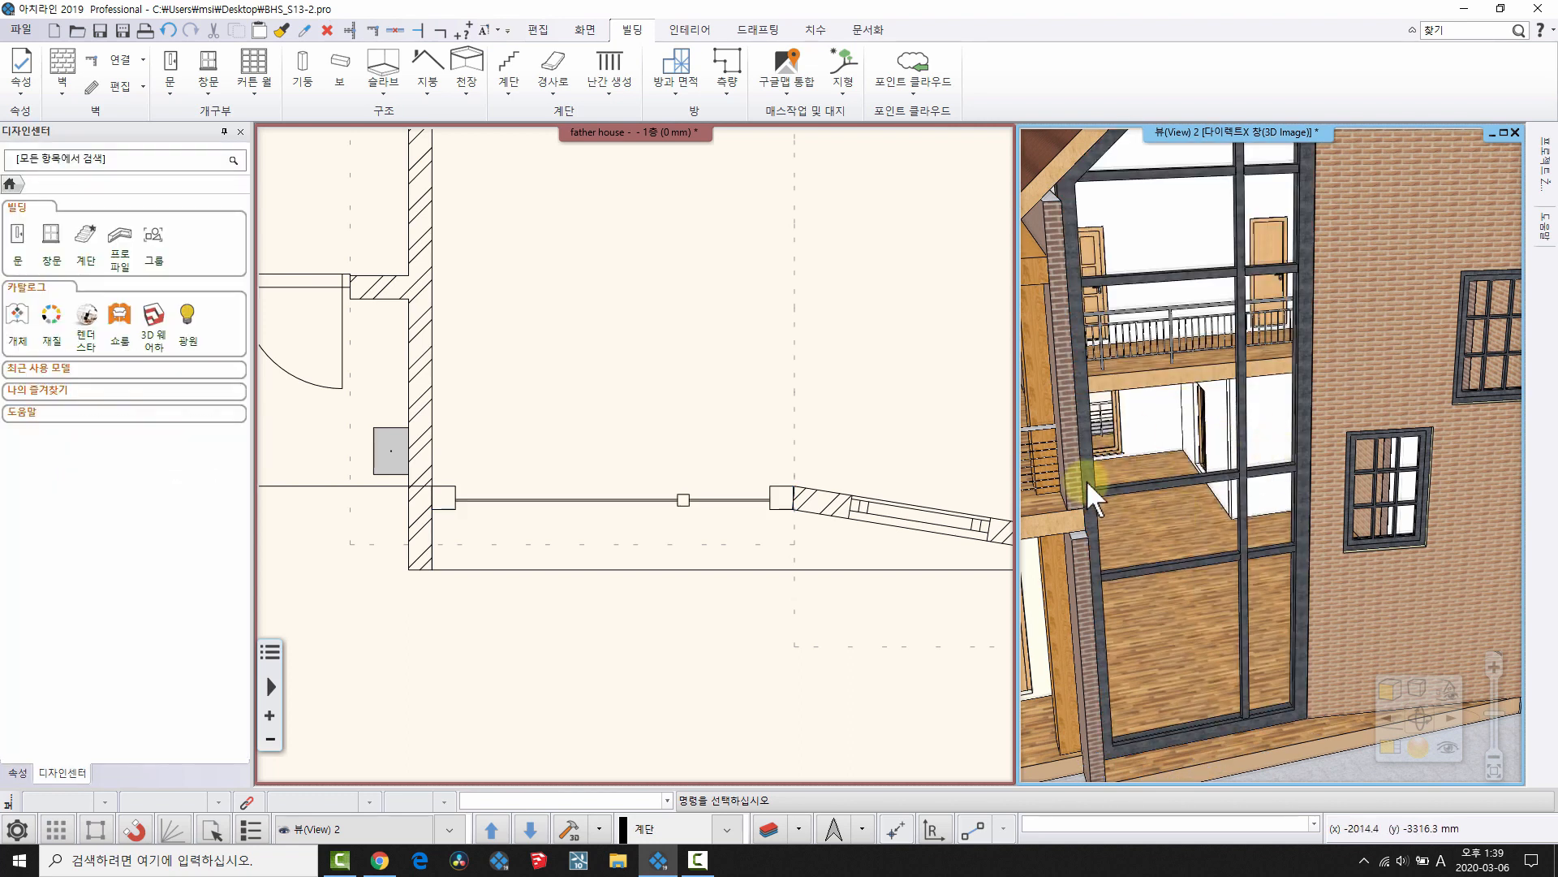
pyautogui.click(1214, 523)
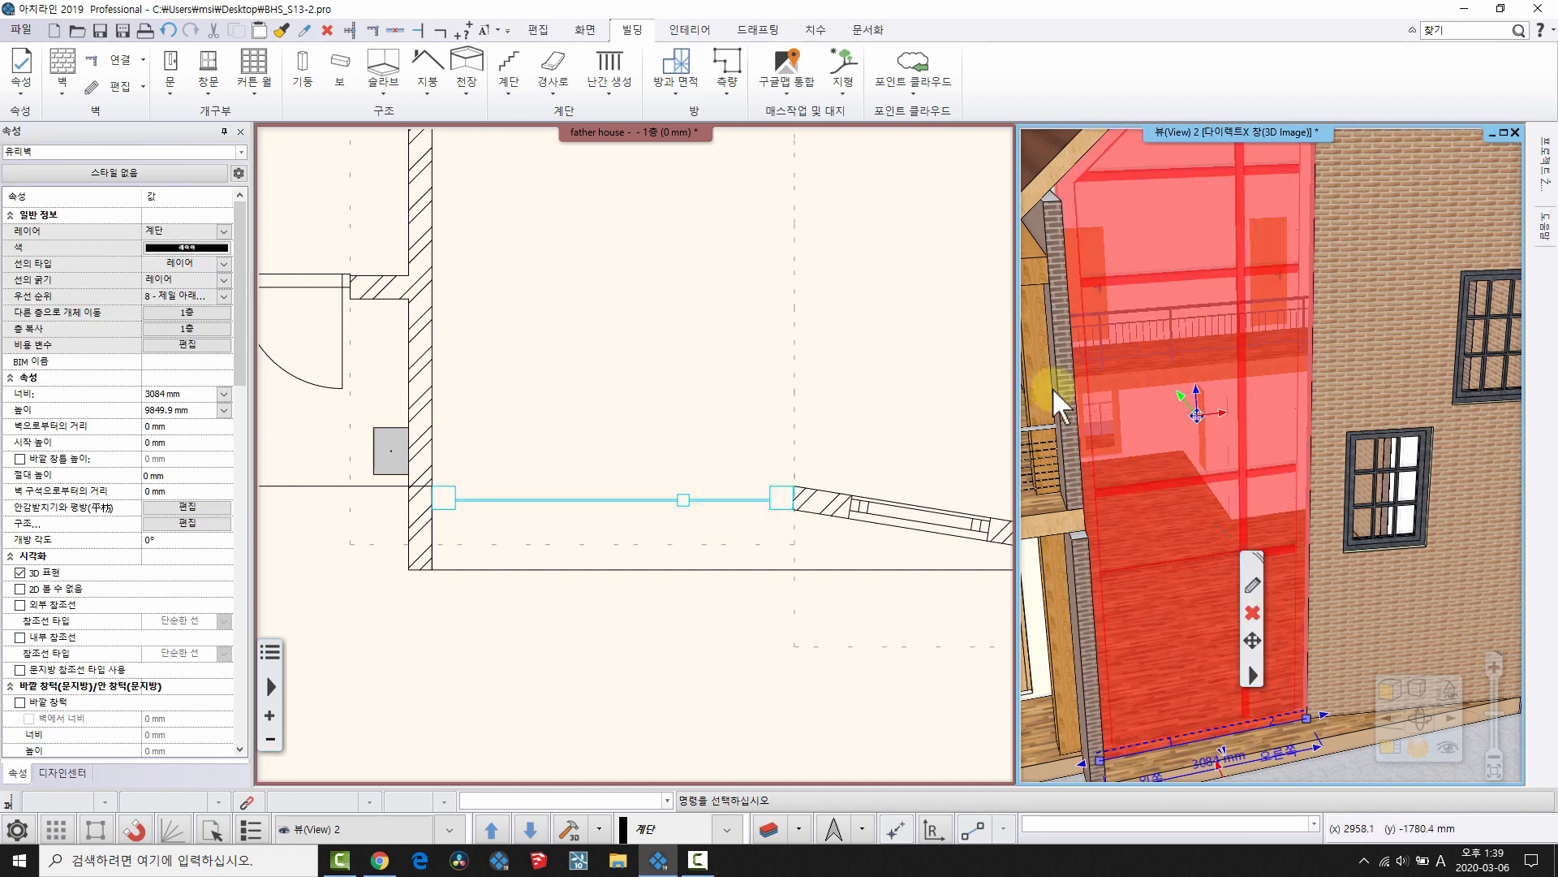
pyautogui.press('Escape')
# - Examine the angled brick wall beside the curtain wall in plan and 3D, including its height properties
pyautogui.moveTo(824, 353); pyautogui.dragTo(761, 417, button='middle')
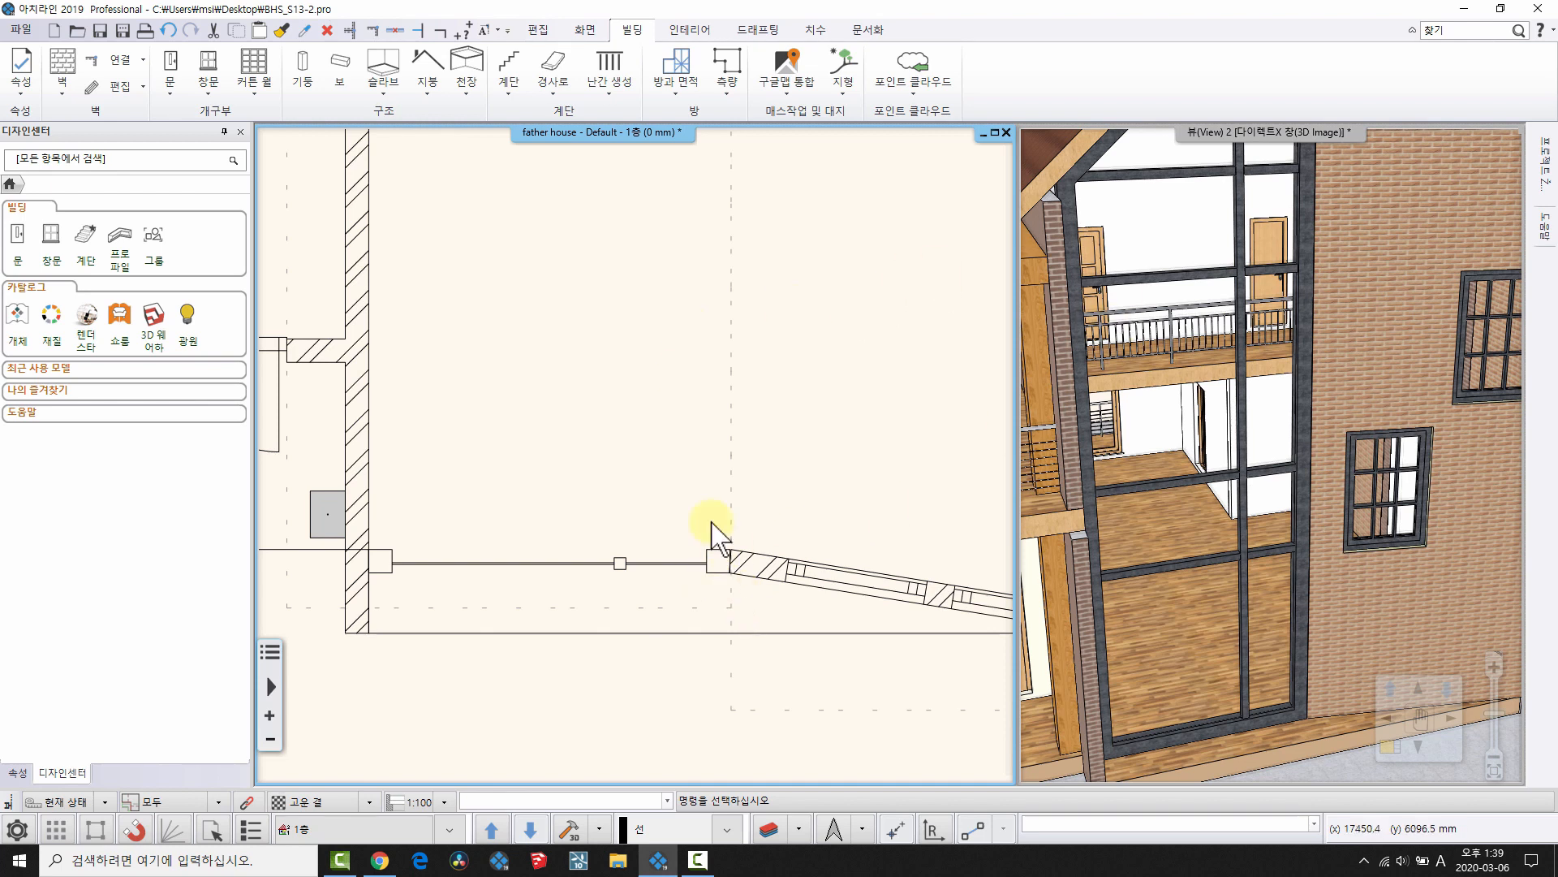
pyautogui.moveTo(765, 546); pyautogui.dragTo(654, 522, button='middle')
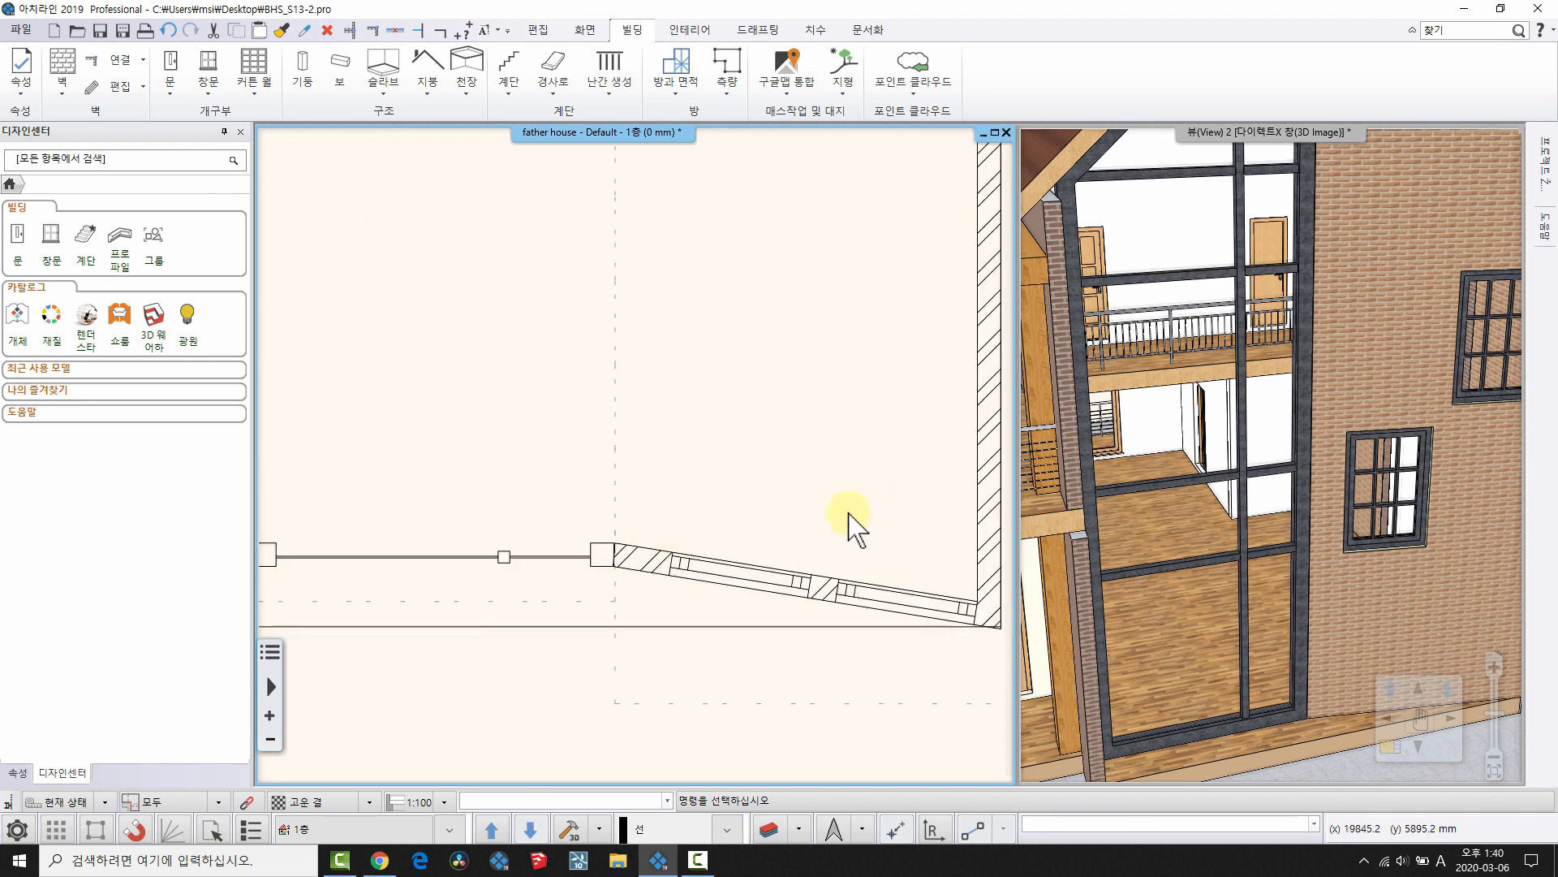
pyautogui.moveTo(848, 512); pyautogui.dragTo(709, 489, button='middle')
pyautogui.scroll(-3, 1116, 475)
pyautogui.moveTo(1359, 510); pyautogui.dragTo(1146, 536, button='right')
pyautogui.scroll(3, 1153, 396)
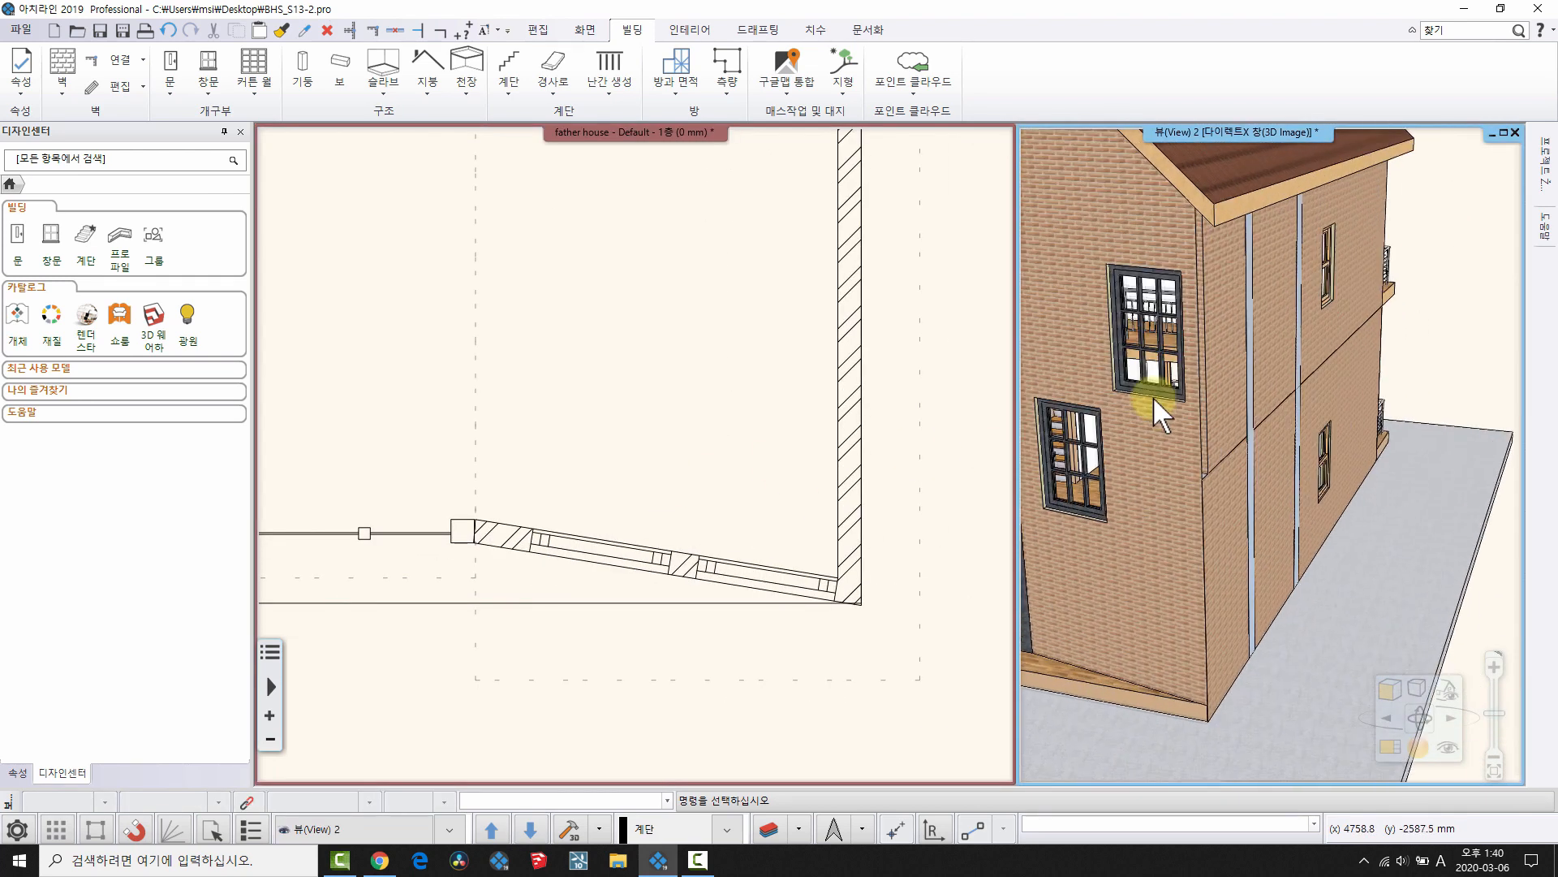
pyautogui.moveTo(1152, 396); pyautogui.dragTo(1190, 502, button='right')
pyautogui.moveTo(1124, 426); pyautogui.dragTo(1217, 515, button='middle')
pyautogui.scroll(2, 1282, 514)
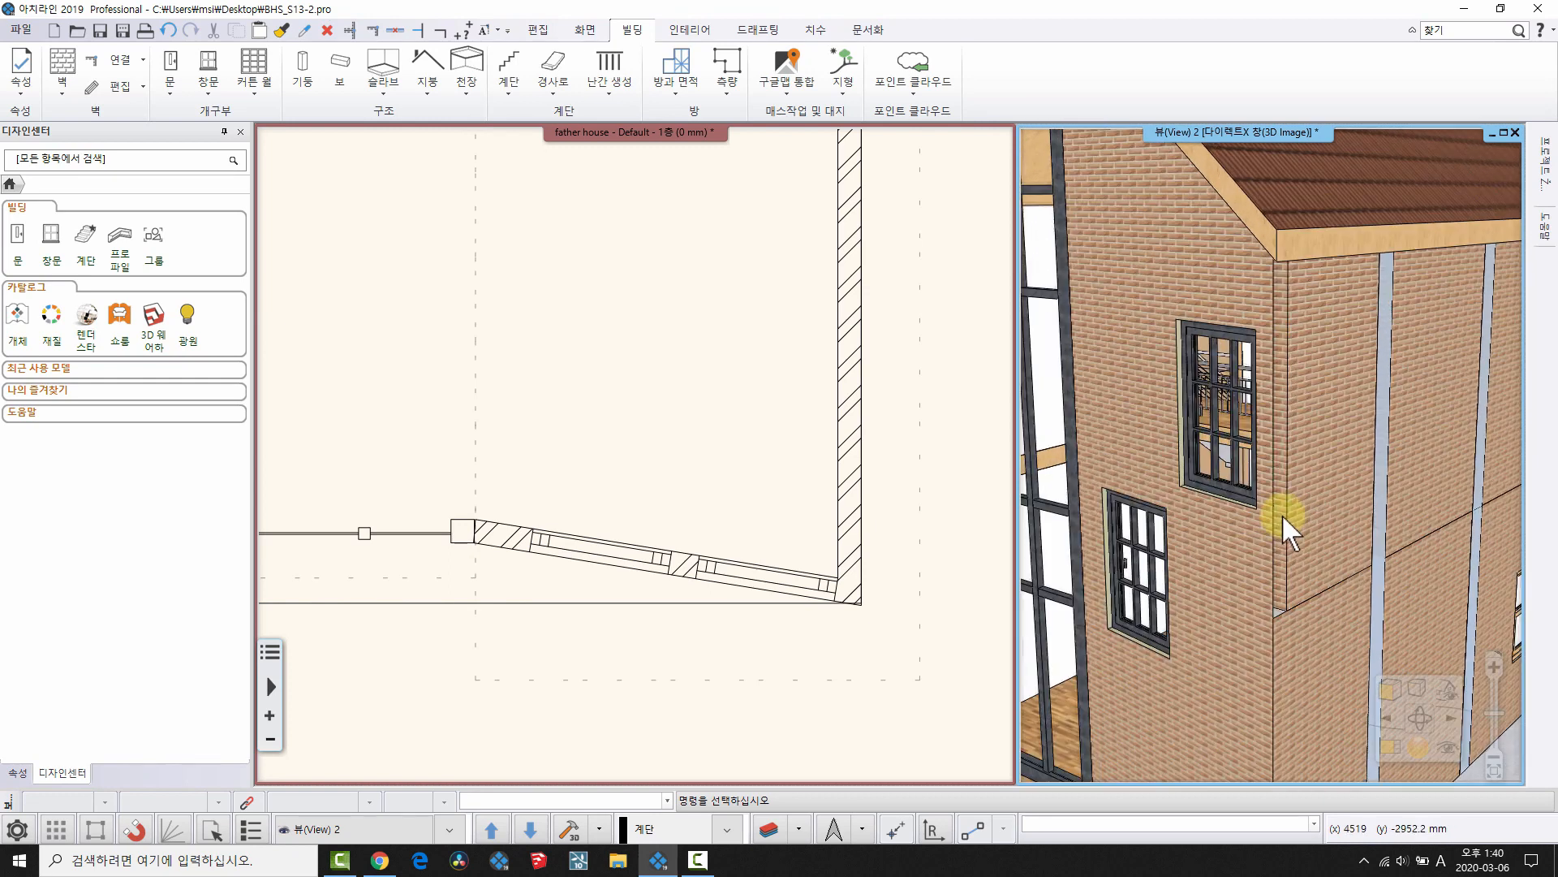
pyautogui.moveTo(1259, 594); pyautogui.dragTo(1294, 493, button='middle')
pyautogui.click(1180, 668)
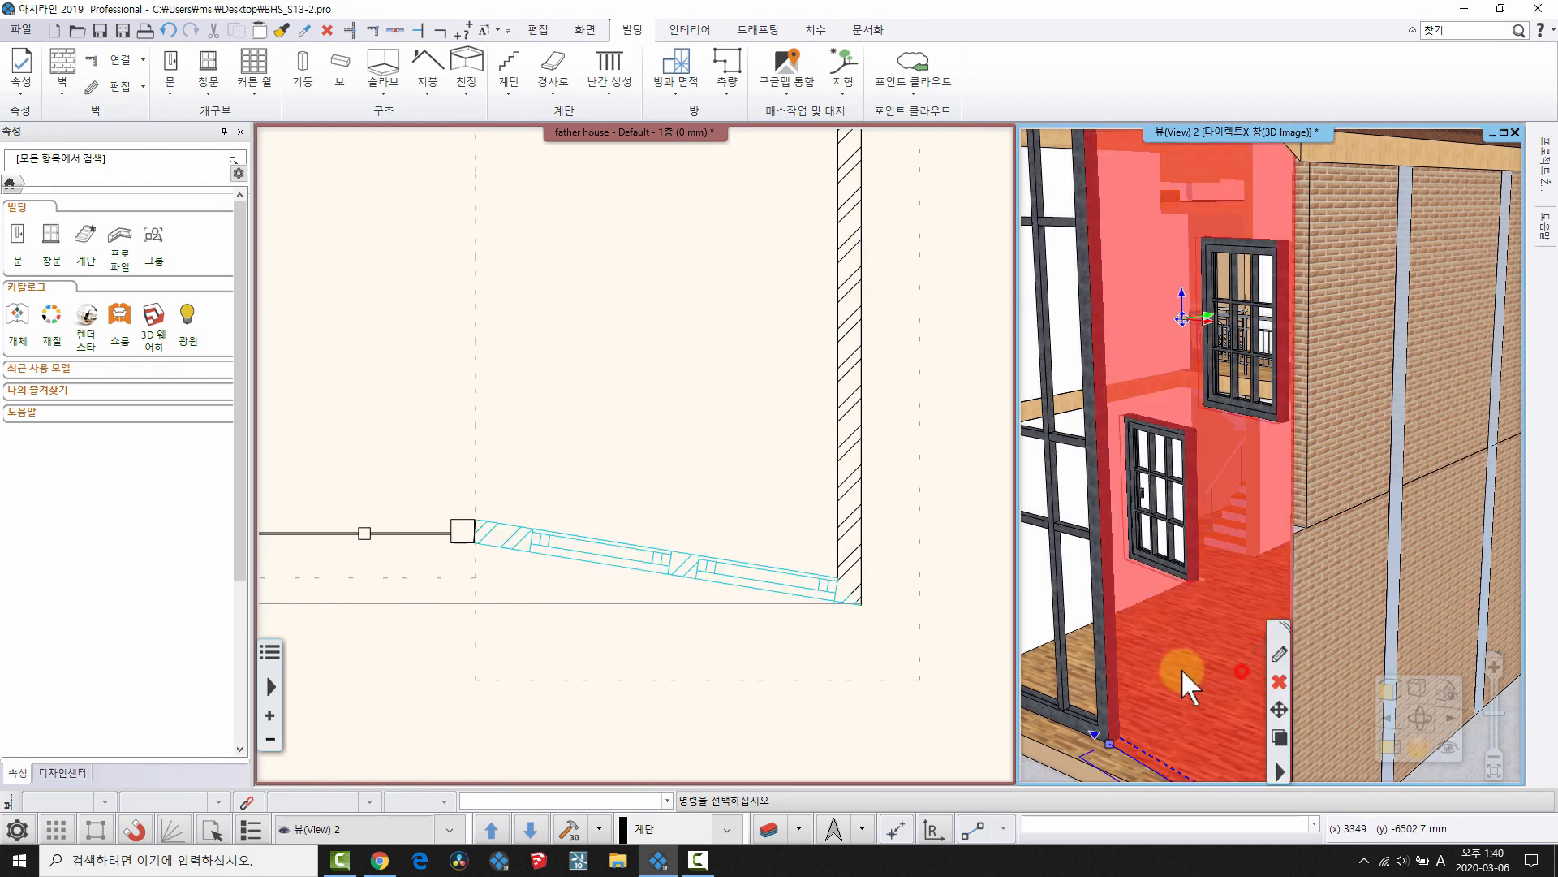
pyautogui.scroll(-2, 1224, 599)
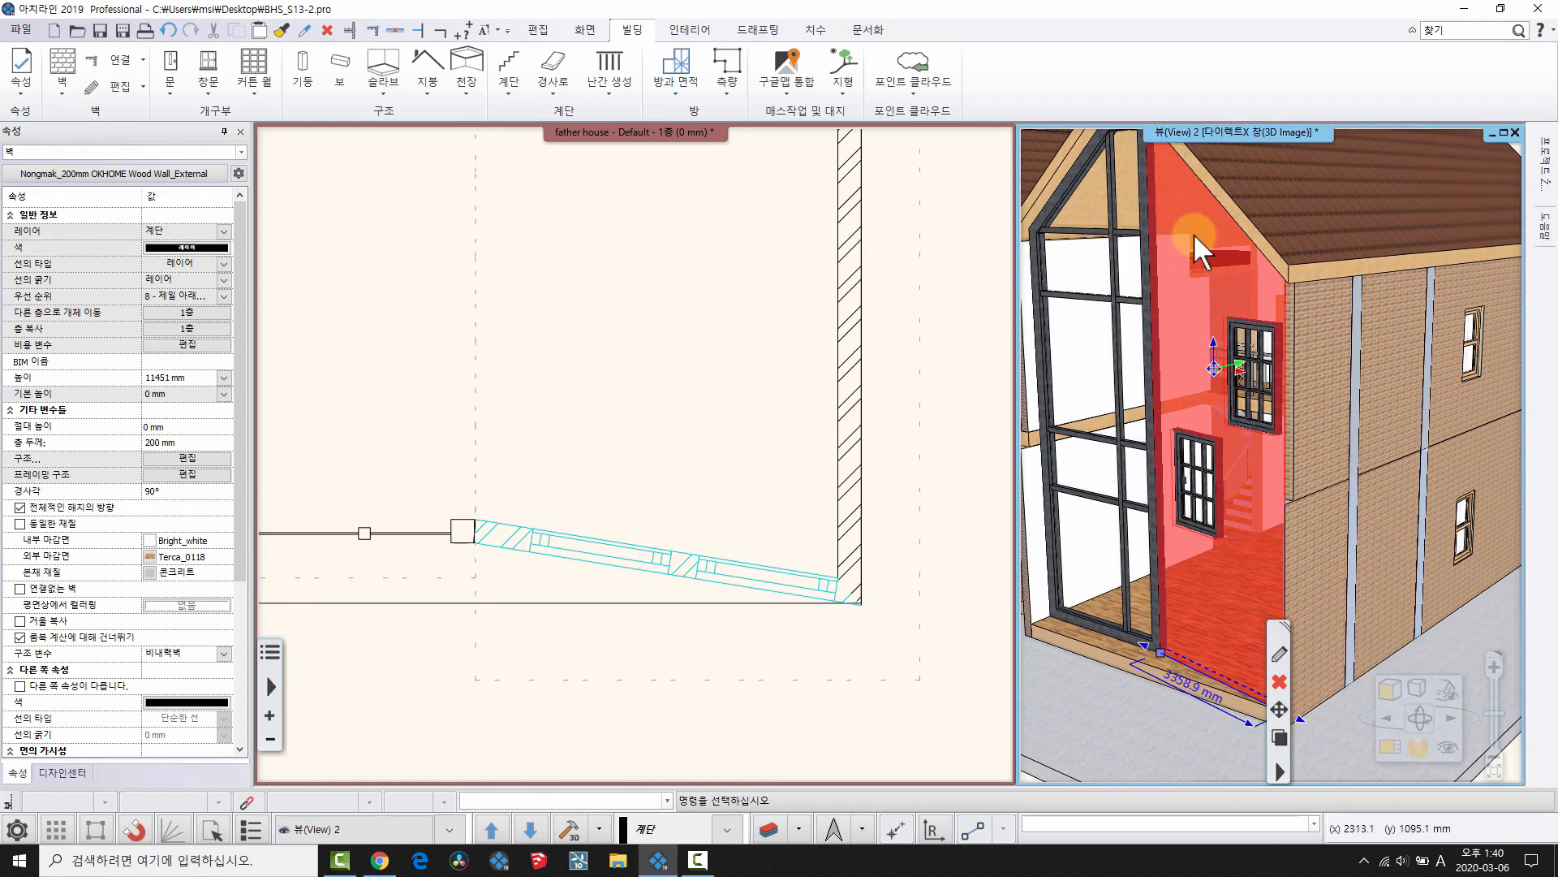
pyautogui.press('Escape')
# - Inspect the upper-floor side wall's properties and its joint with the angled brick wall at the building corner
pyautogui.moveTo(1256, 509); pyautogui.dragTo(1211, 513, button='middle')
pyautogui.click(1268, 567)
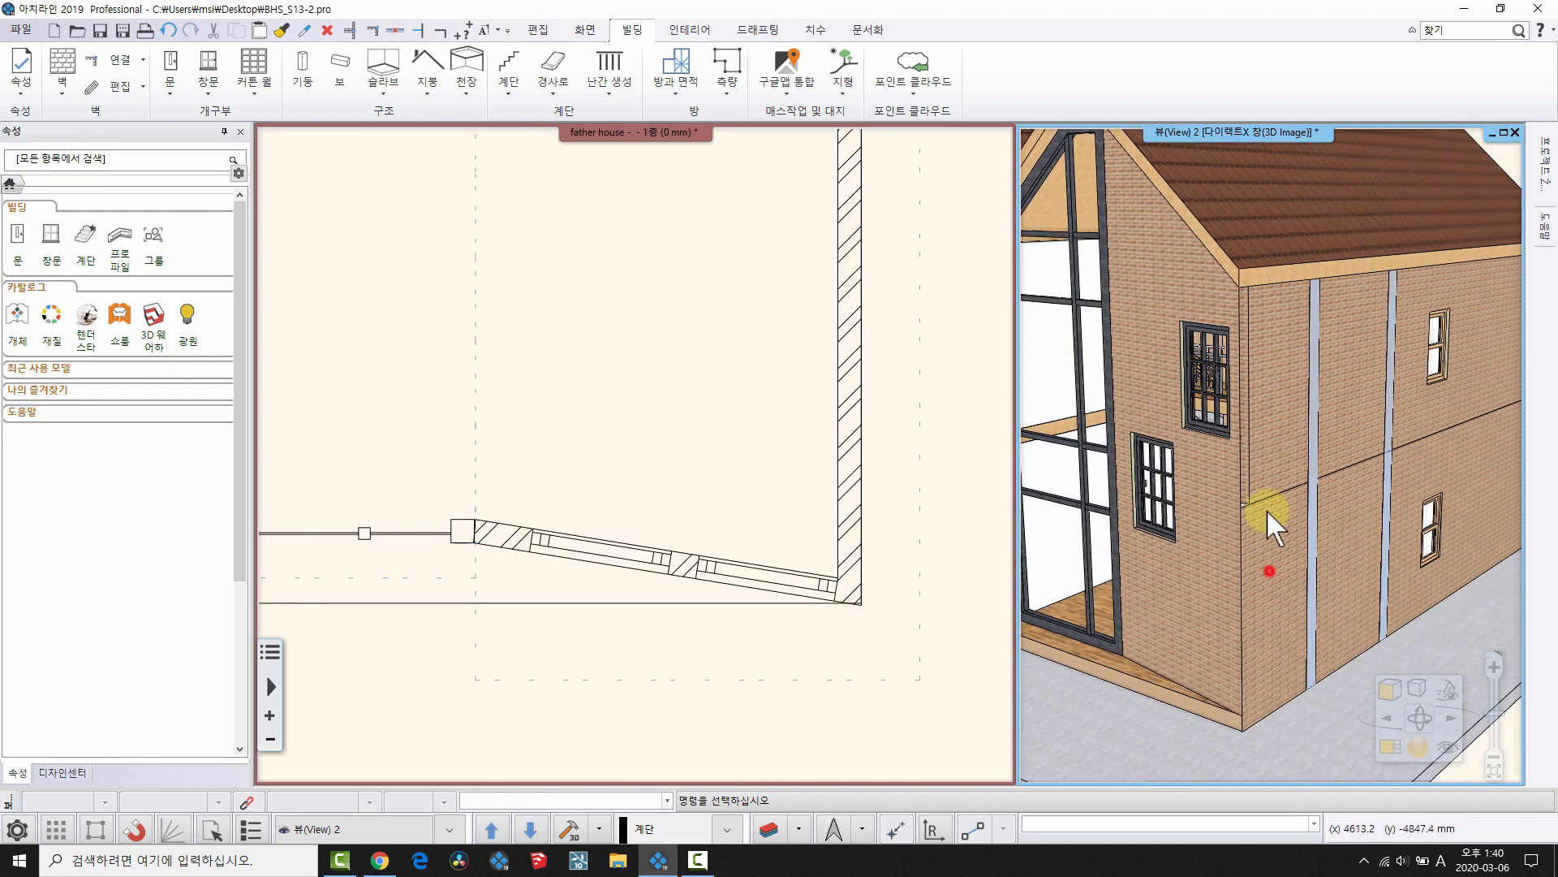
pyautogui.click(1249, 416)
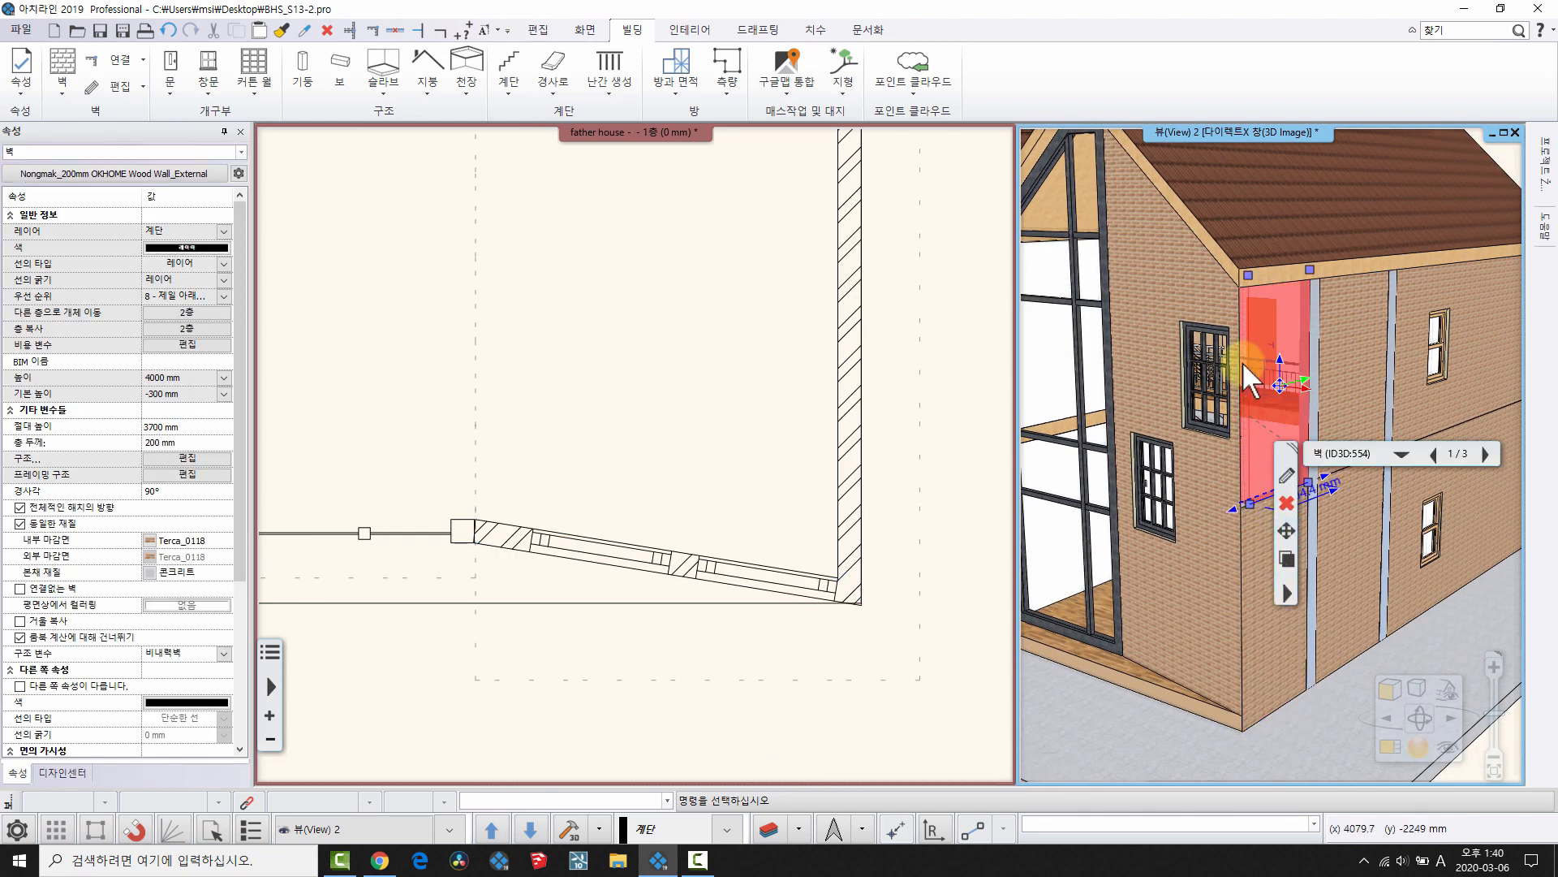
pyautogui.press('Escape')
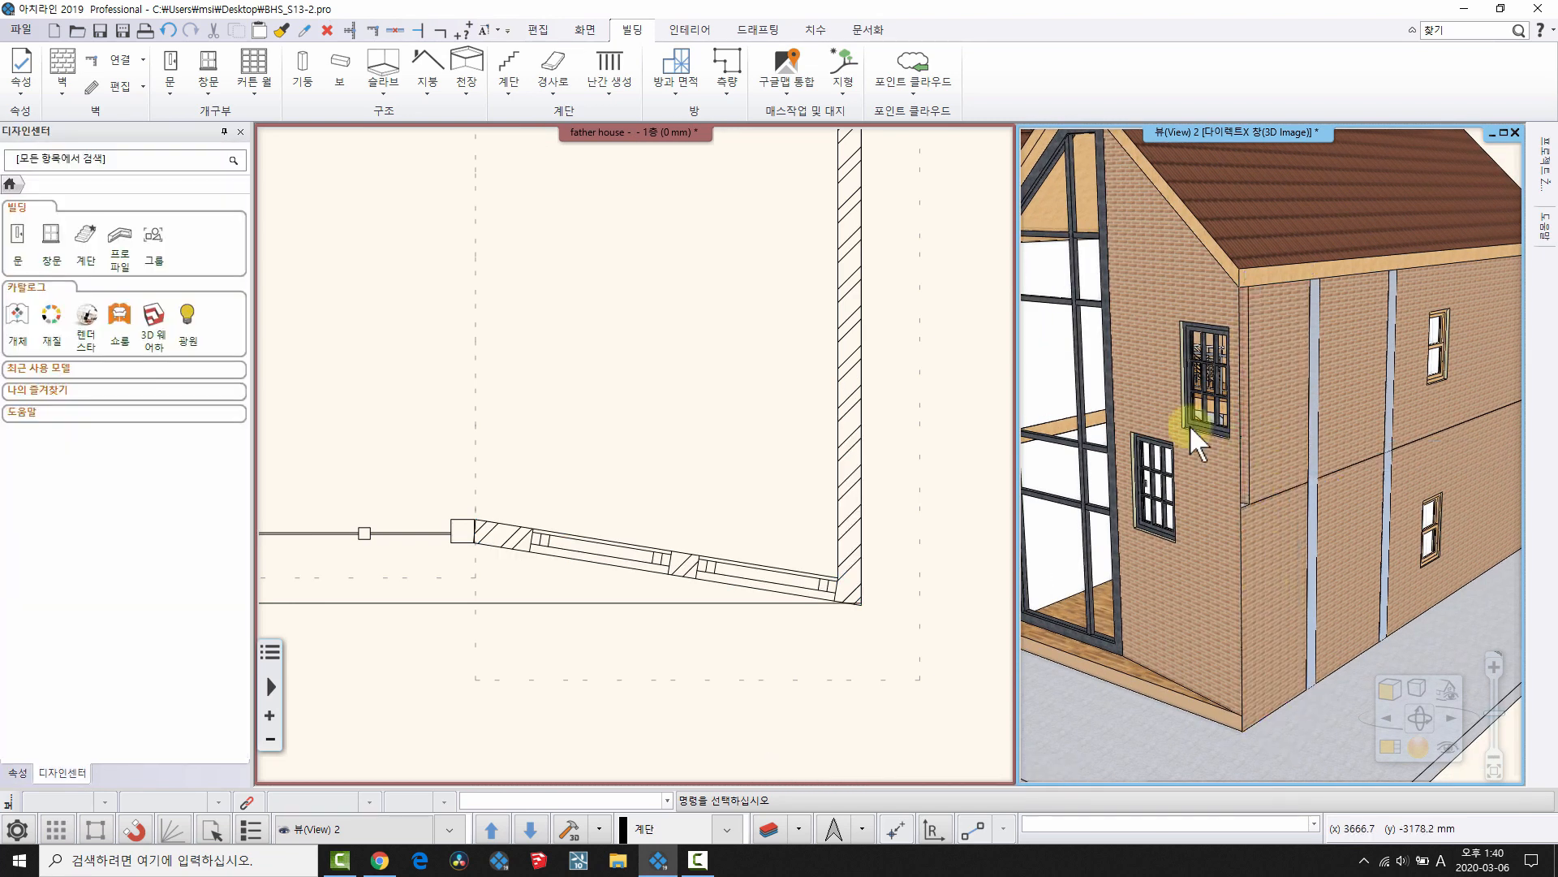
pyautogui.scroll(5, 1258, 469)
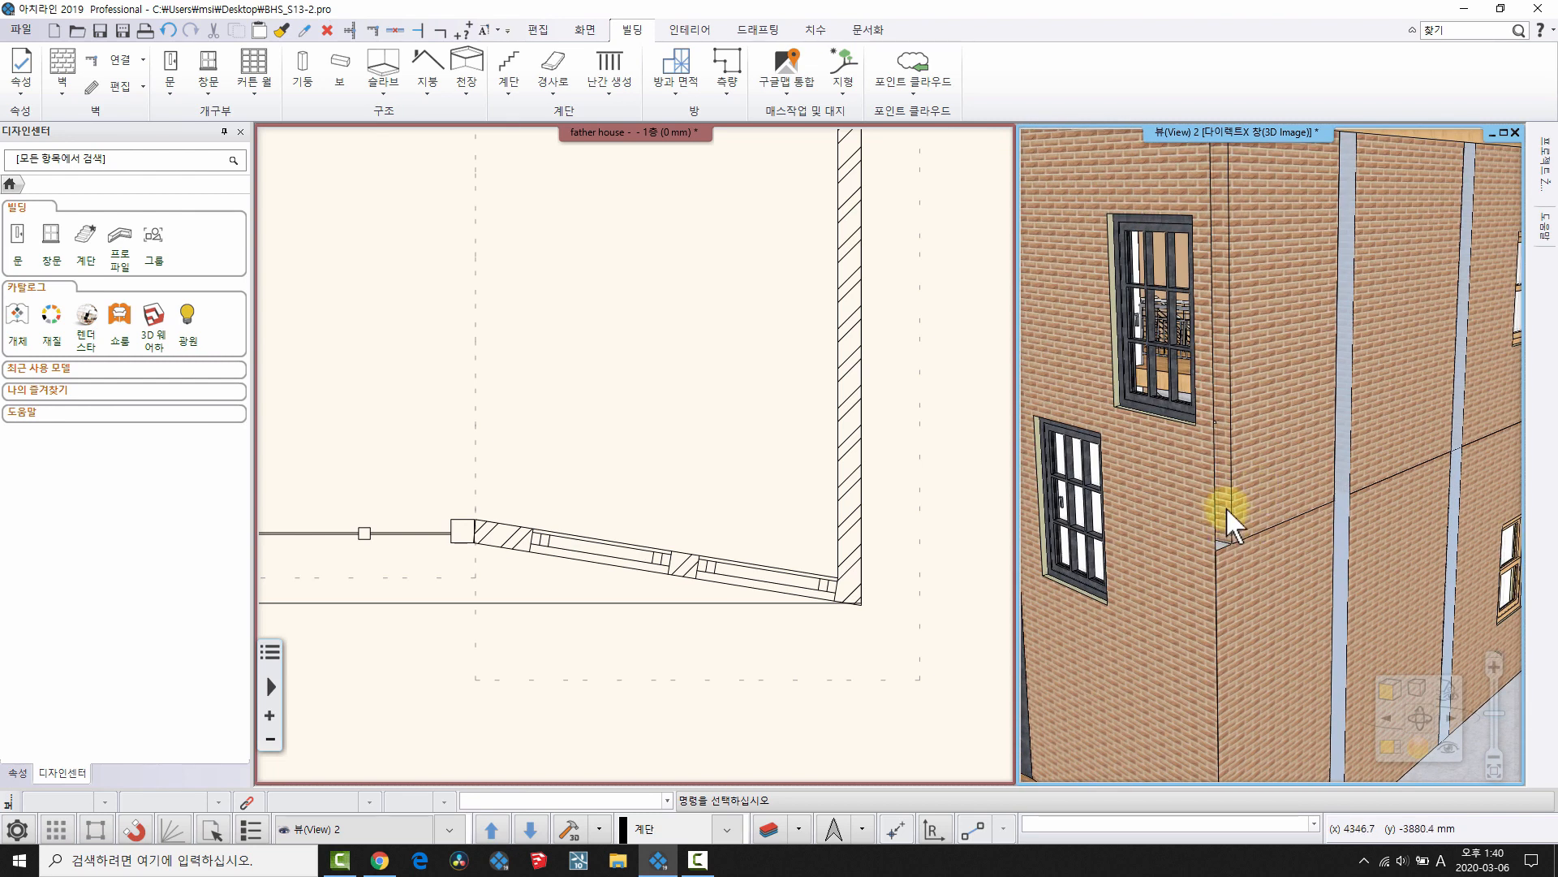
pyautogui.moveTo(1258, 531); pyautogui.dragTo(1322, 465, button='middle')
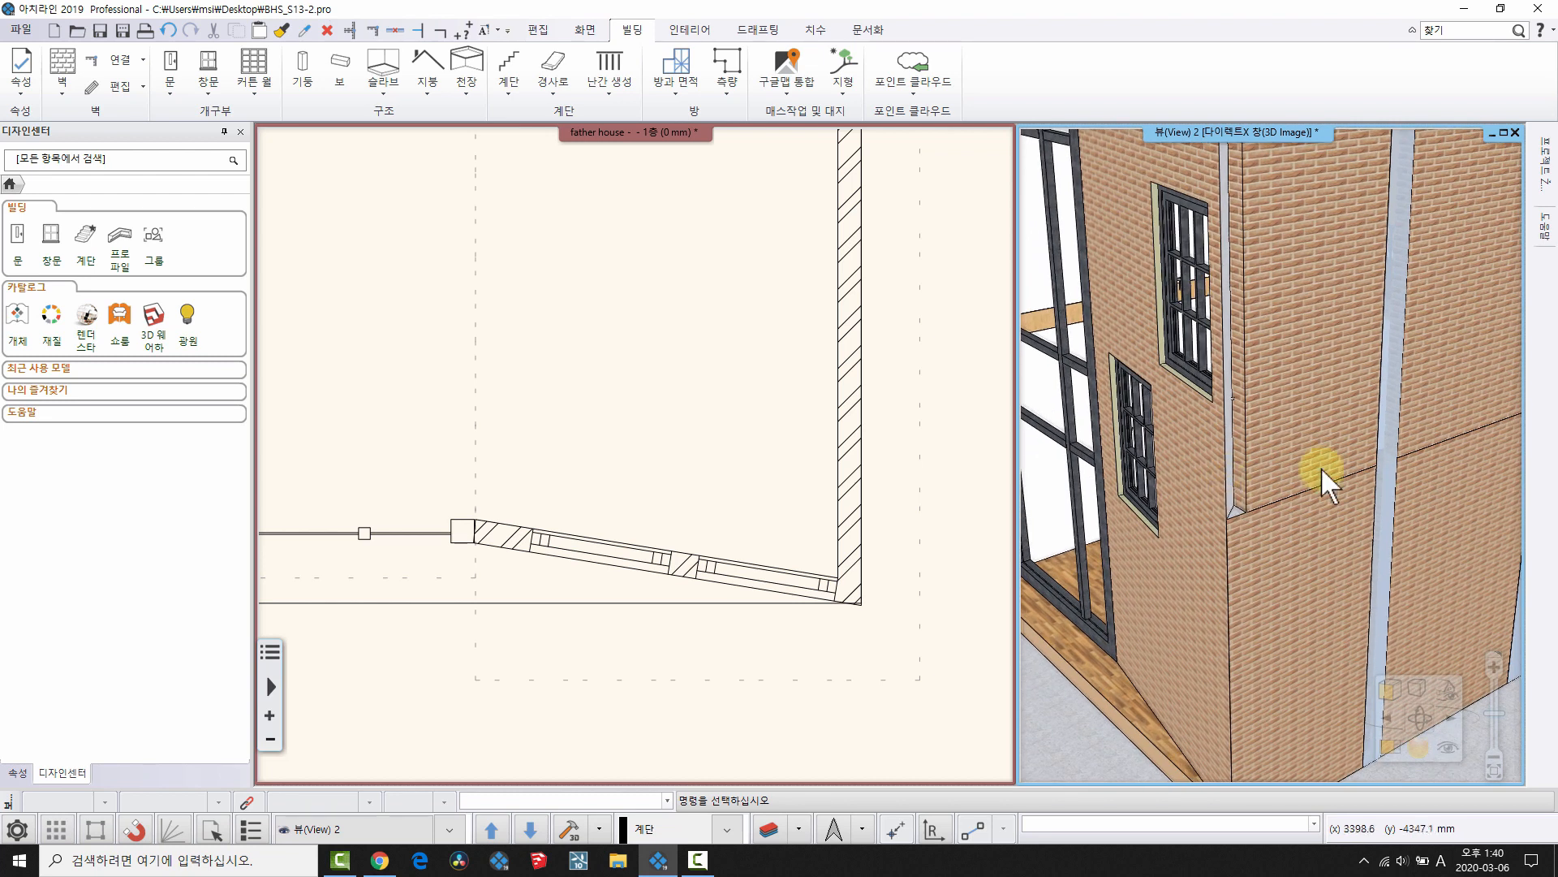
pyautogui.scroll(1, 616, 461)
# - Switch the floor plan to the second floor (2층) and show the side wall near the corner
pyautogui.moveTo(616, 460); pyautogui.dragTo(558, 587, button='middle')
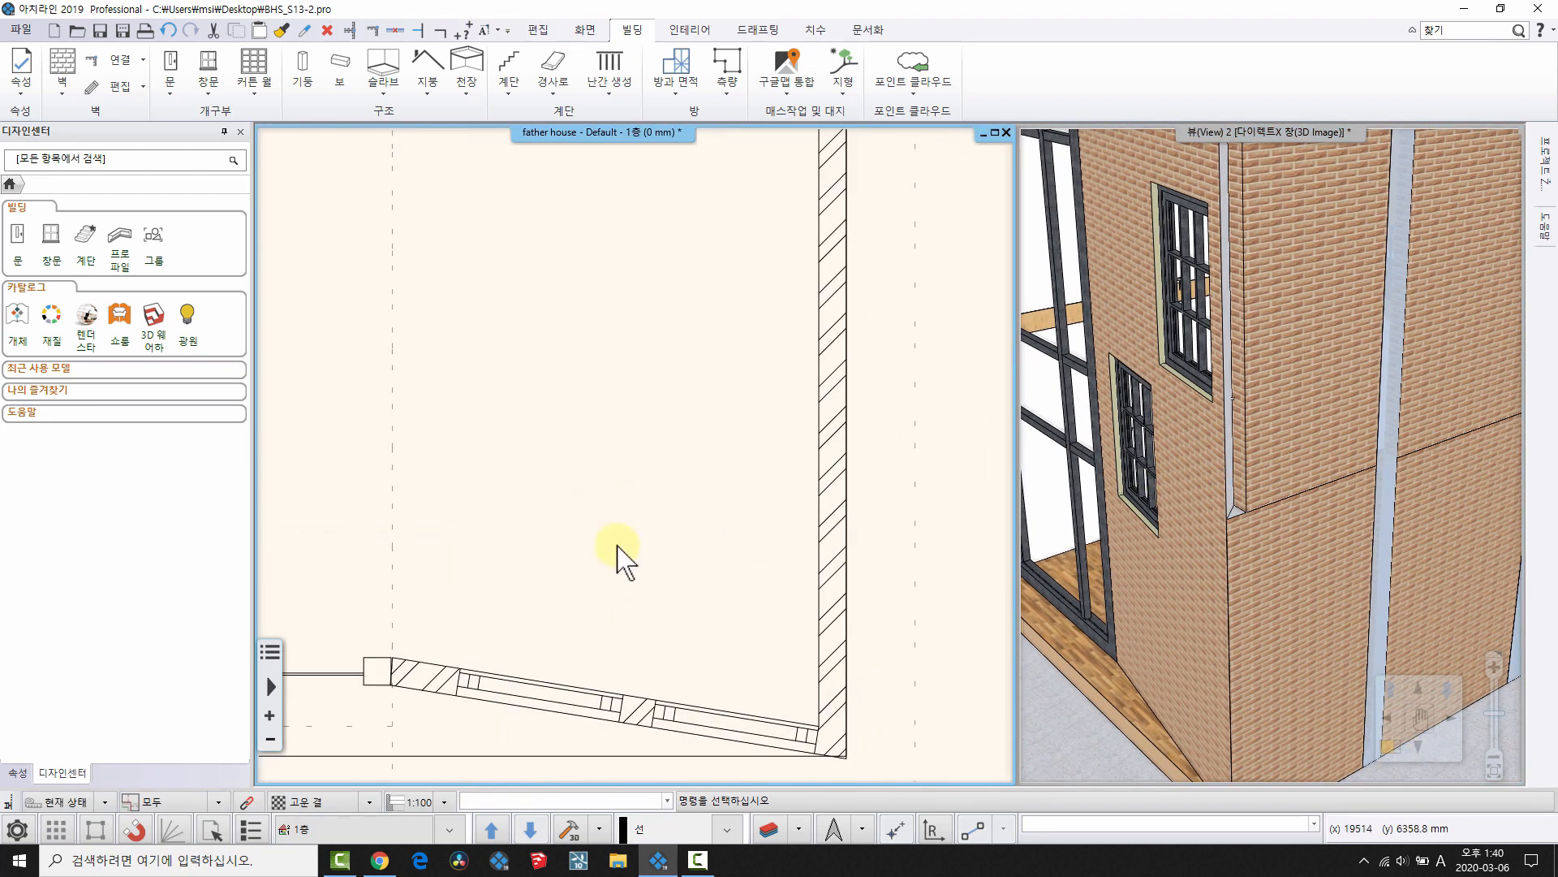
pyautogui.press('pageup')
pyautogui.scroll(-3, 766, 599)
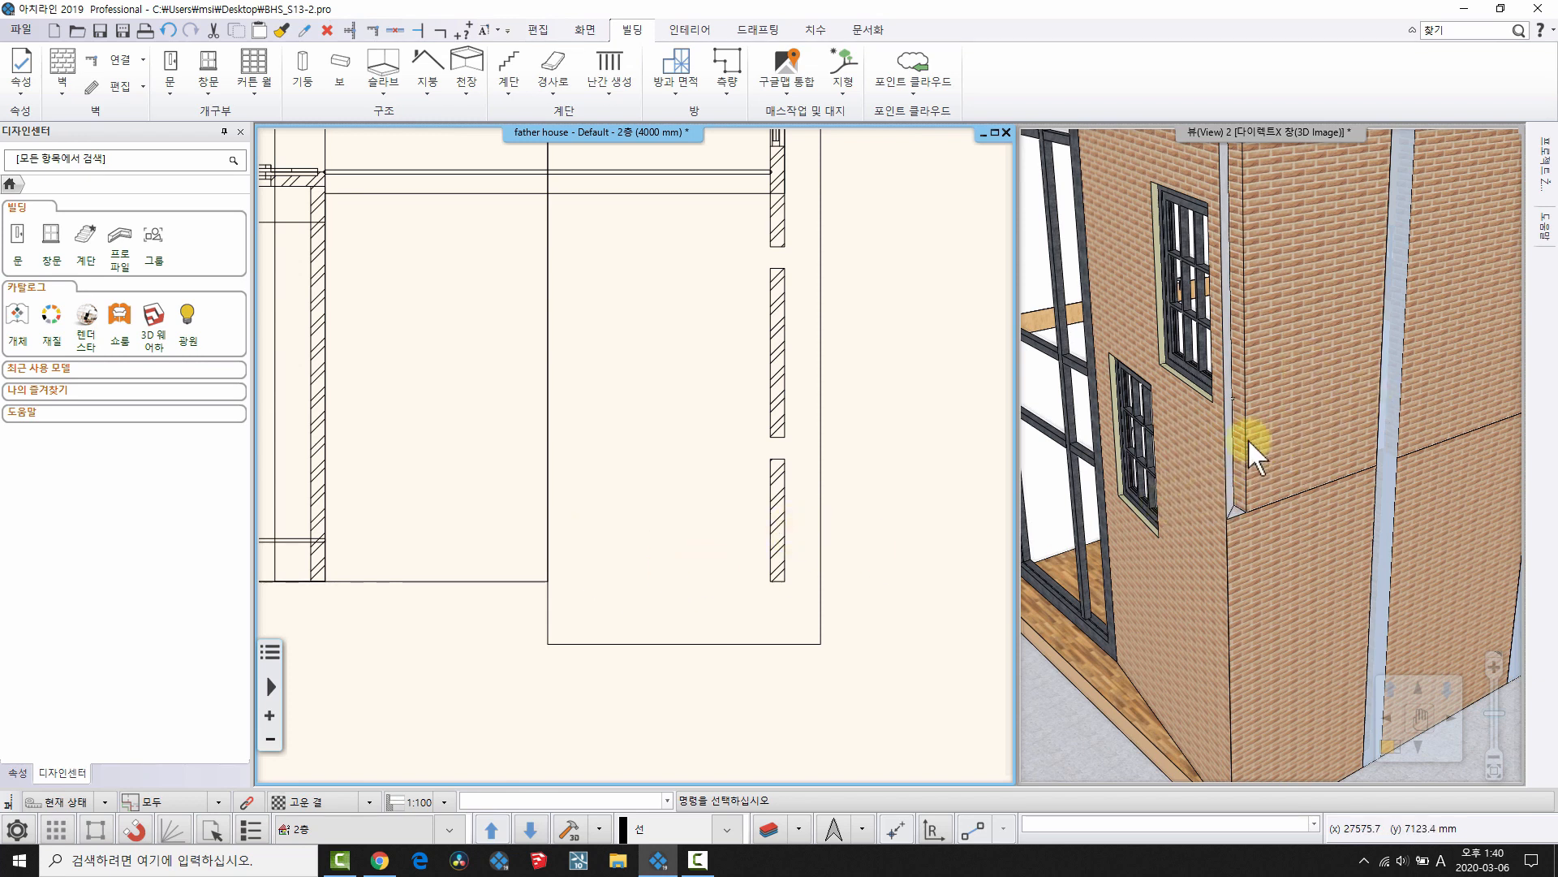
# - Show the first floor (1층) as an underlay beneath the second-floor plan at the building corner
pyautogui.moveTo(702, 524); pyautogui.dragTo(687, 549, button='middle')
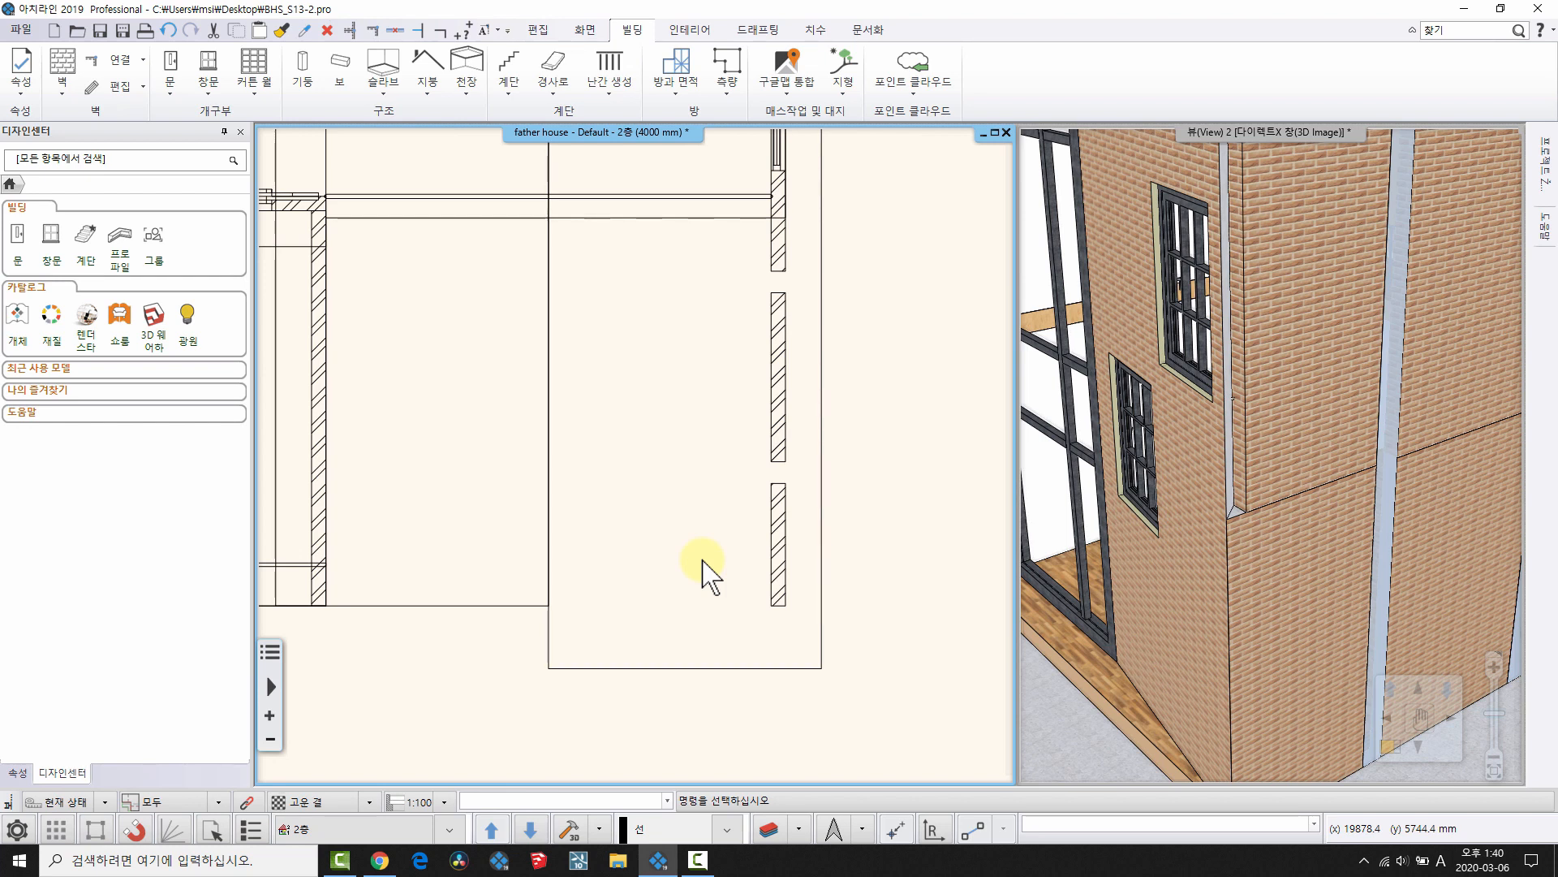
pyautogui.moveTo(734, 568); pyautogui.dragTo(710, 594, button='middle')
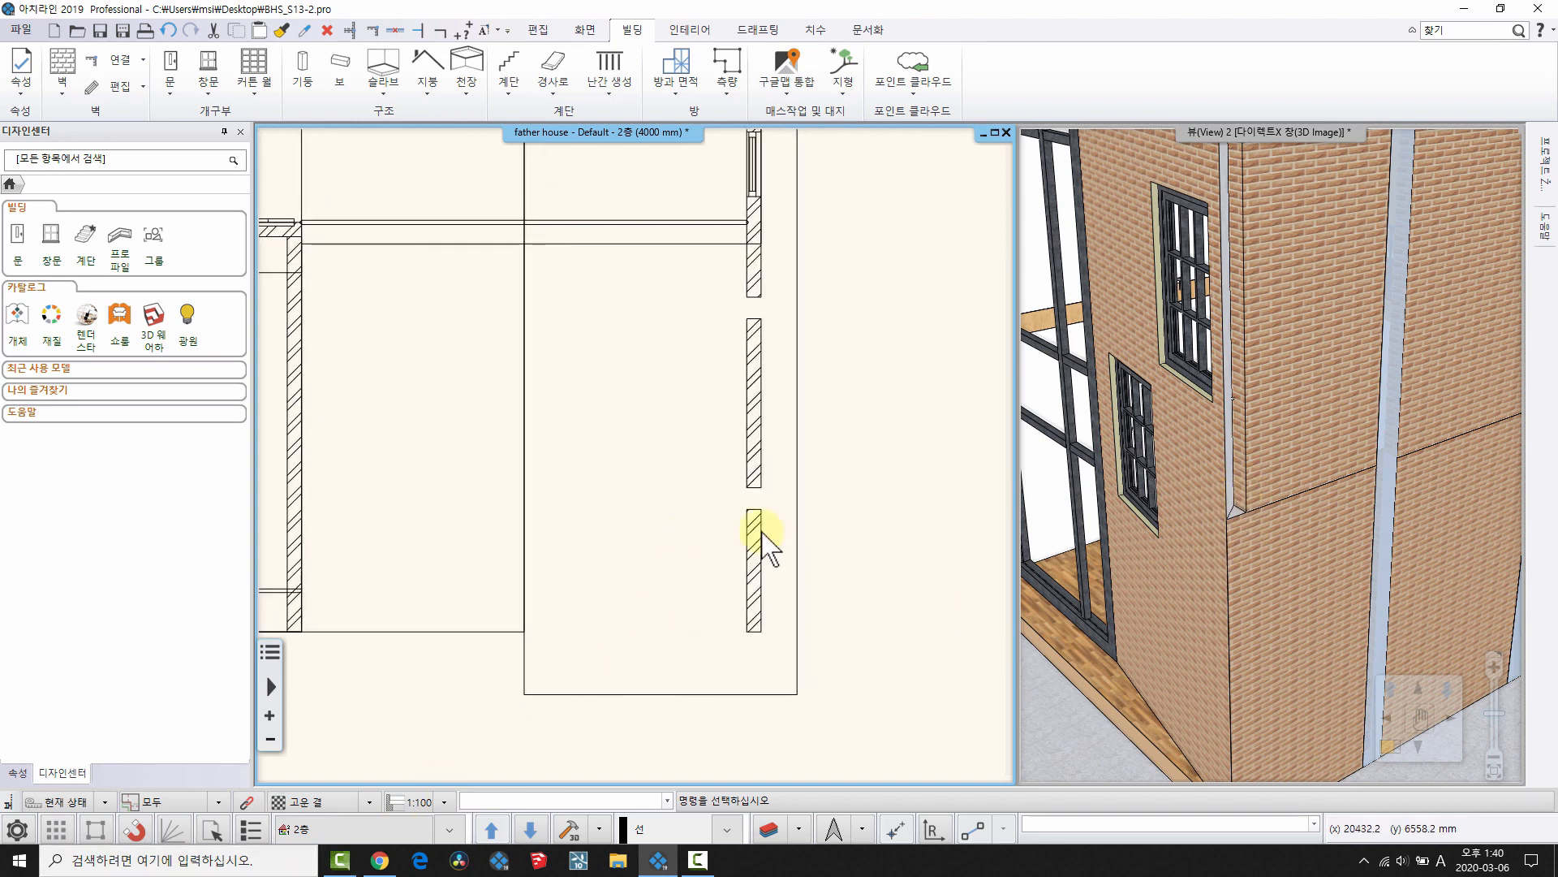
pyautogui.click(445, 829)
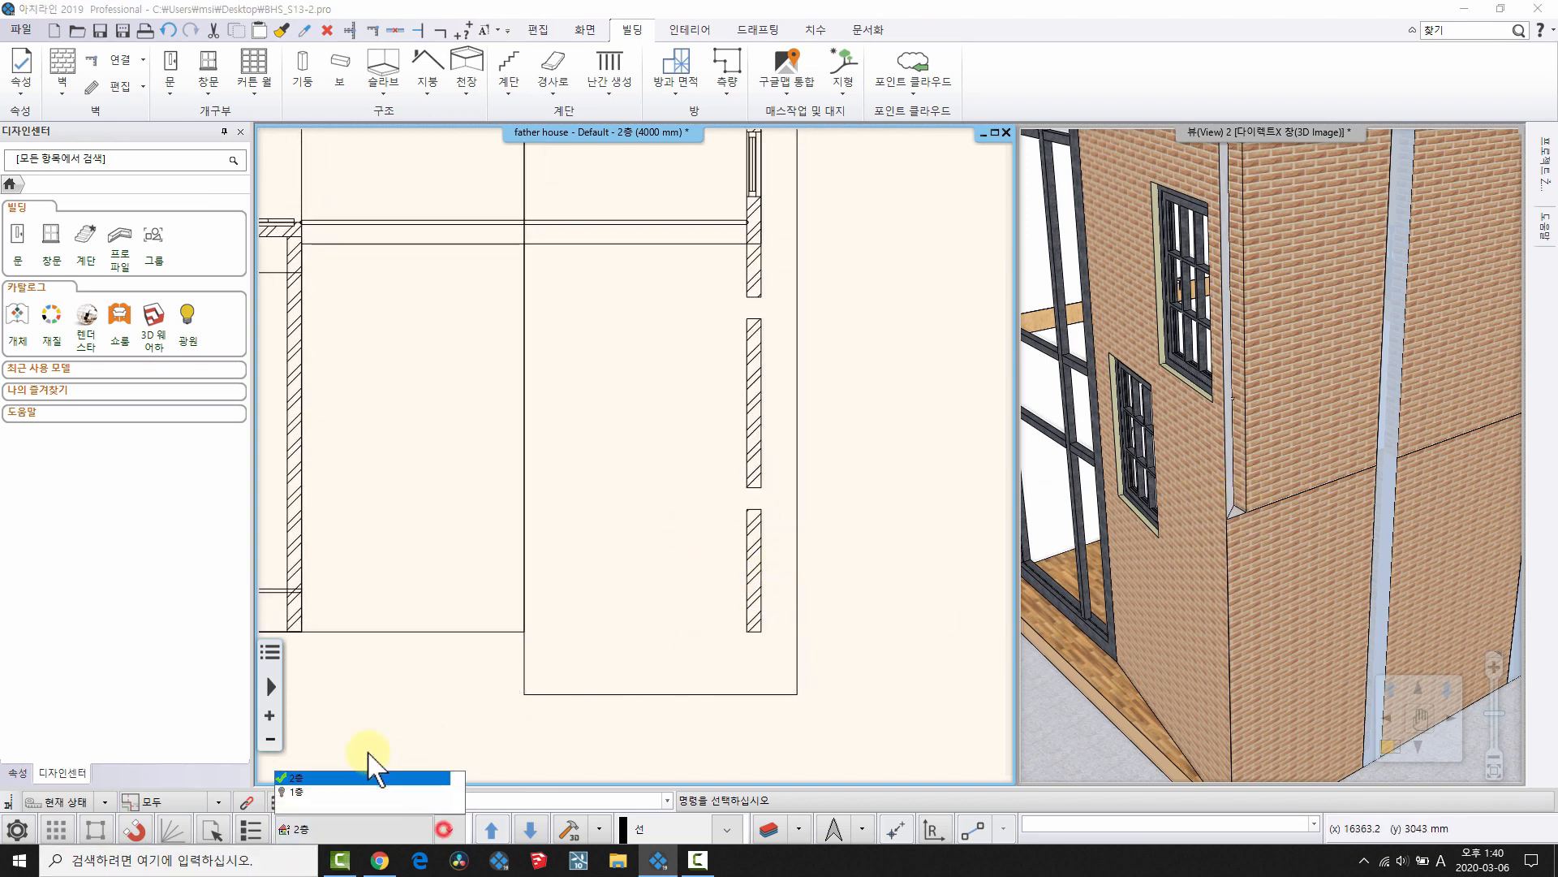
pyautogui.click(283, 792)
pyautogui.click(643, 616)
pyautogui.scroll(6, 779, 542)
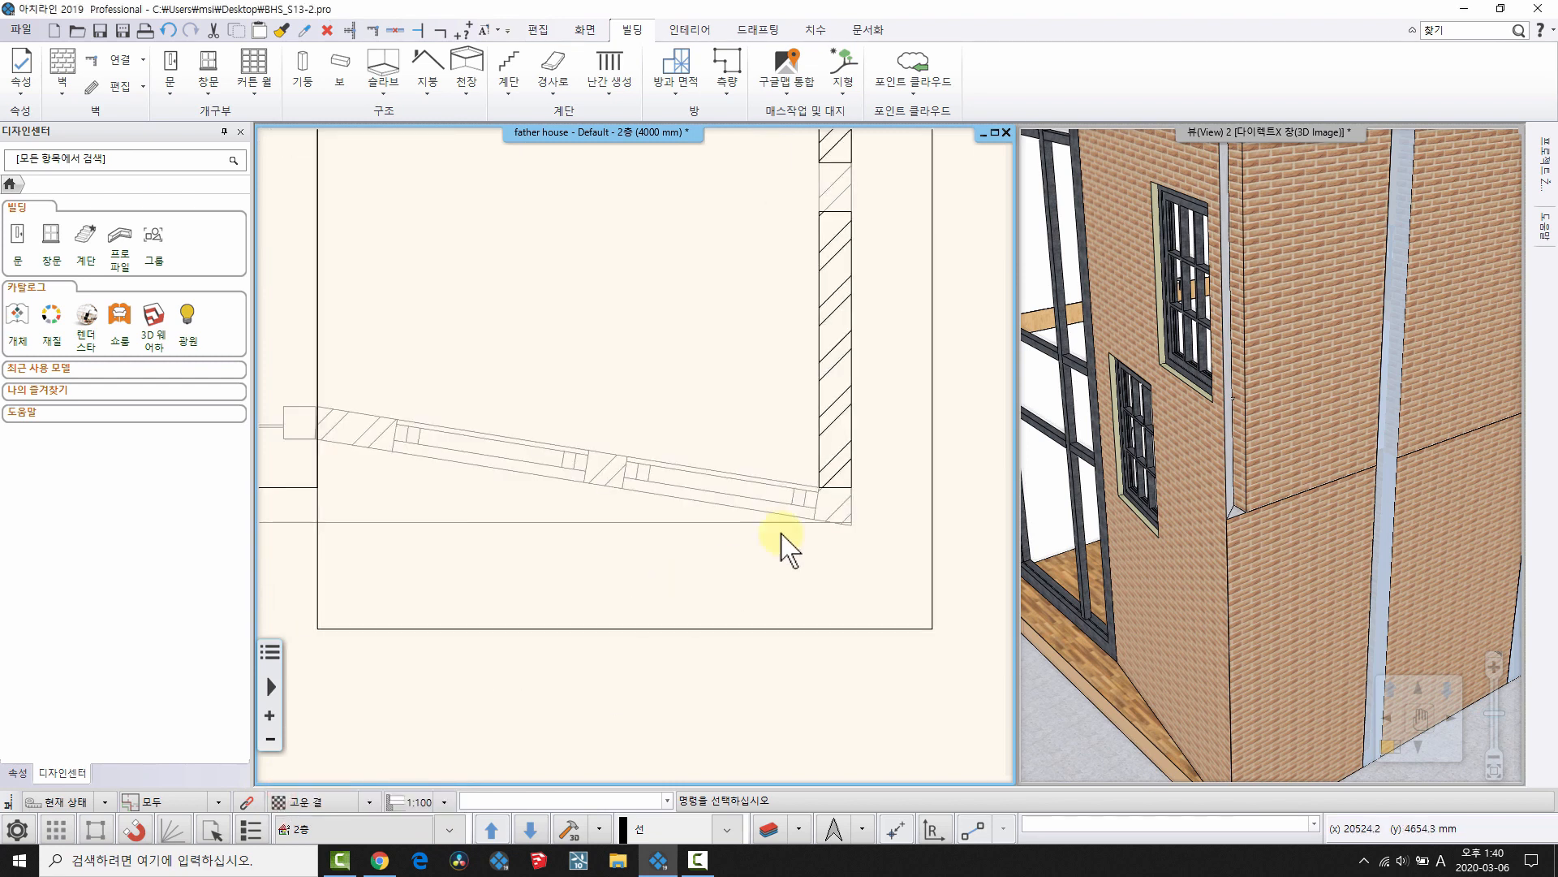
# - Edit the second-floor side wall's outline by moving its outer end node onto the angled wall's outer corner
pyautogui.click(767, 507)
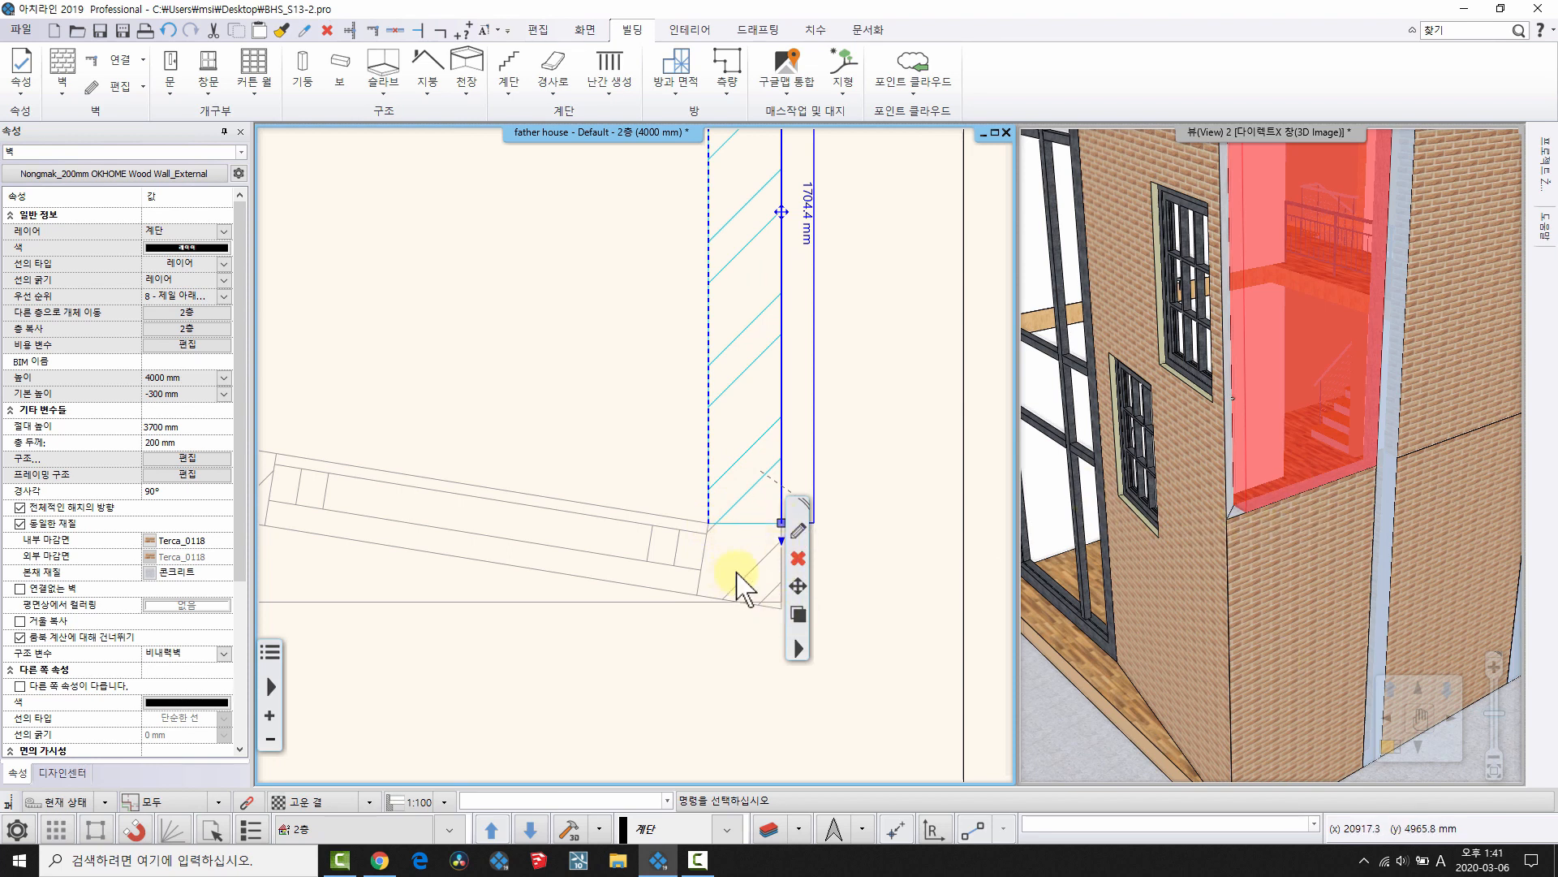
pyautogui.scroll(2, 706, 515)
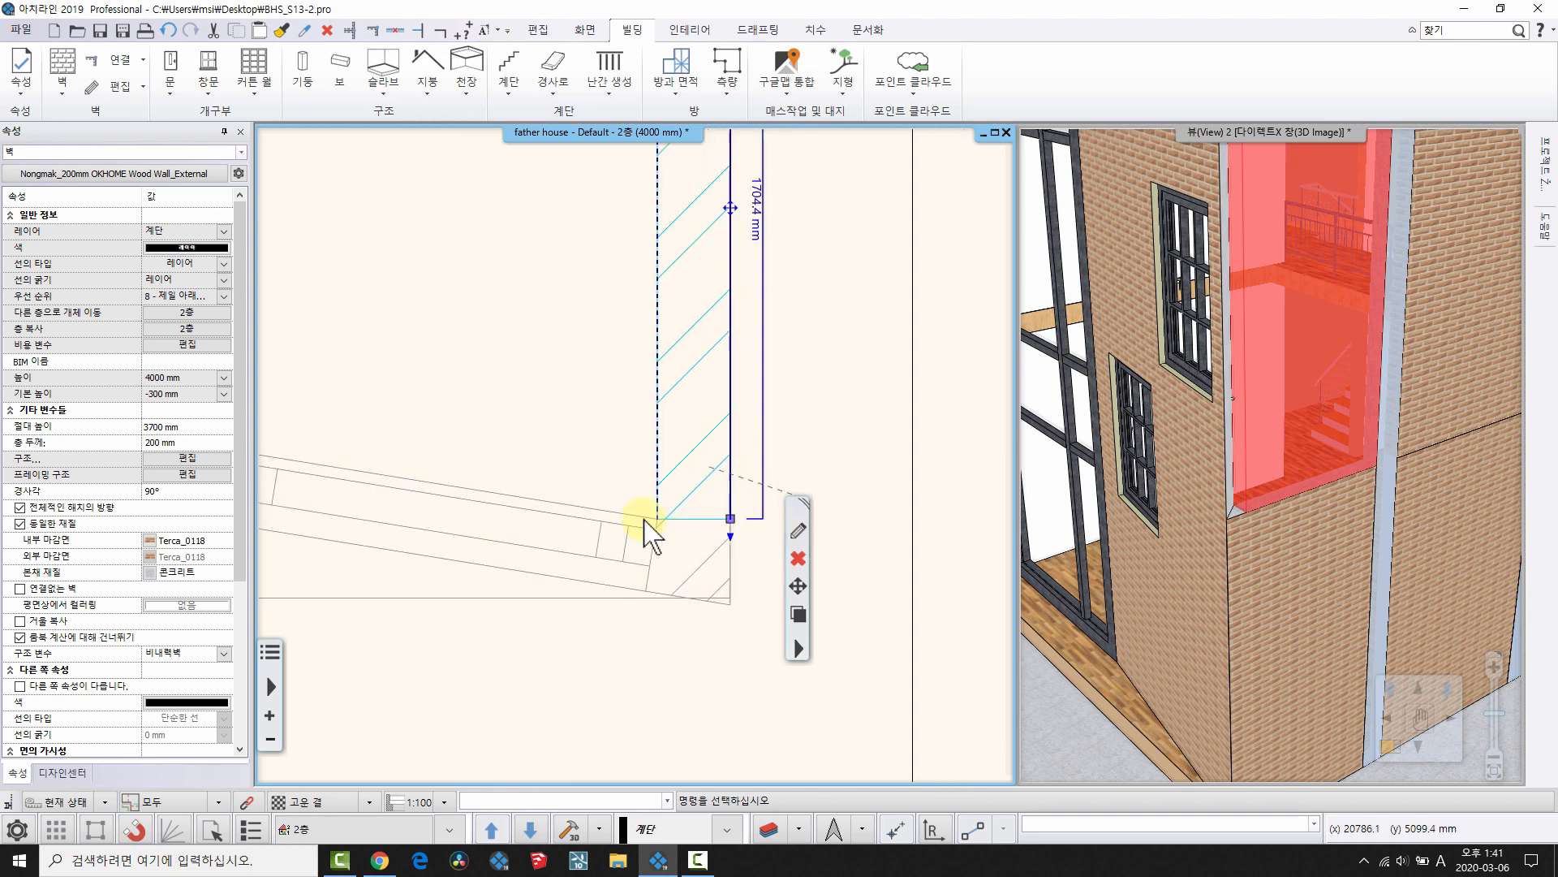
pyautogui.moveTo(804, 504); pyautogui.dragTo(821, 287)
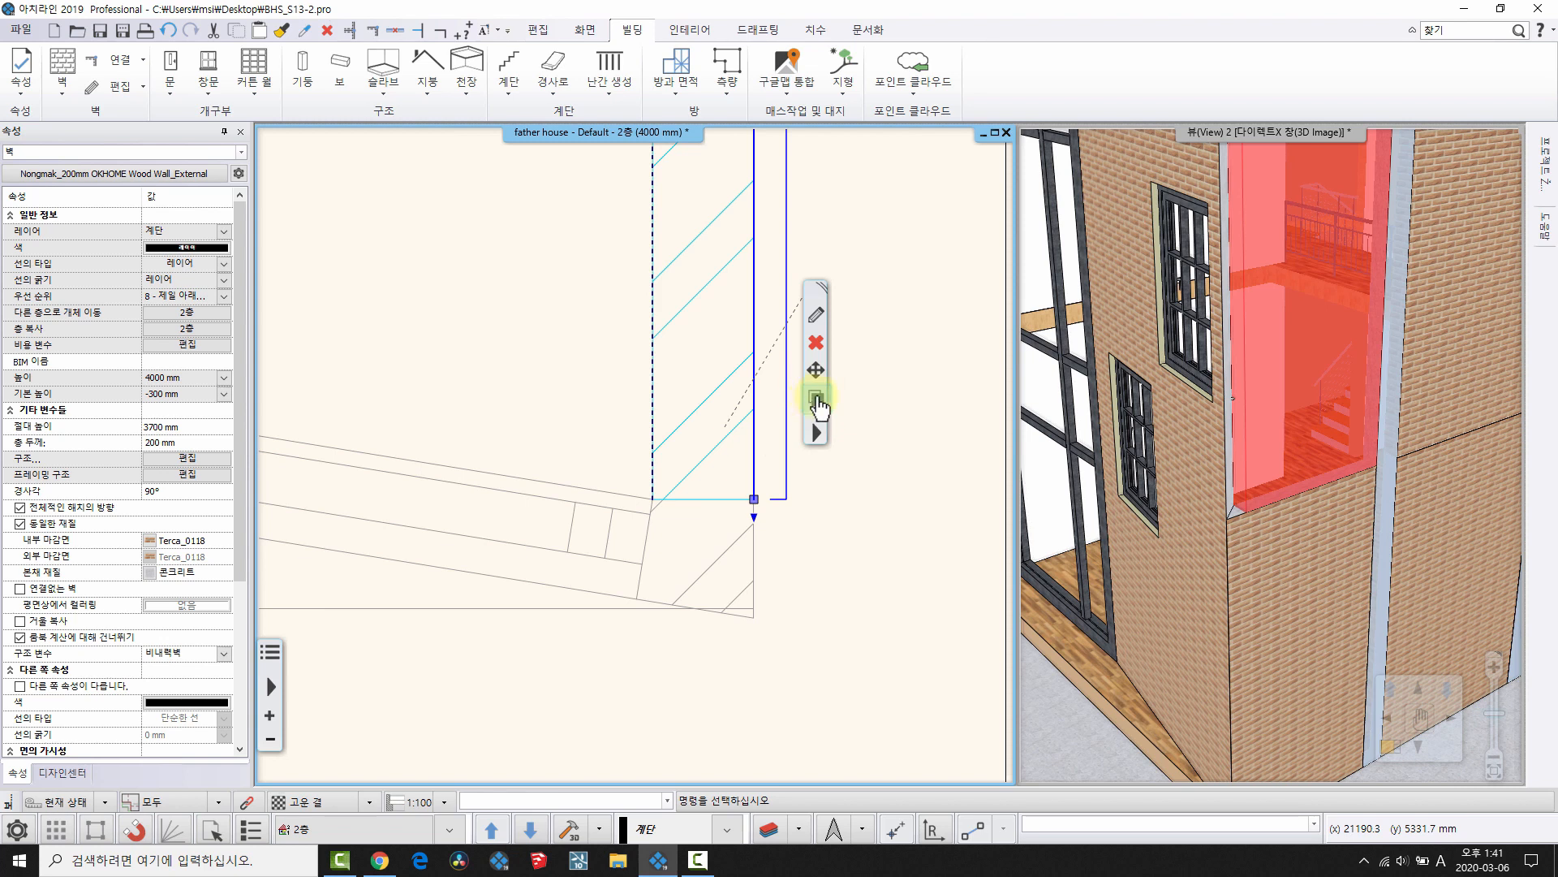
pyautogui.click(819, 399)
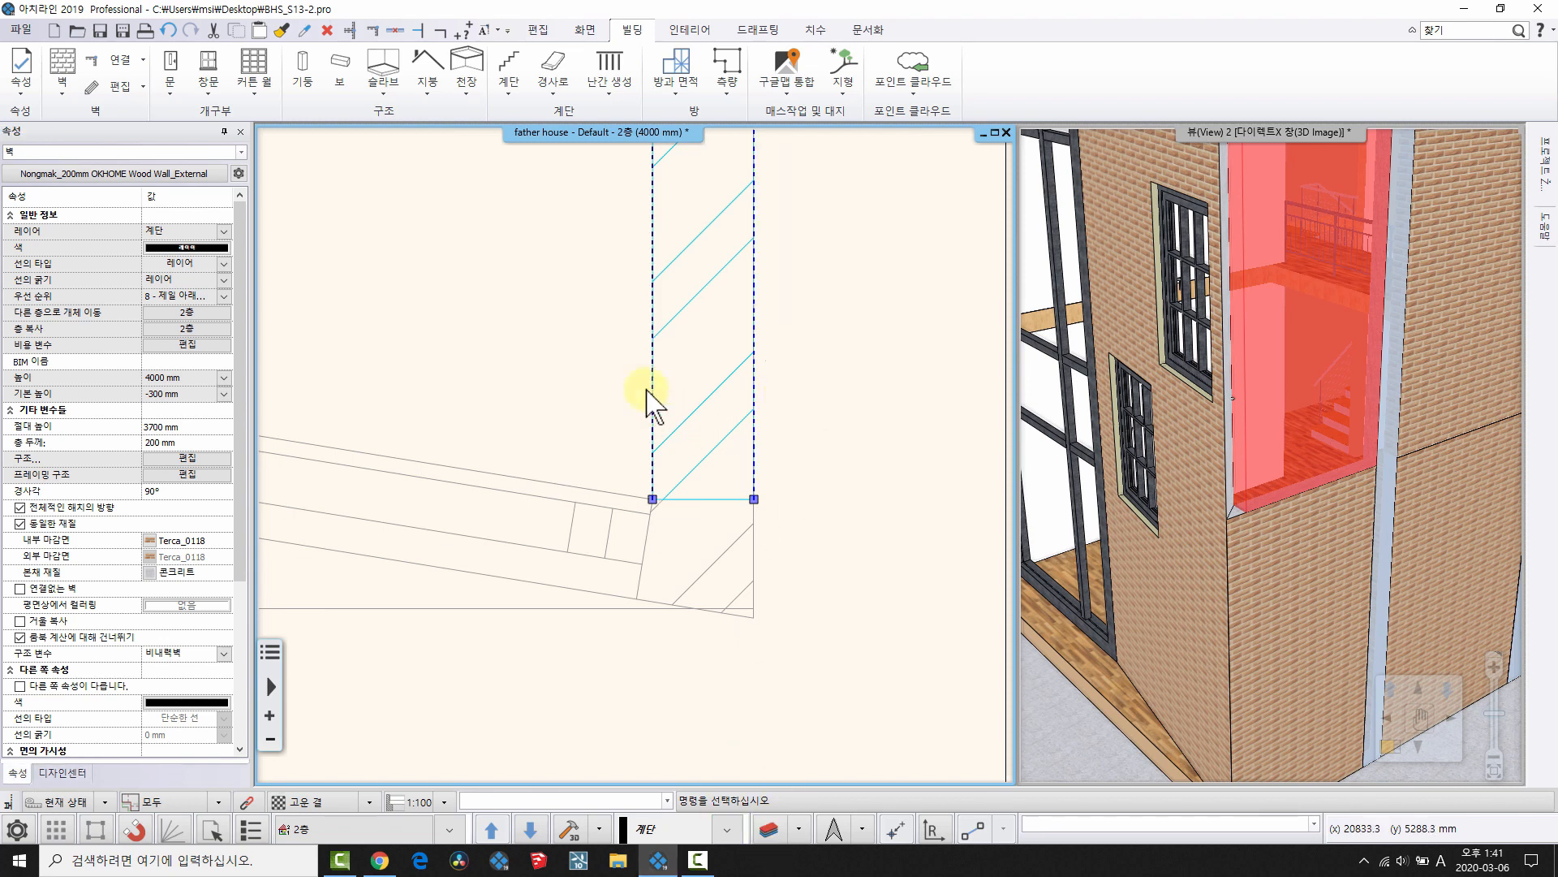
pyautogui.moveTo(756, 496); pyautogui.dragTo(737, 505, button='middle')
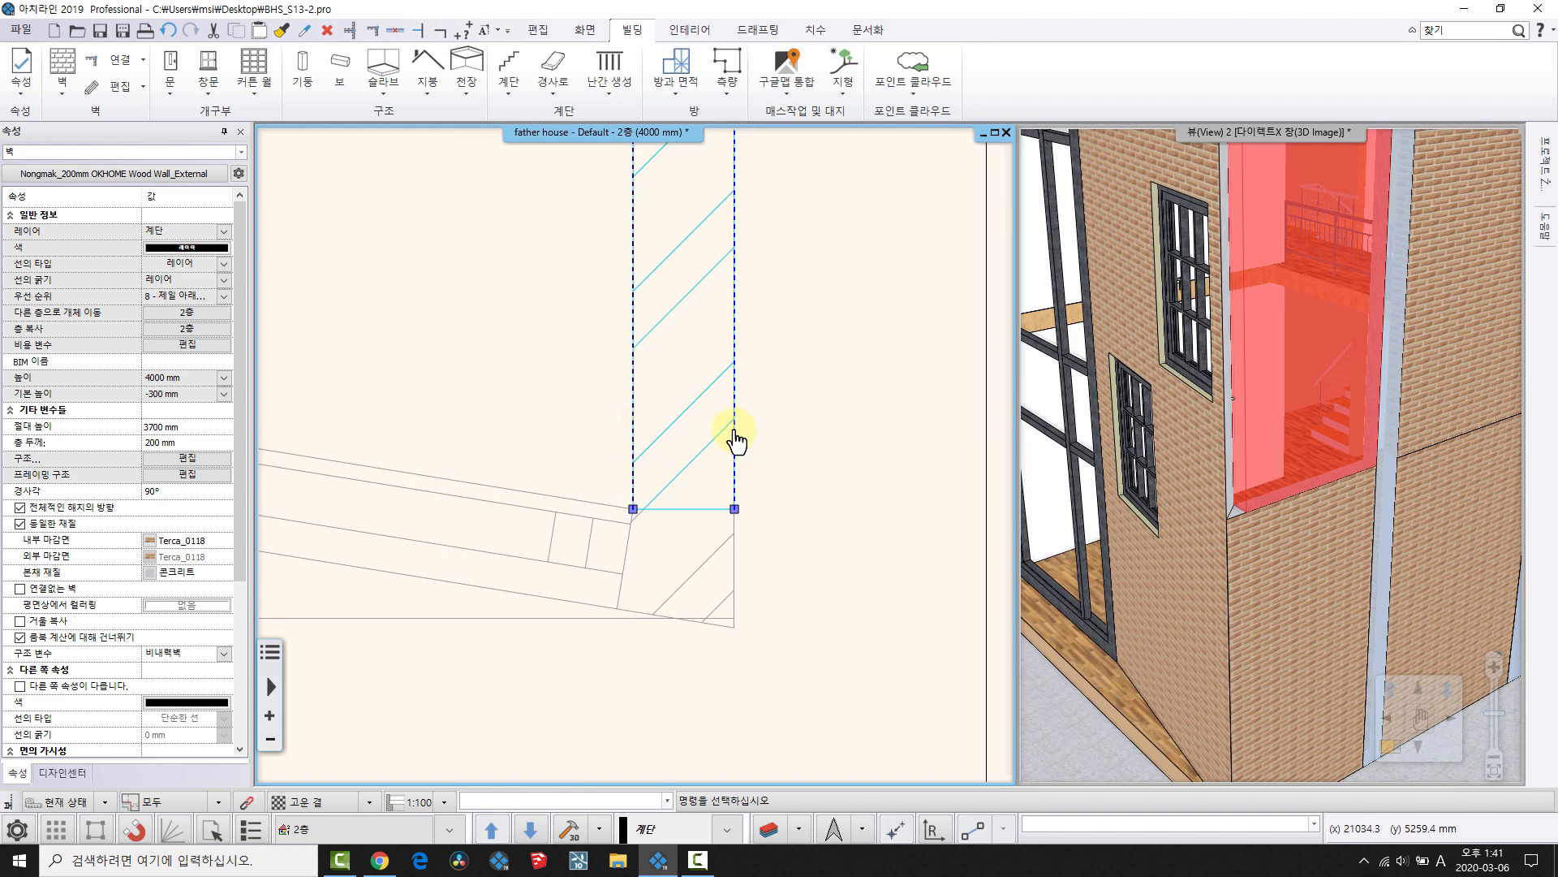
pyautogui.rightClick(735, 510)
pyautogui.click(781, 517)
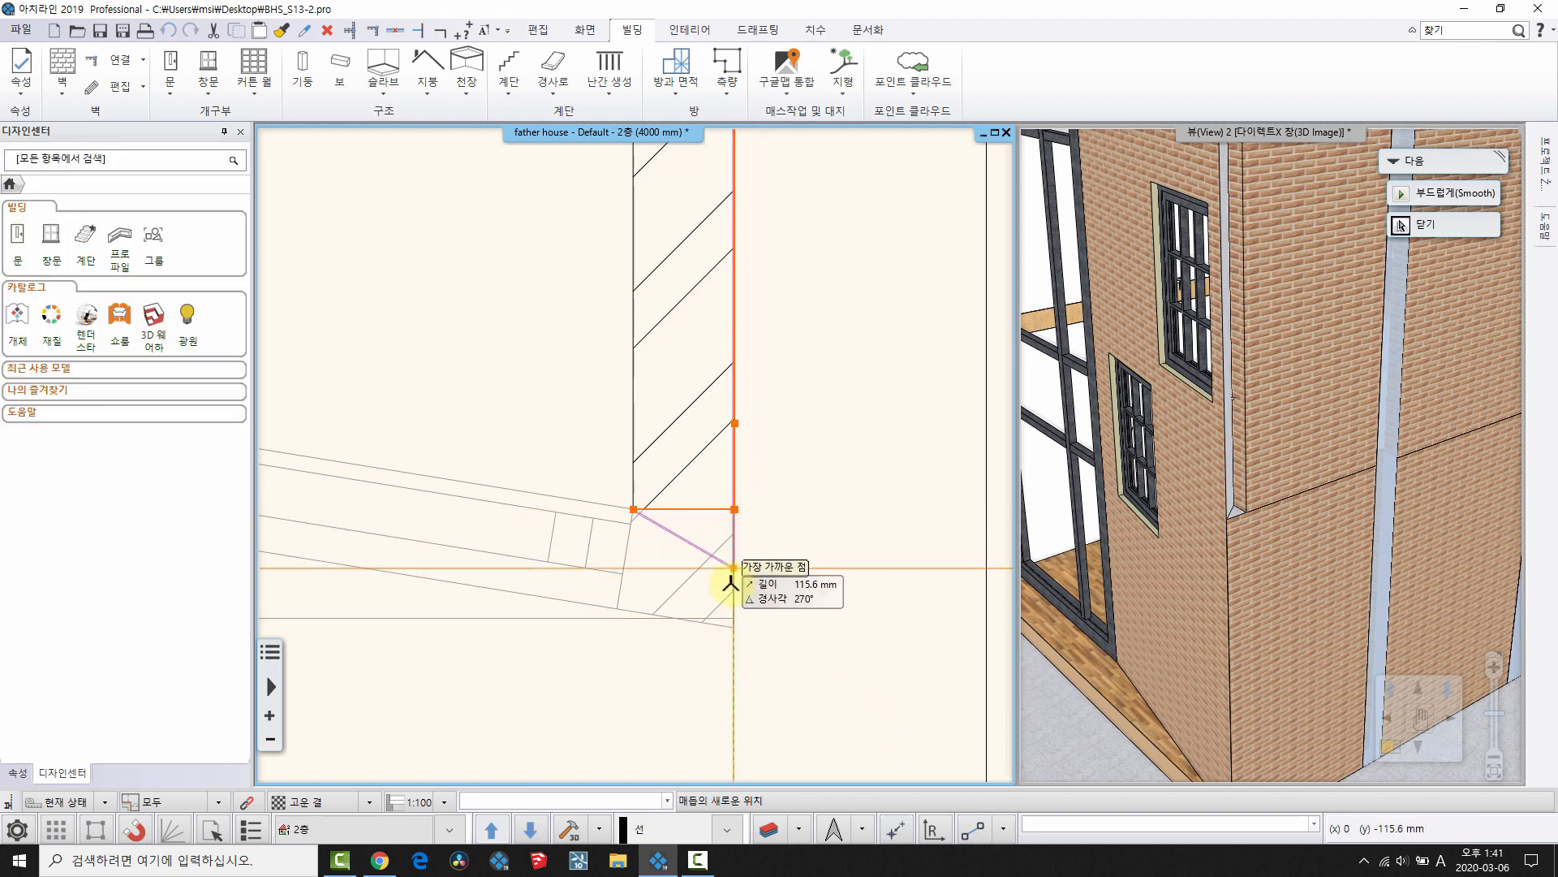
pyautogui.click(730, 623)
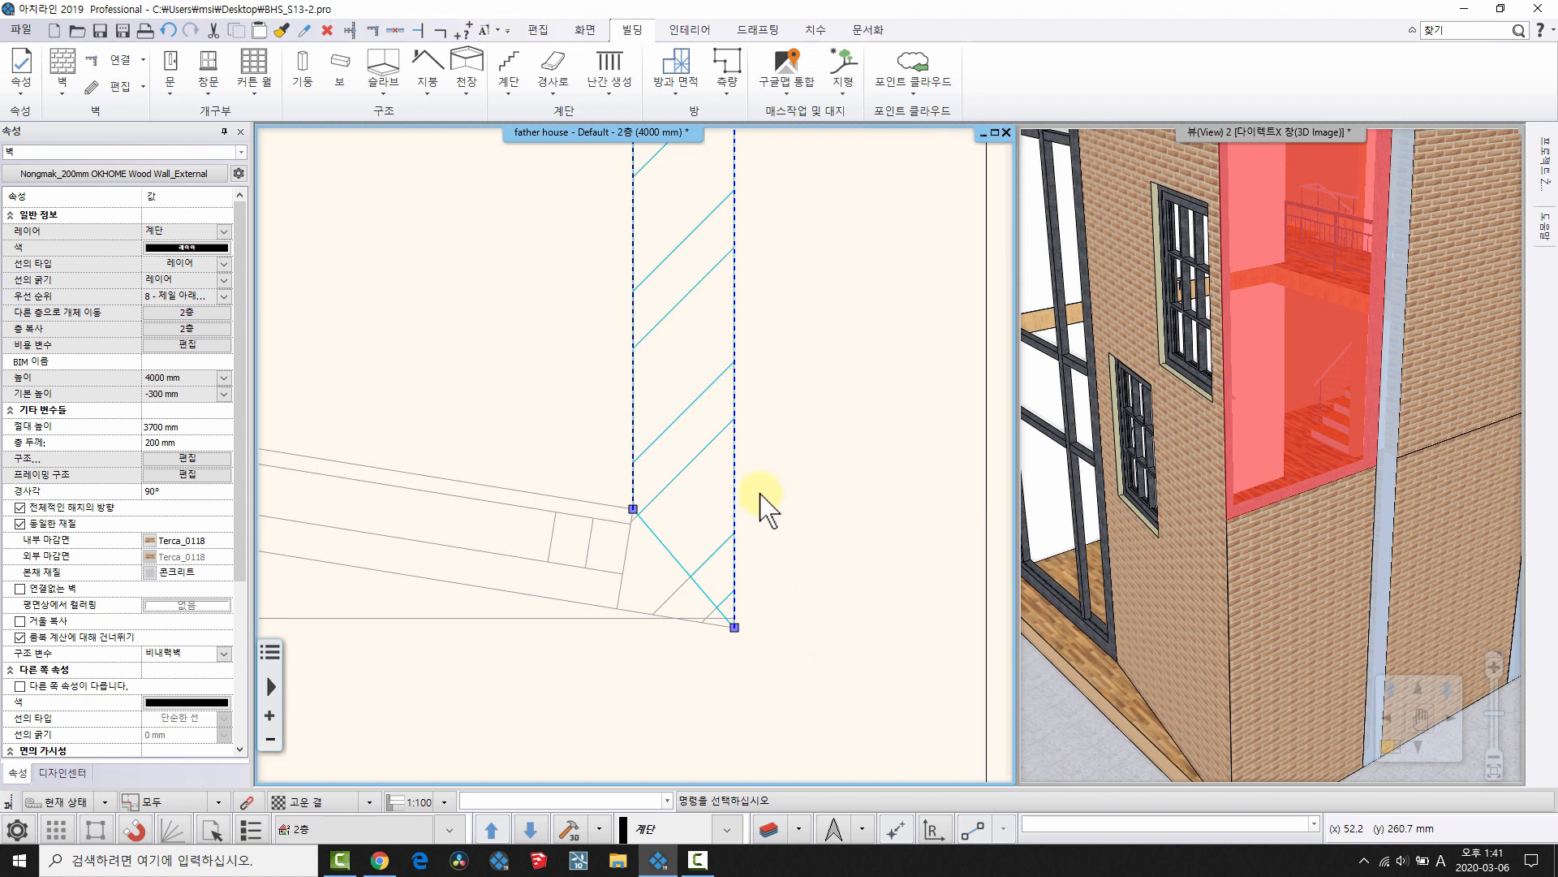
pyautogui.press('Escape')
# - Check the reshaped corner in plan and 3D, and undo the side wall's node move
pyautogui.moveTo(688, 476); pyautogui.dragTo(706, 534, button='middle')
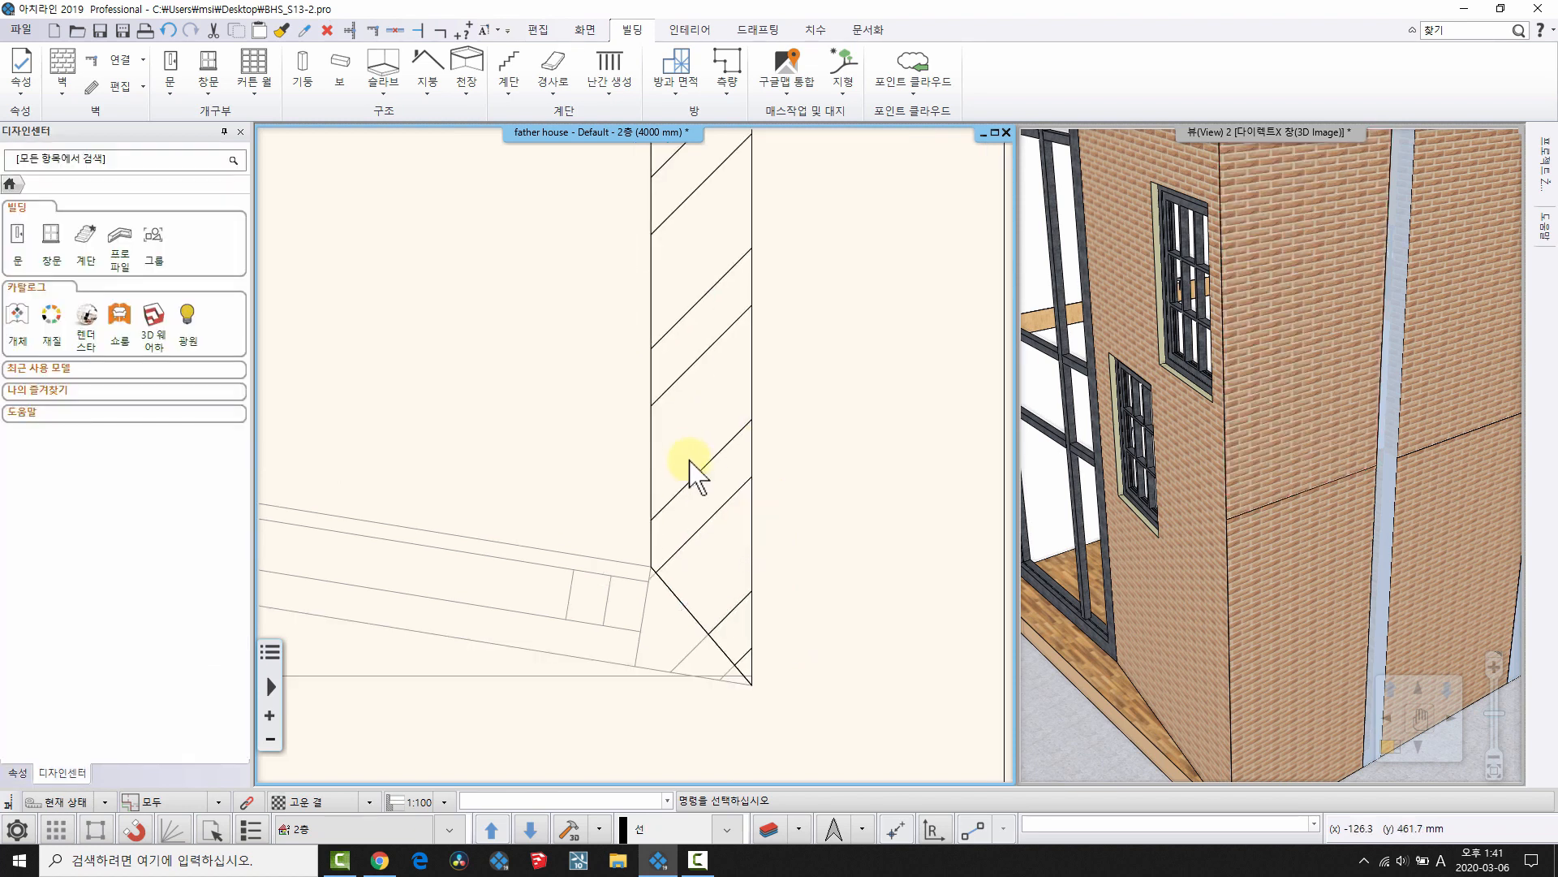
pyautogui.moveTo(1250, 641); pyautogui.dragTo(1253, 602)
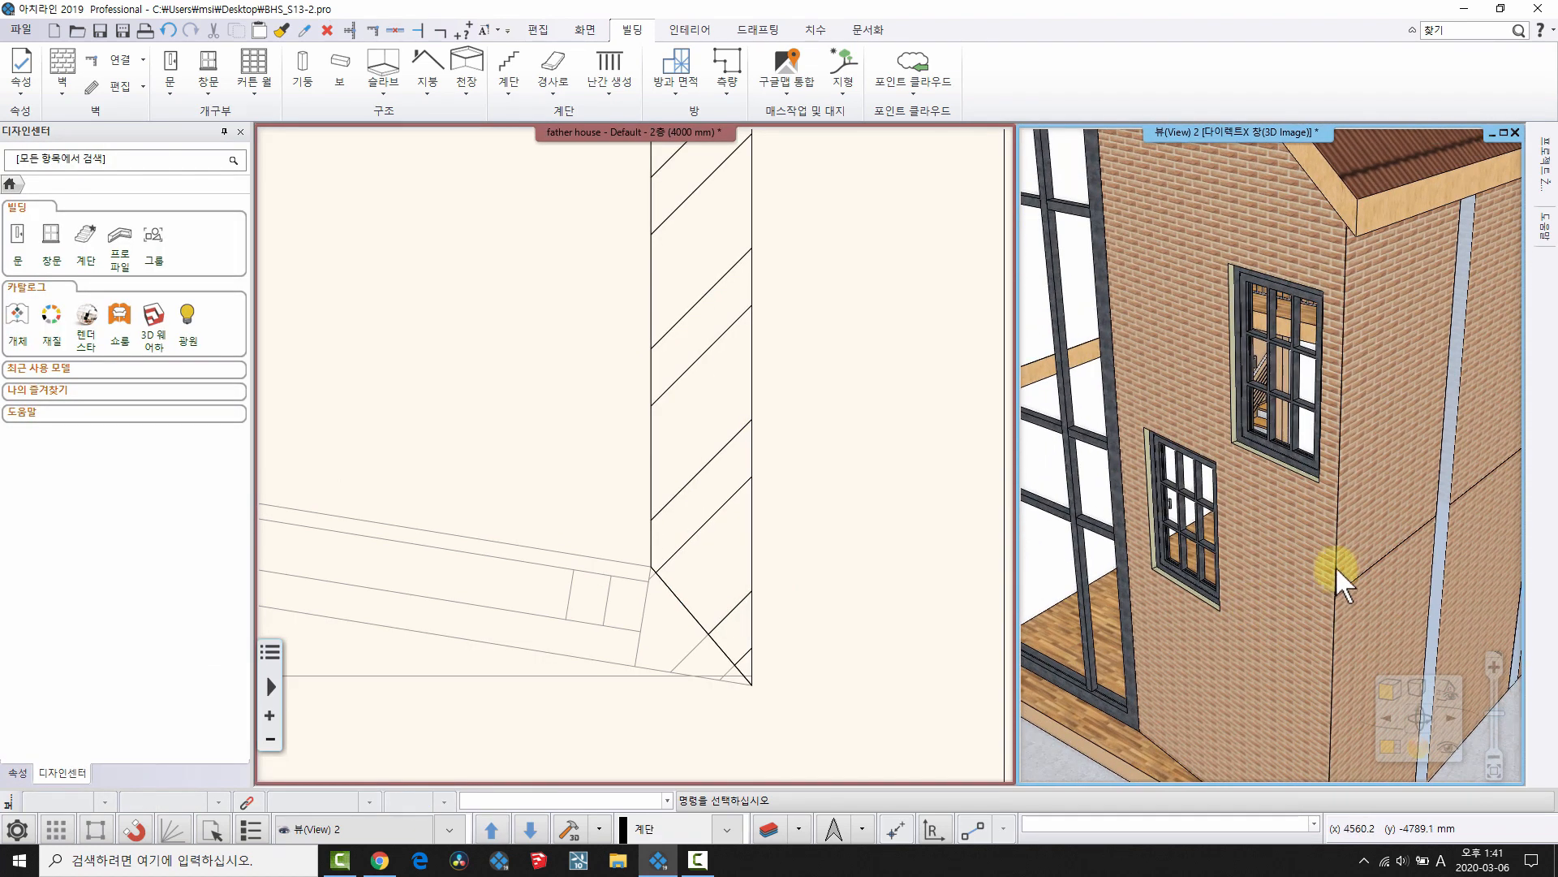
pyautogui.moveTo(1351, 569); pyautogui.dragTo(1200, 572)
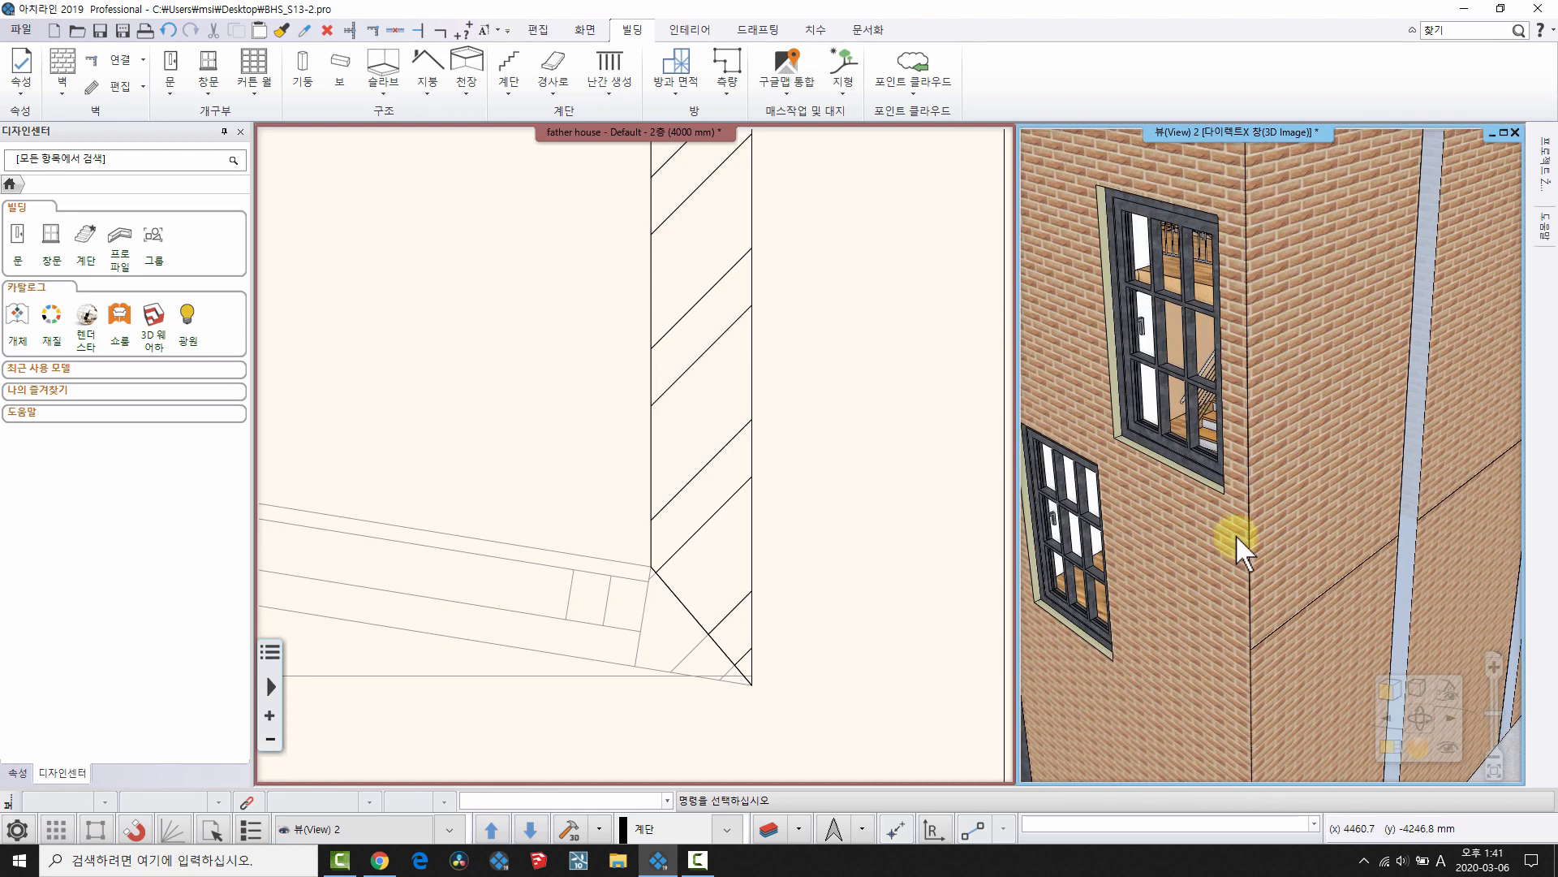
pyautogui.moveTo(759, 454); pyautogui.dragTo(804, 489, button='middle')
pyautogui.scroll(-2, 763, 635)
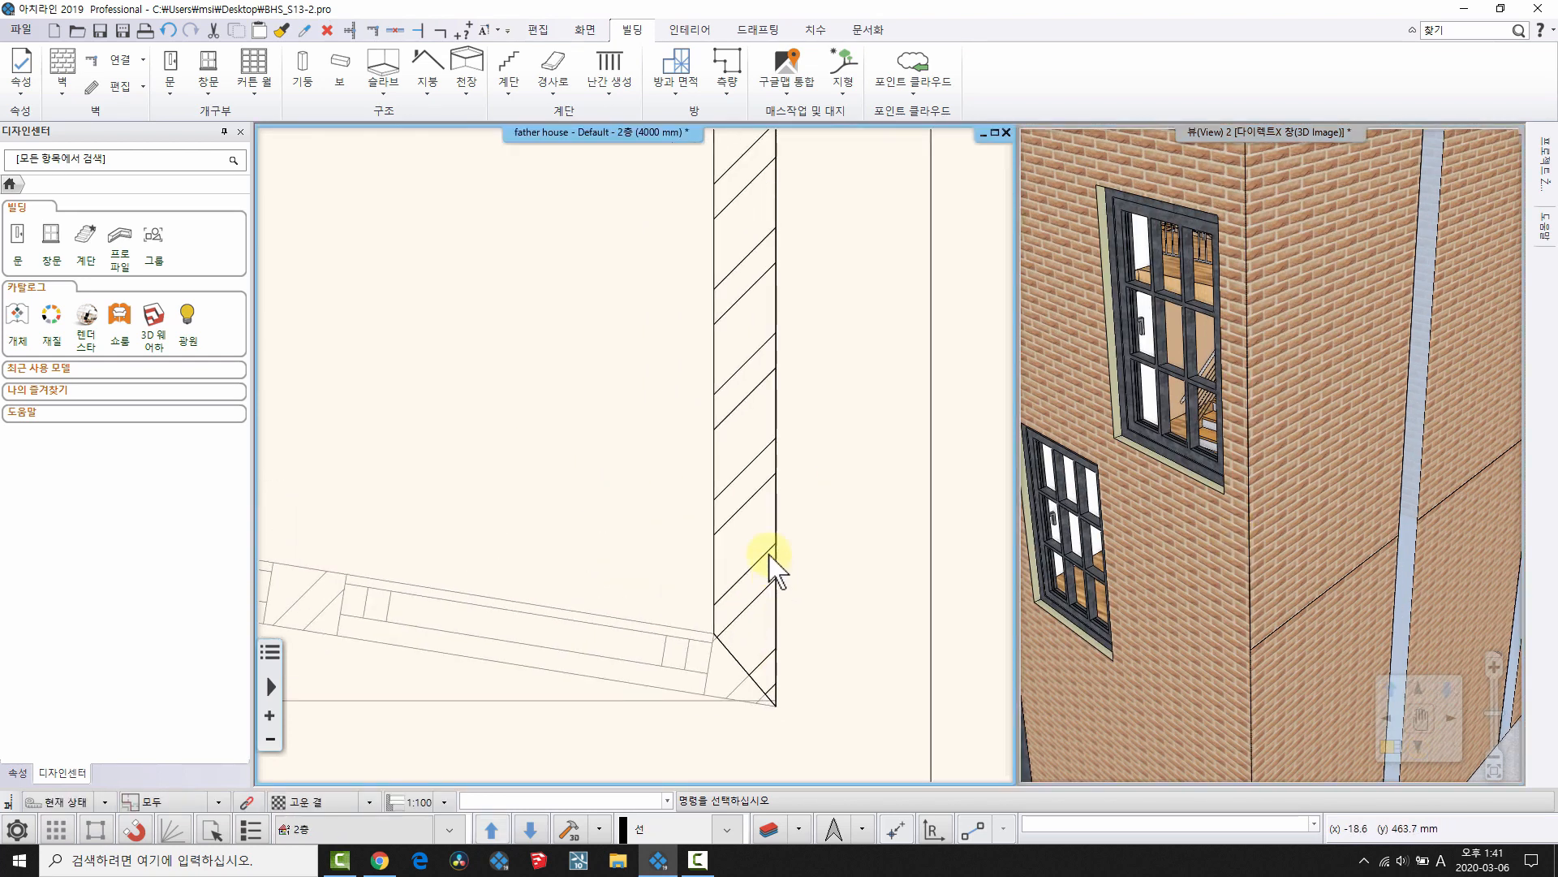
pyautogui.click(170, 31)
# - On the first floor (1층), apply a T connection (T 연결) between the side wall and the angled wall
pyautogui.click(664, 520)
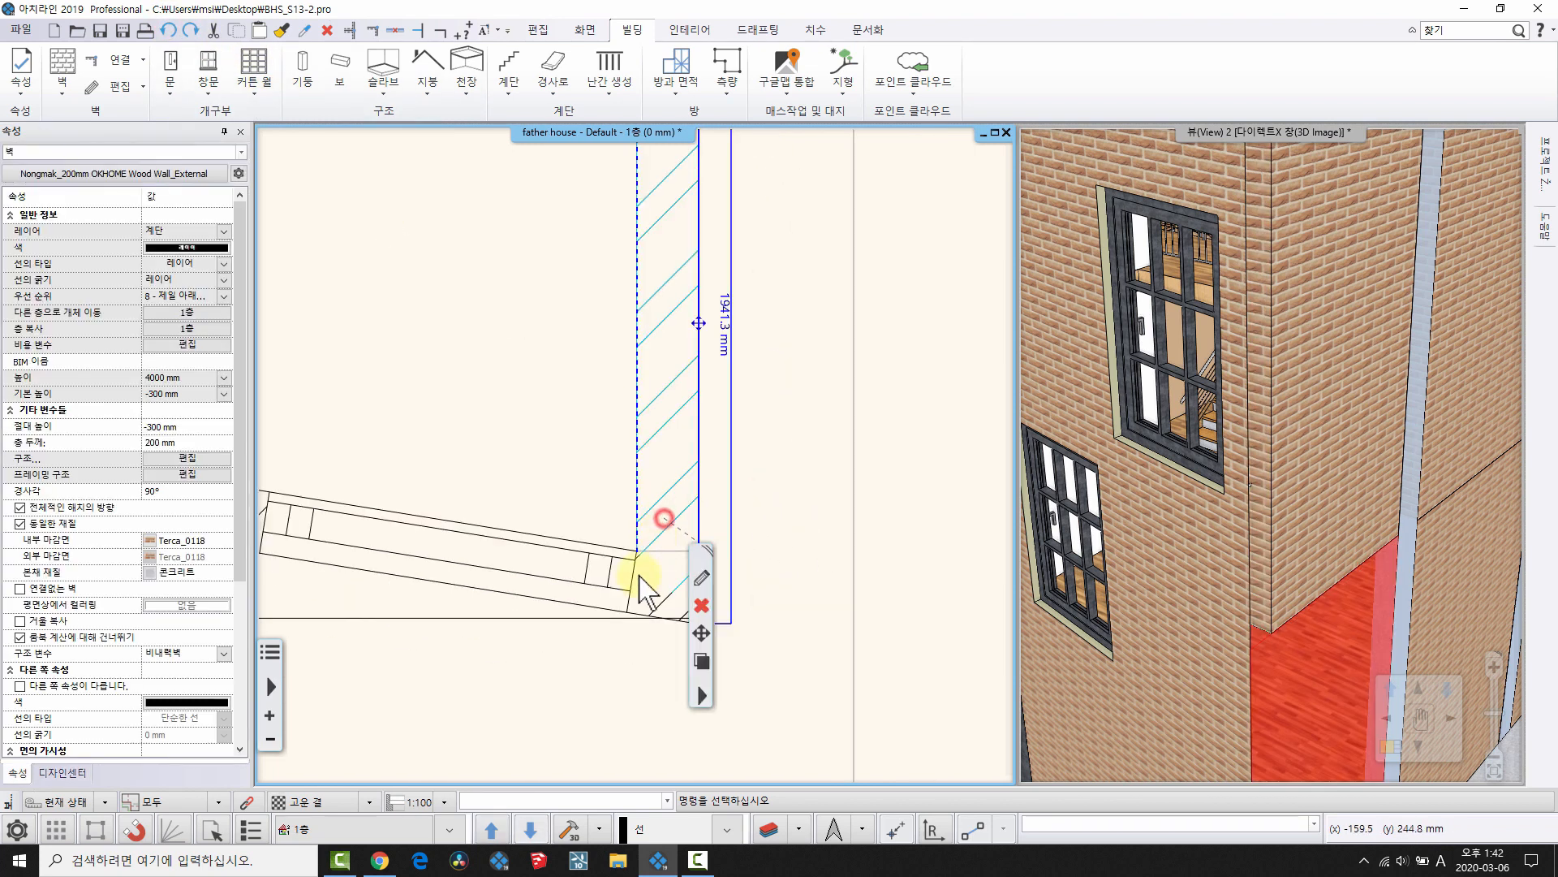
pyautogui.click(643, 582)
pyautogui.press('Escape')
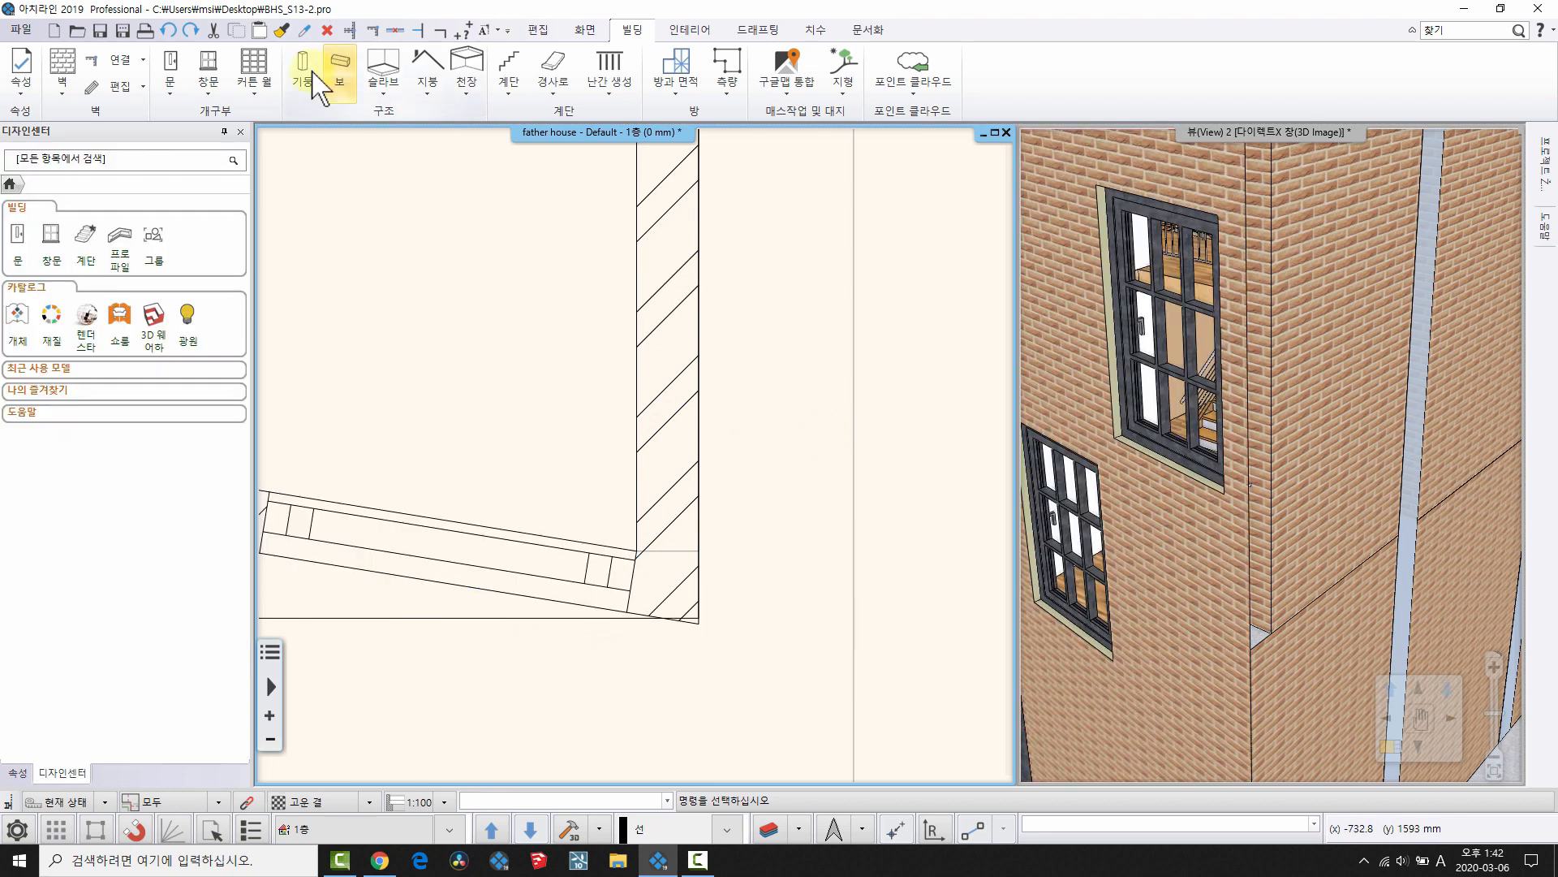
pyautogui.click(104, 62)
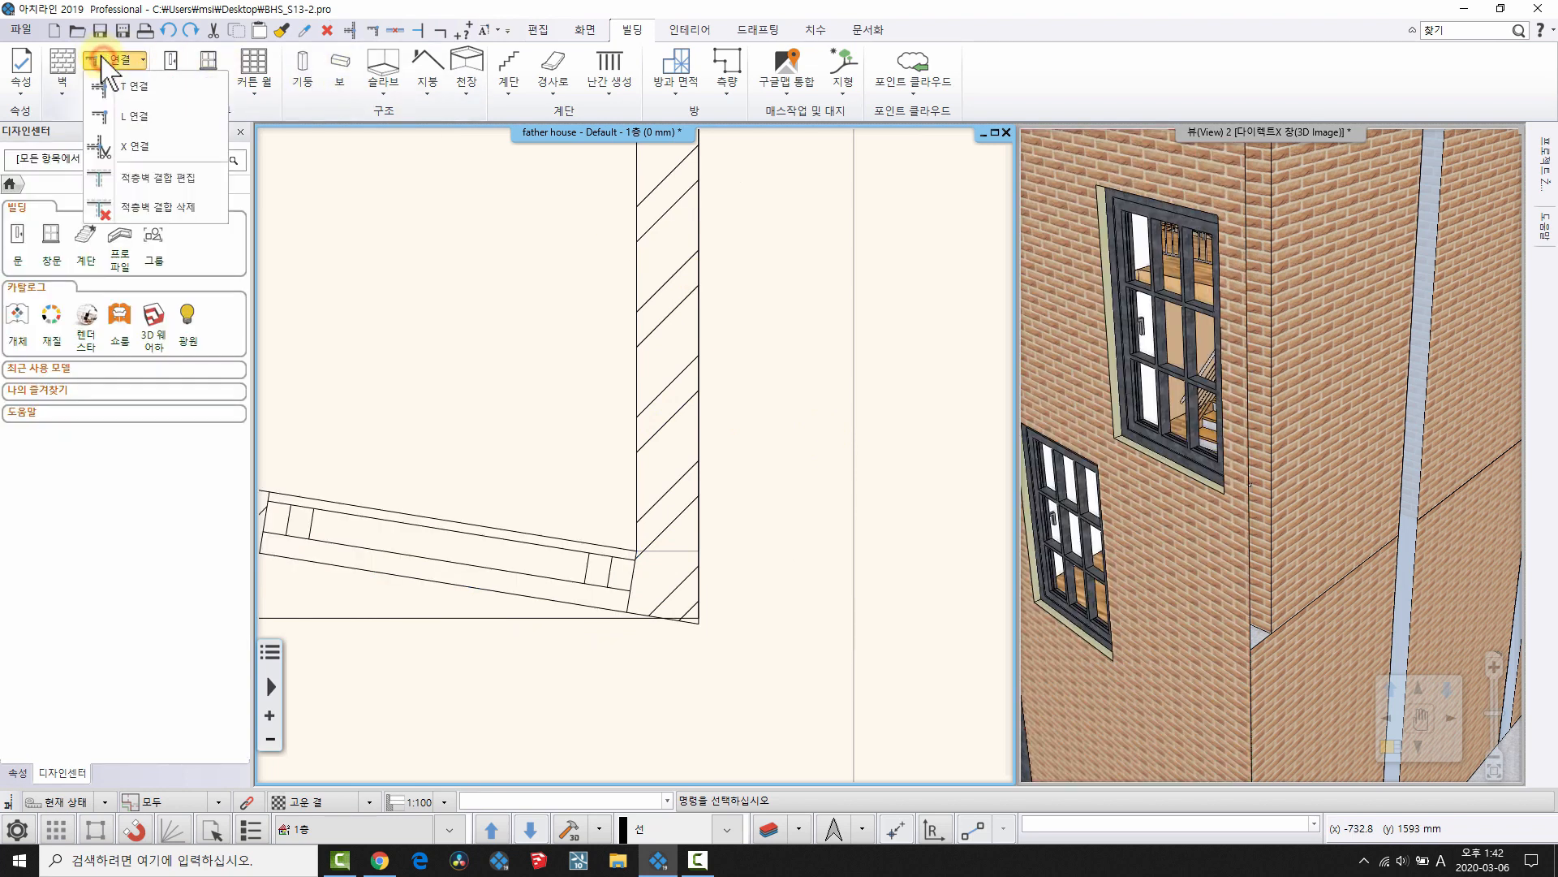
pyautogui.click(143, 95)
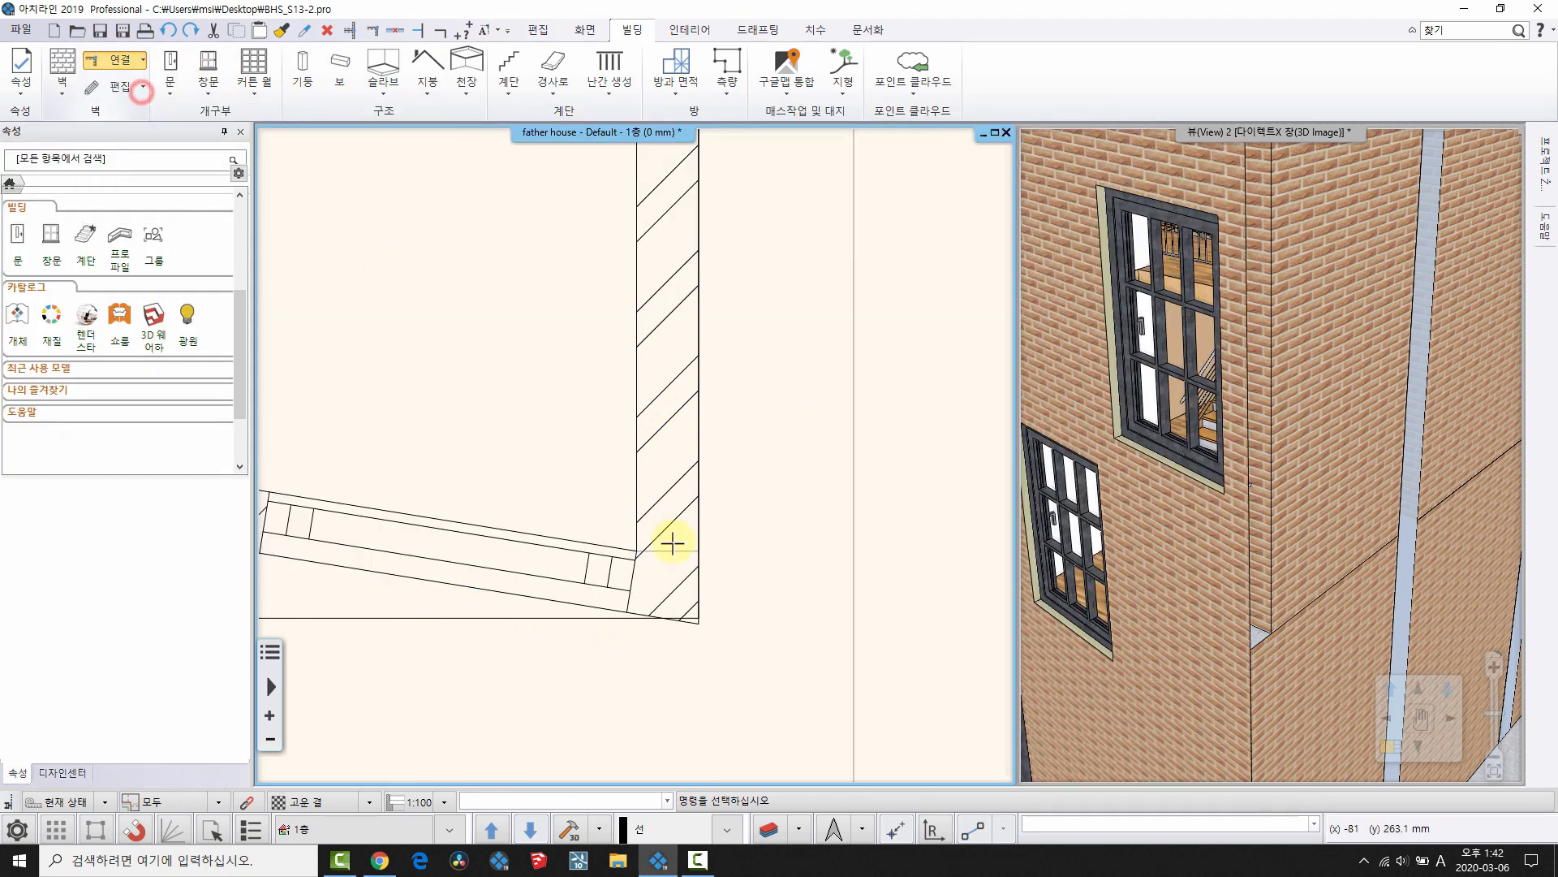
pyautogui.click(666, 490)
pyautogui.click(582, 601)
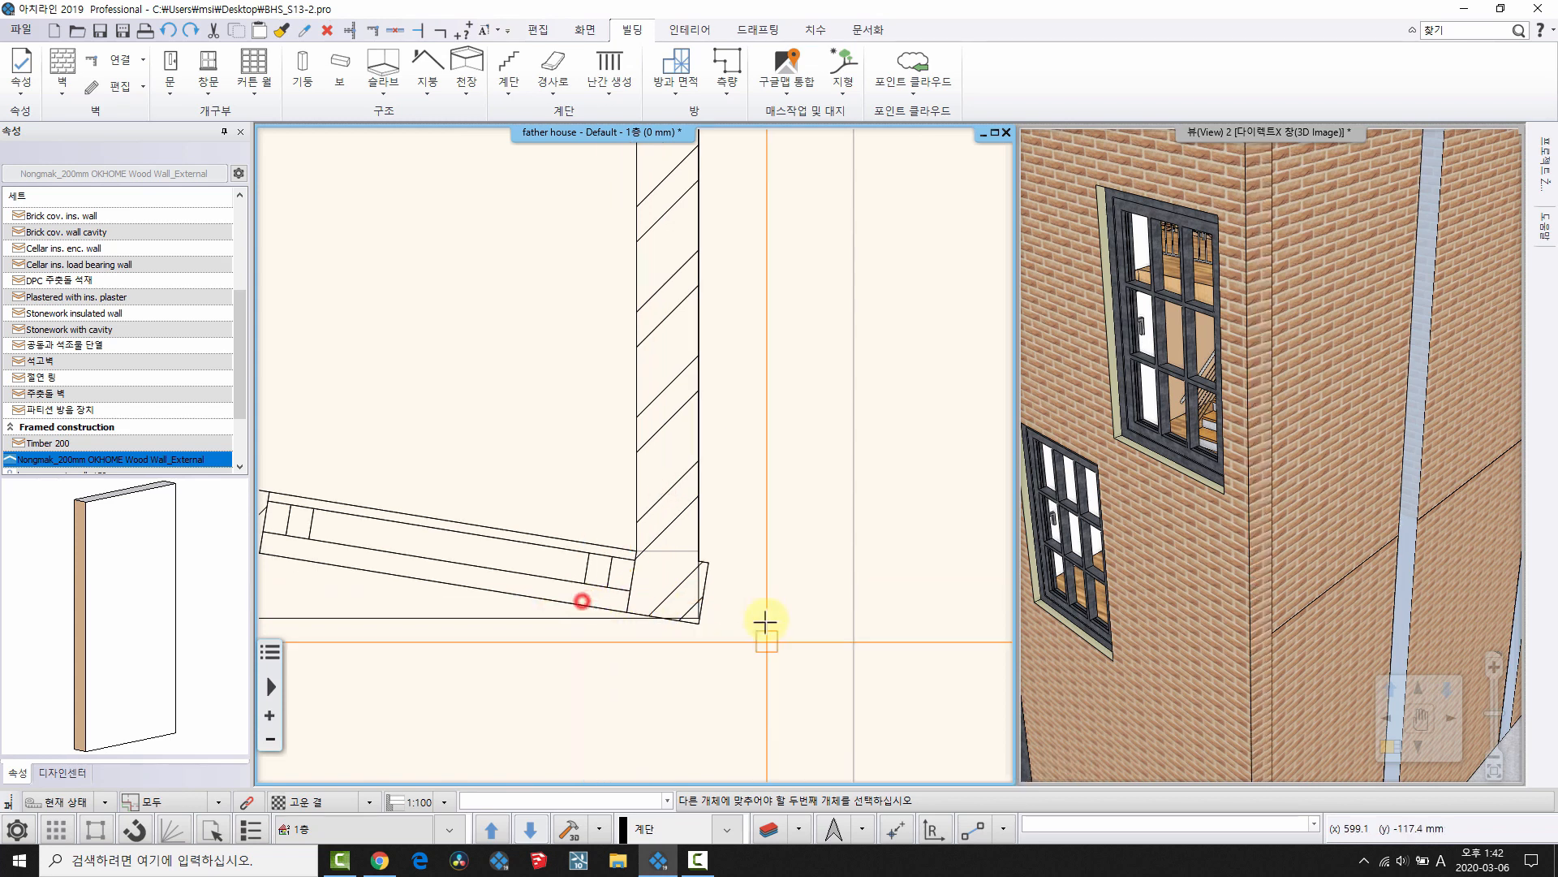
pyautogui.rightClick(640, 522)
# - Examine the T-connected corner in plan and 3D, including the first-floor side wall's extent
pyautogui.moveTo(604, 373); pyautogui.dragTo(633, 278, button='middle')
pyautogui.moveTo(1251, 399); pyautogui.dragTo(1205, 625)
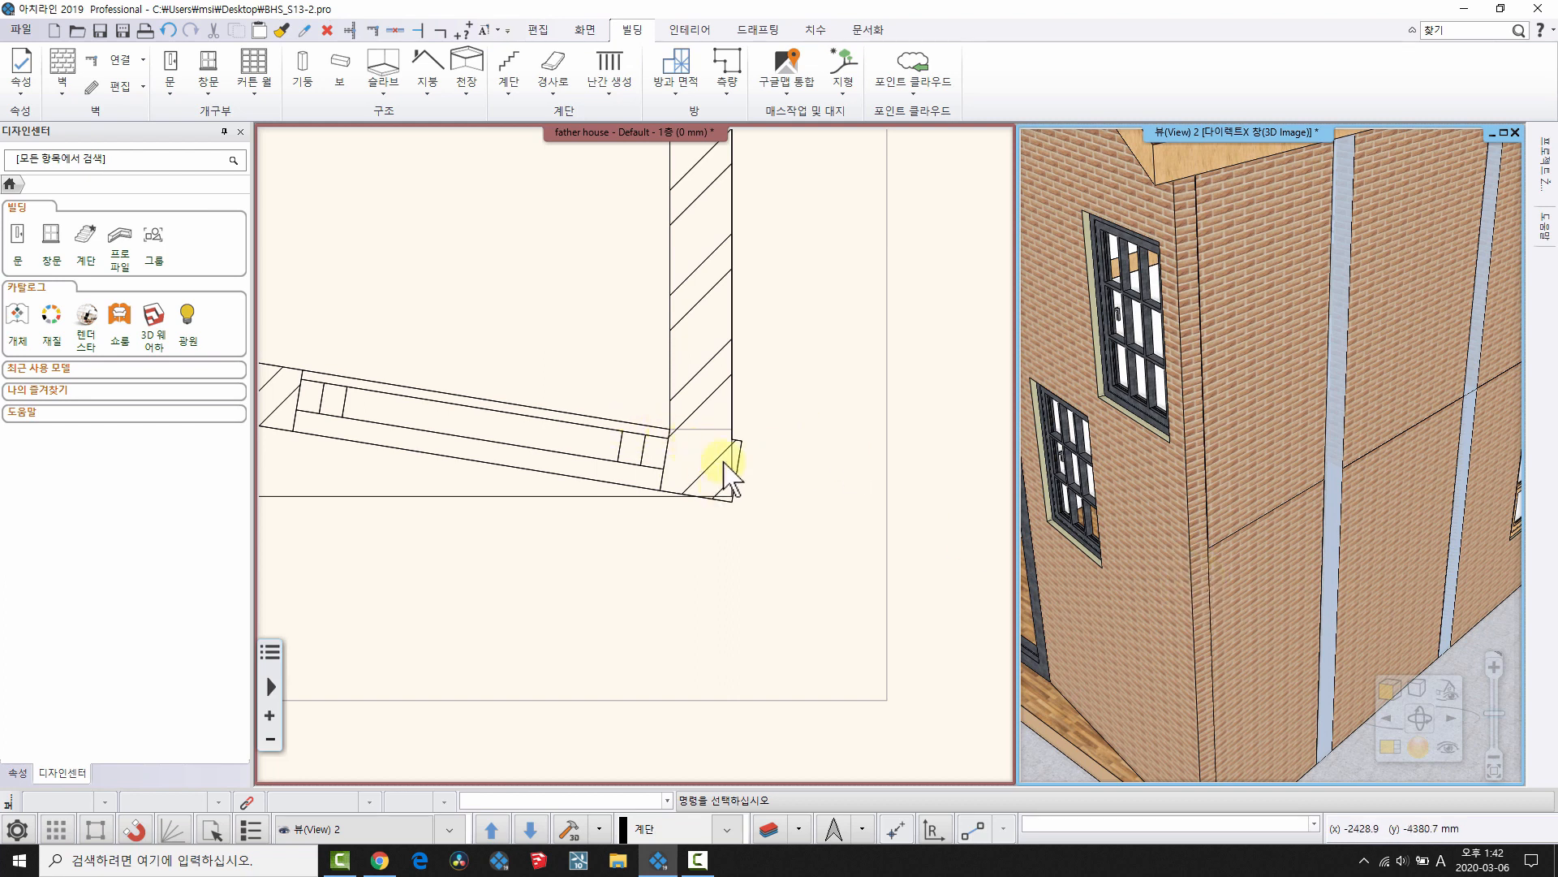
pyautogui.click(723, 414)
pyautogui.click(711, 397)
pyautogui.scroll(2, 680, 438)
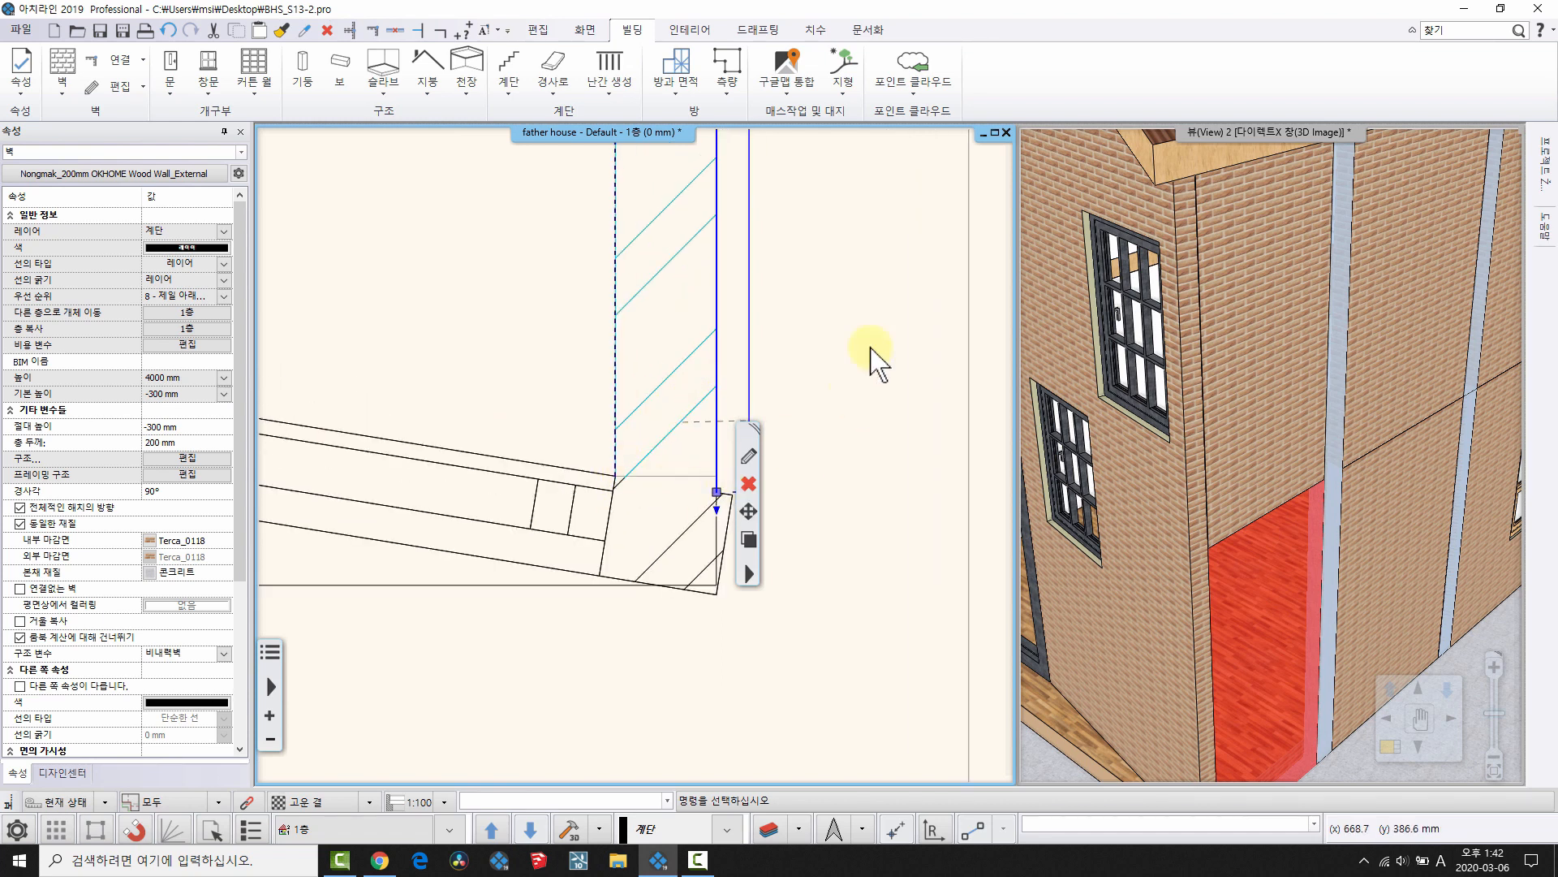
pyautogui.press('Escape')
pyautogui.moveTo(1291, 461); pyautogui.dragTo(1159, 383)
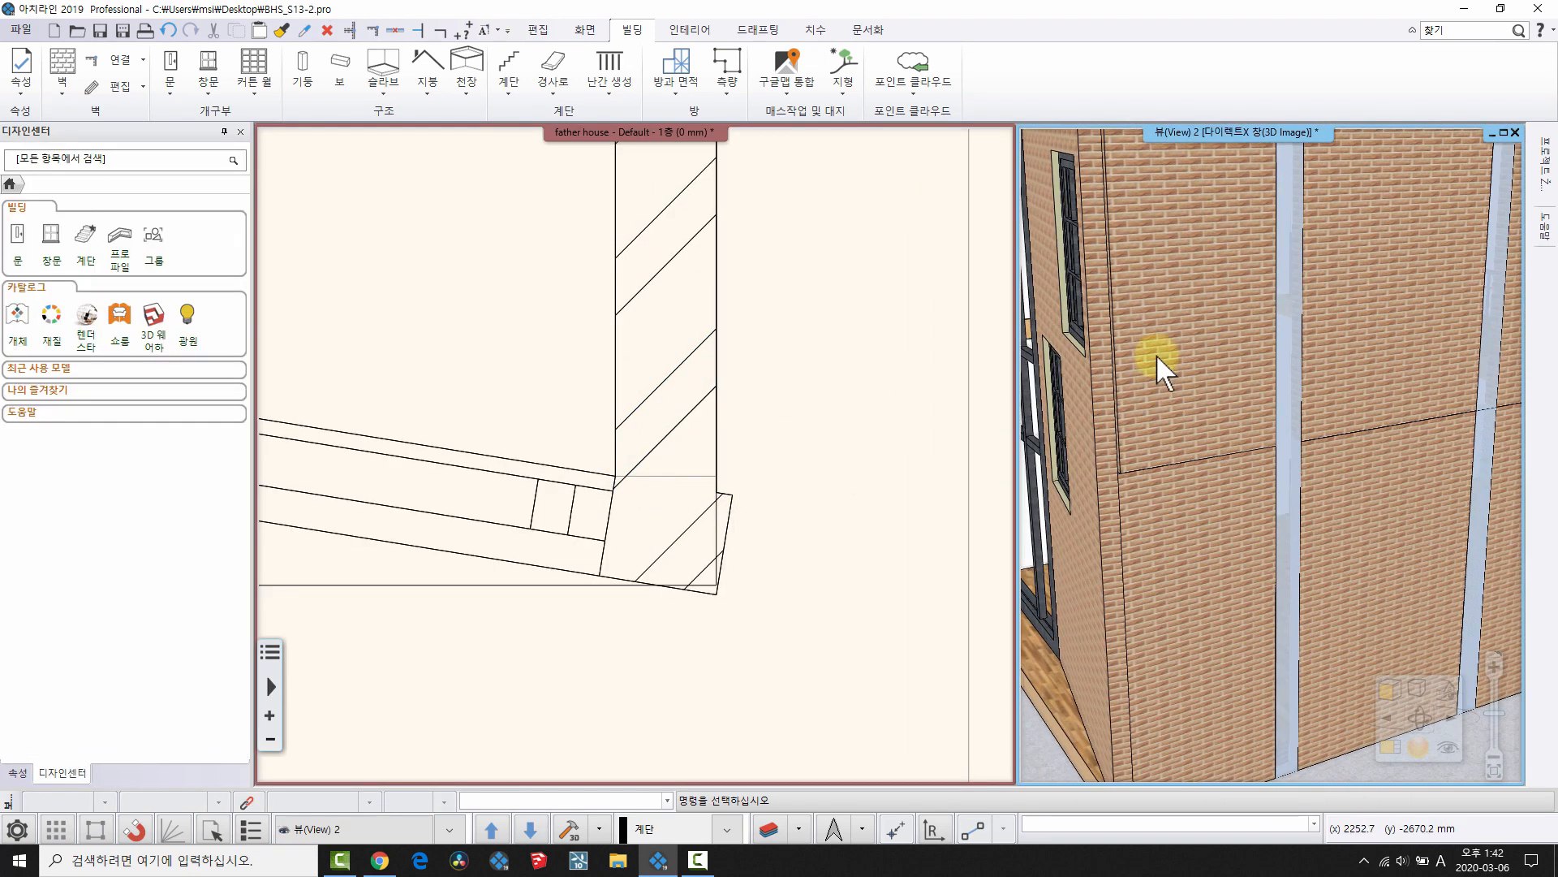
pyautogui.moveTo(1156, 354); pyautogui.dragTo(1188, 361, button='middle')
pyautogui.moveTo(734, 420); pyautogui.dragTo(743, 424, button='middle')
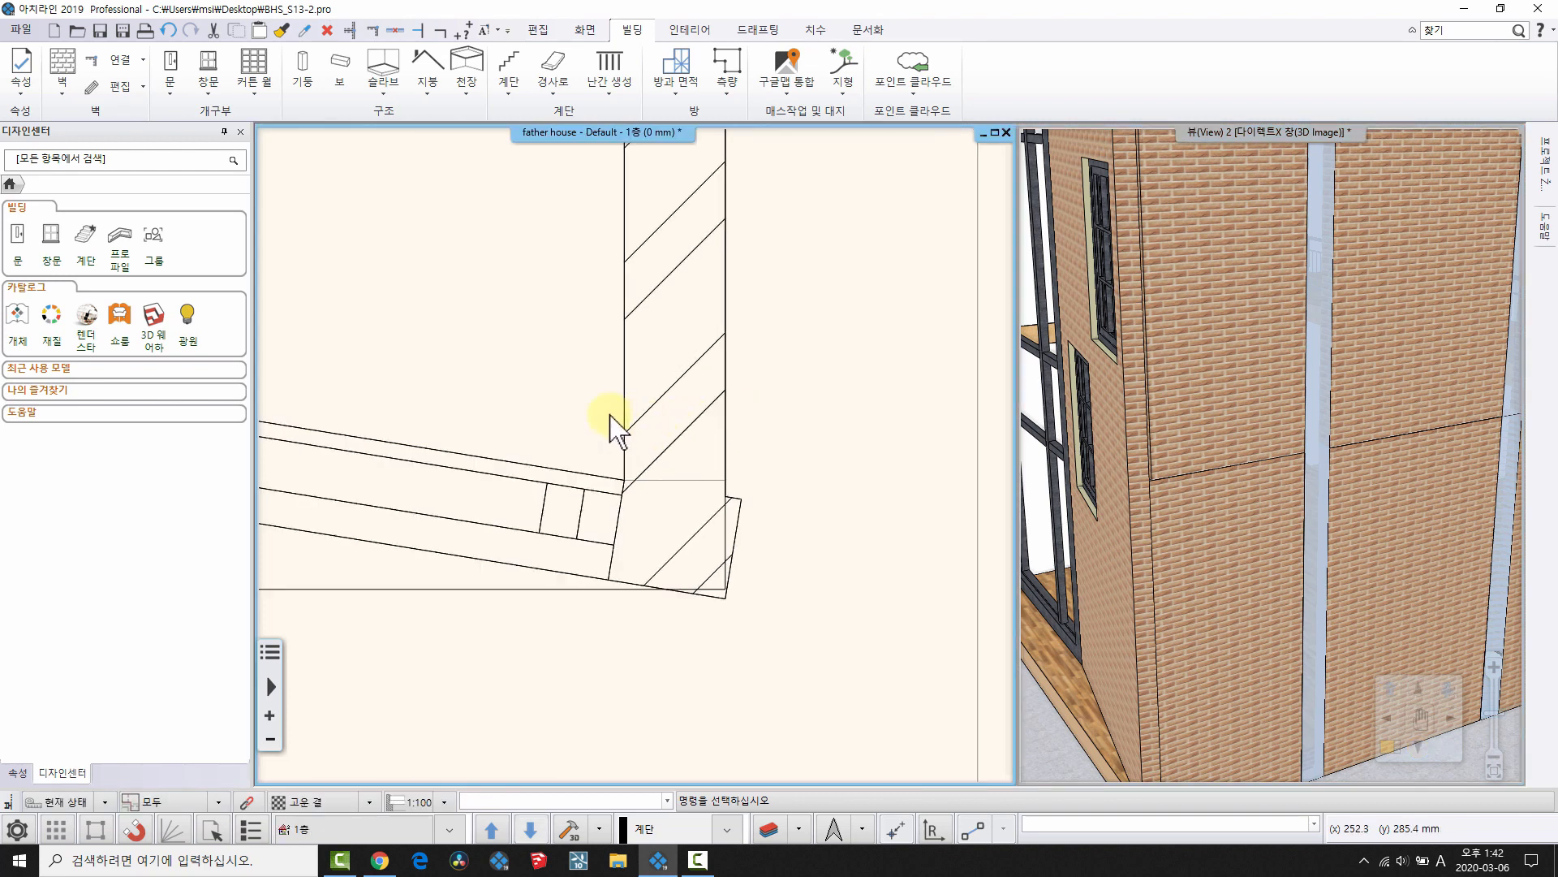
# - Switch the plan to the second floor (2층), select the side wall, and show the first floor (1층) underneath
pyautogui.hotkey('ctrl', 'Up')
pyautogui.click(682, 438)
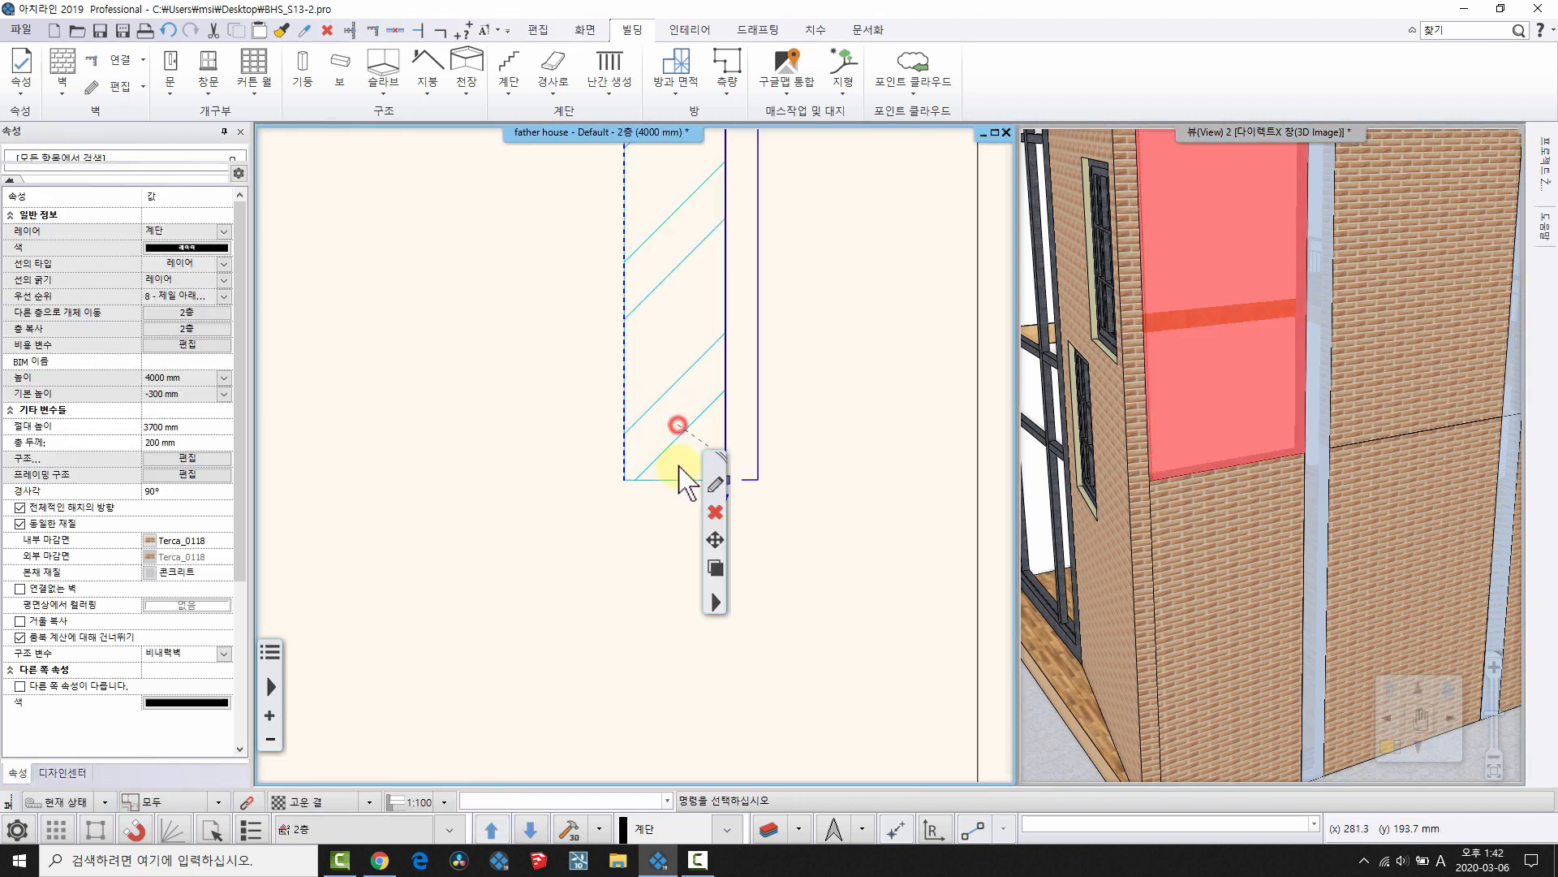
pyautogui.click(446, 830)
pyautogui.click(284, 791)
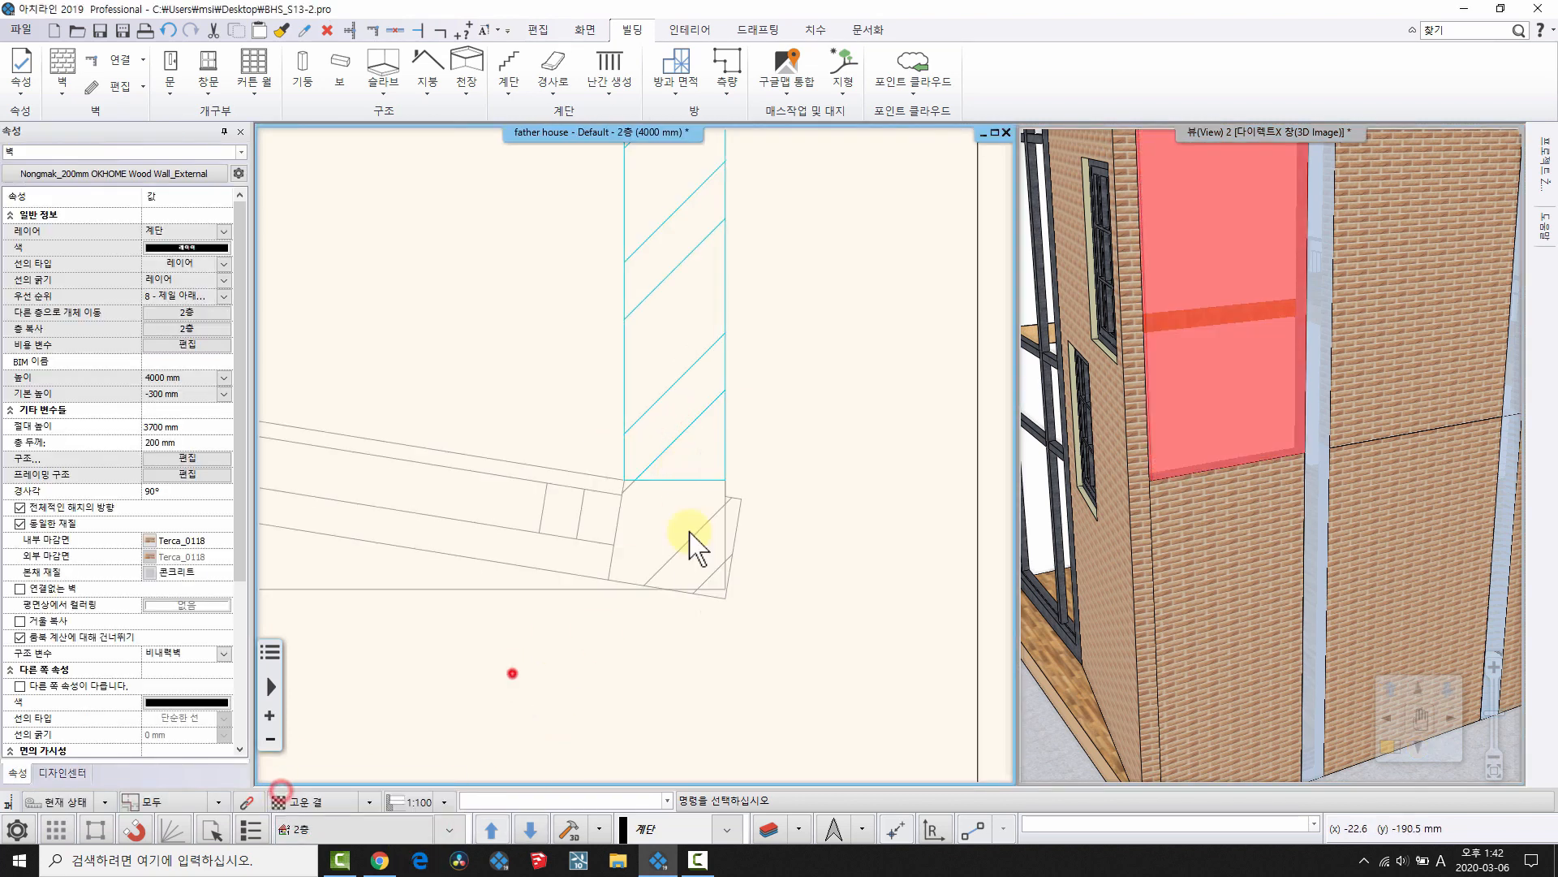
# - Change the second-floor side wall's length (길이 변경) so it ends at the angled wall's inner corner
pyautogui.click(725, 478)
pyautogui.click(726, 479)
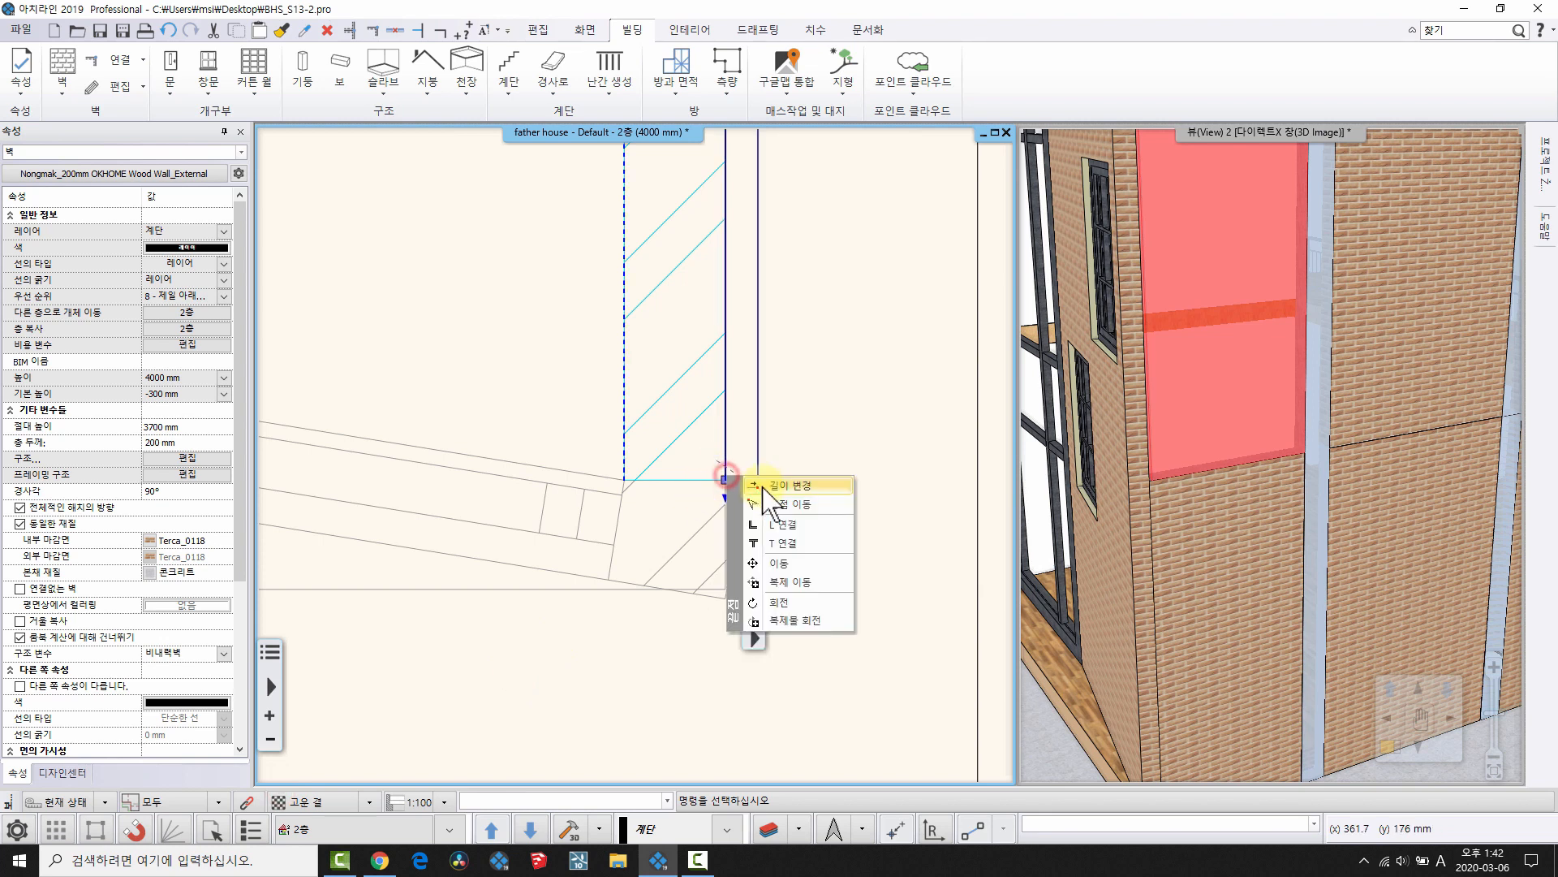
pyautogui.click(764, 486)
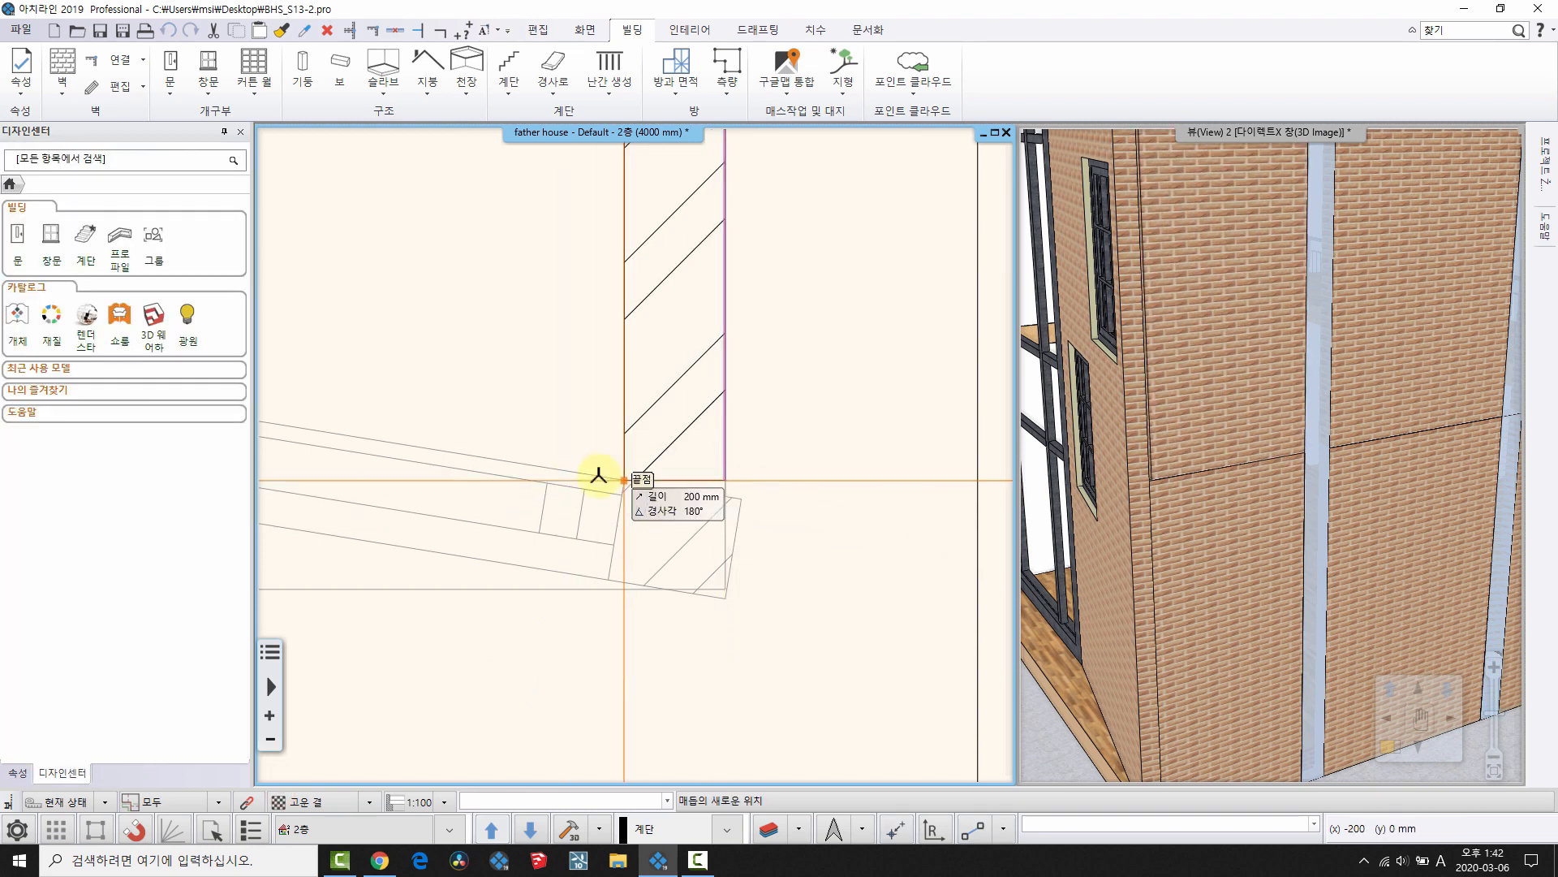
pyautogui.click(629, 494)
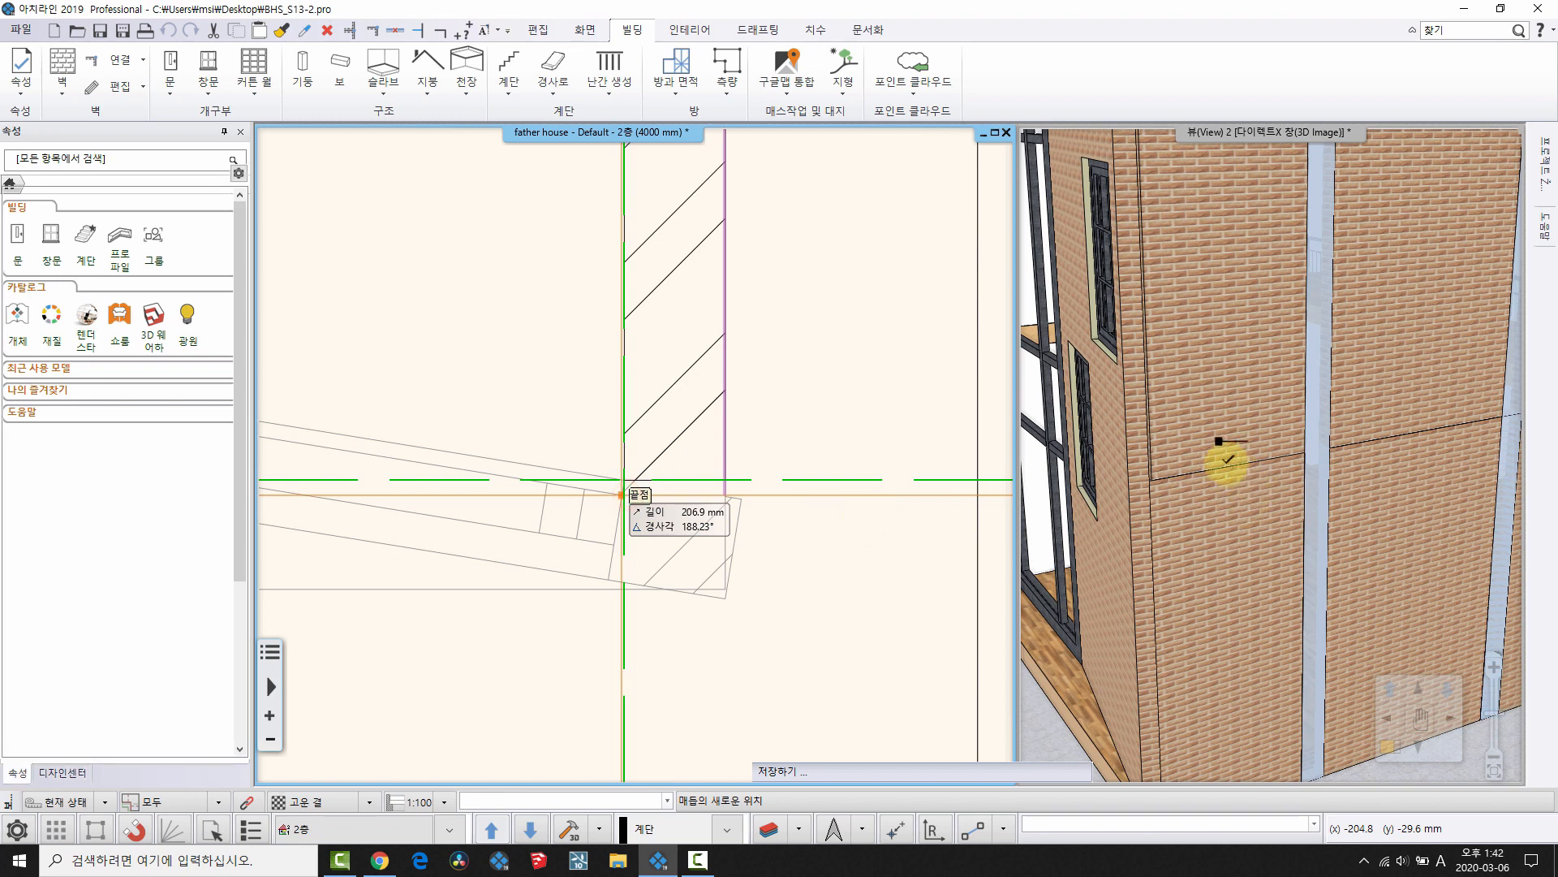
# - Examine the building corner in 3D from several angles and select the angled wall to check its extent there
pyautogui.moveTo(1164, 456); pyautogui.dragTo(1206, 500, button='middle')
pyautogui.scroll(-2, 1224, 460)
pyautogui.moveTo(1223, 459); pyautogui.dragTo(1225, 500, button='right')
pyautogui.moveTo(1121, 548); pyautogui.dragTo(1211, 503, button='middle')
pyautogui.moveTo(1211, 505); pyautogui.dragTo(1234, 305, button='right')
pyautogui.scroll(2, 1283, 611)
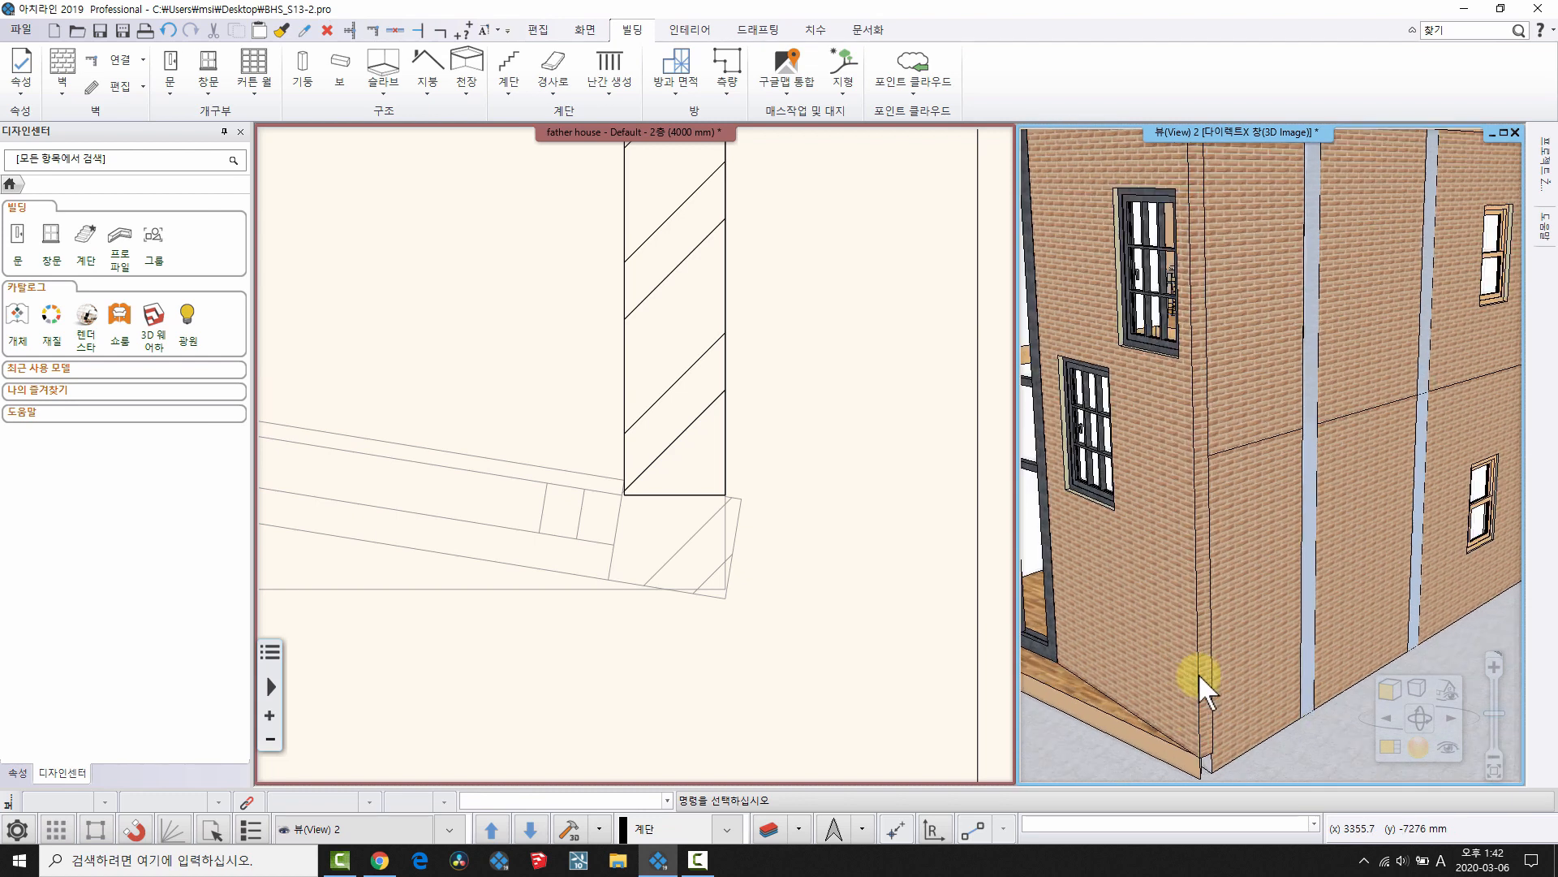
pyautogui.scroll(3, 1176, 429)
pyautogui.scroll(-2, 1165, 519)
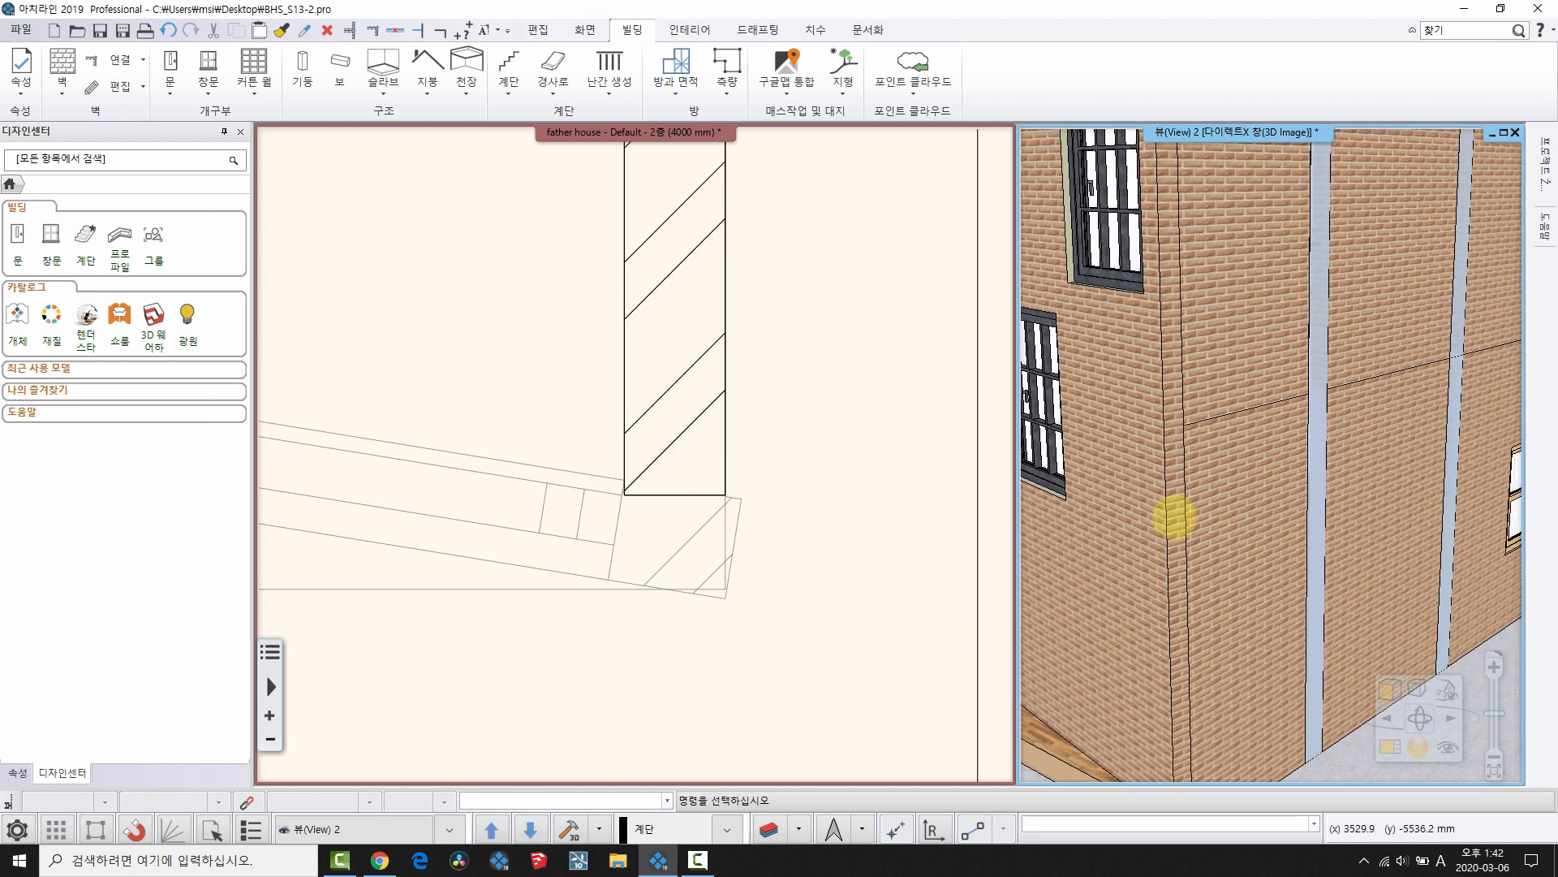
pyautogui.click(1128, 438)
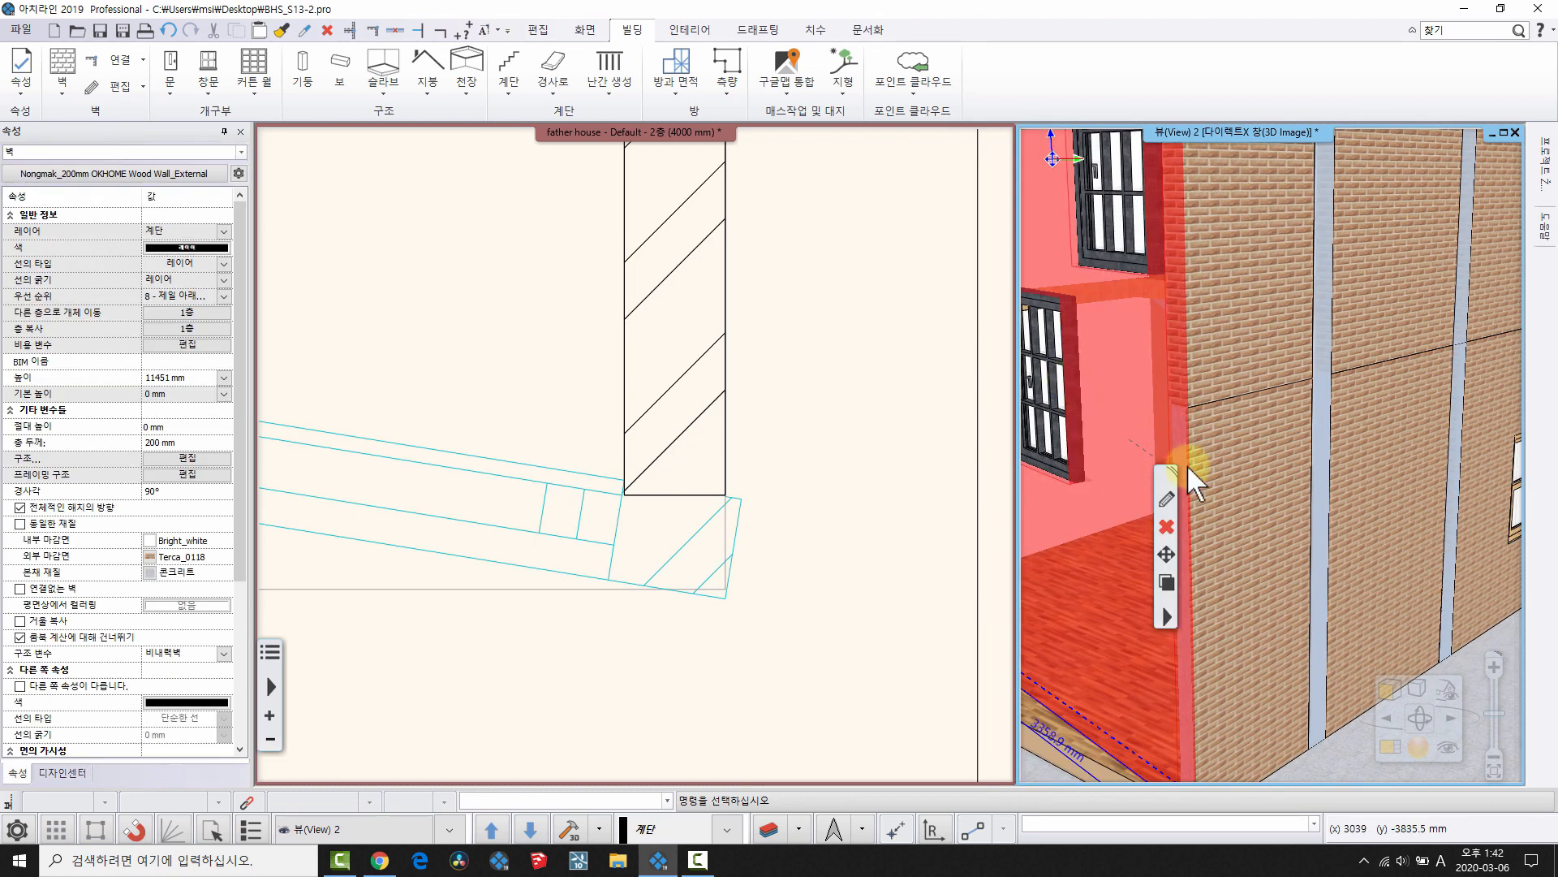
pyautogui.press('Escape')
# - Undo the second-floor side wall's length change and the first-floor T connection
pyautogui.scroll(-2, 1249, 490)
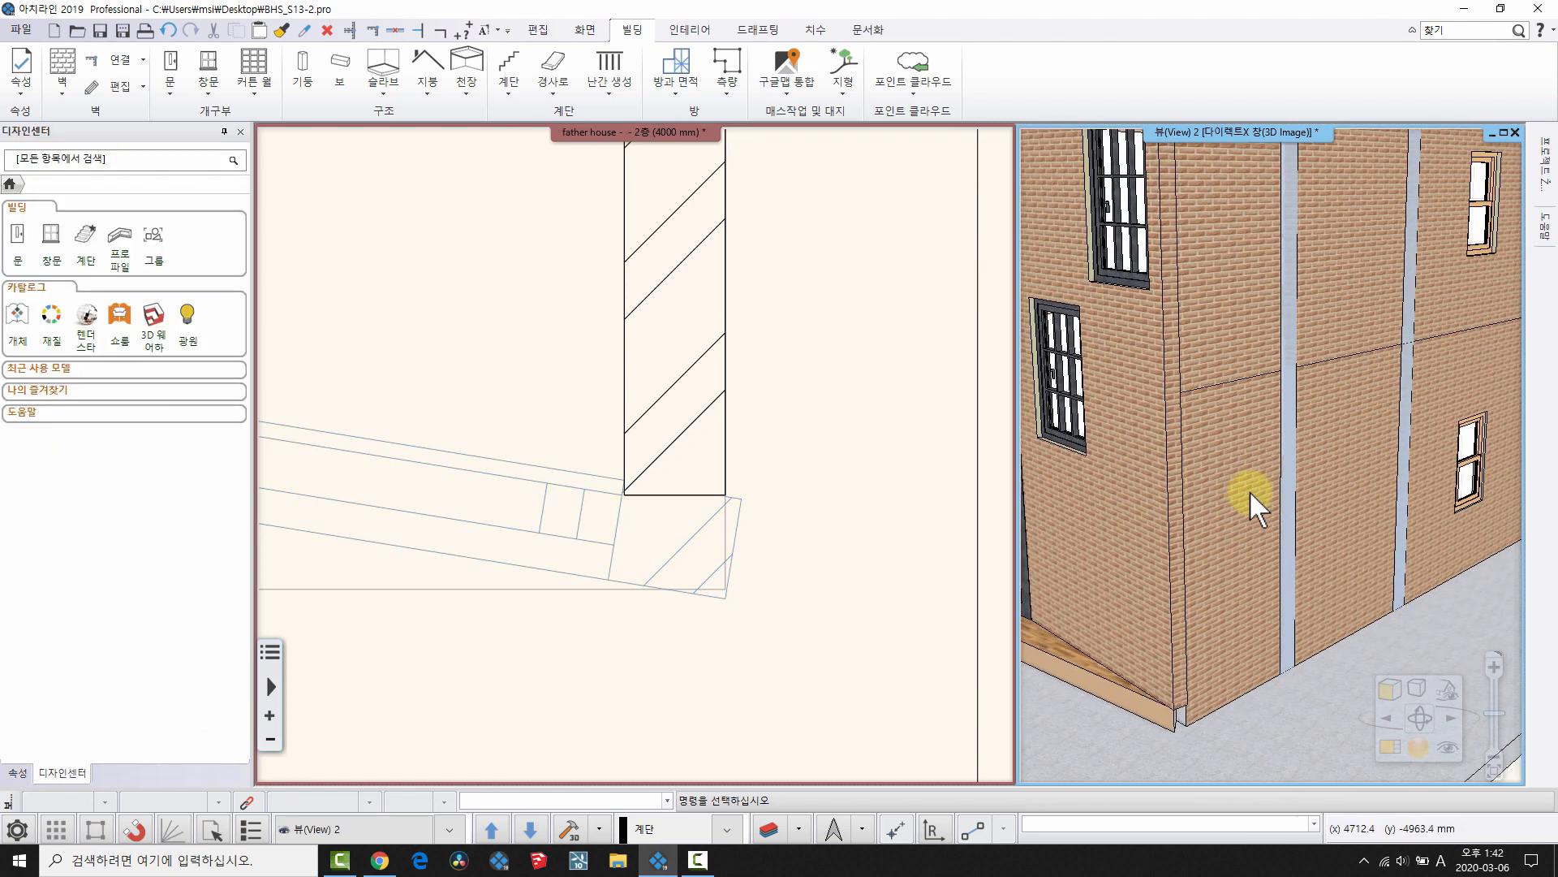
pyautogui.moveTo(1226, 480); pyautogui.dragTo(1206, 474, button='right')
pyautogui.hotkey('ctrl', 'z')
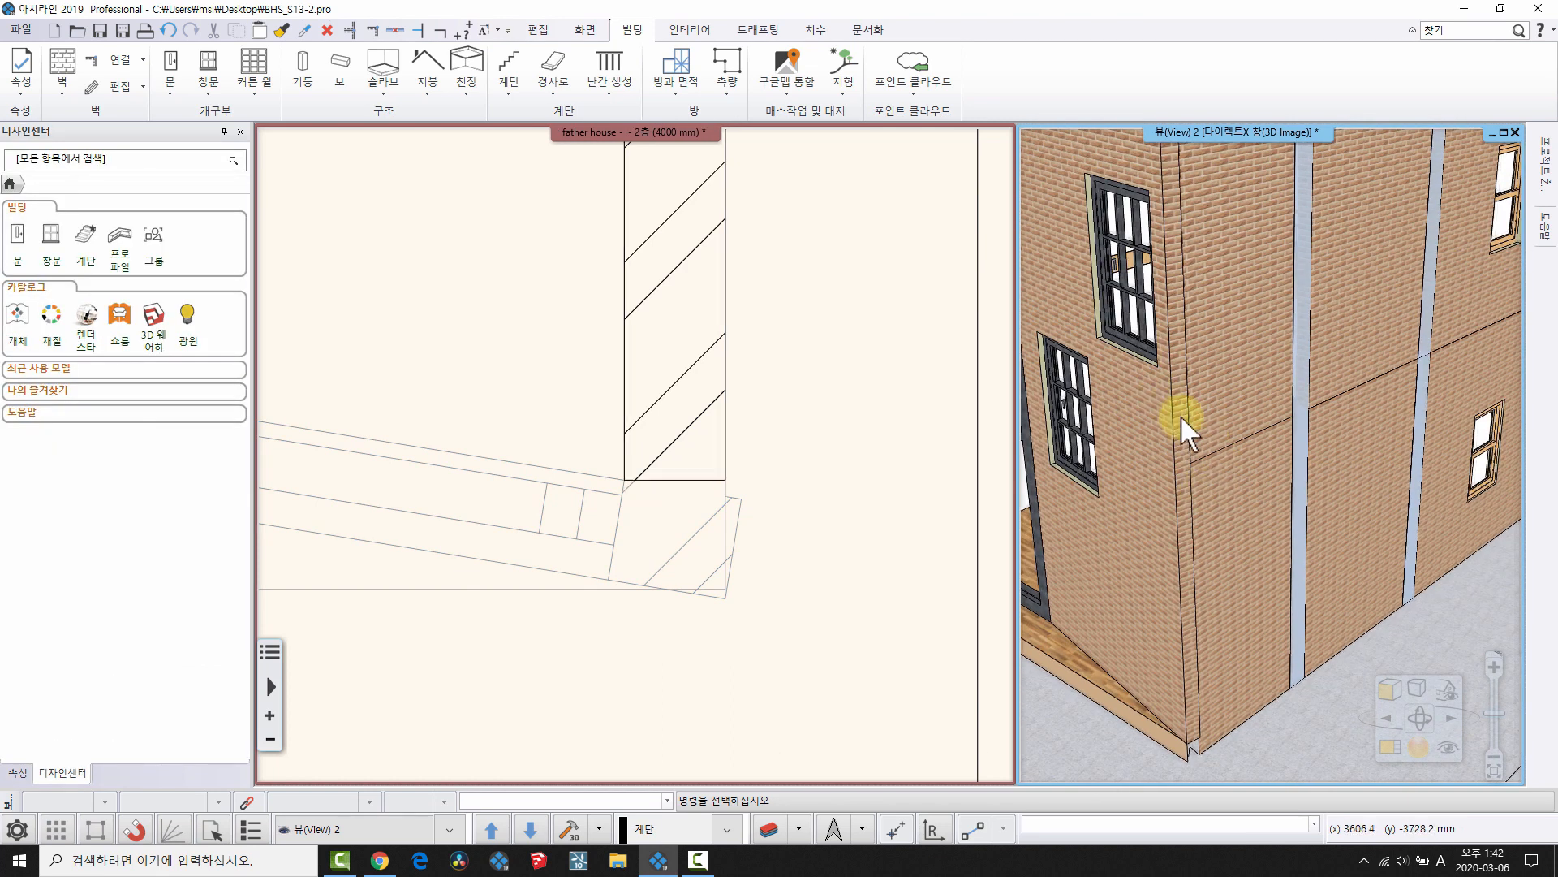
pyautogui.hotkey('ctrl', 'z')
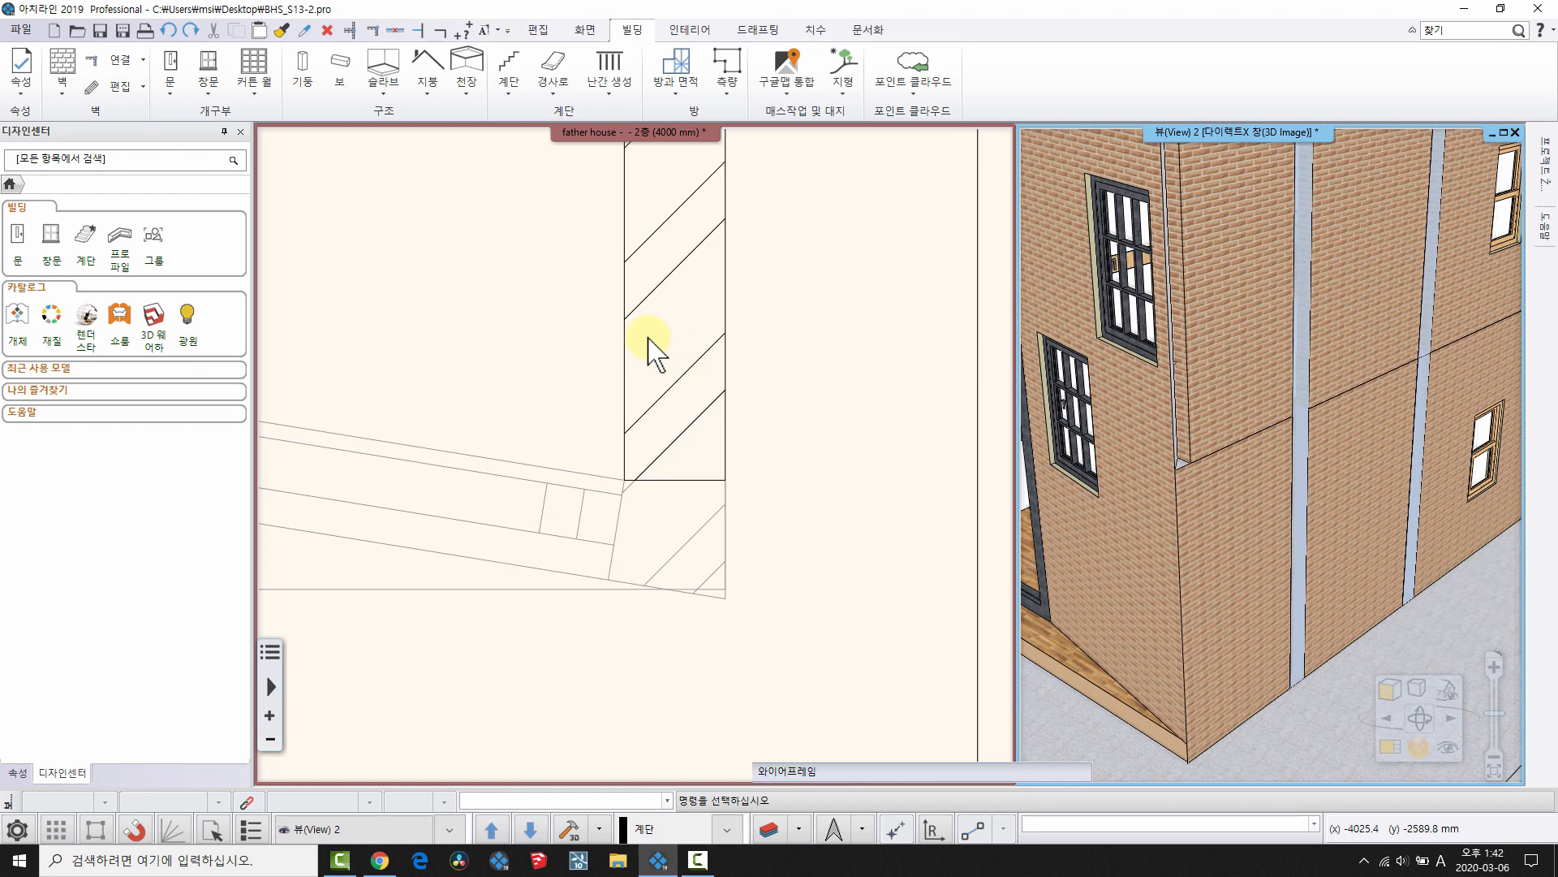
# - Examine the angled brick wall and the building corner in 3D, selecting the angled wall to check how far it extends
pyautogui.moveTo(641, 335); pyautogui.dragTo(661, 397, button='middle')
pyautogui.scroll(-3, 1193, 527)
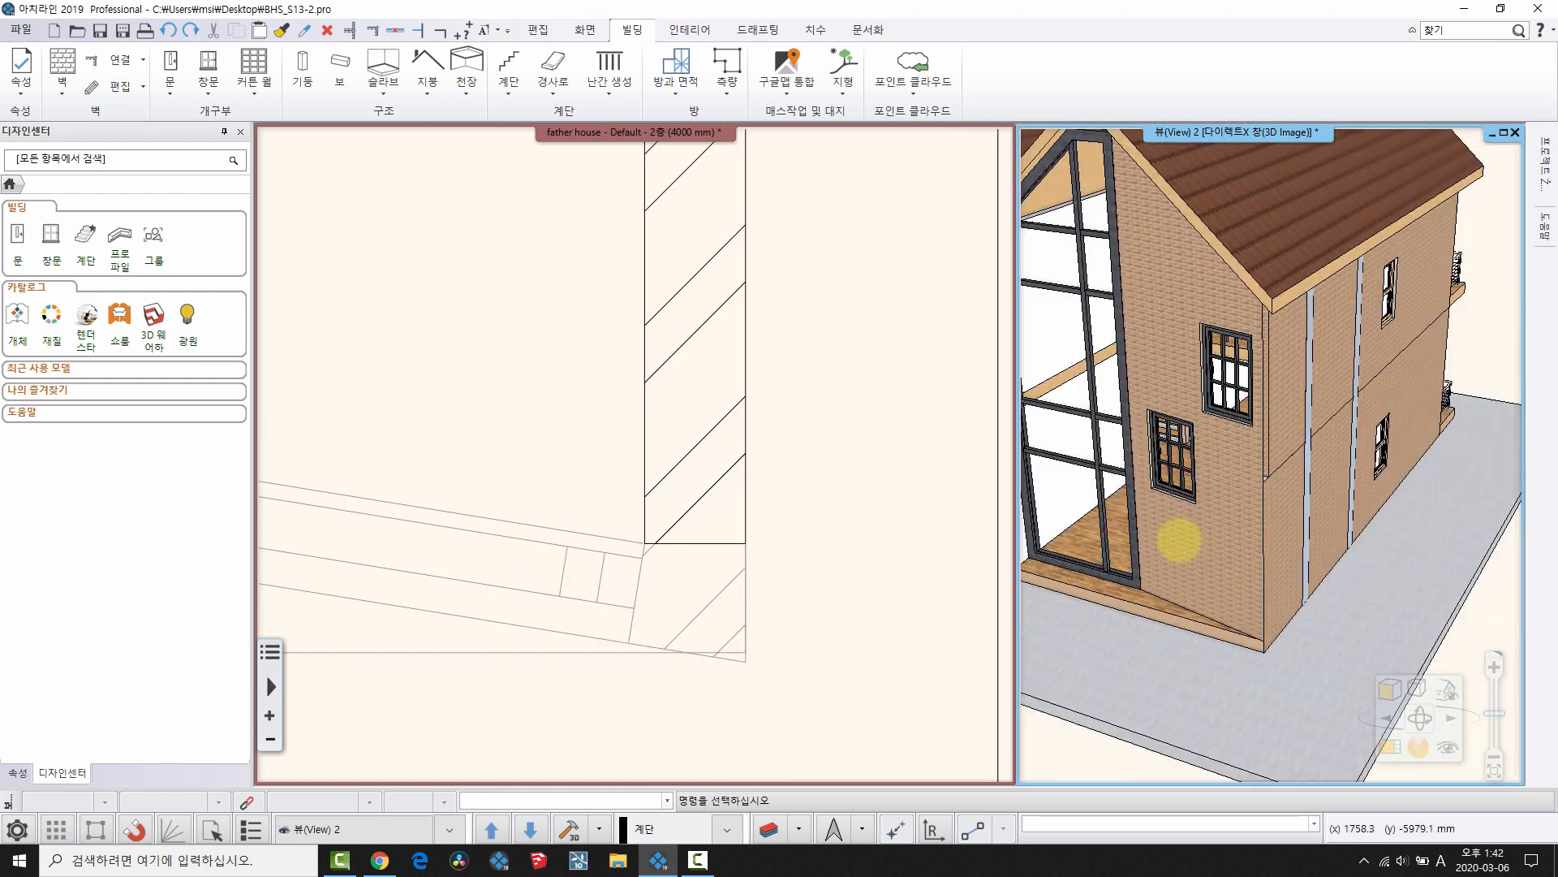
pyautogui.scroll(2, 1251, 368)
pyautogui.moveTo(1183, 539); pyautogui.dragTo(1185, 398, button='right')
pyautogui.moveTo(1184, 398); pyautogui.dragTo(1167, 490, button='middle')
pyautogui.click(1191, 524)
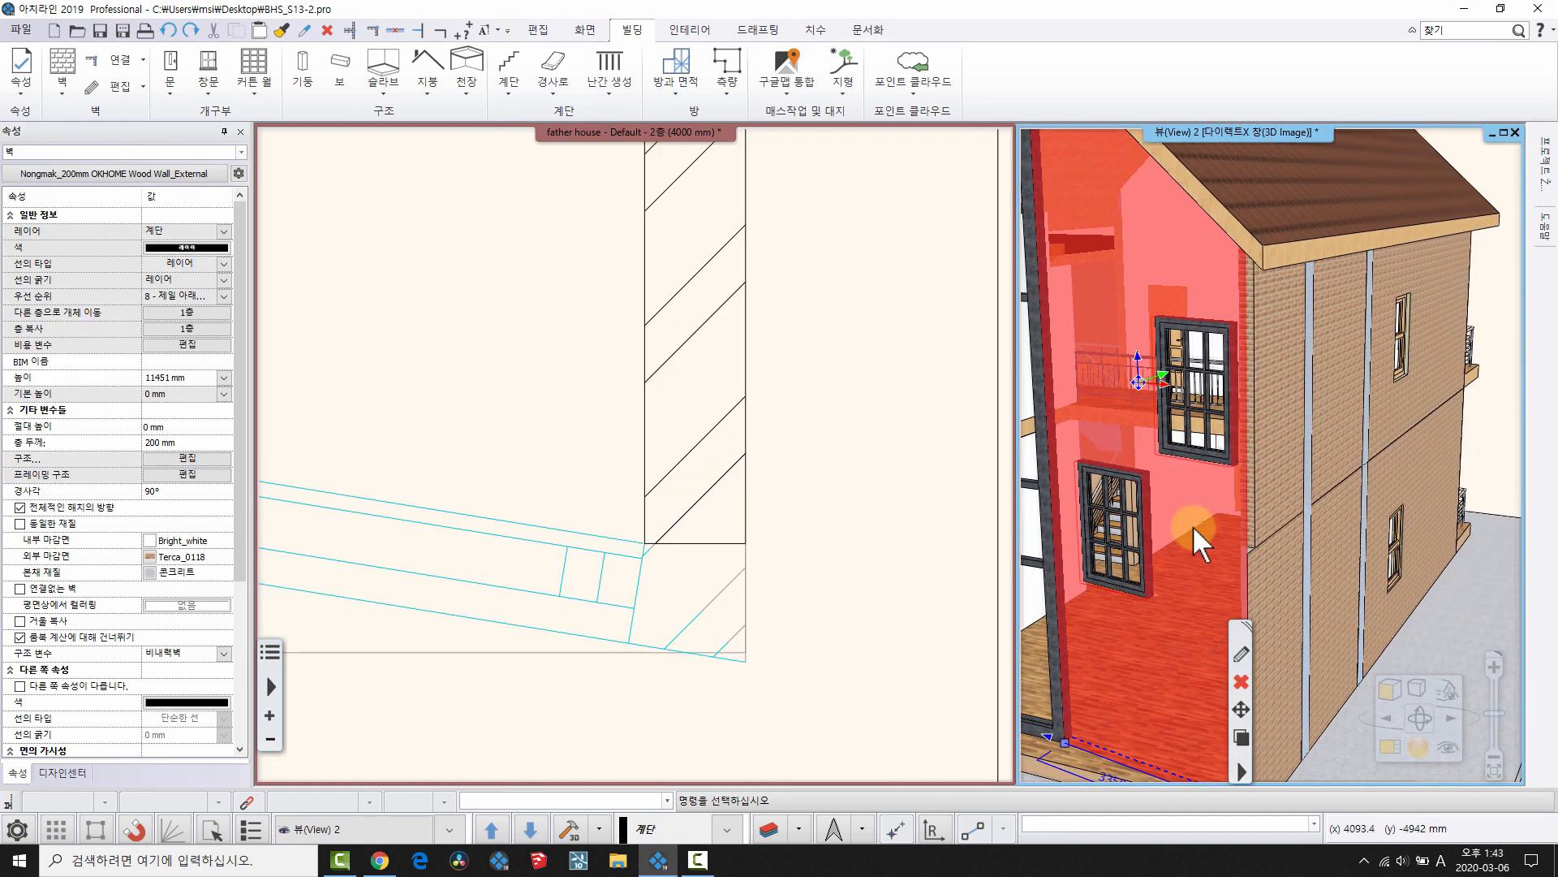
pyautogui.press('Escape')
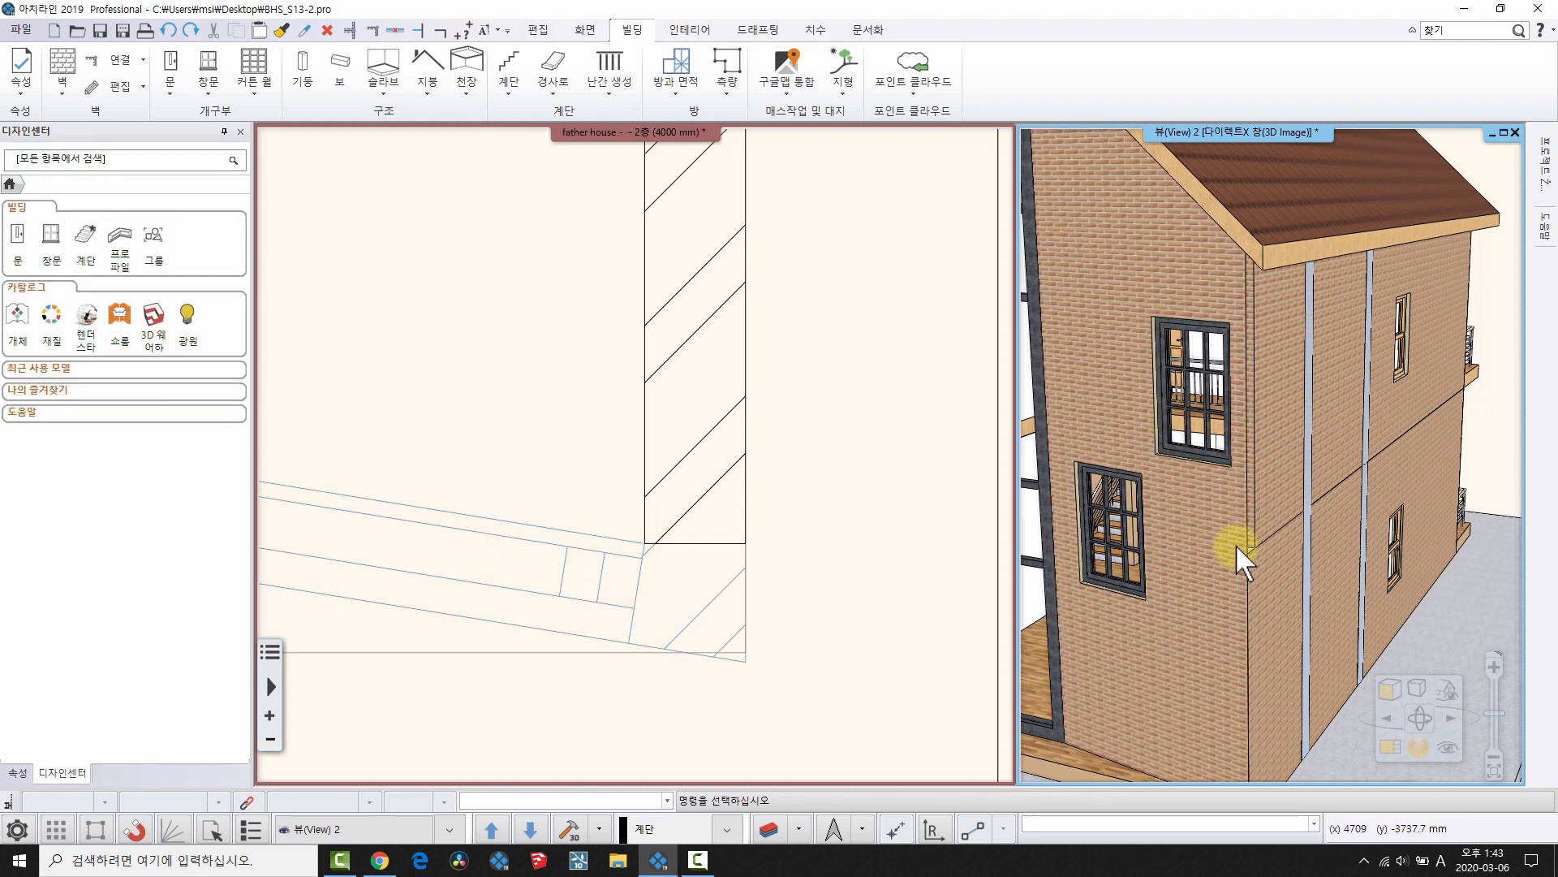
pyautogui.moveTo(1214, 530); pyautogui.dragTo(1217, 519, button='middle')
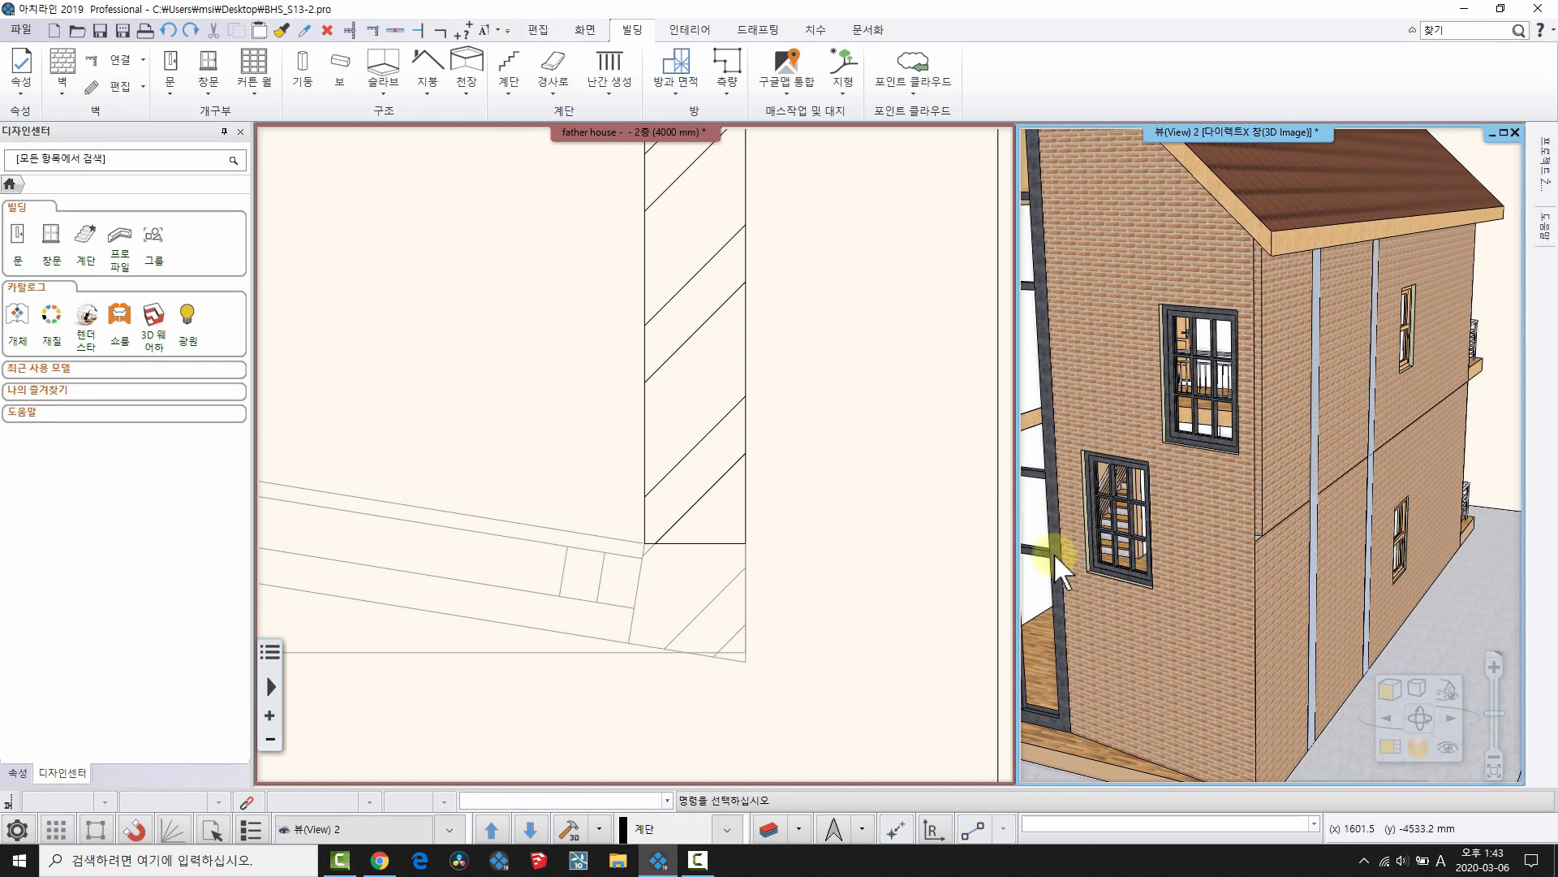
# - Switch the plan to the first floor (1층) and place a copy of the angled wall with its windows in the free space beside the building
pyautogui.moveTo(602, 388); pyautogui.dragTo(698, 459, button='middle')
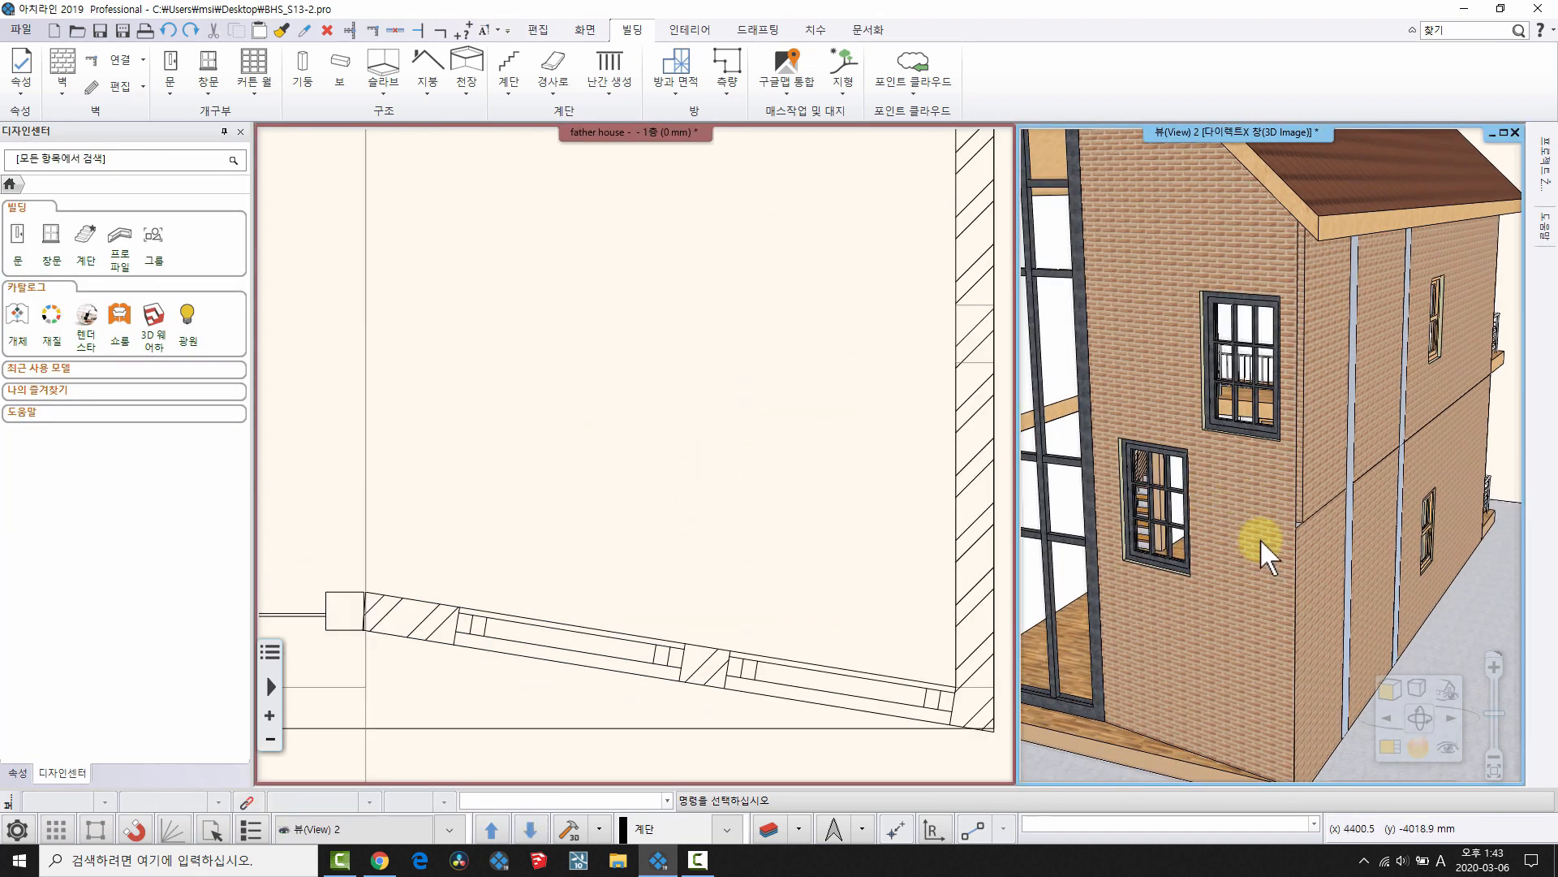
pyautogui.click(1259, 612)
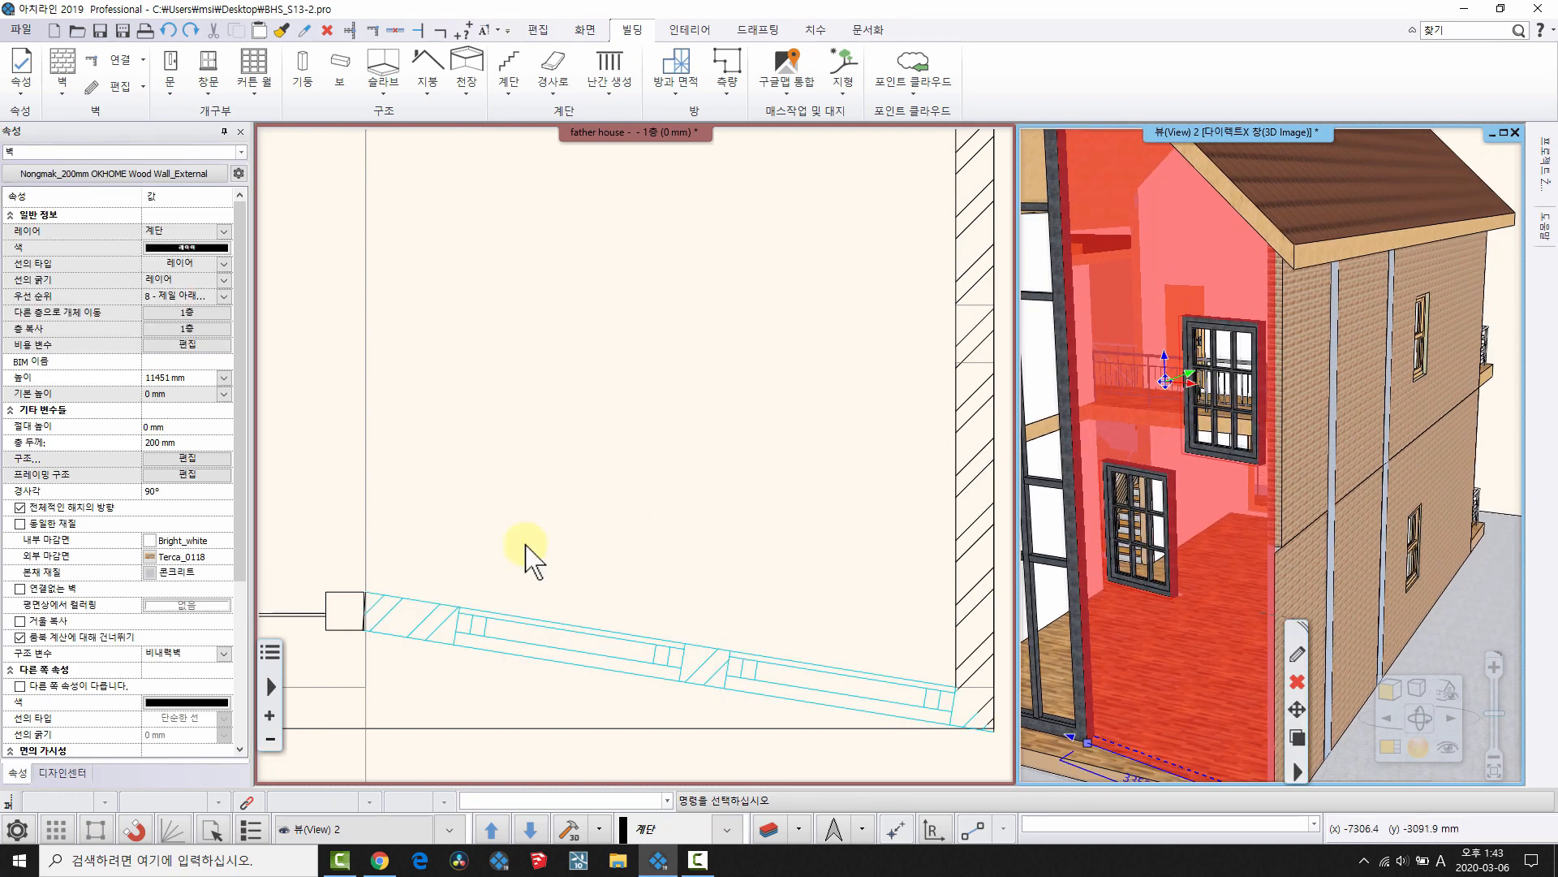
pyautogui.moveTo(659, 570); pyautogui.dragTo(617, 382, button='middle')
pyautogui.scroll(-2, 654, 481)
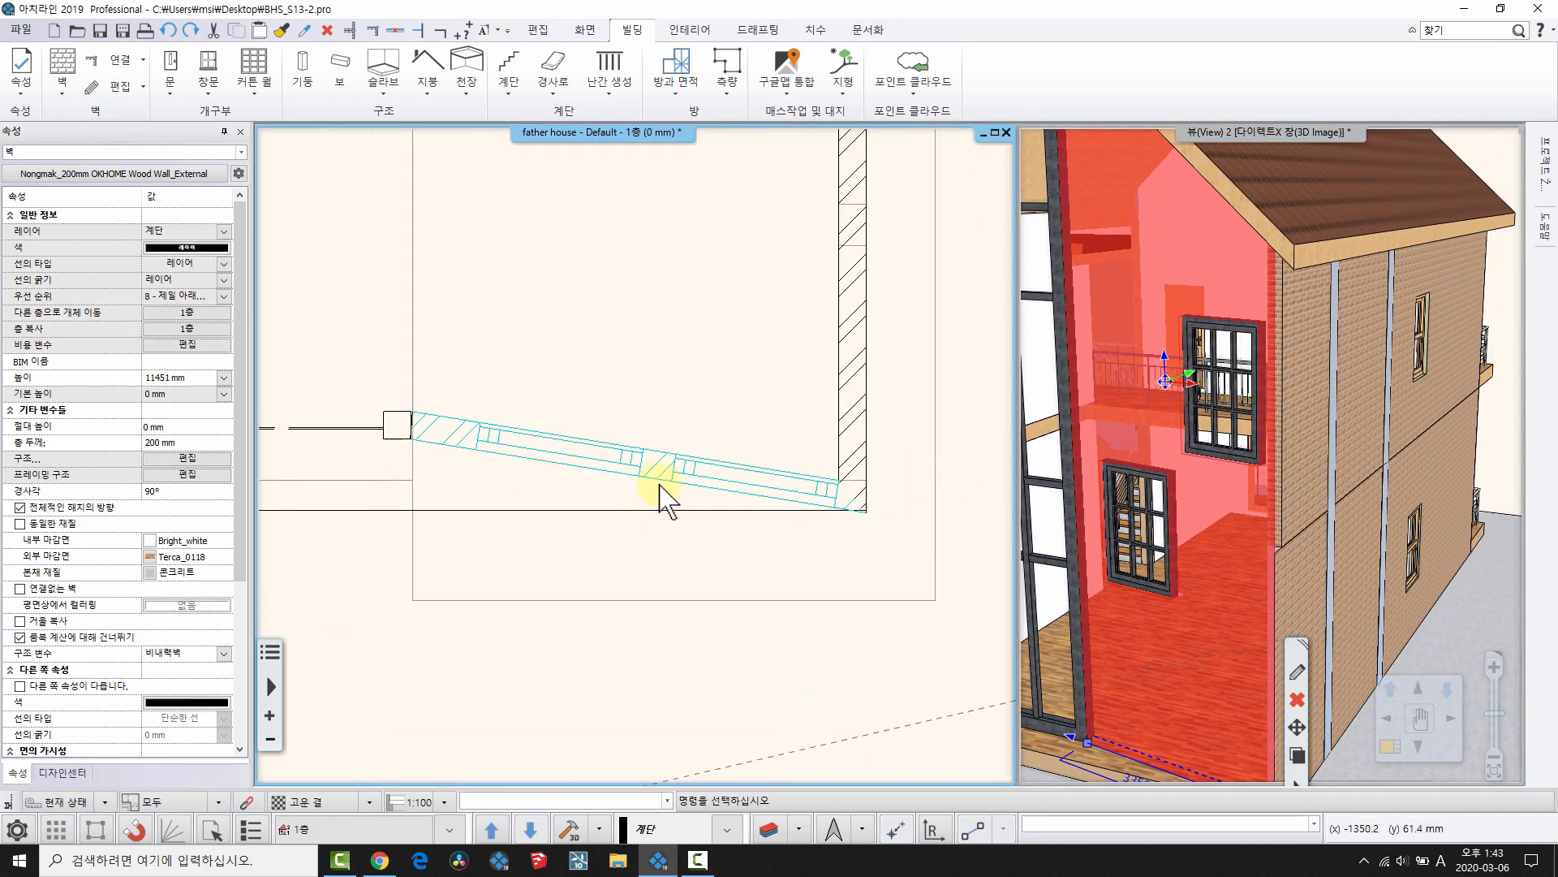
pyautogui.click(723, 502)
pyautogui.moveTo(901, 568); pyautogui.dragTo(546, 529, button='middle')
pyautogui.moveTo(992, 557); pyautogui.dragTo(844, 568, button='middle')
pyautogui.scroll(-1, 844, 568)
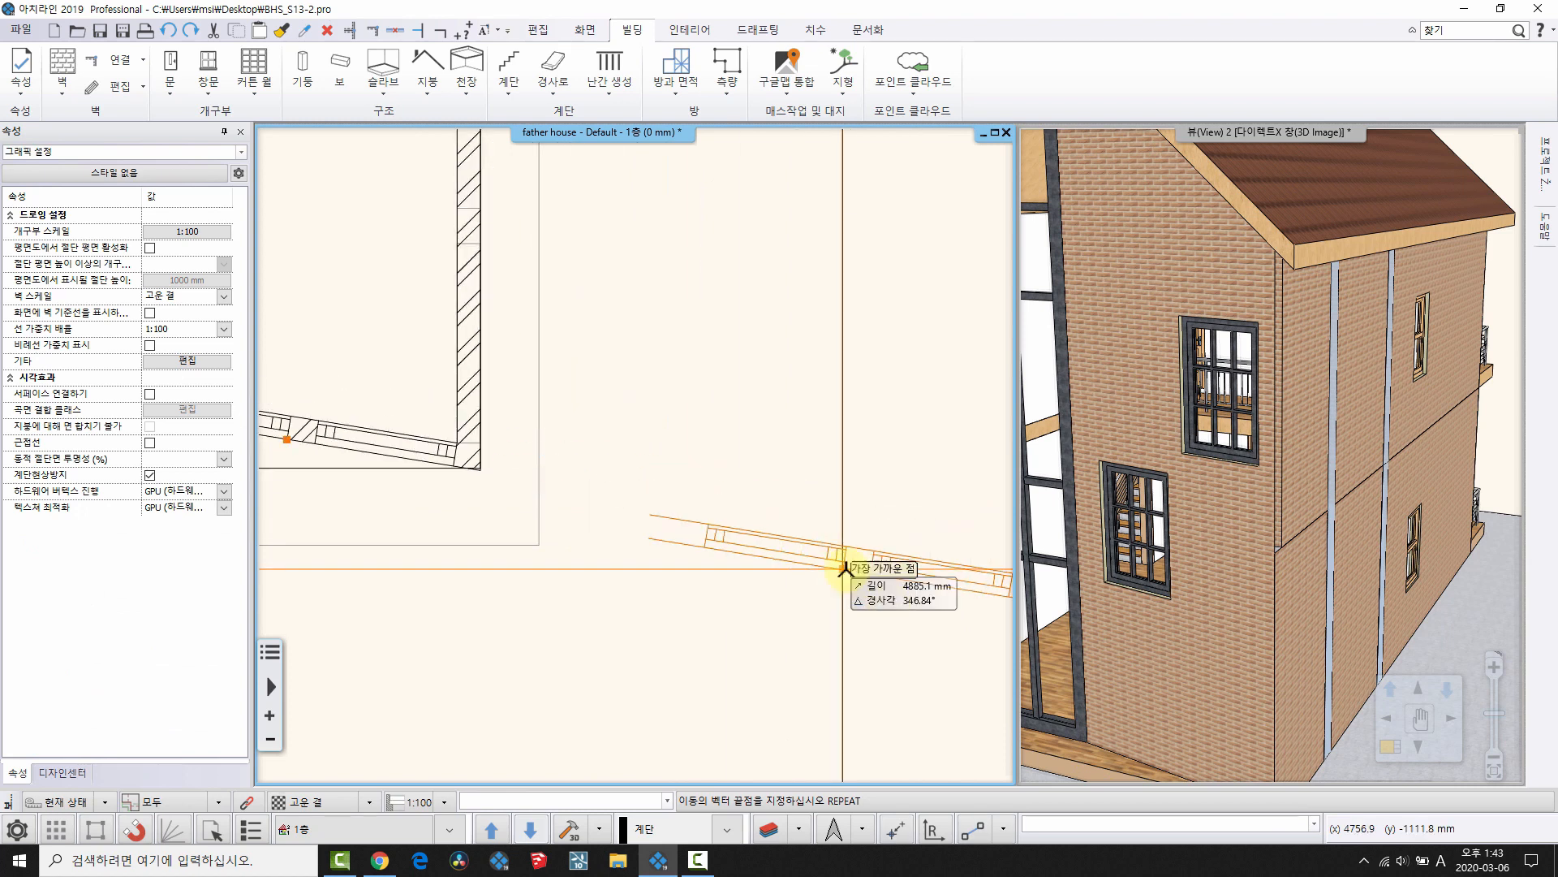
pyautogui.click(793, 541)
pyautogui.moveTo(1349, 520); pyautogui.dragTo(1143, 412, button='middle')
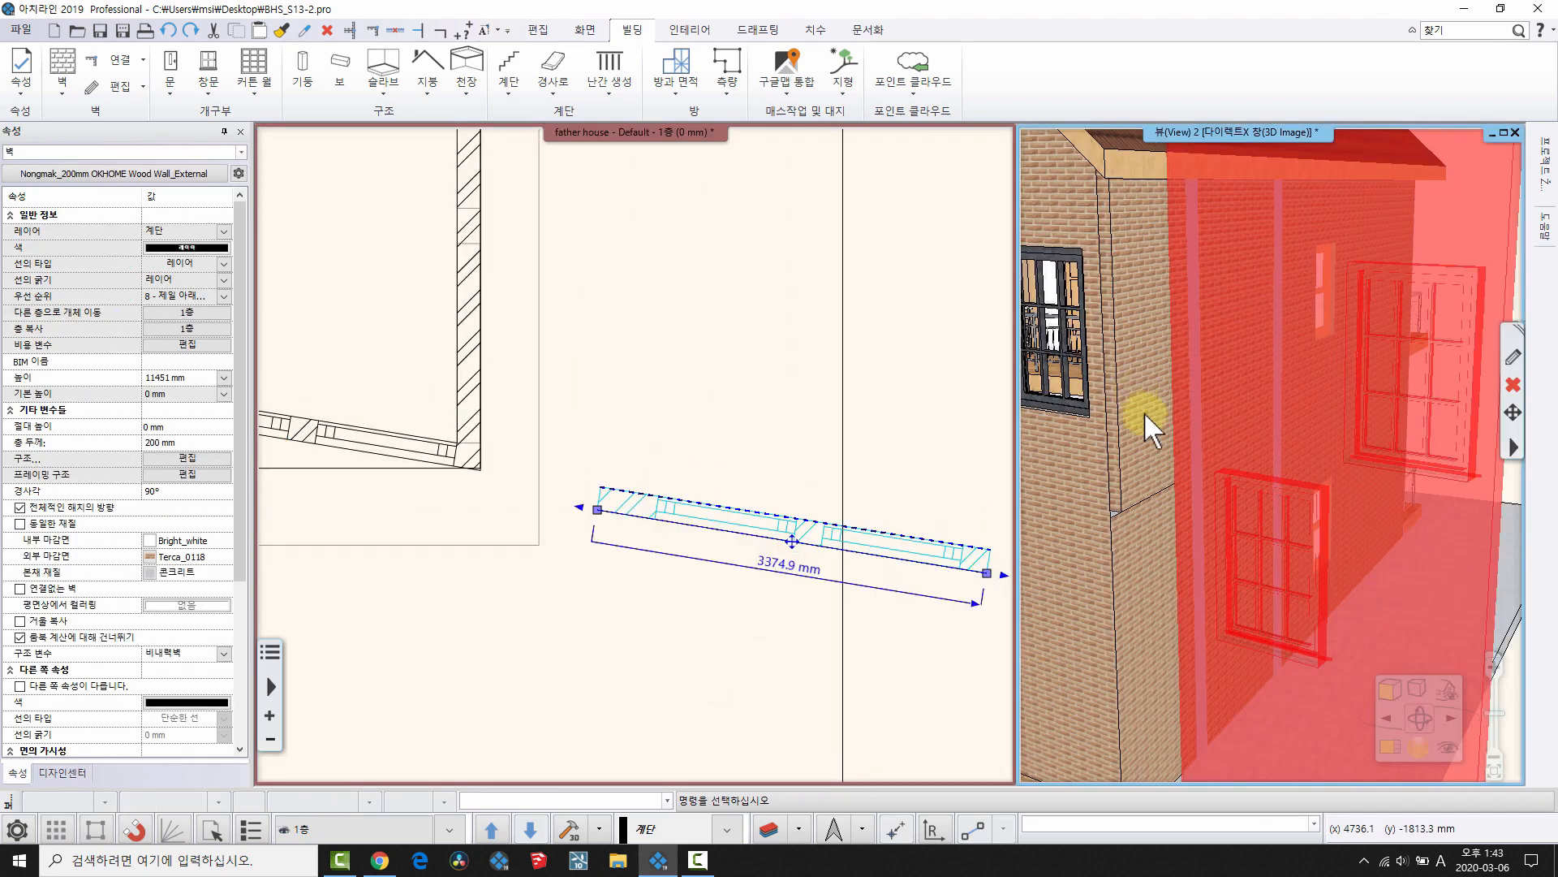
pyautogui.scroll(-3, 1143, 412)
pyautogui.press('Escape')
pyautogui.scroll(-2, 1254, 508)
pyautogui.moveTo(1254, 508); pyautogui.dragTo(1186, 466, button='middle')
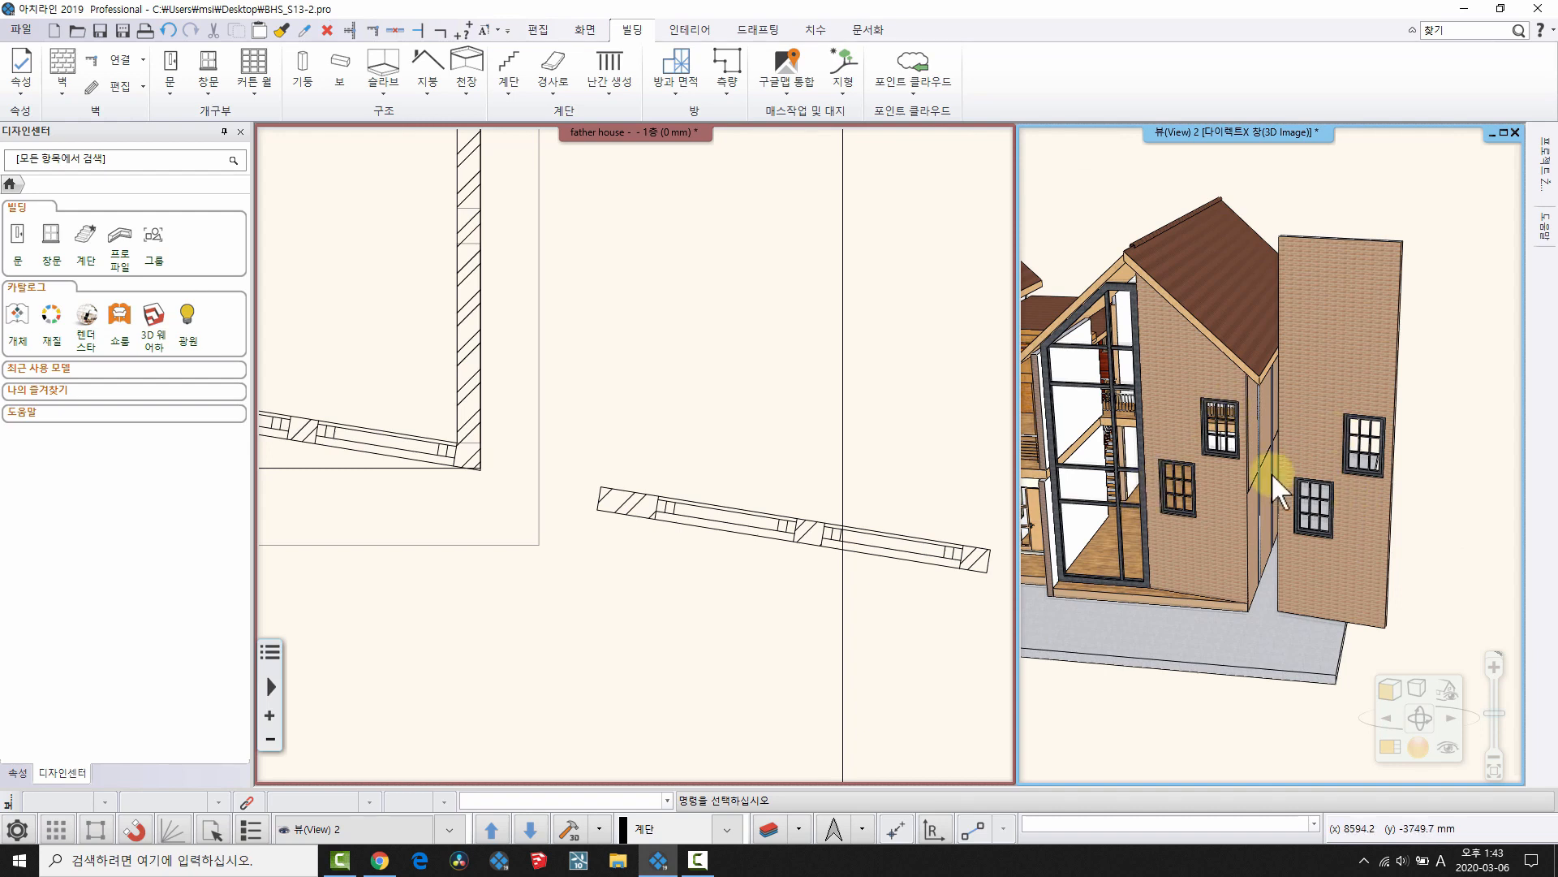
# - Delete the upper window from the original angled wall
pyautogui.moveTo(495, 295); pyautogui.dragTo(685, 366, button='middle')
pyautogui.scroll(3, 1214, 461)
pyautogui.click(1208, 434)
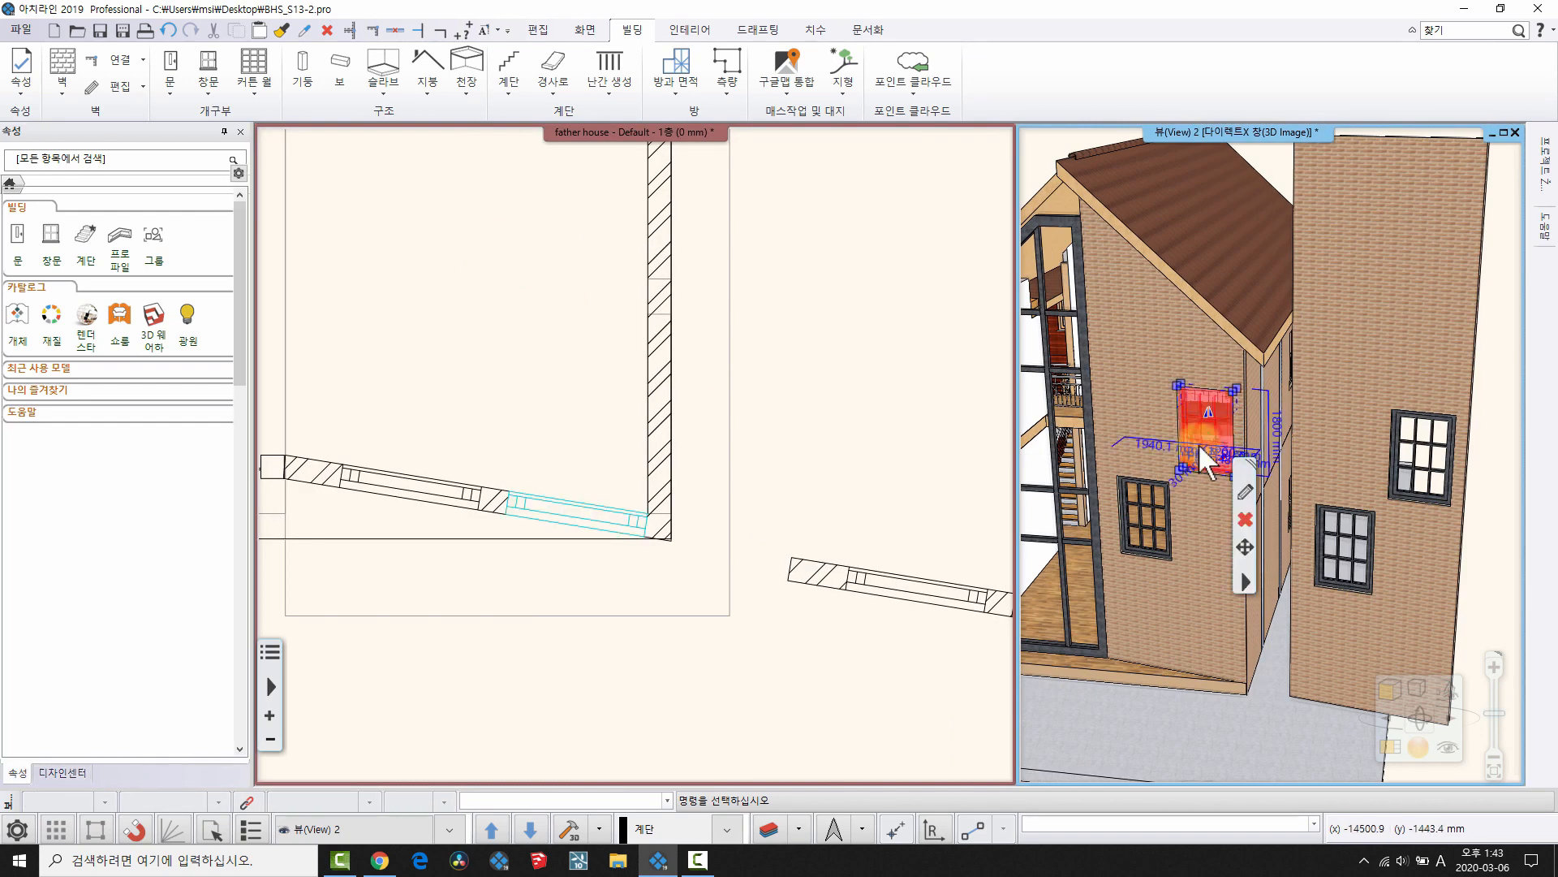
pyautogui.press('Delete')
pyautogui.click(1250, 521)
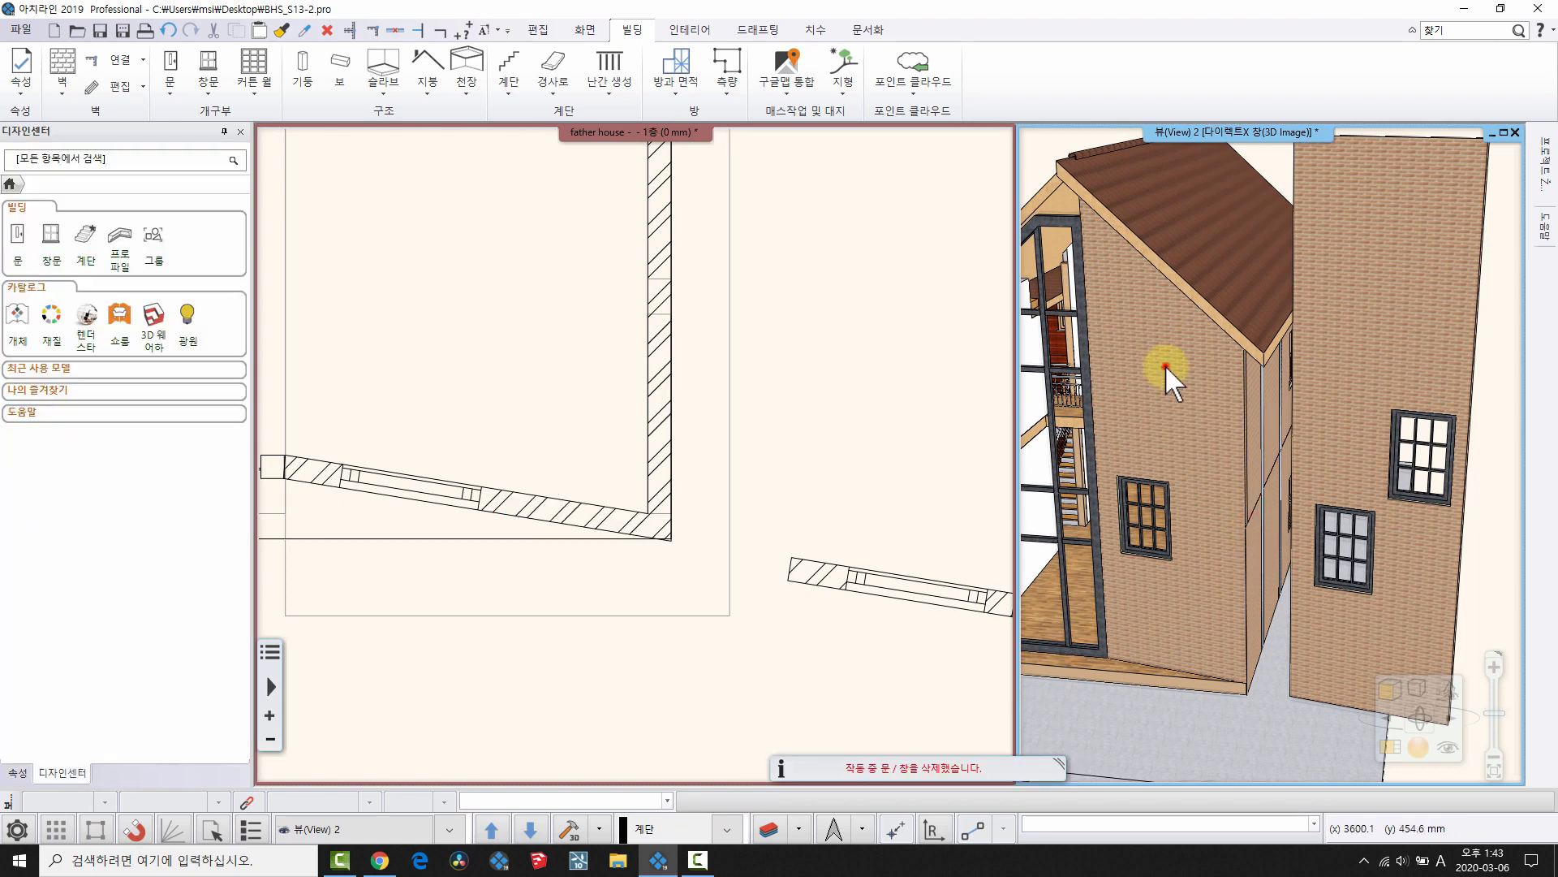
# - Lower the original angled wall with the height change (높이 변경) to the top corner of the first-floor side wall
pyautogui.click(1165, 364)
pyautogui.click(1075, 131)
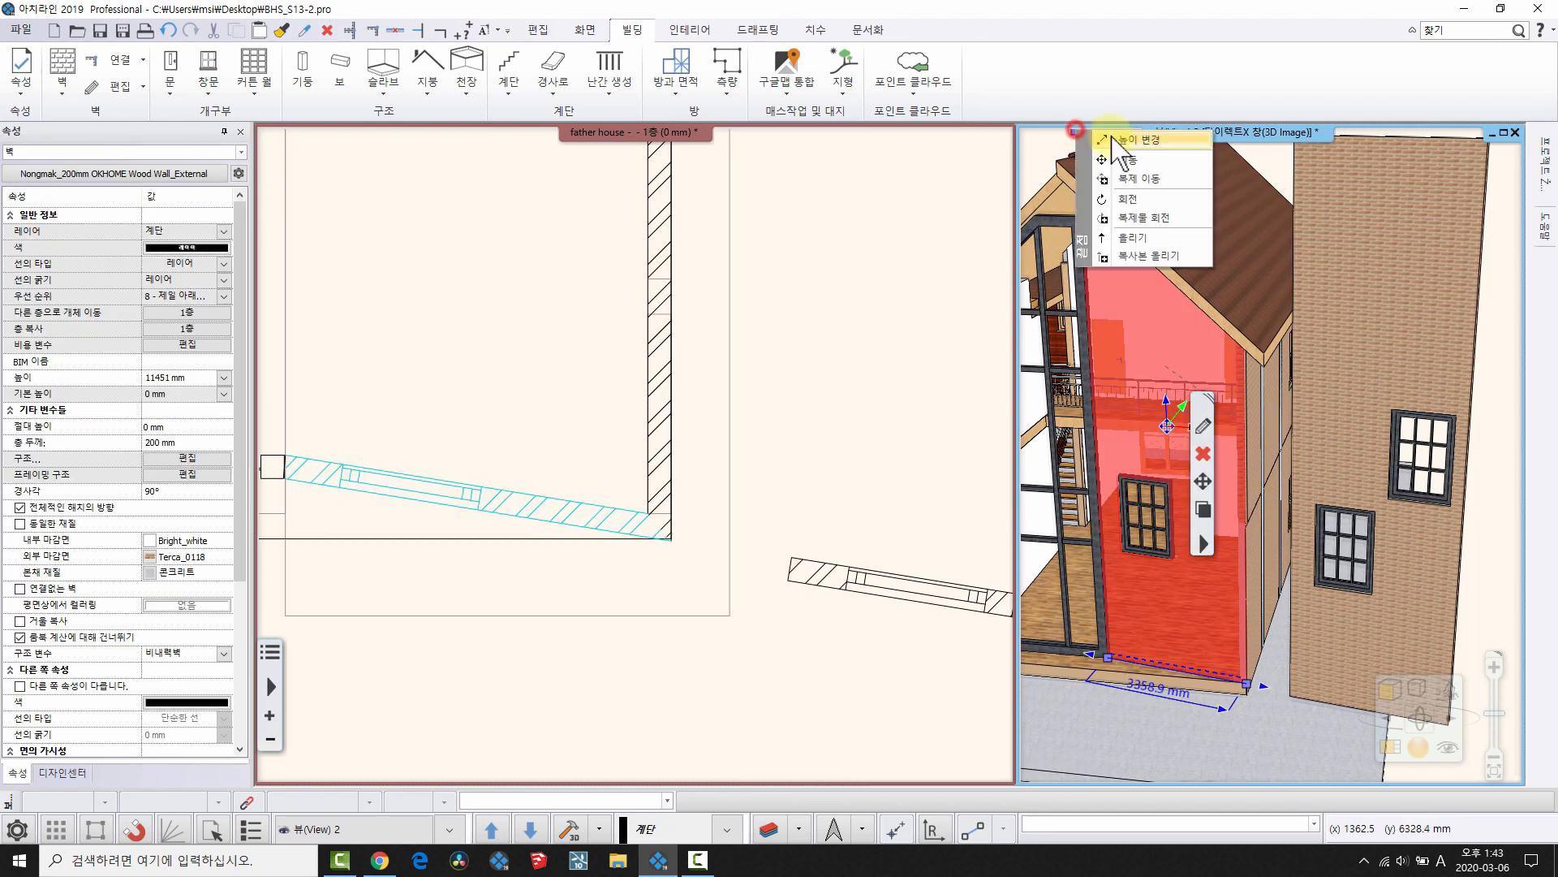
pyautogui.click(1120, 140)
pyautogui.click(1251, 258)
pyautogui.scroll(3, 1246, 538)
pyautogui.scroll(2, 1246, 538)
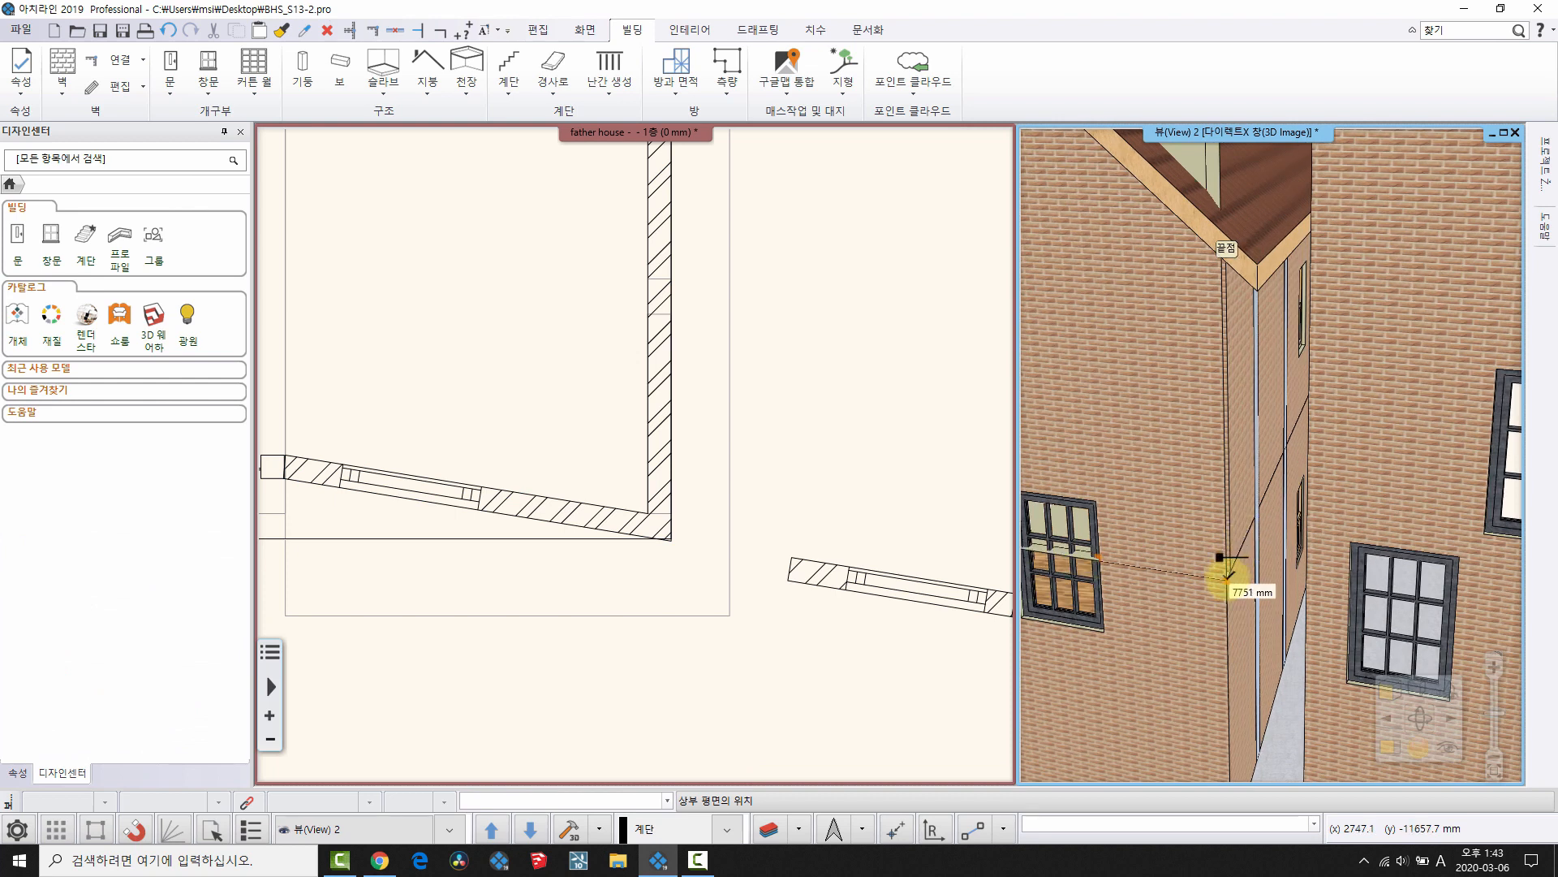
pyautogui.click(1227, 578)
pyautogui.moveTo(1233, 613); pyautogui.dragTo(1276, 482, button='middle')
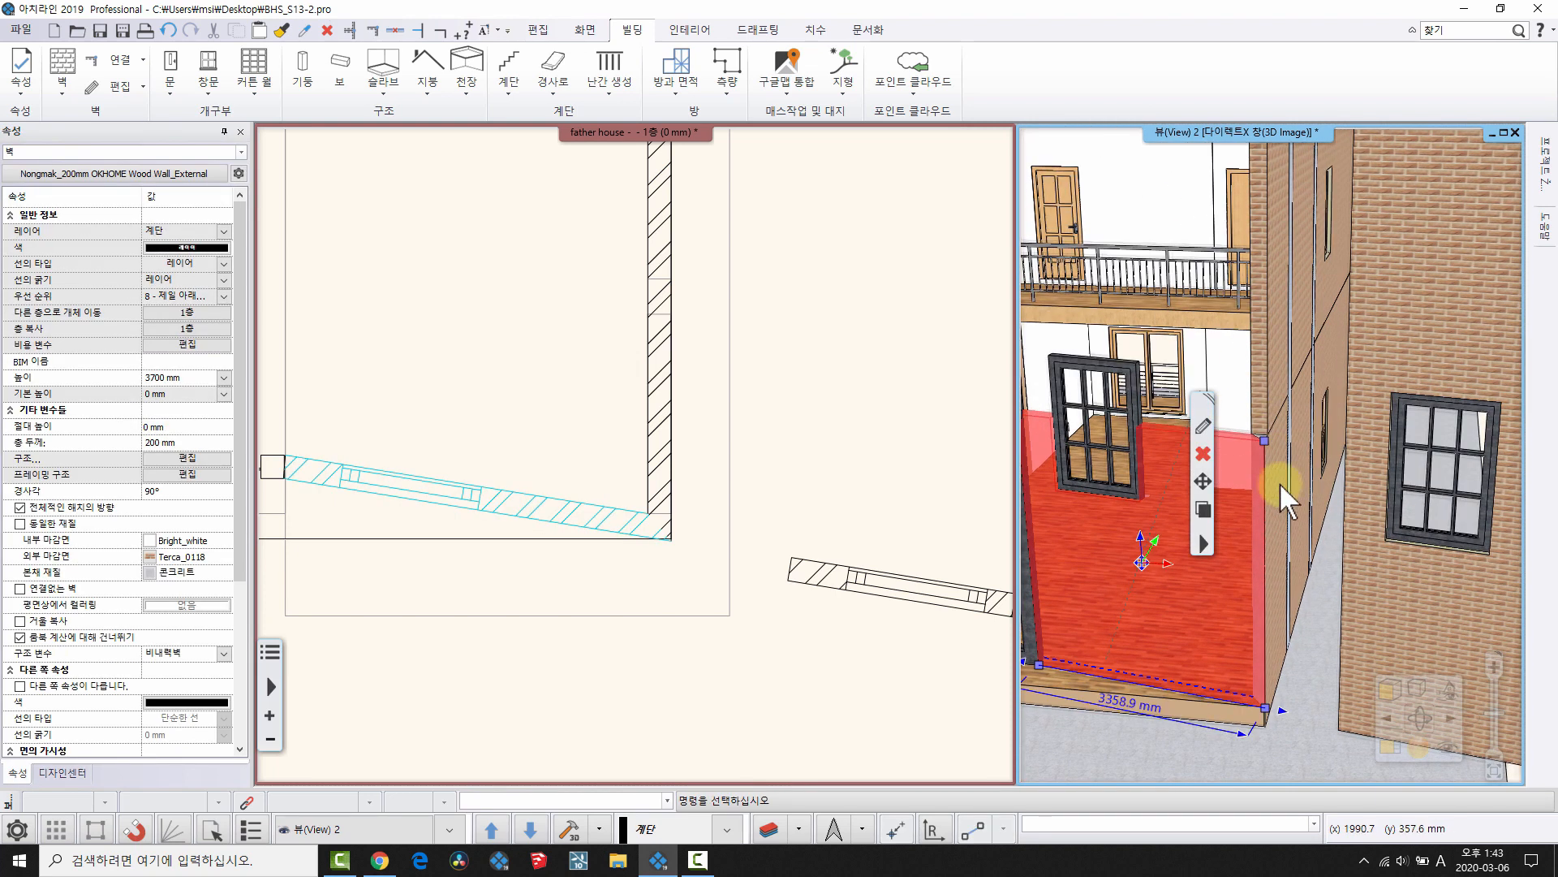
pyautogui.press('Escape')
# - Check the height and base height of the first-floor side wall, the angled wall and the floor slab
pyautogui.click(1274, 472)
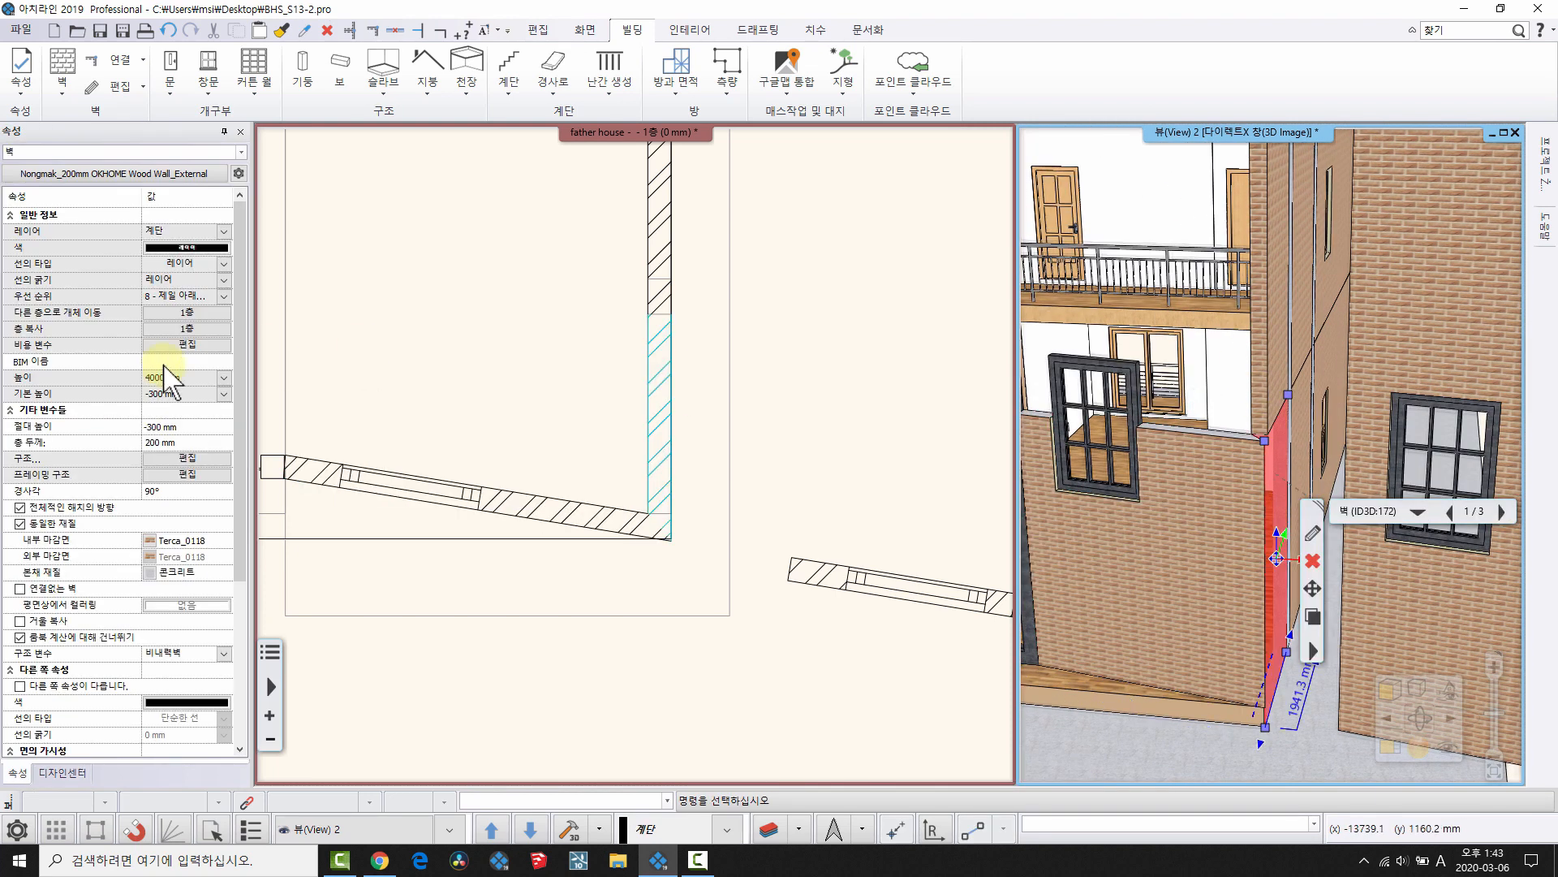
pyautogui.click(1203, 571)
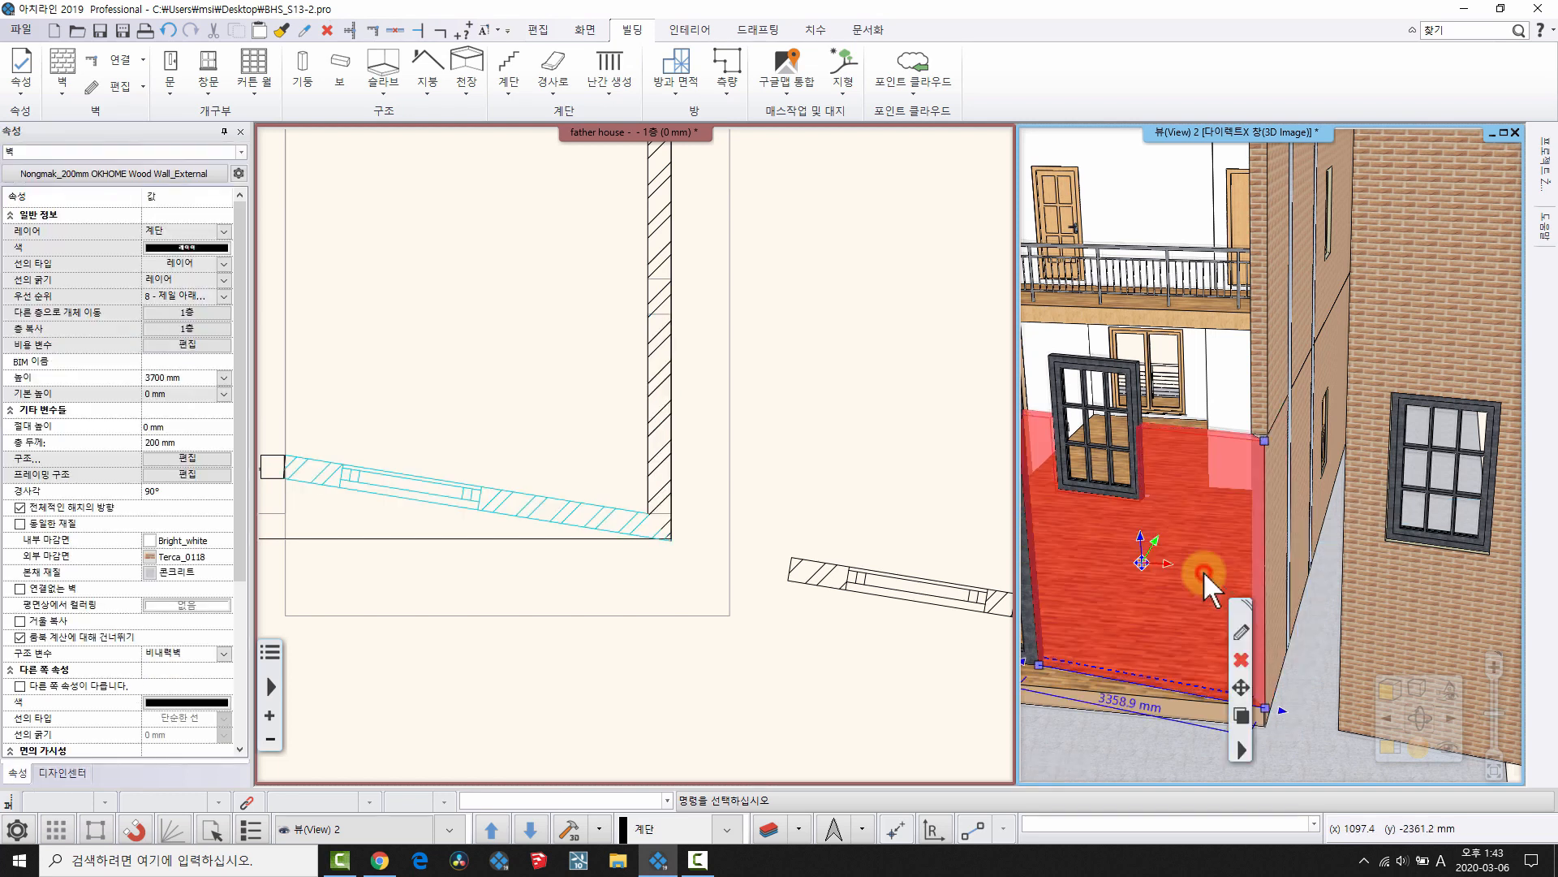
pyautogui.click(1187, 703)
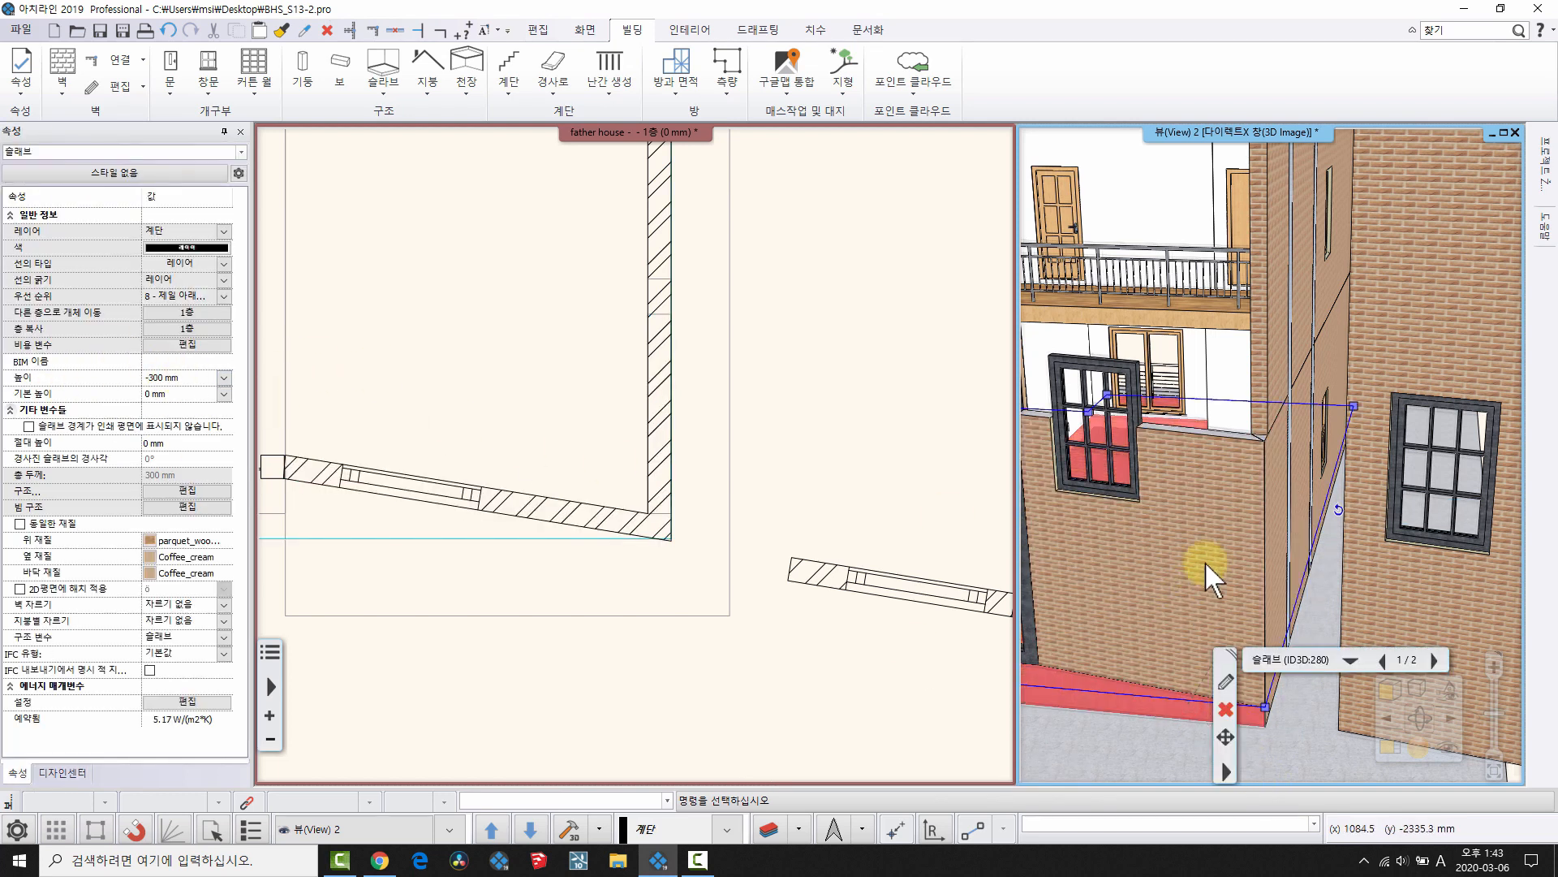
pyautogui.click(1209, 486)
pyautogui.press('Escape')
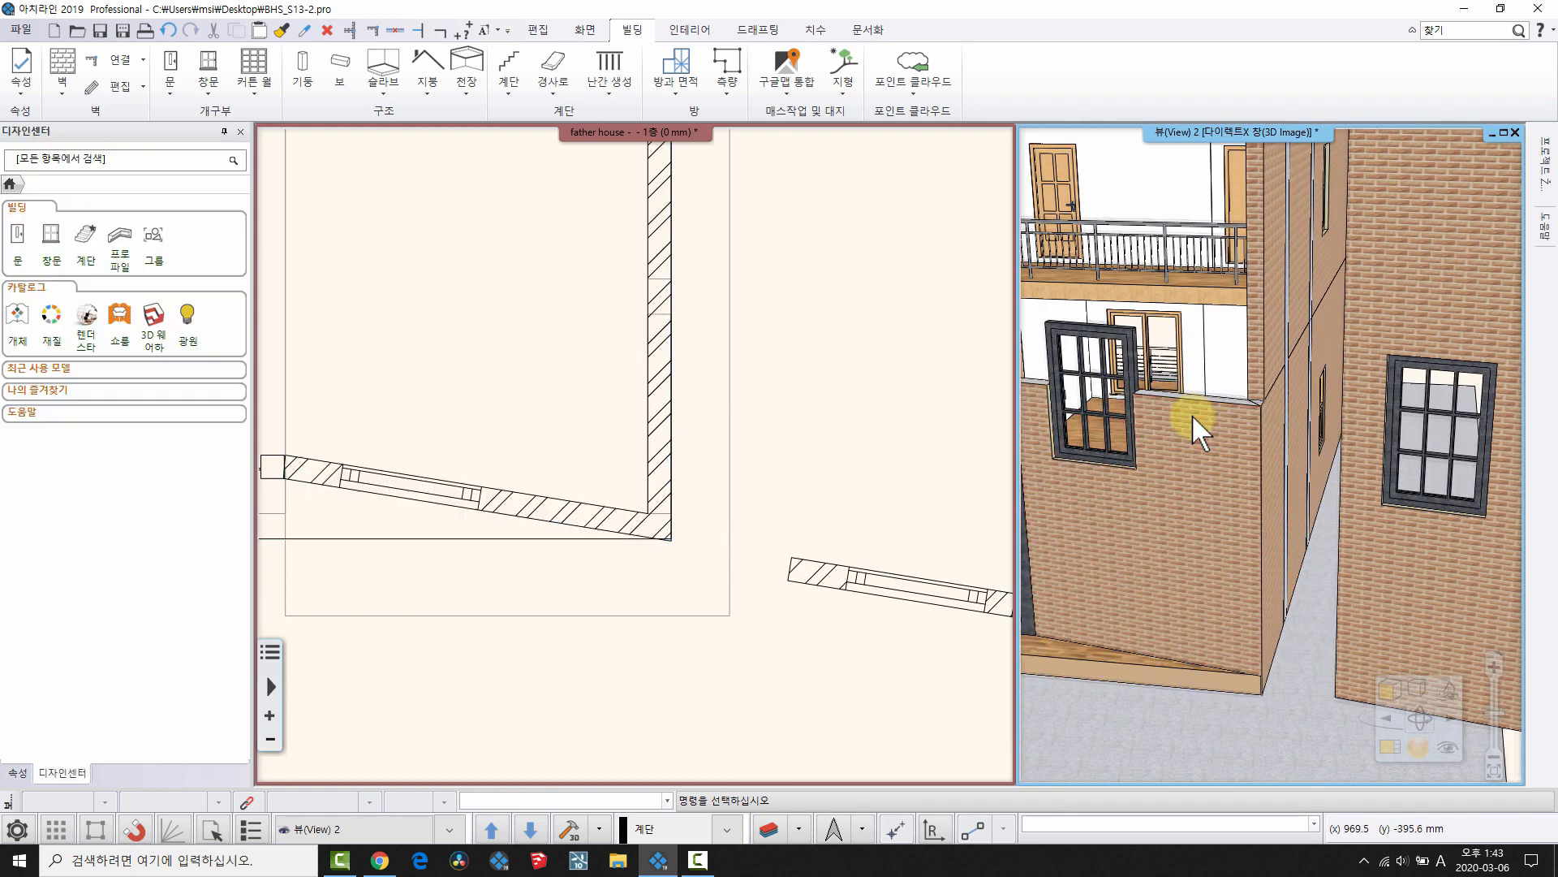
# - Switch the plan to the second floor (2층) and show the first floor (1층) underneath
pyautogui.click(853, 546)
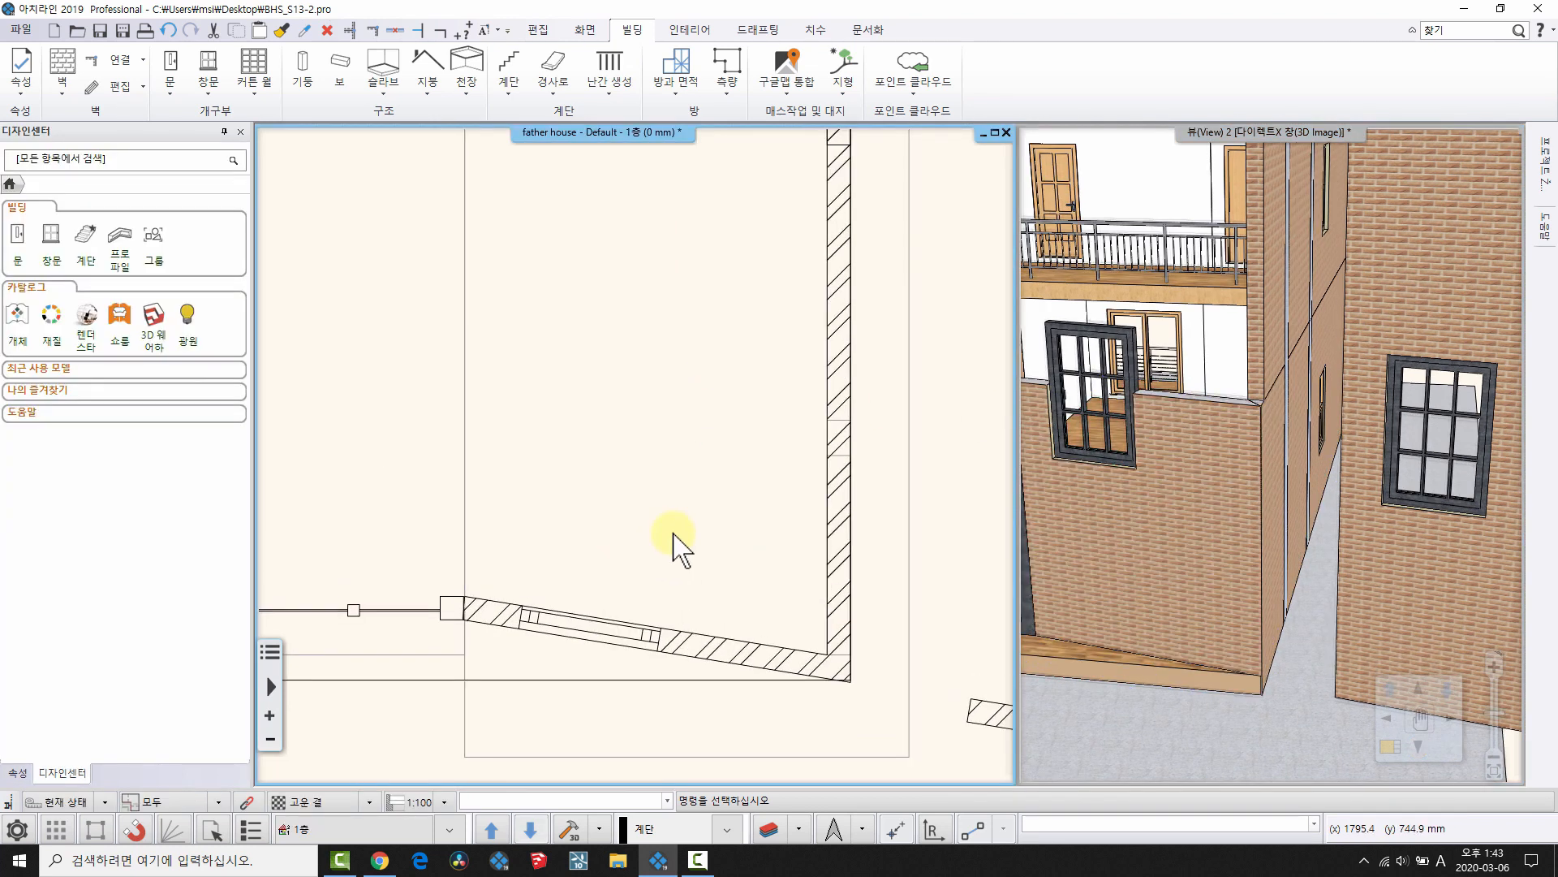
pyautogui.press('pageup')
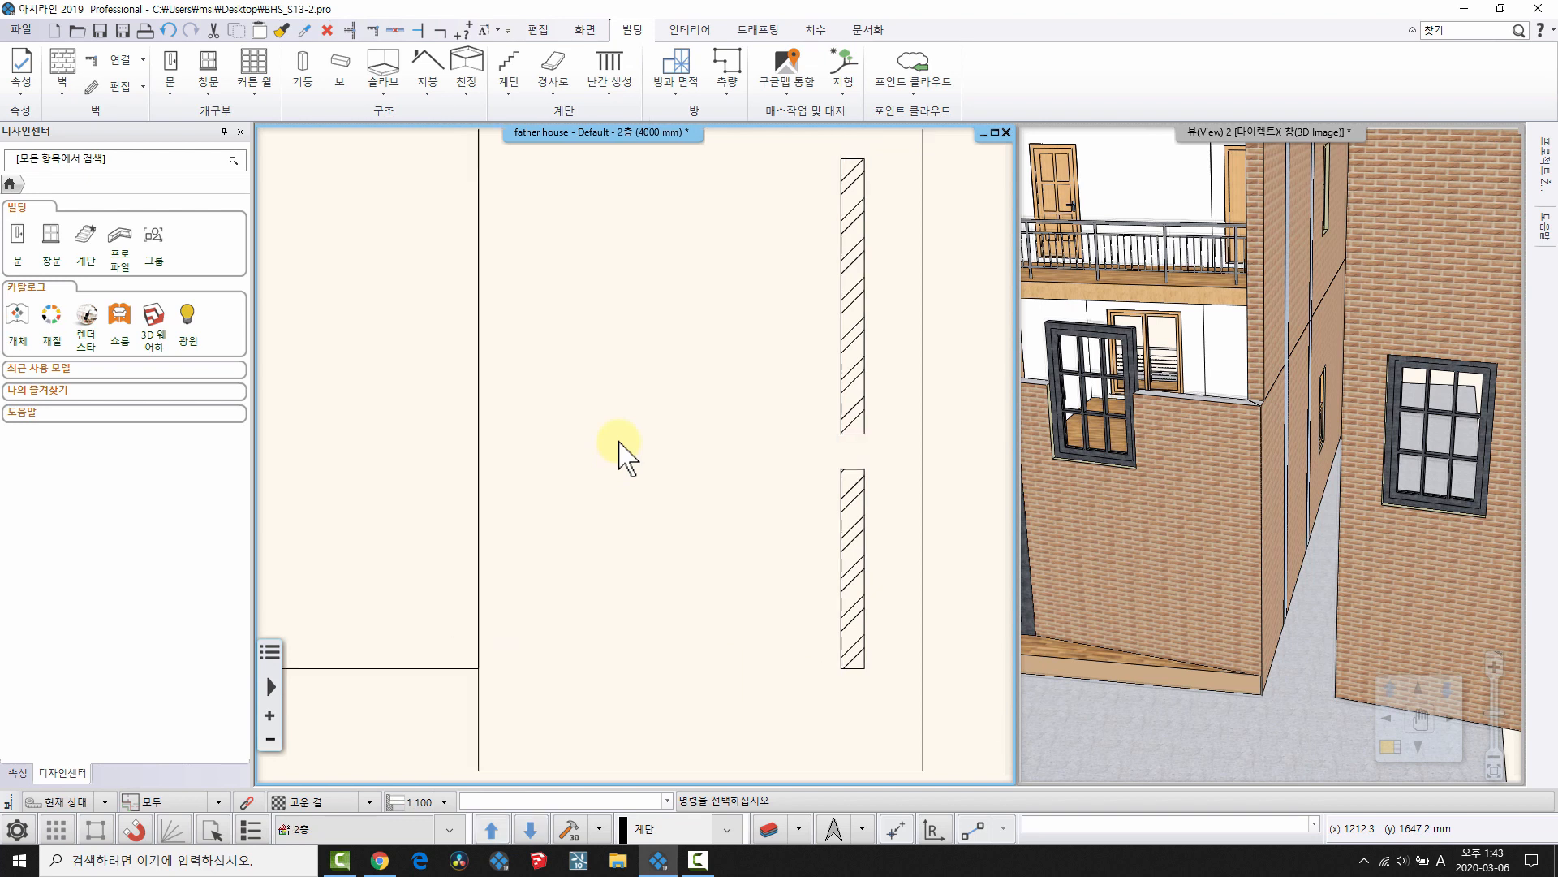
pyautogui.click(449, 828)
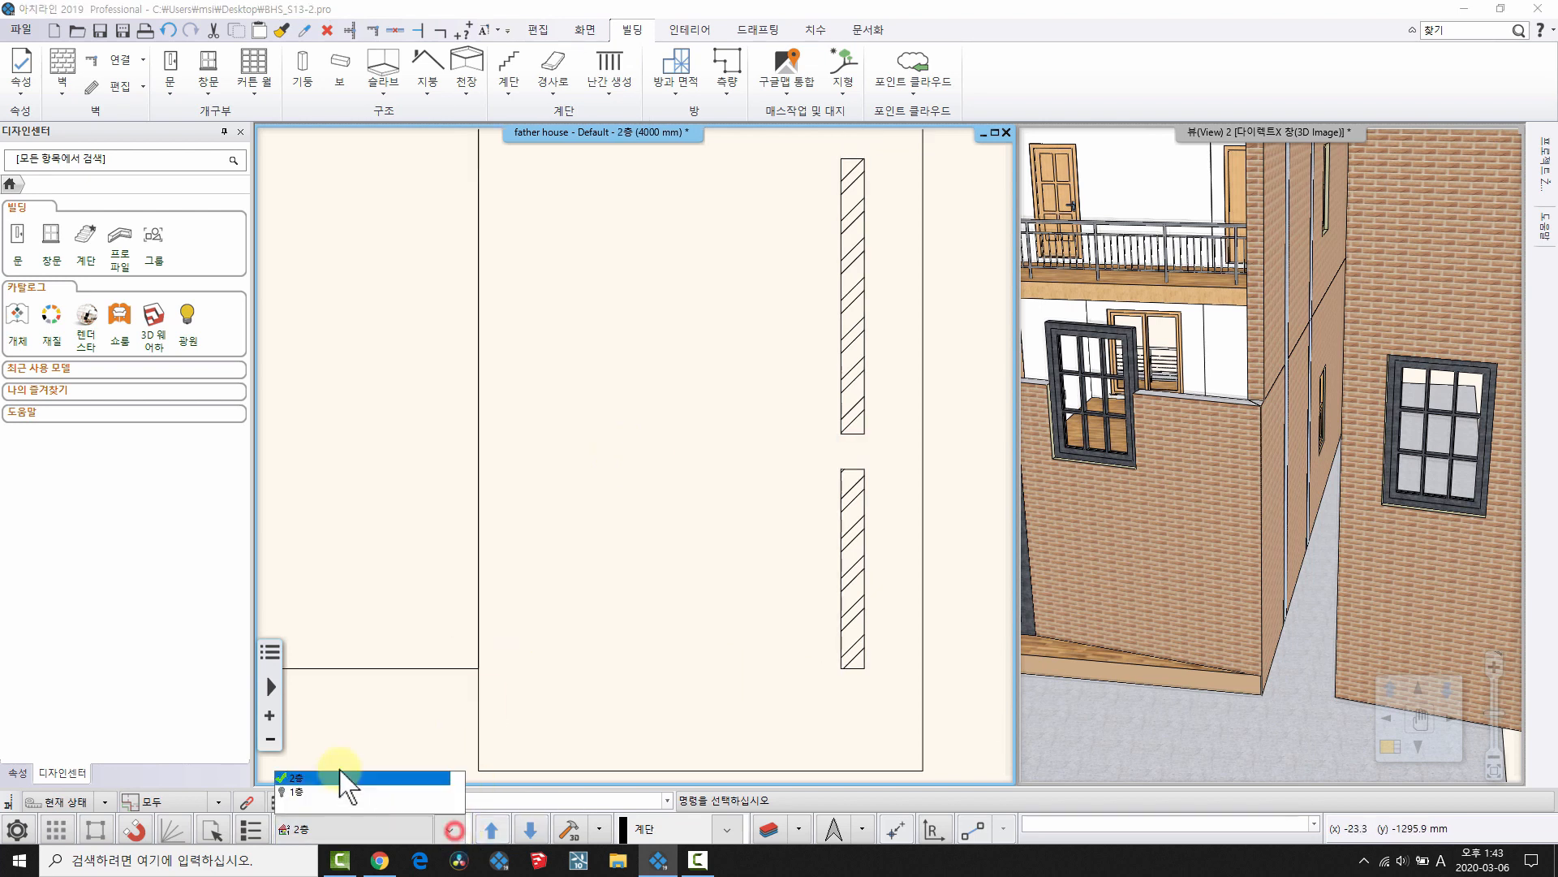
pyautogui.click(368, 791)
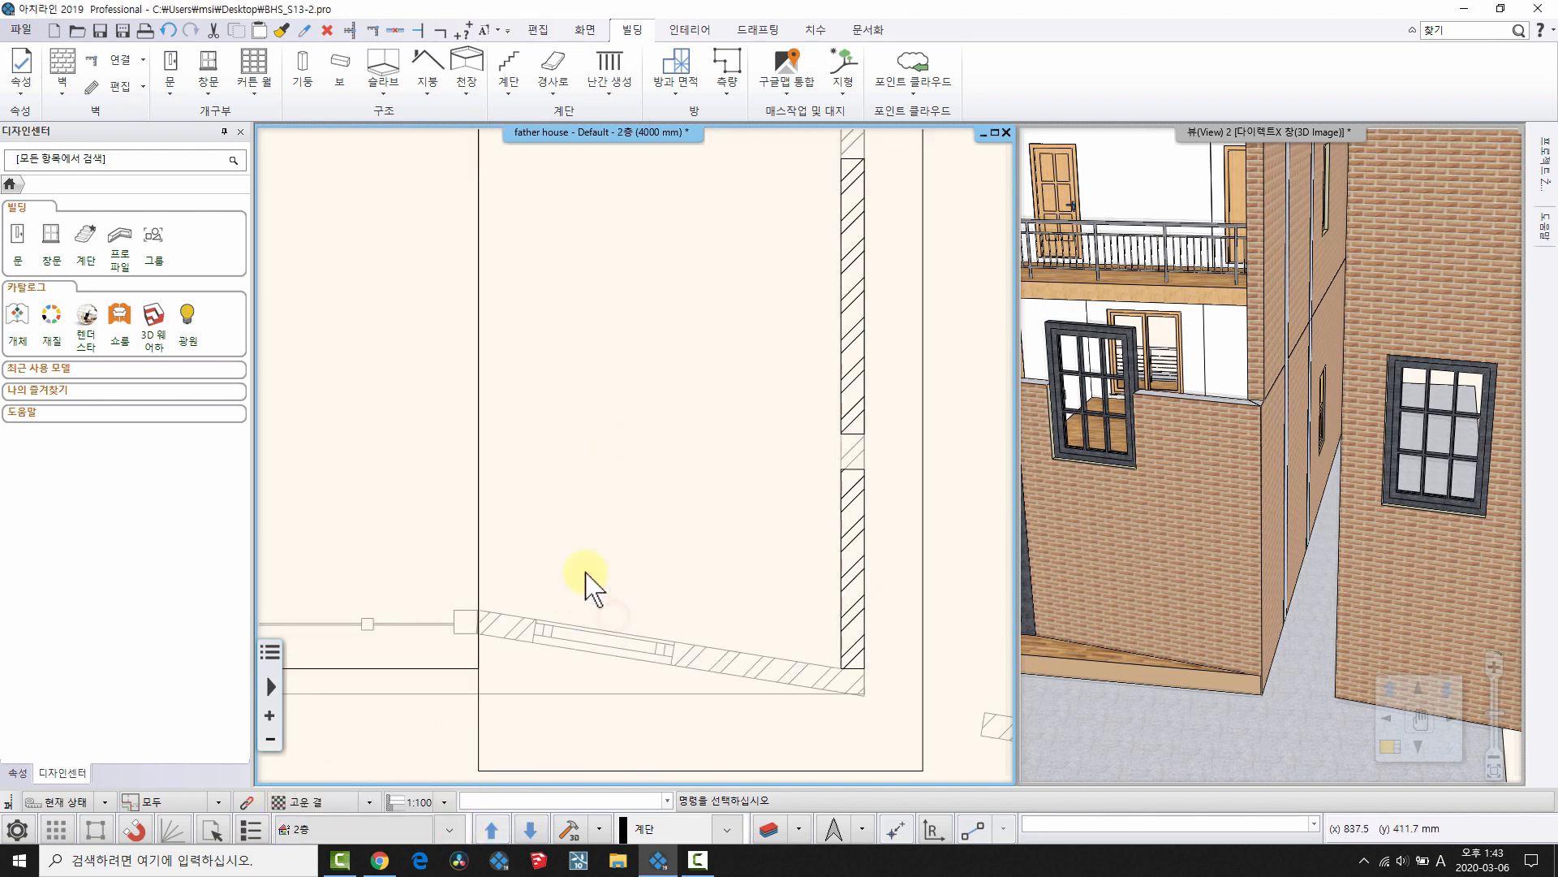
pyautogui.scroll(5, 584, 585)
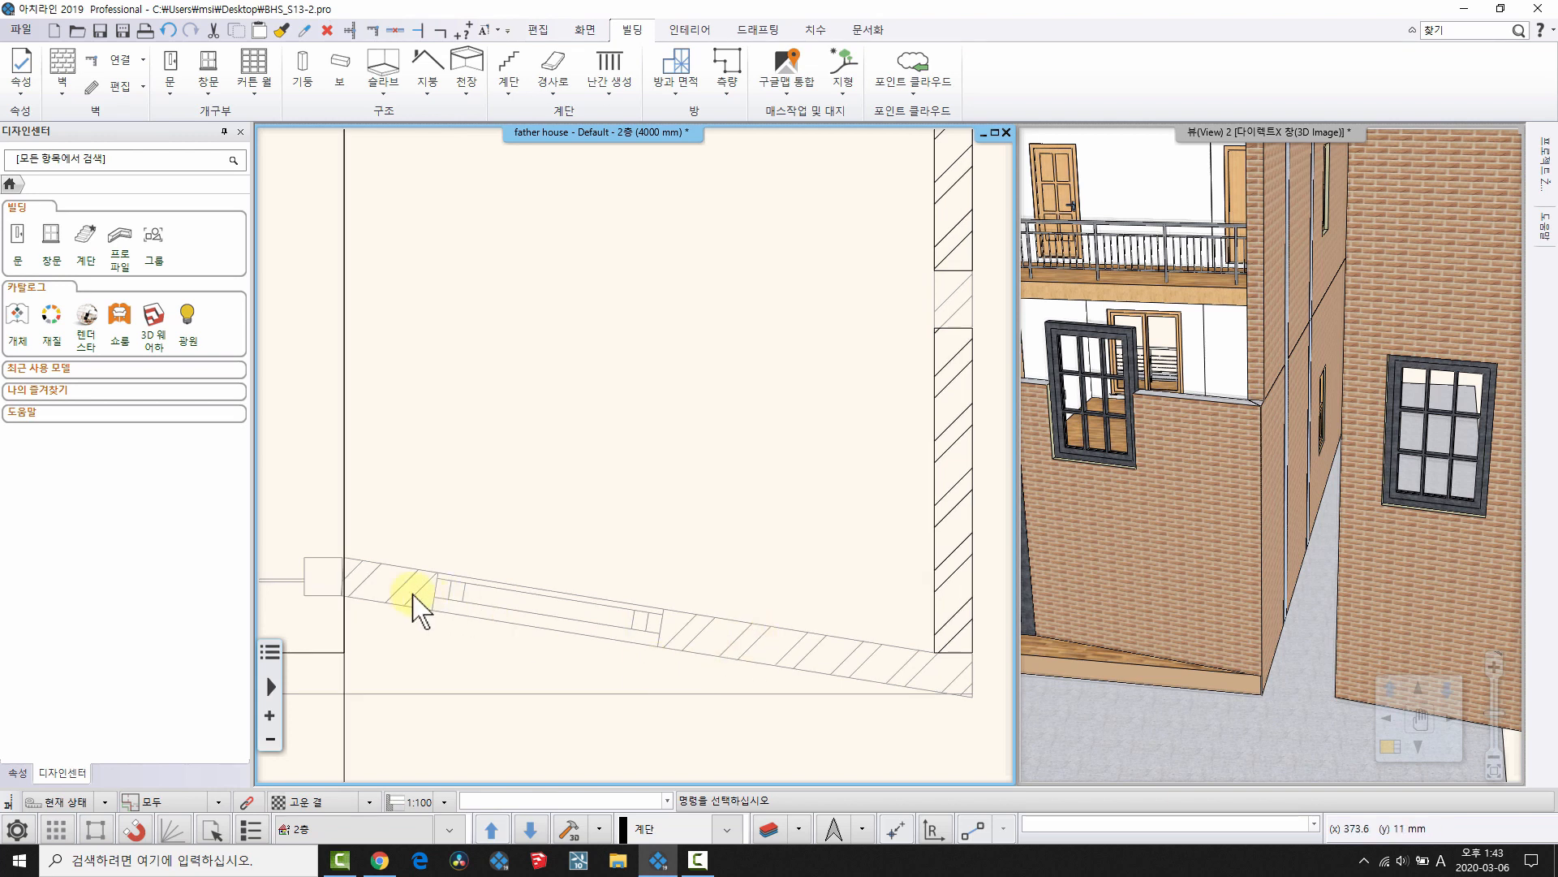
# - Create a wall similar (유사개체 생성) to the second-floor side wall along the angled wall's inner edge, from the column to the side wall's inner corner
pyautogui.click(944, 520)
pyautogui.rightClick(948, 496)
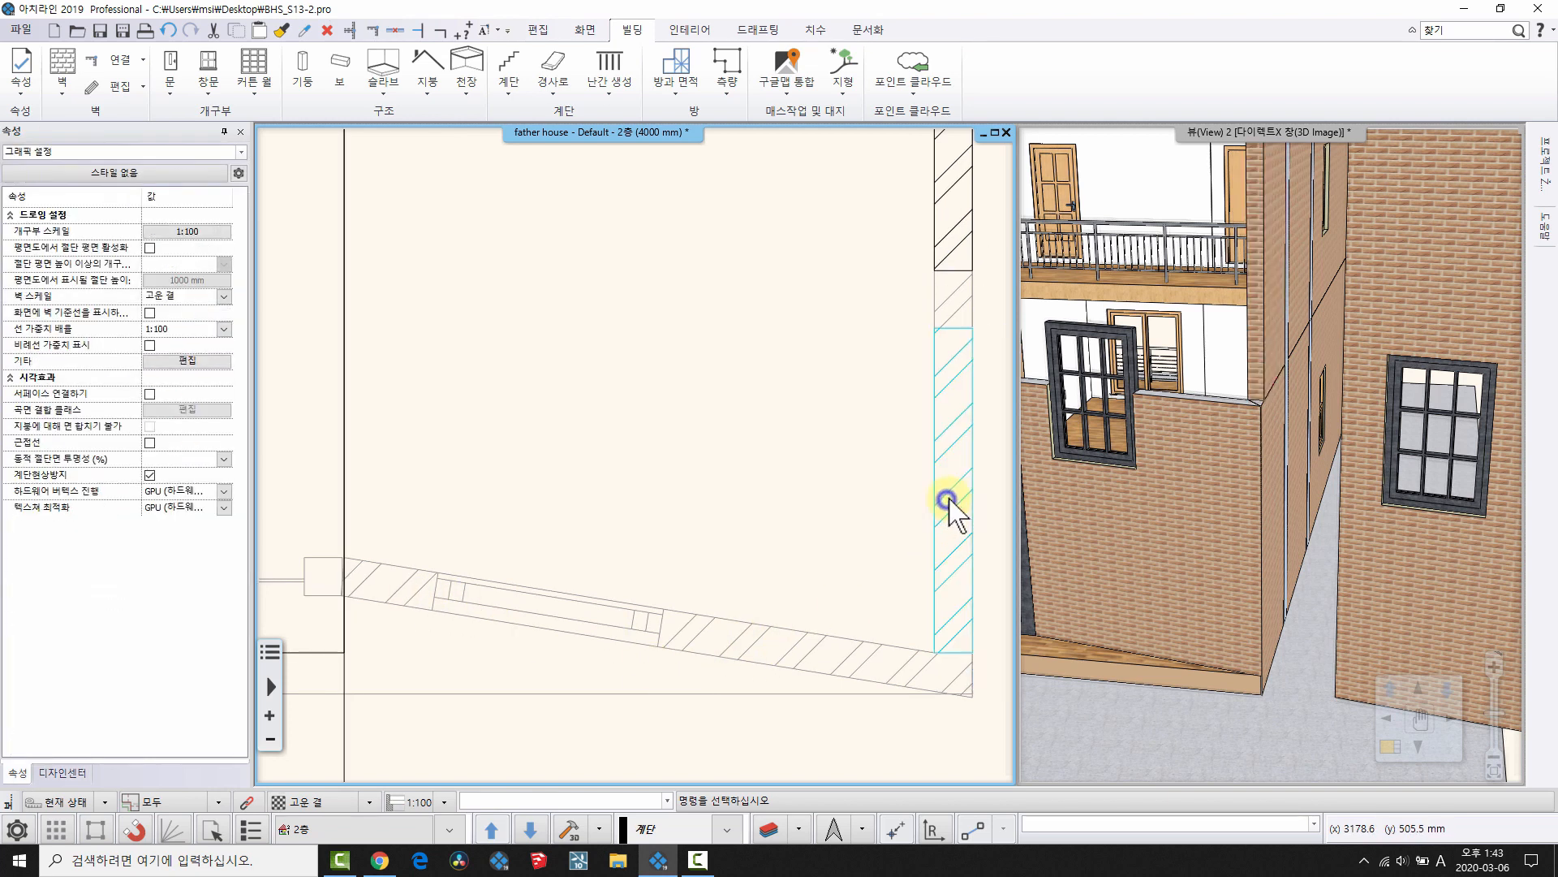
pyautogui.click(1008, 171)
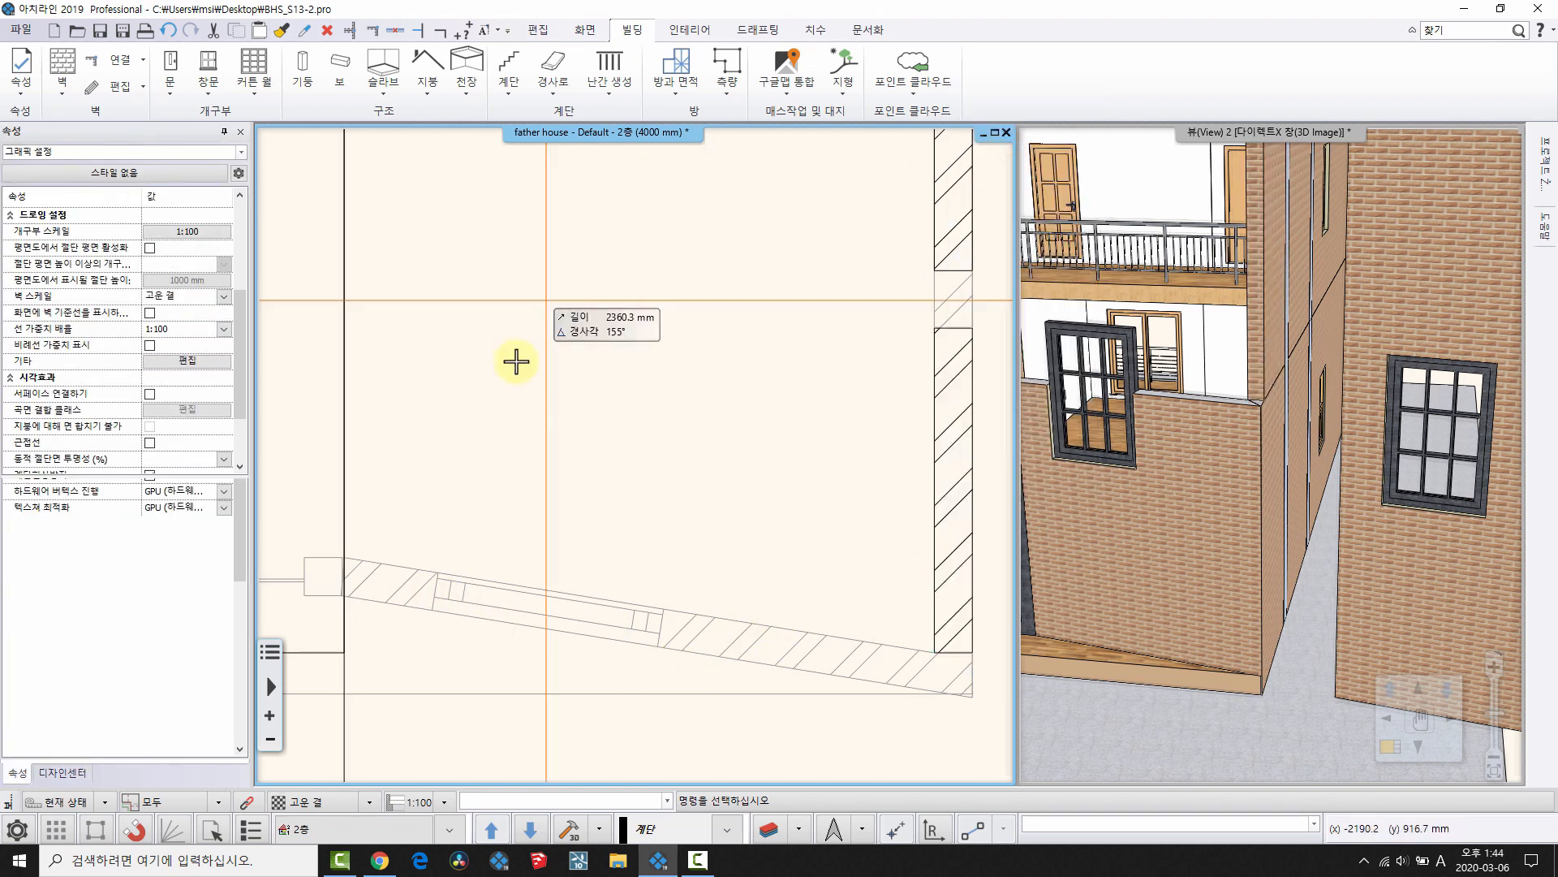
pyautogui.scroll(5, 487, 512)
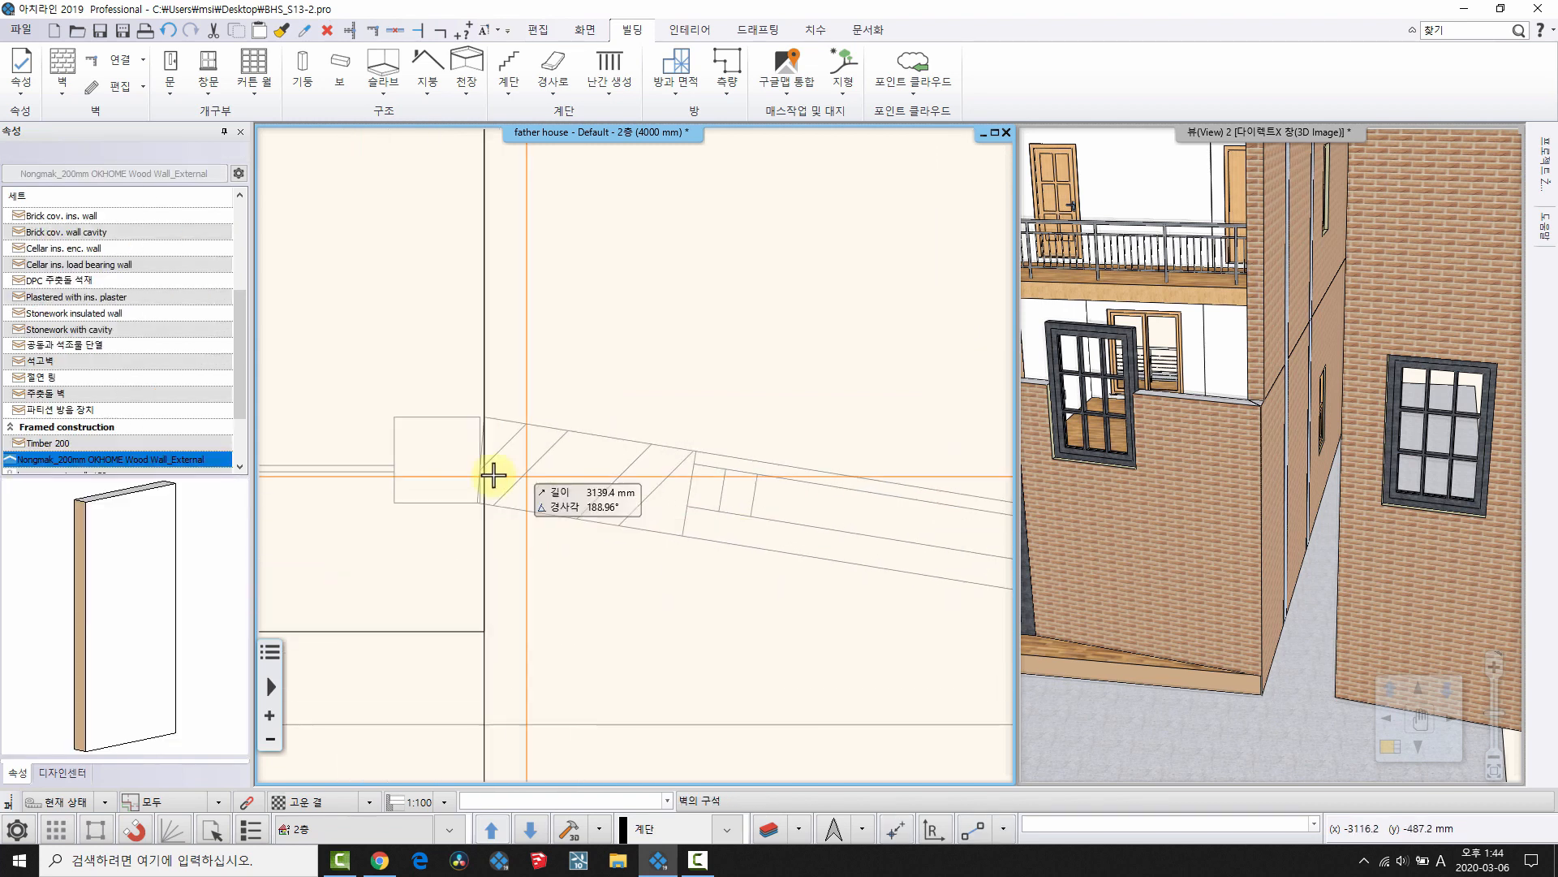
pyautogui.click(478, 502)
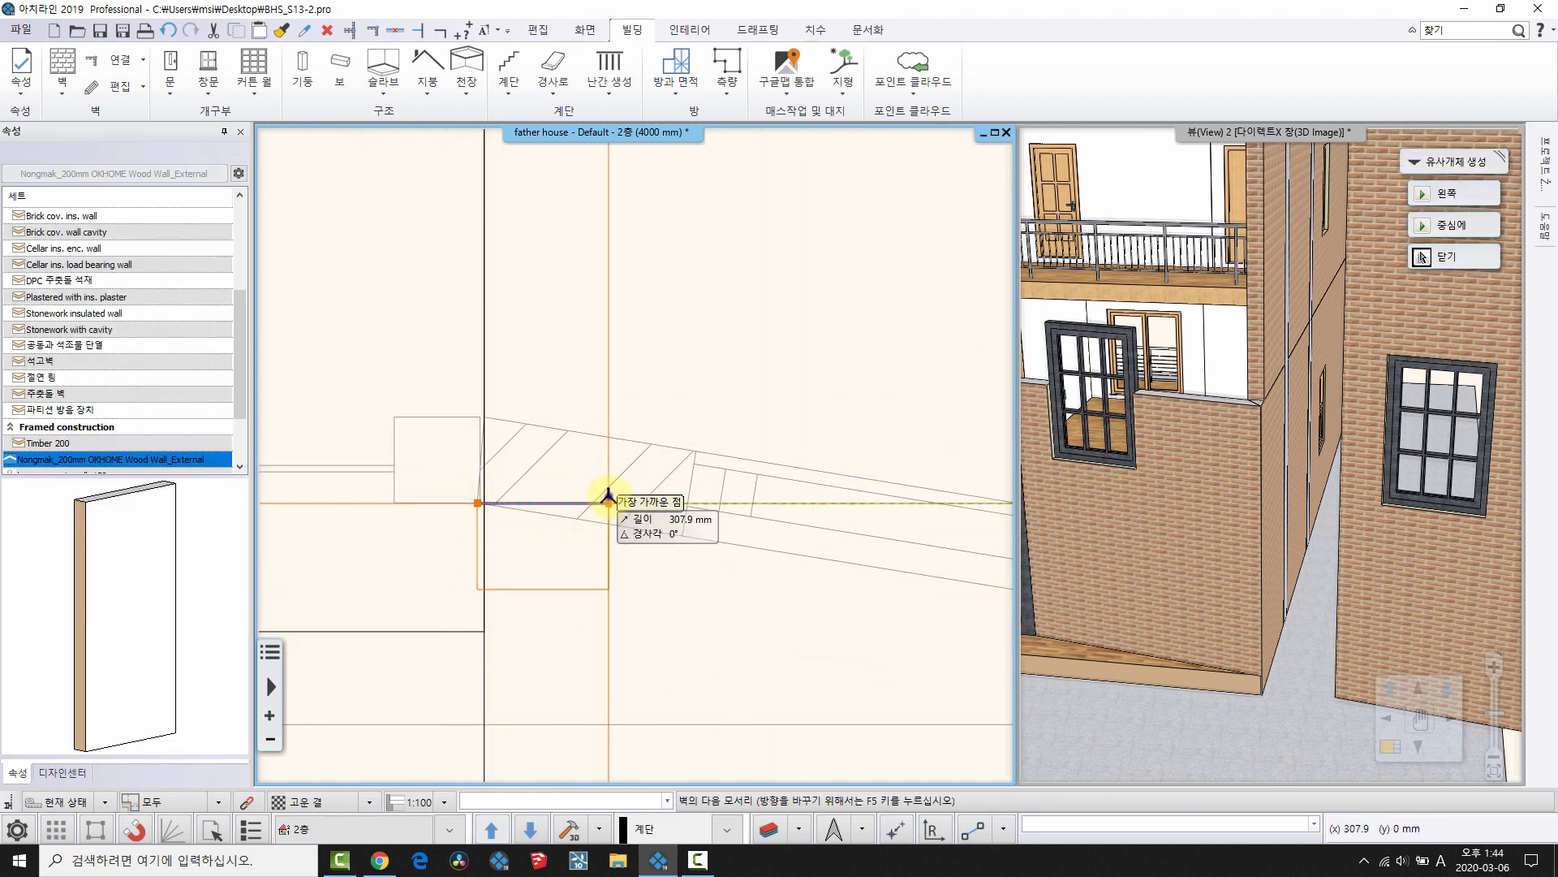
pyautogui.click(484, 417)
pyautogui.scroll(-2, 647, 456)
pyautogui.moveTo(793, 525); pyautogui.dragTo(390, 484, button='middle')
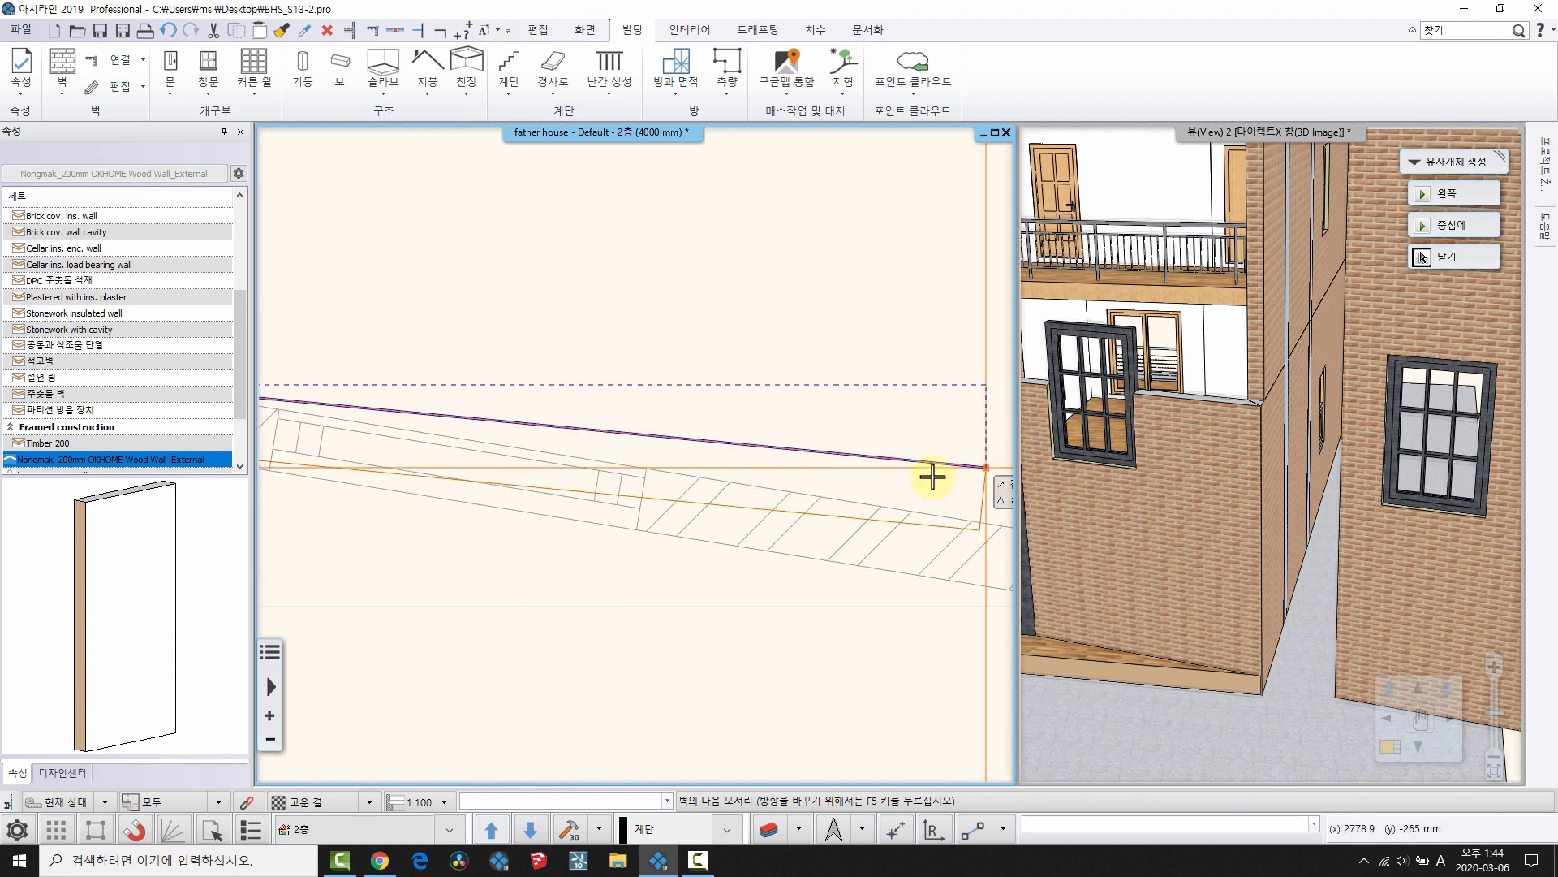
pyautogui.moveTo(932, 477); pyautogui.dragTo(630, 477, button='middle')
pyautogui.click(783, 541)
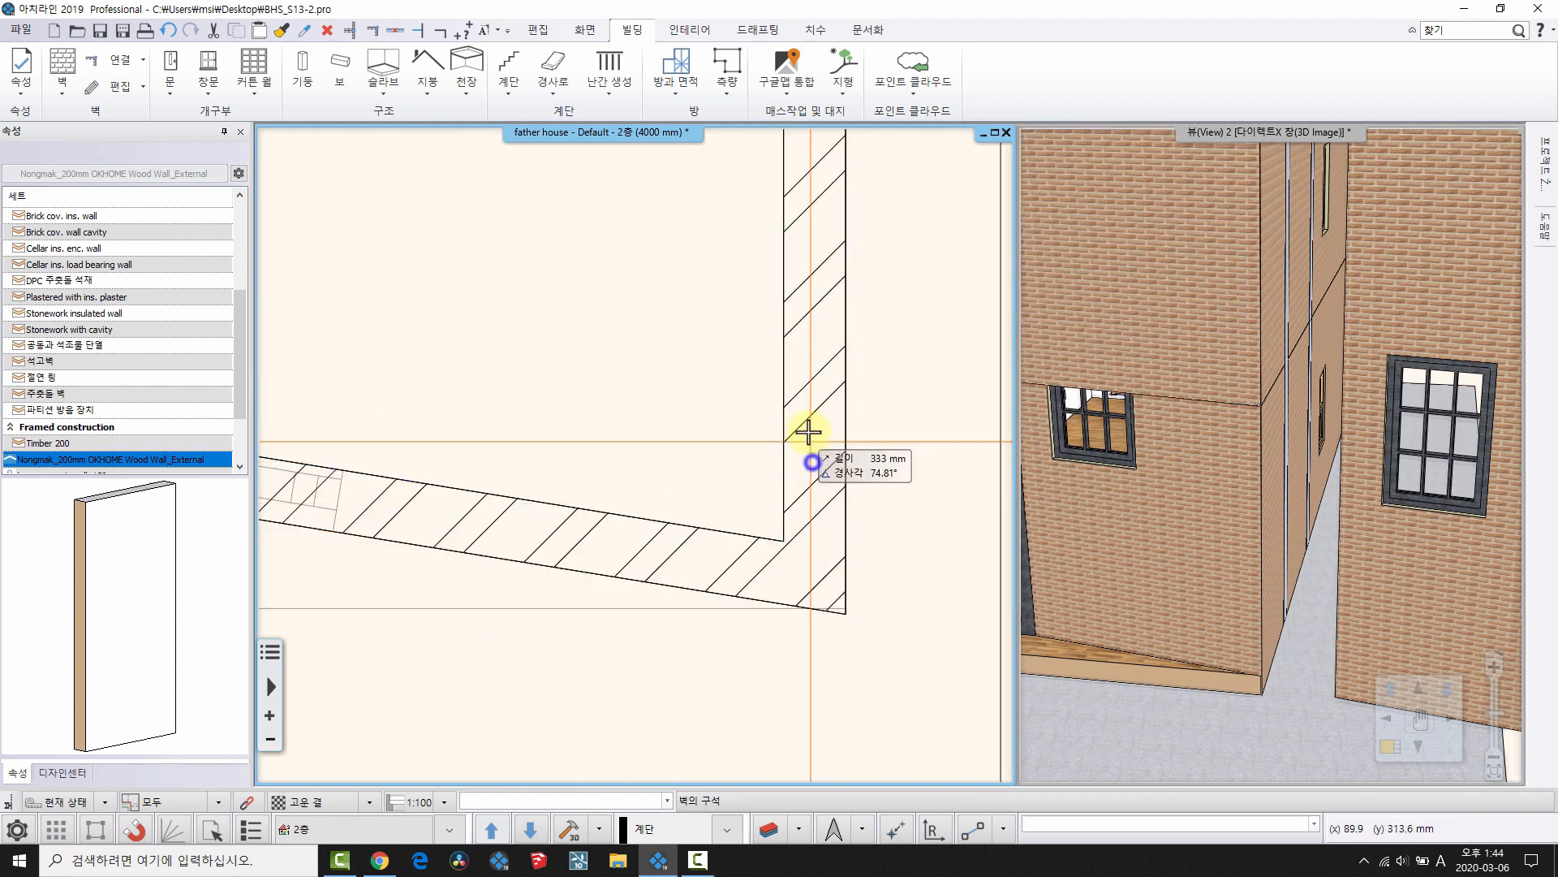
pyautogui.press('Escape')
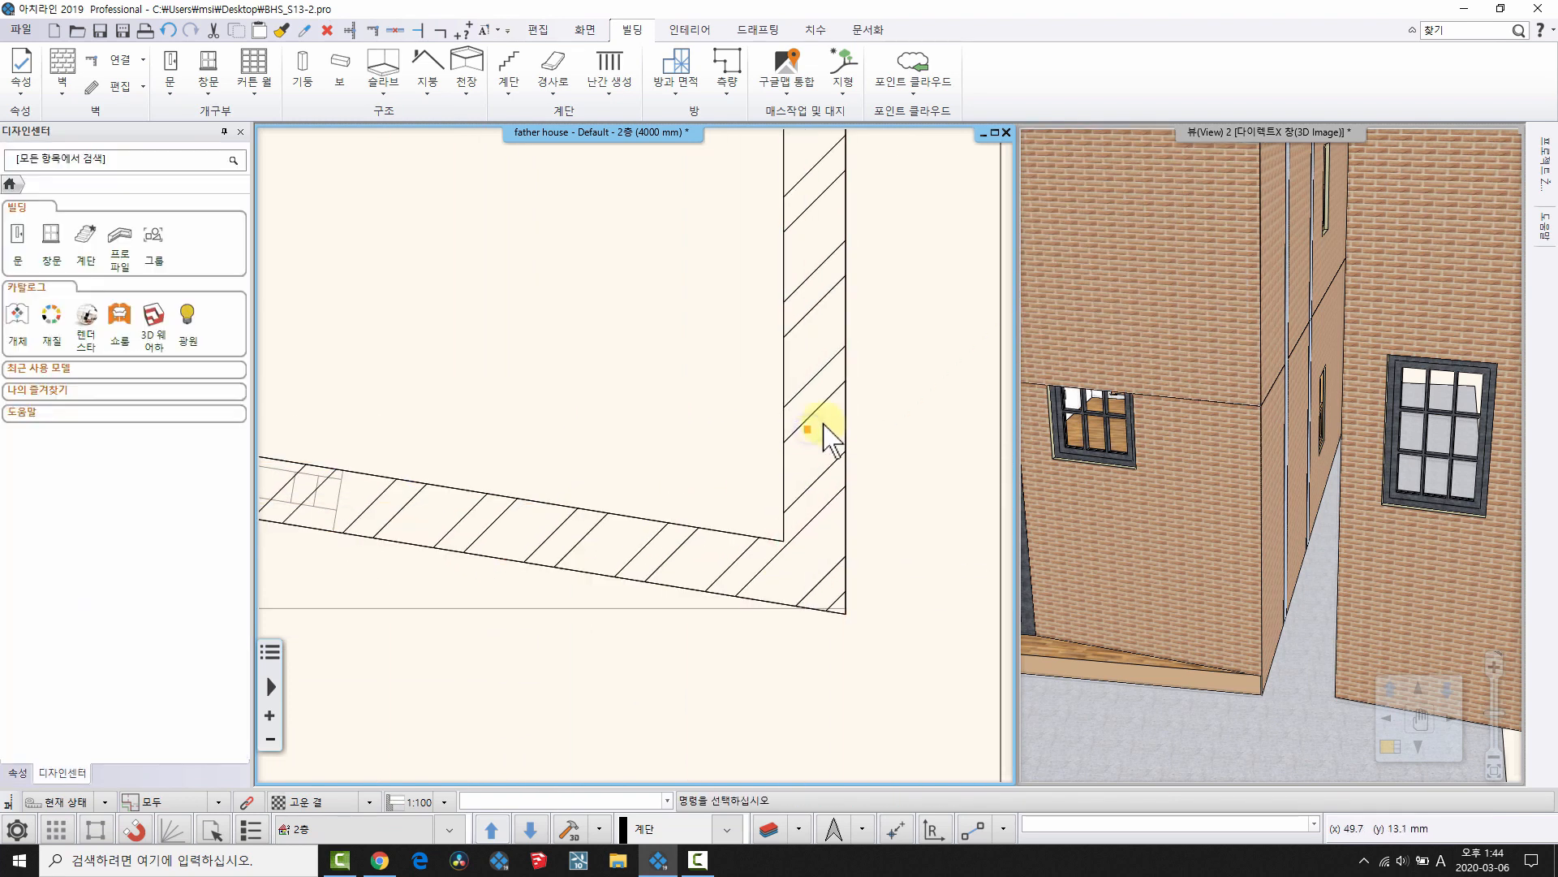
# - Check the new second-floor angled wall's properties and its corner joint with the side wall in plan
pyautogui.click(816, 404)
pyautogui.click(671, 552)
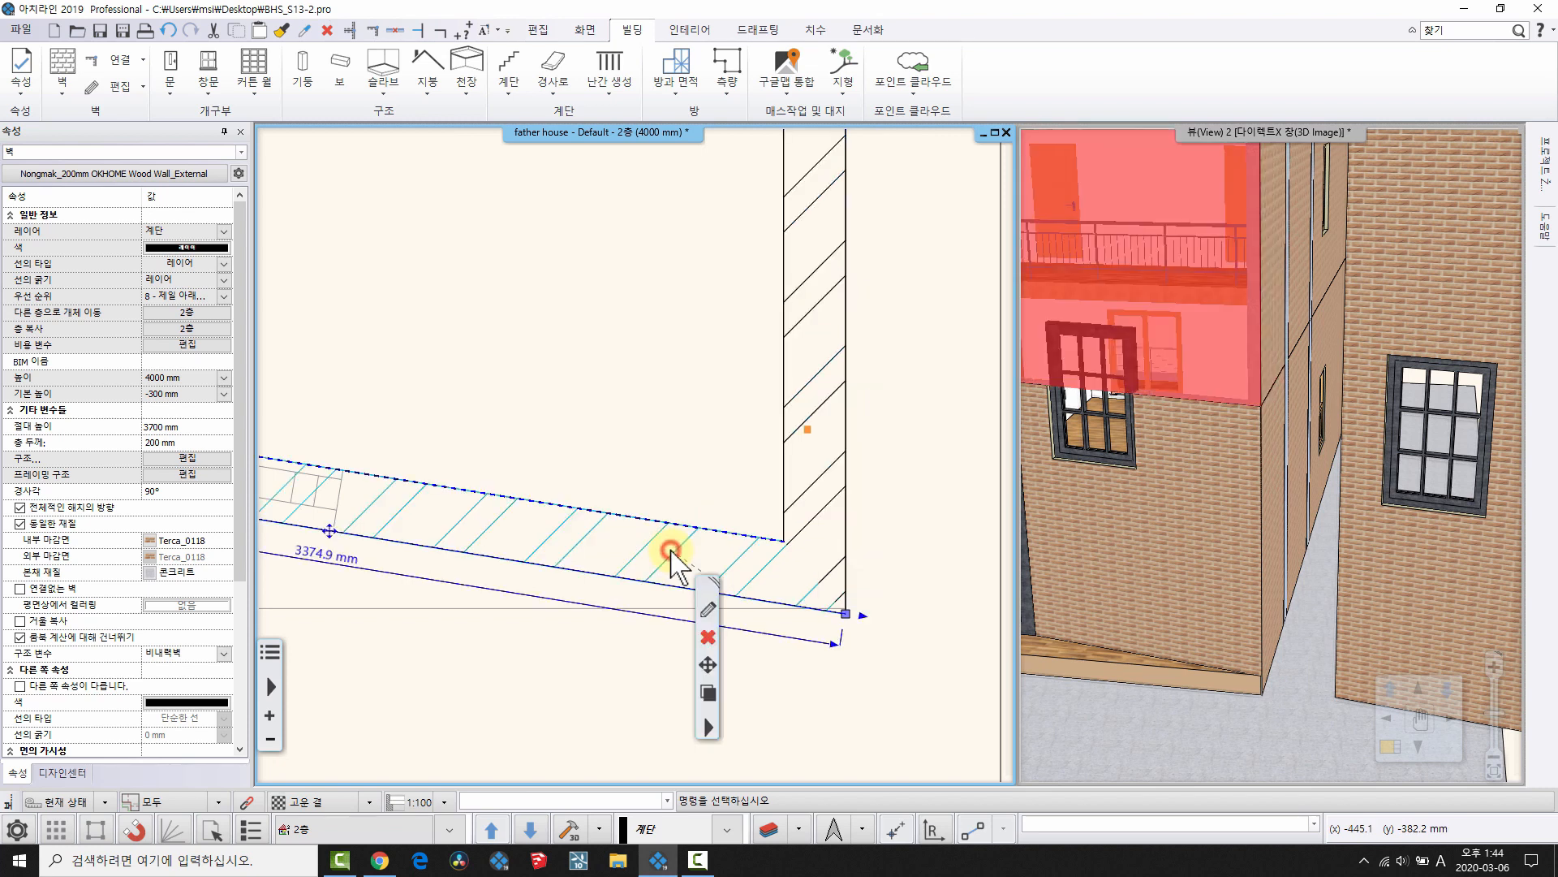
pyautogui.click(793, 432)
pyautogui.scroll(-2, 729, 505)
pyautogui.click(898, 384)
pyautogui.moveTo(620, 488); pyautogui.dragTo(658, 559, button='middle')
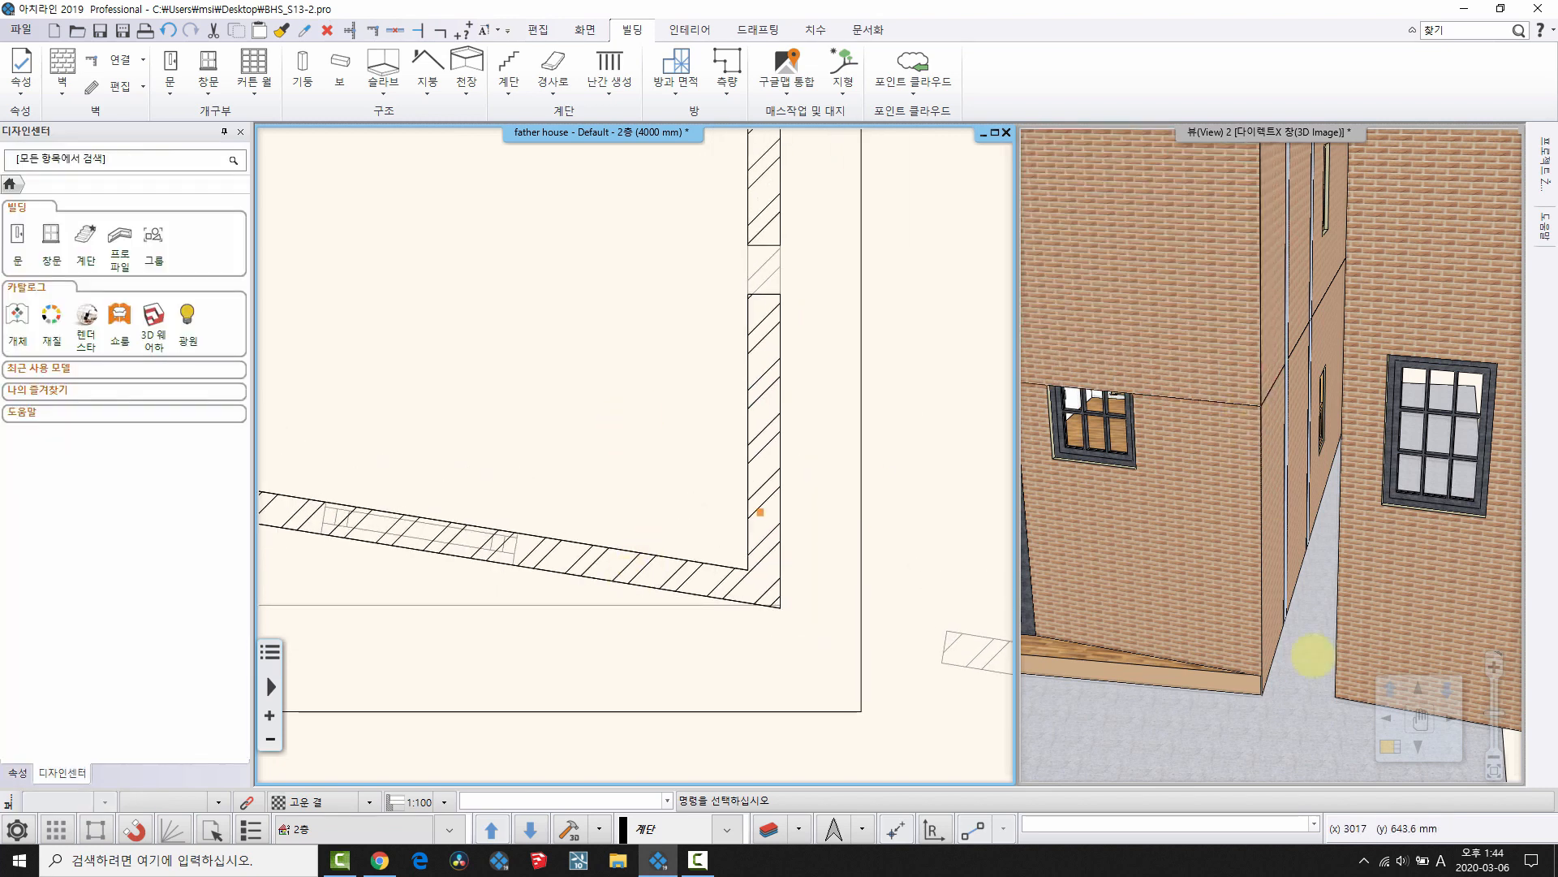
# - Stretch the top of the second-floor angled wall up past the roof, to a wall height of 8180.4 mm
pyautogui.moveTo(1312, 655); pyautogui.dragTo(1207, 536)
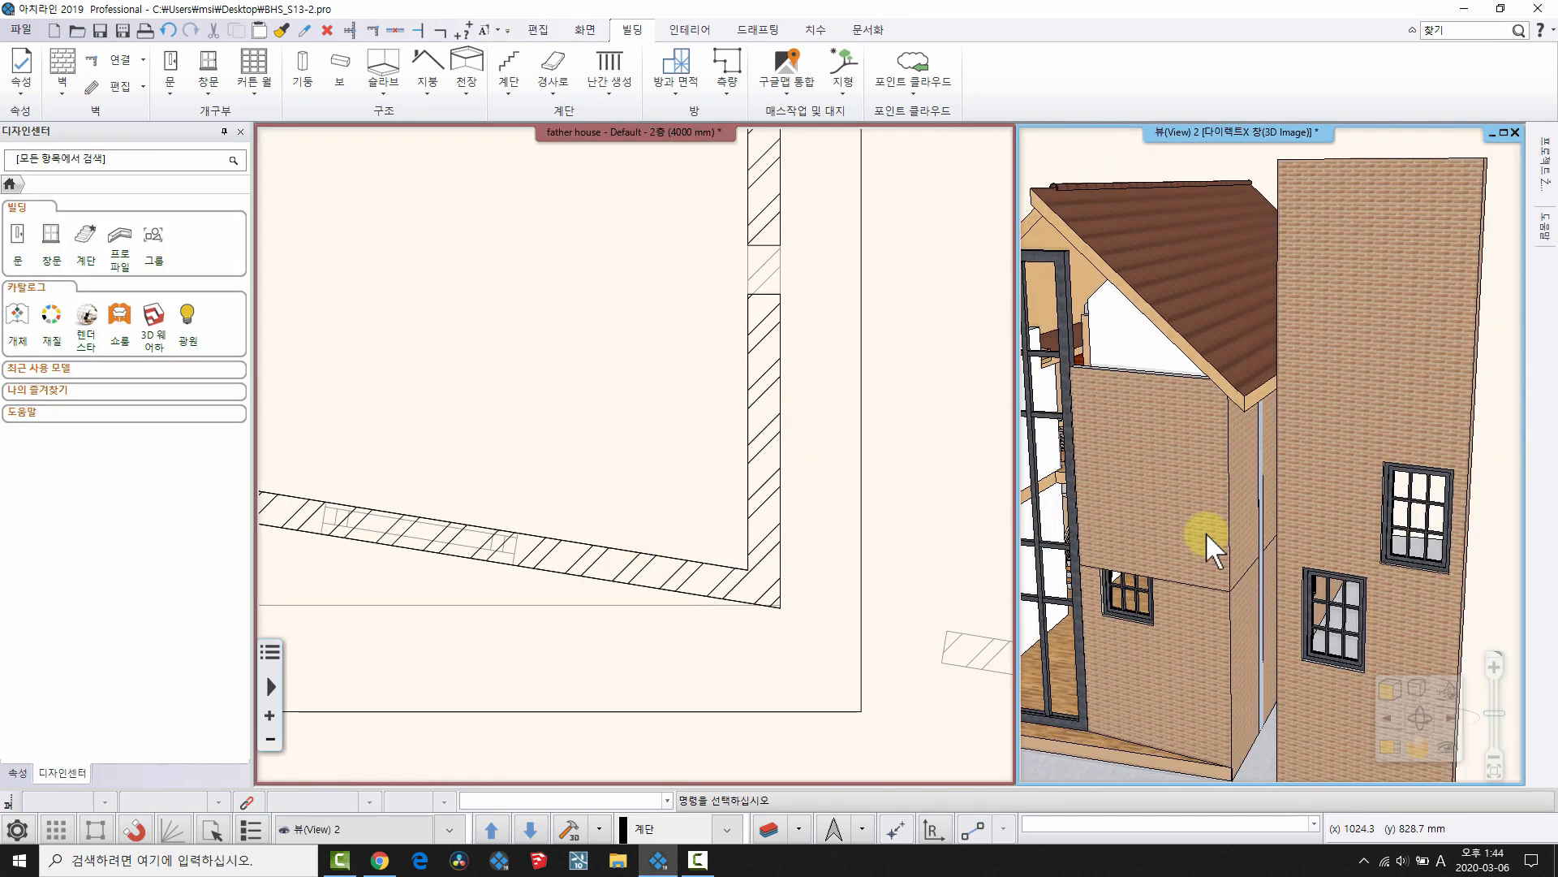
pyautogui.click(1205, 532)
pyautogui.rightClick(1076, 377)
pyautogui.press('Escape')
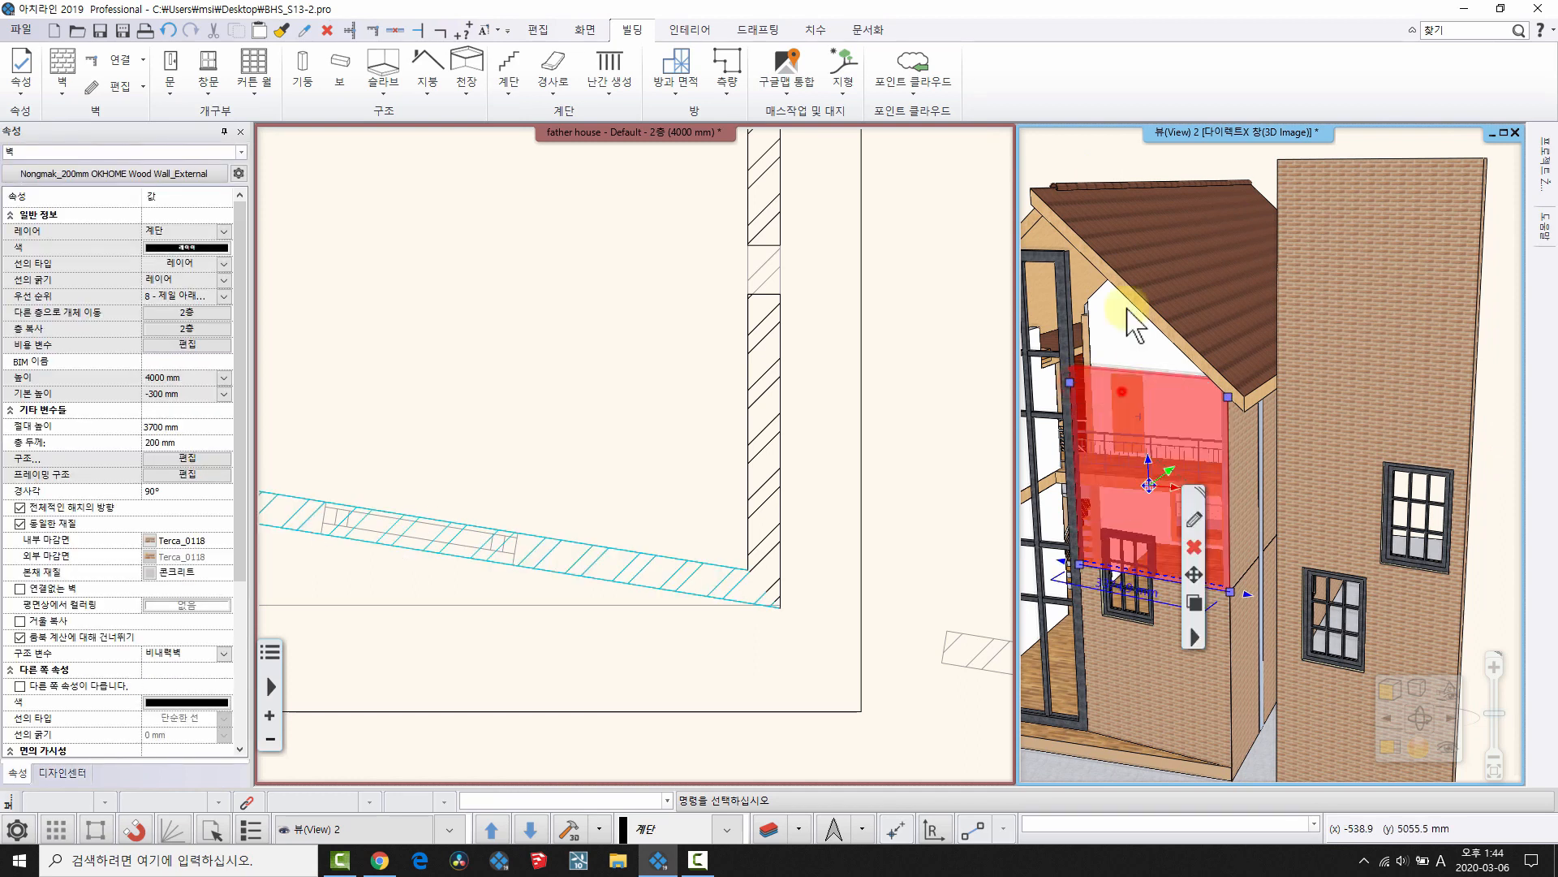
pyautogui.click(1072, 153)
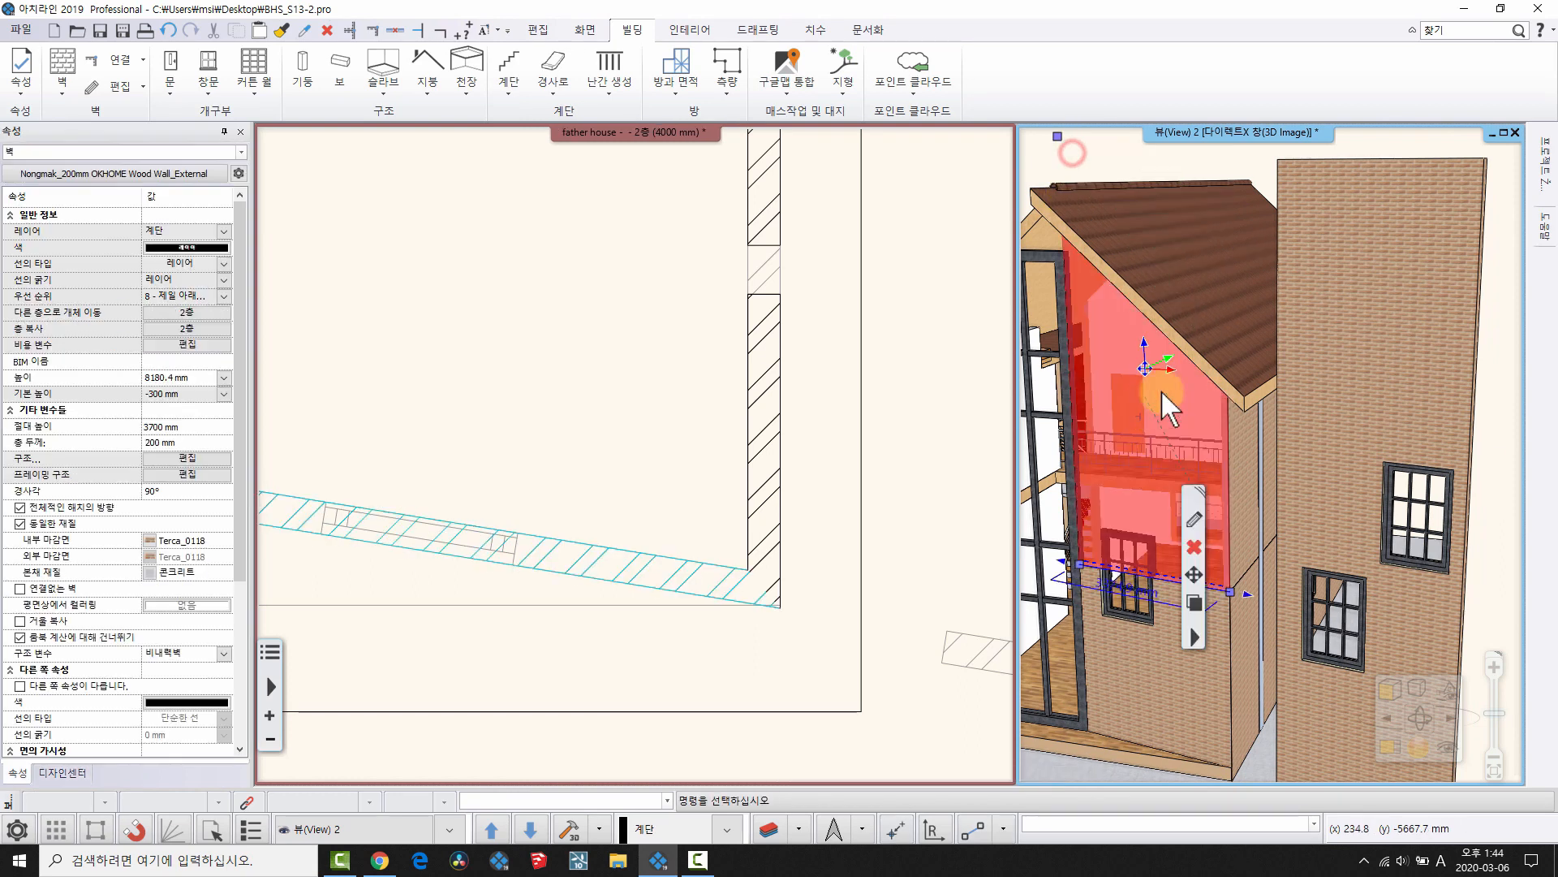
pyautogui.press('Escape')
# - Examine the raised angled wall against the roof in 3D and its joint with the side wall in the second-floor plan
pyautogui.moveTo(1190, 490); pyautogui.dragTo(1190, 205)
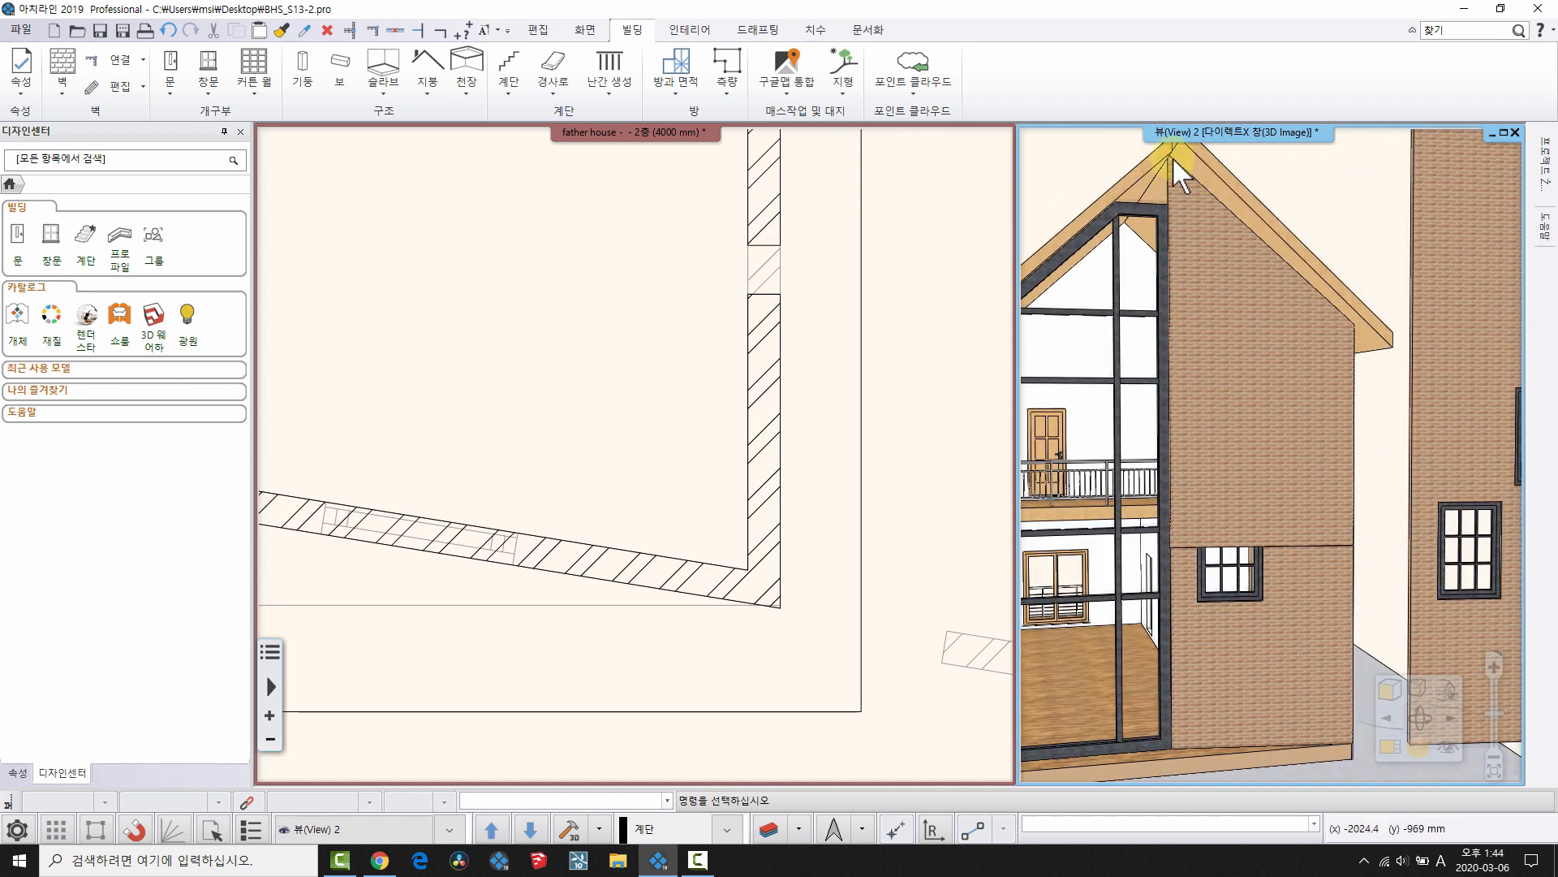
pyautogui.moveTo(1364, 450); pyautogui.dragTo(1238, 403)
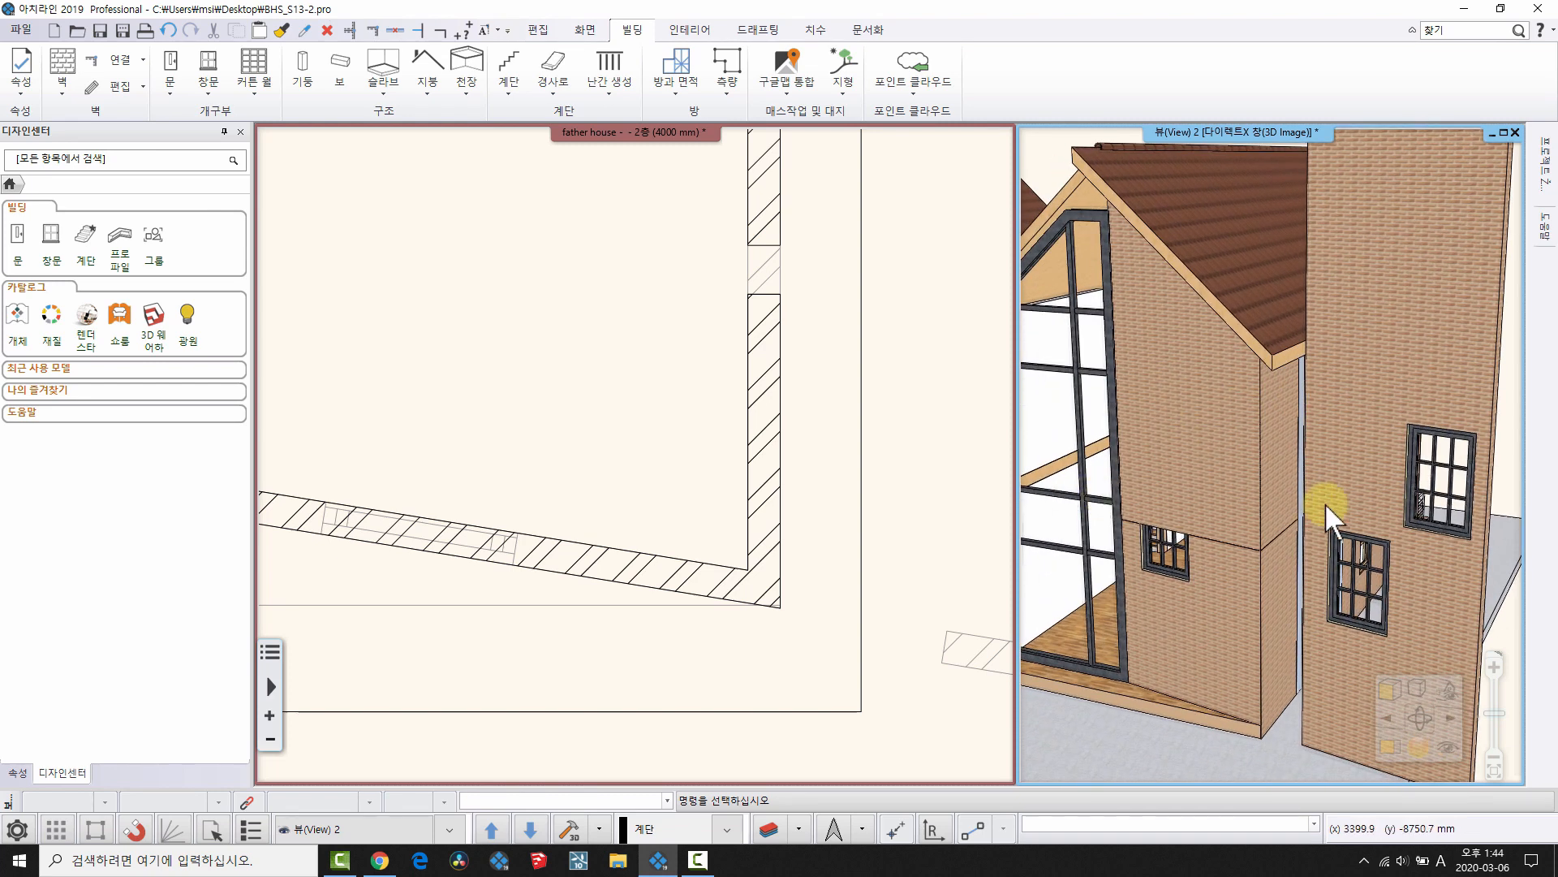
pyautogui.moveTo(1372, 474); pyautogui.dragTo(1247, 485)
pyautogui.moveTo(1246, 485); pyautogui.dragTo(1283, 456, button='middle')
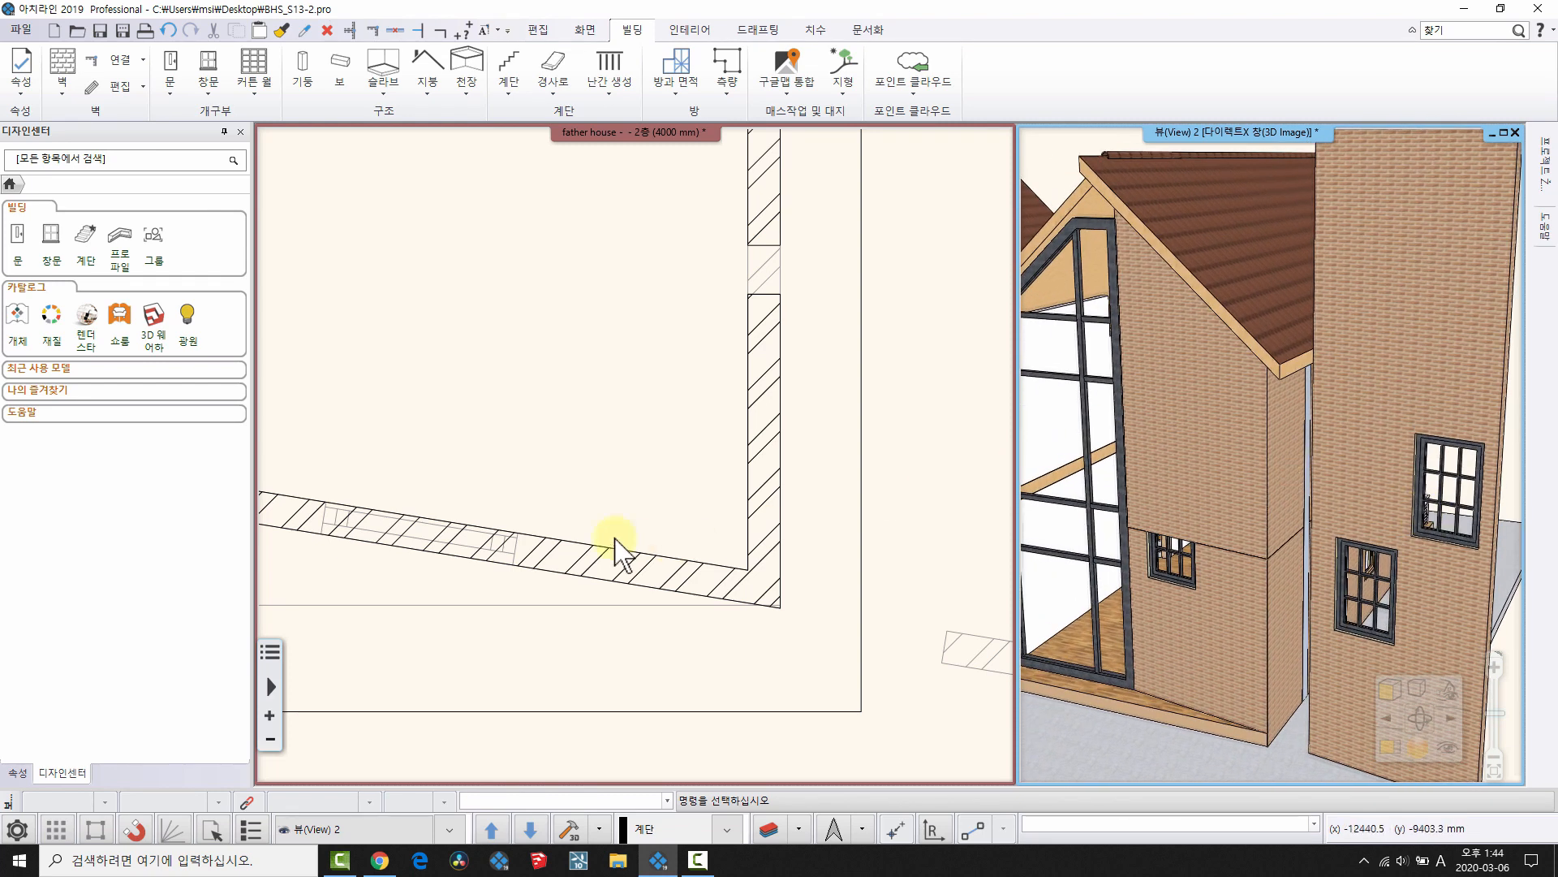
pyautogui.click(714, 527)
pyautogui.scroll(-2, 730, 519)
pyautogui.scroll(-2, 704, 568)
pyautogui.moveTo(591, 494); pyautogui.dragTo(541, 576, button='middle')
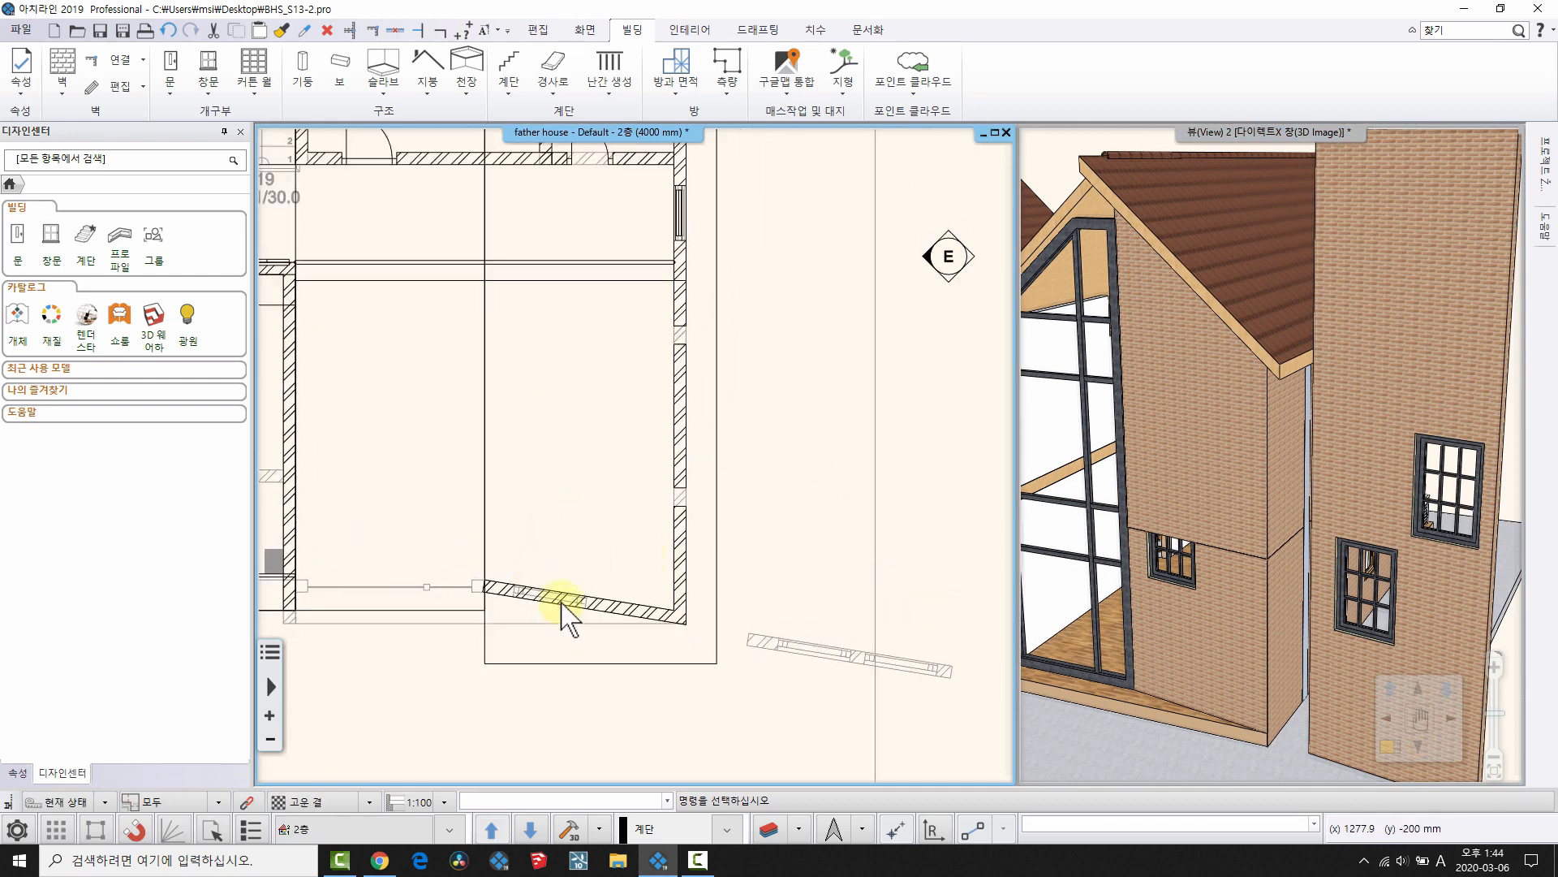
pyautogui.moveTo(1299, 453); pyautogui.dragTo(1290, 435)
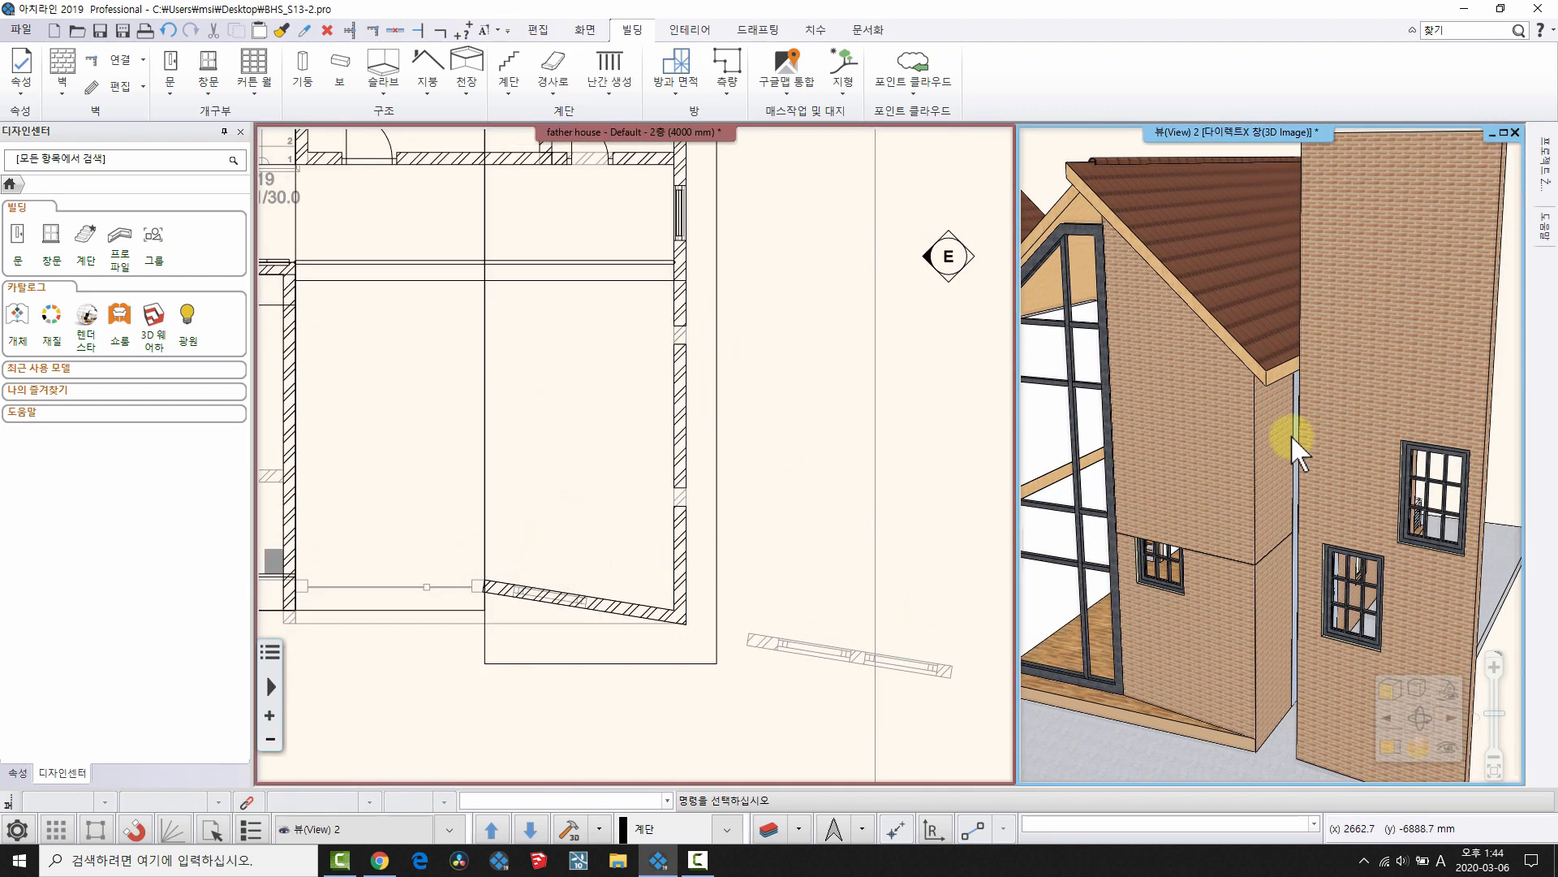
# - Create a similar window (유사개체 생성) from the detached wall's upper window on the second-floor angled wall
pyautogui.rightClick(1442, 491)
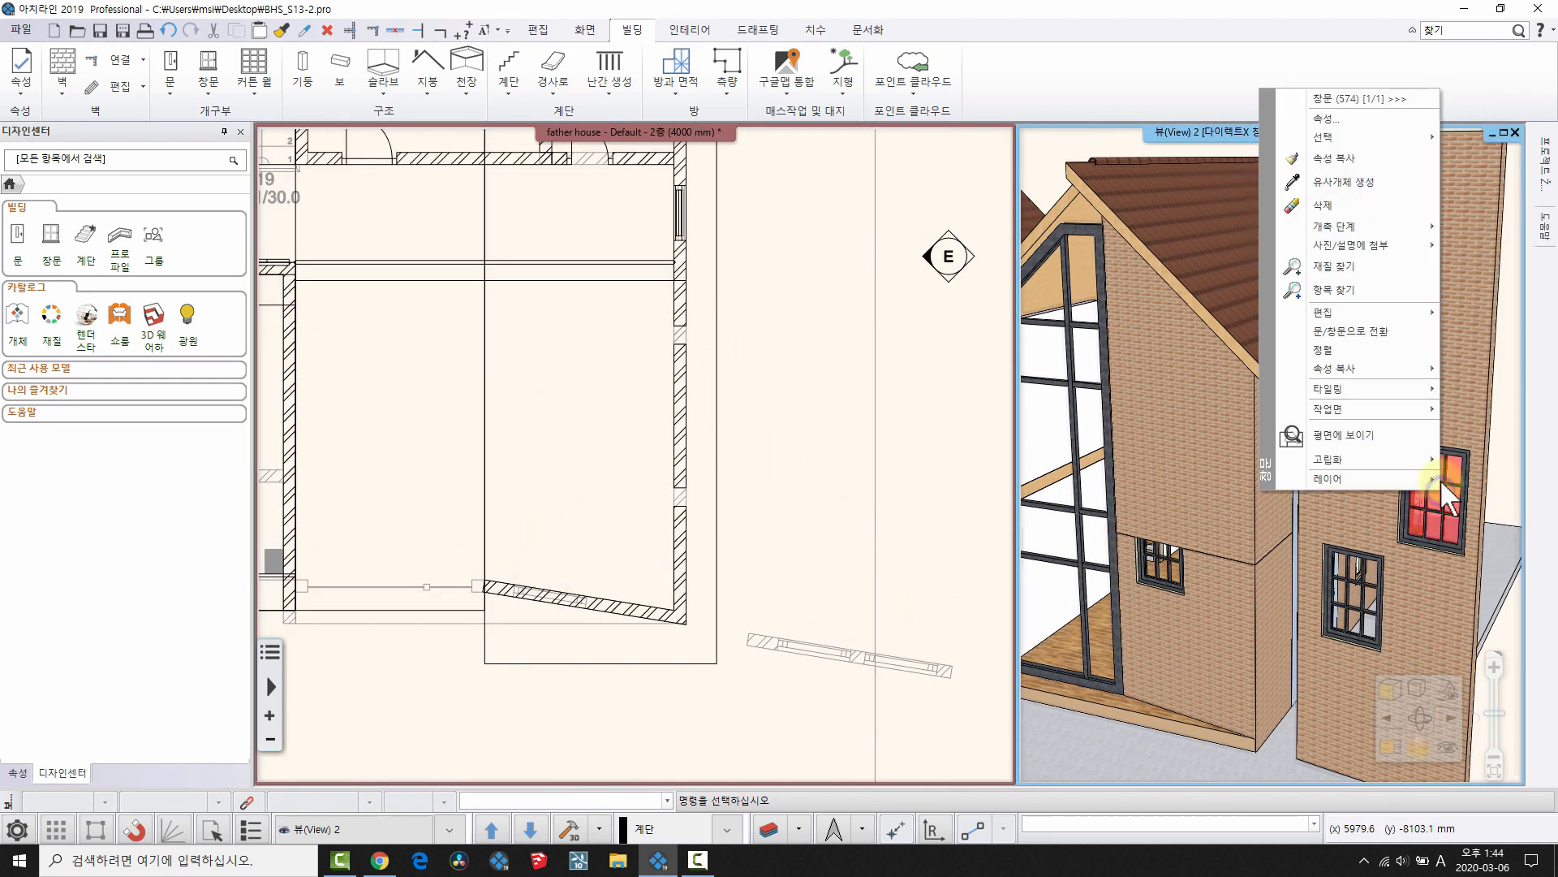
pyautogui.click(1352, 184)
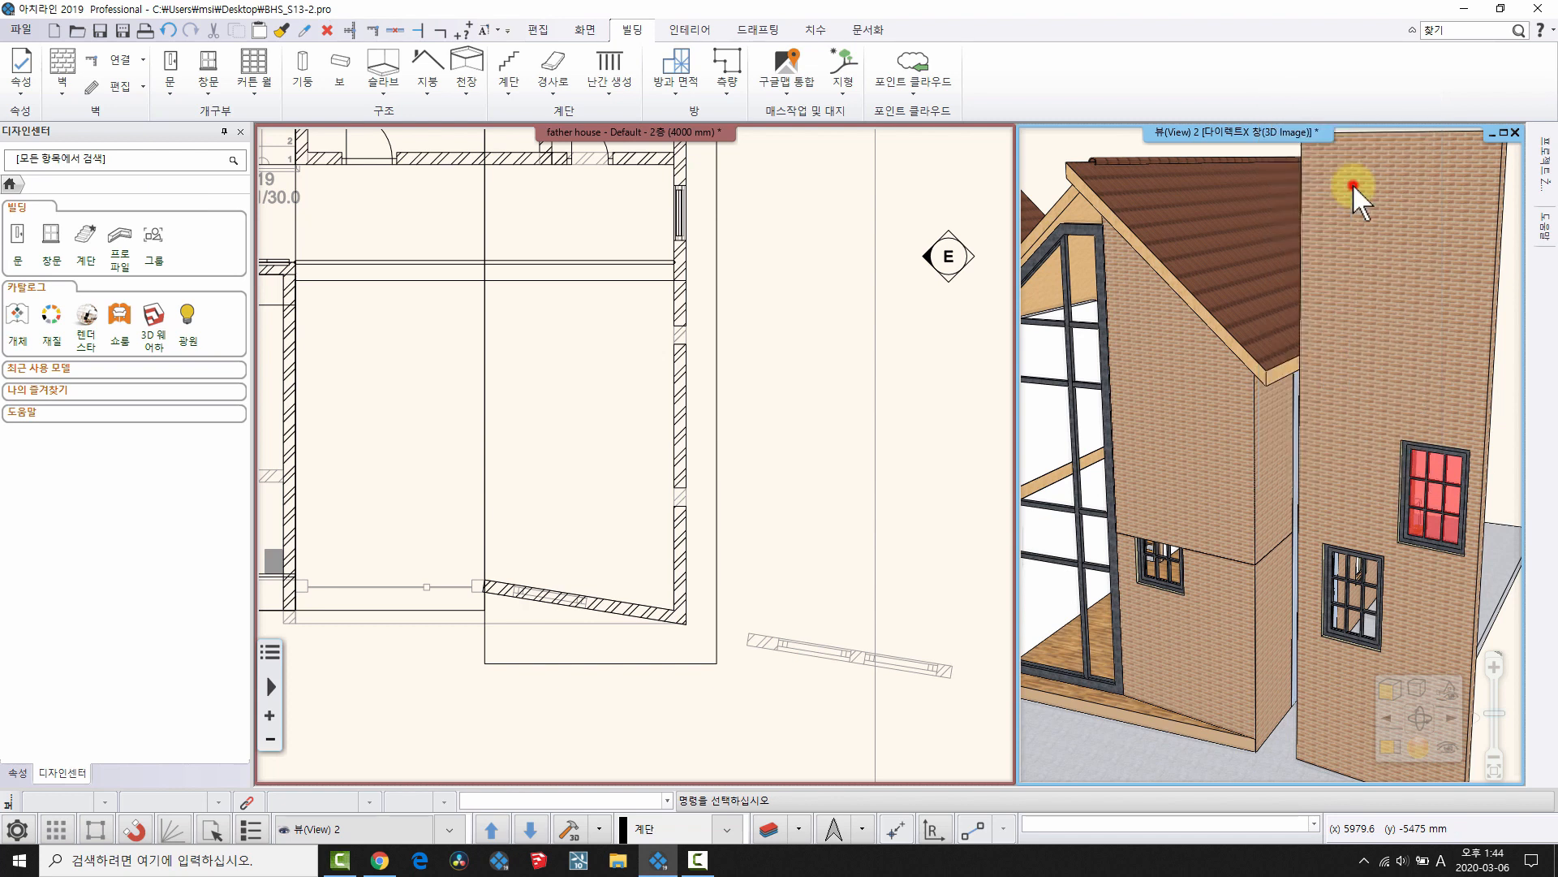
pyautogui.click(1207, 439)
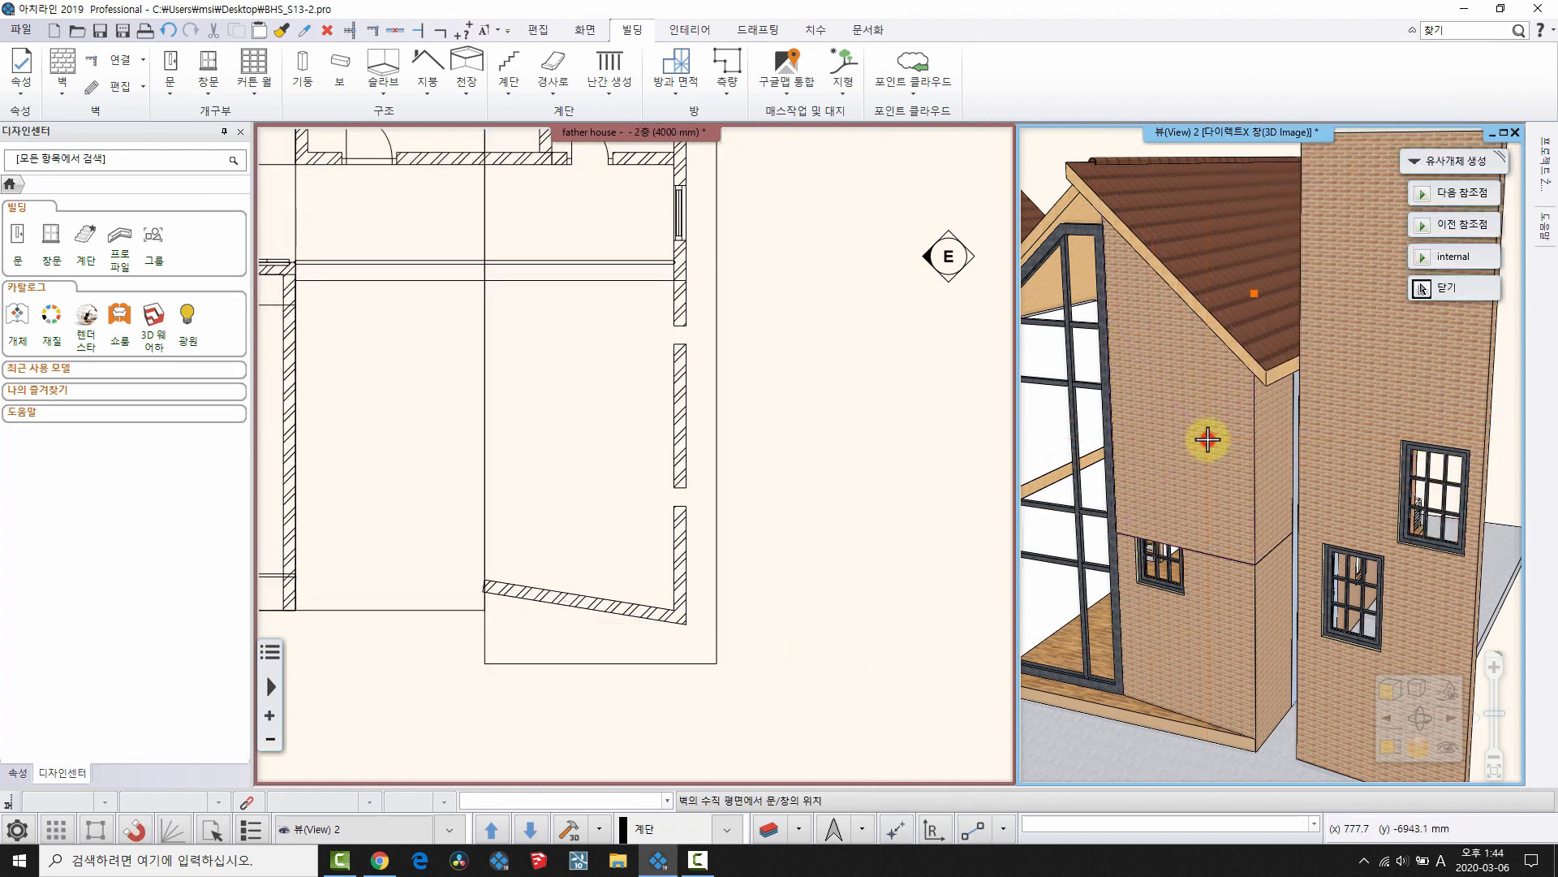
pyautogui.click(1131, 461)
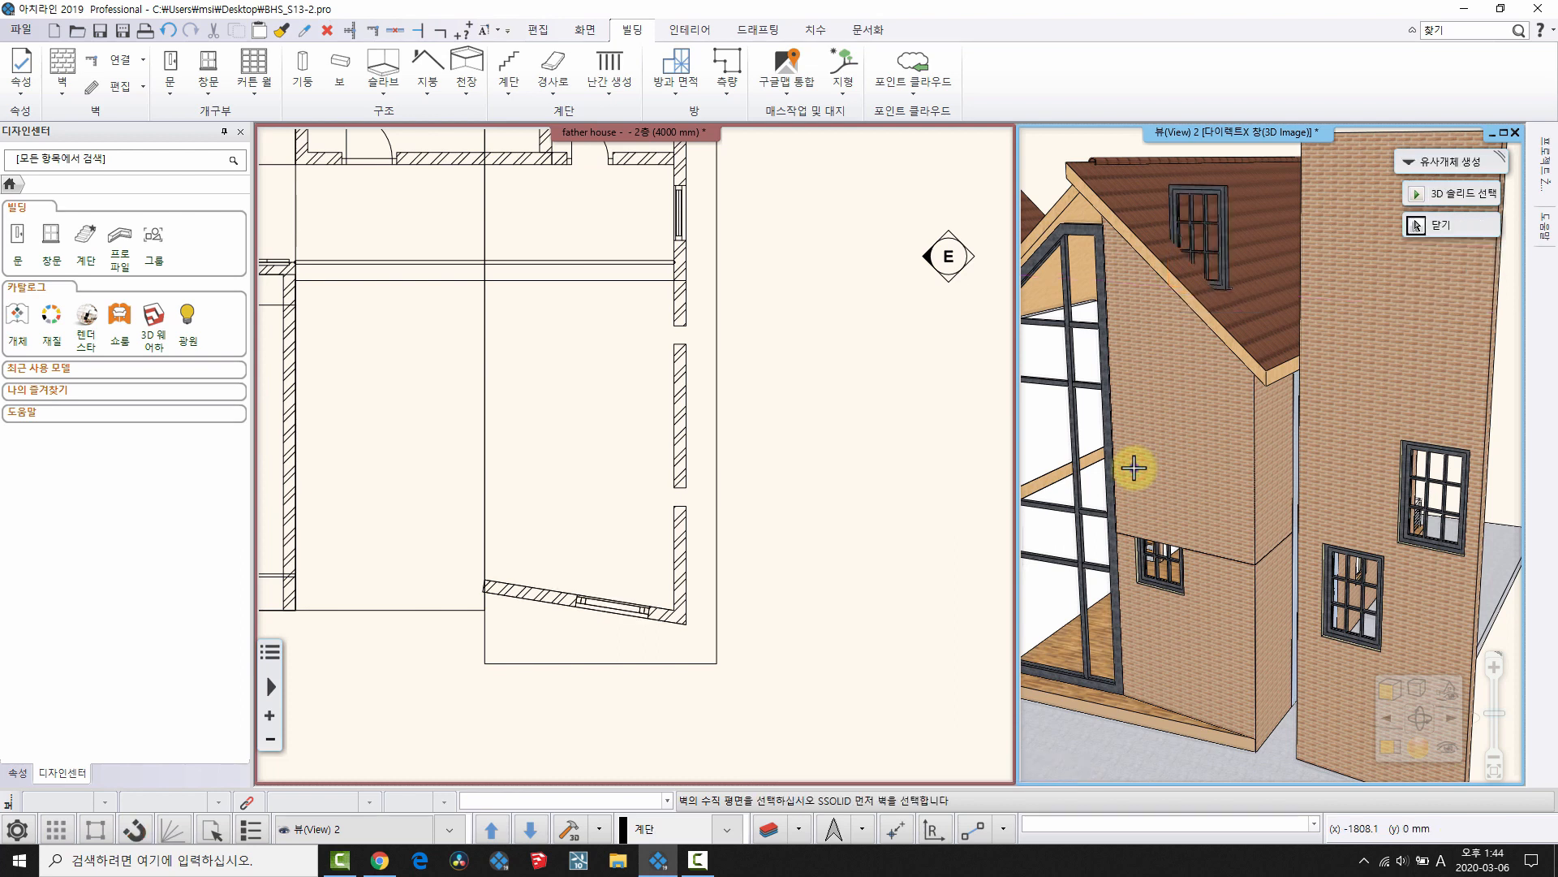
pyautogui.rightClick(1134, 468)
# - Check the start height of the detached wall's upper window and the base height of the second-floor angled wall
pyautogui.moveTo(1381, 481); pyautogui.dragTo(1323, 464, button='middle')
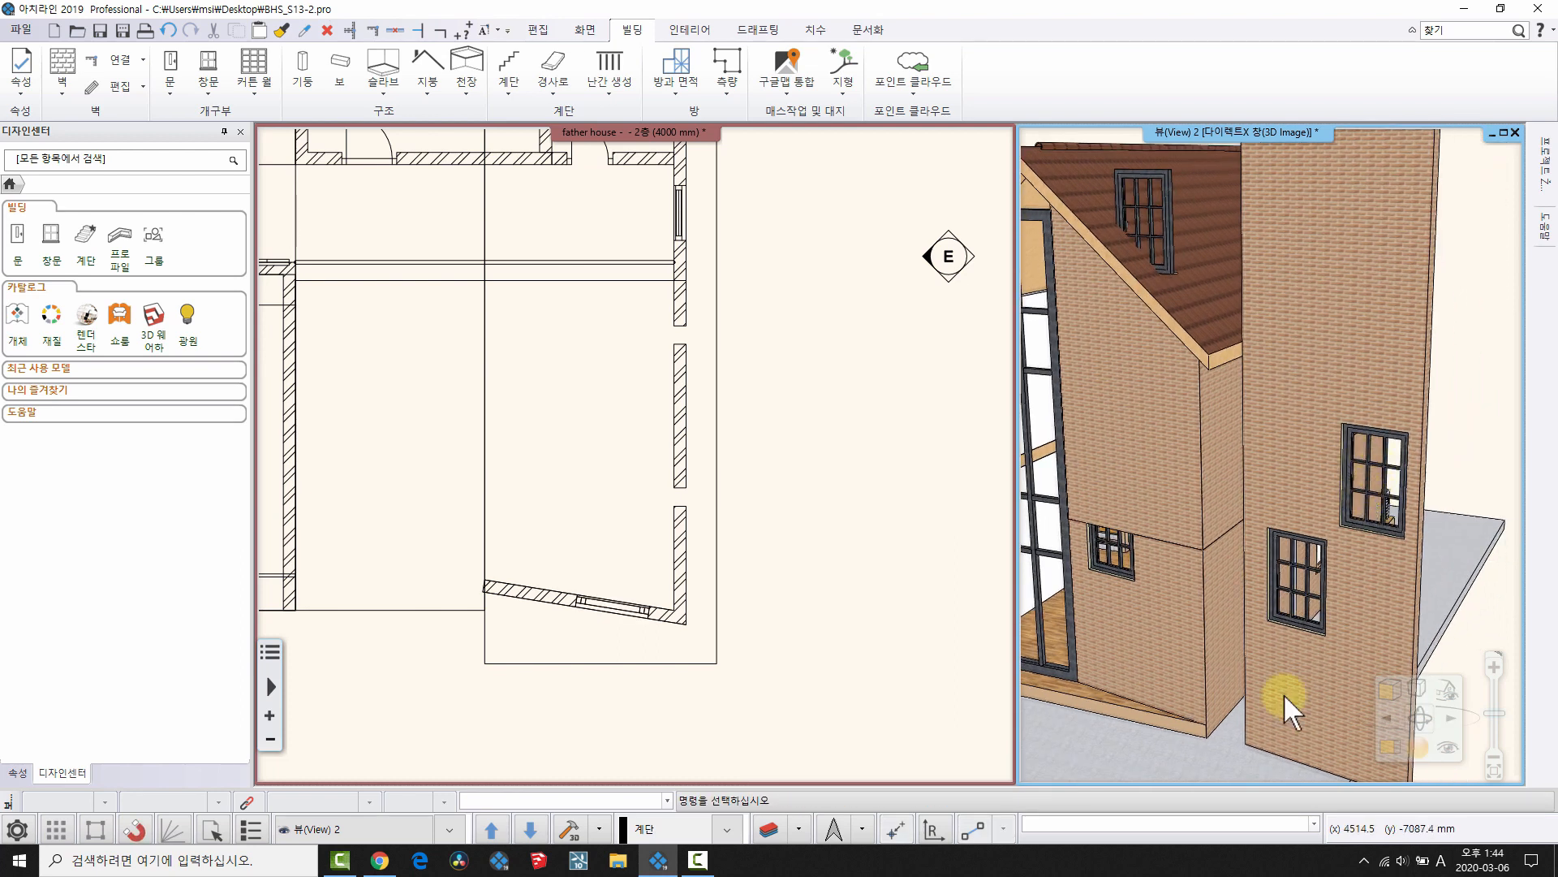
pyautogui.click(1362, 494)
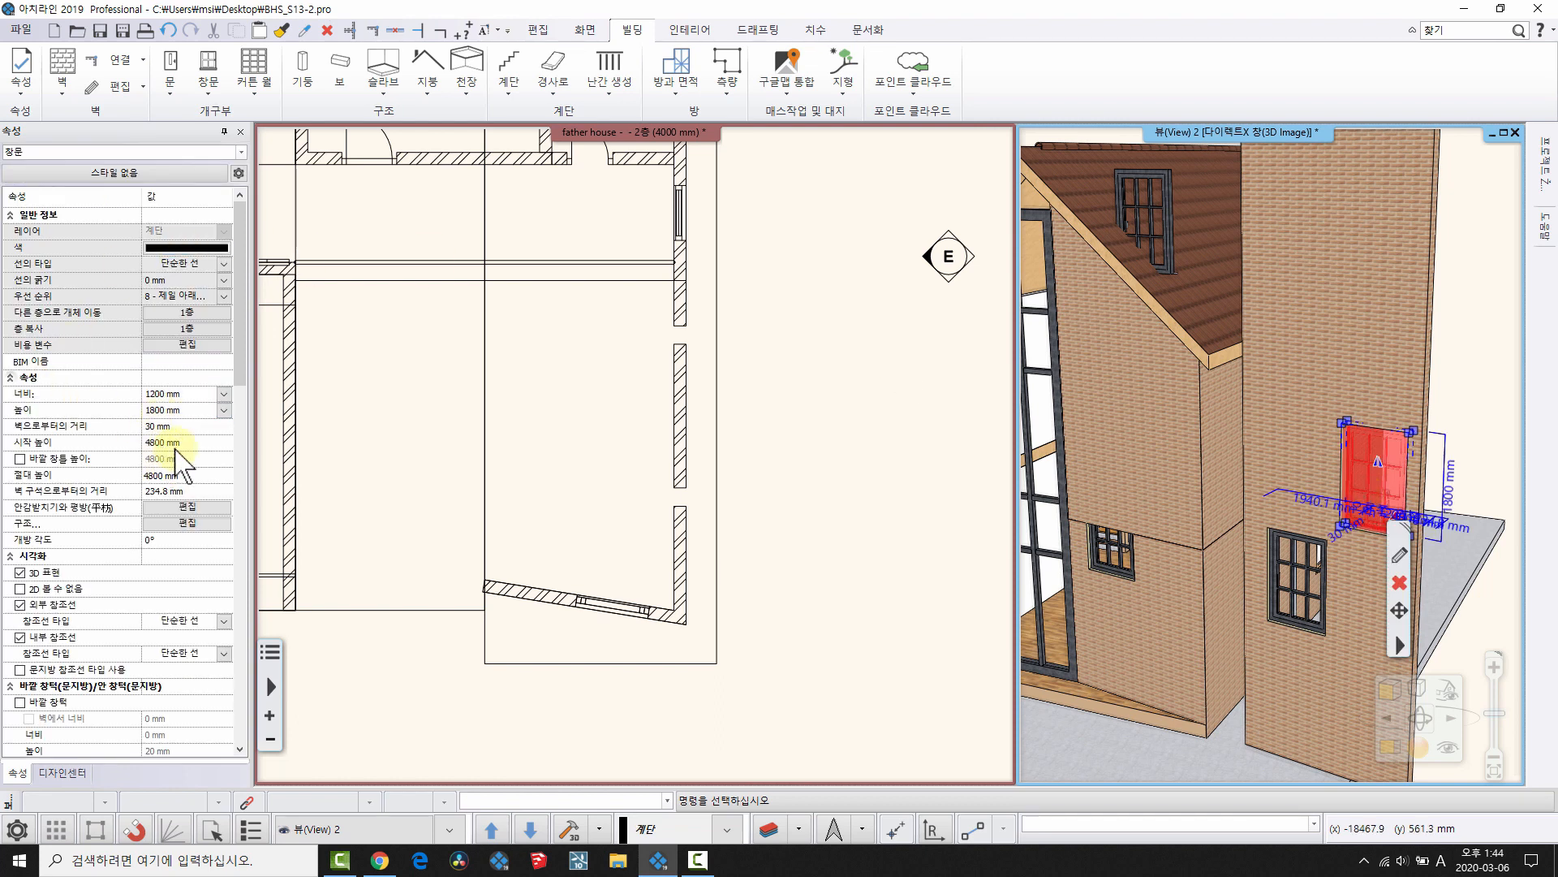
pyautogui.press('Escape')
pyautogui.moveTo(1266, 406); pyautogui.dragTo(1370, 445, button='middle')
pyautogui.click(1250, 456)
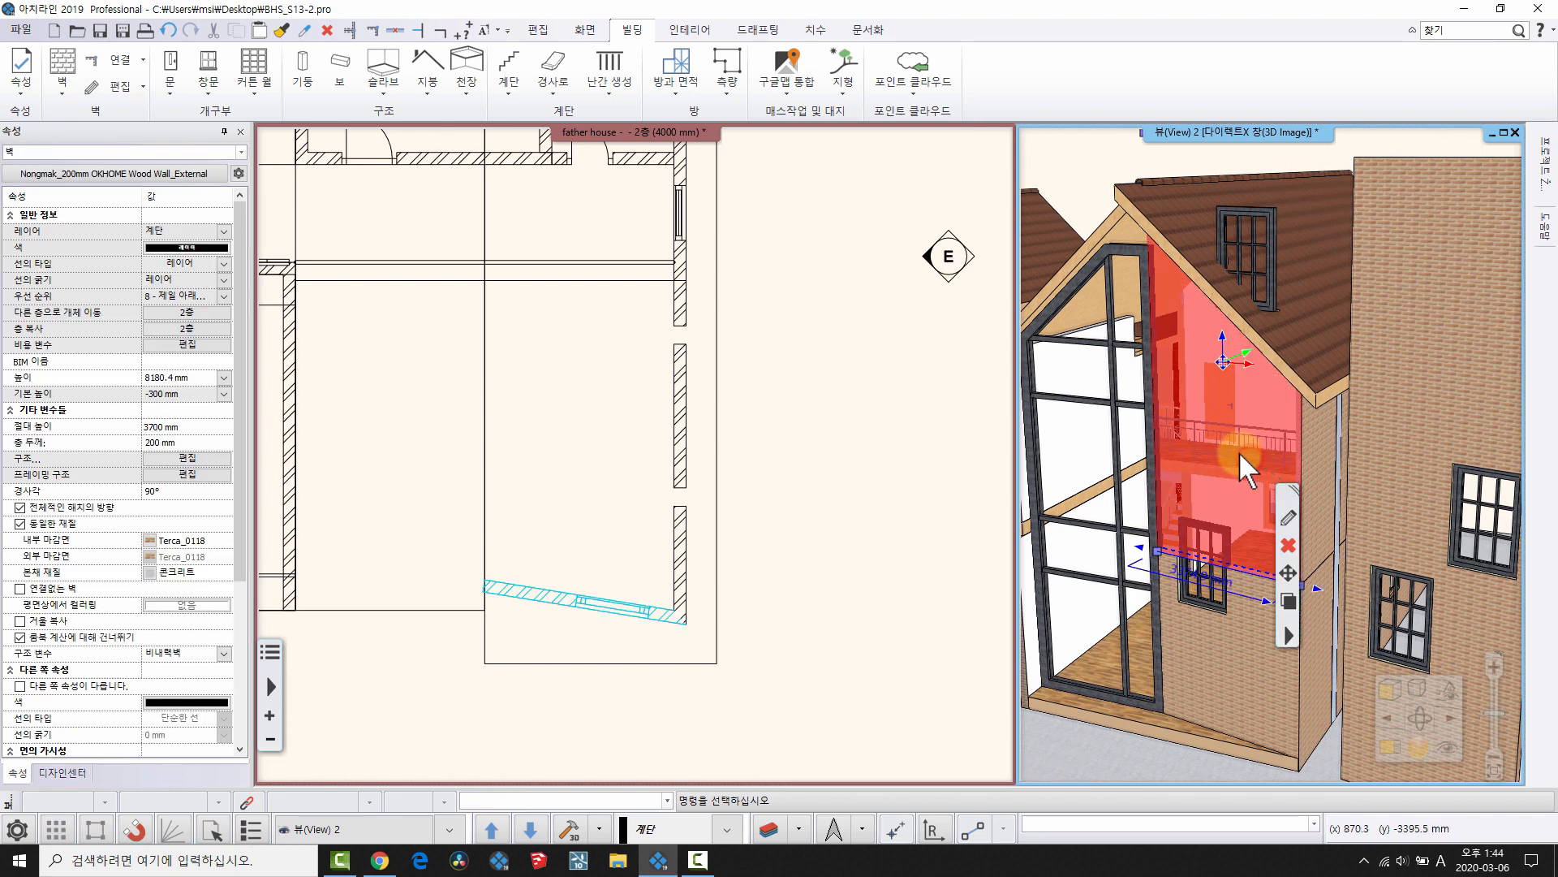
pyautogui.moveTo(1473, 509); pyautogui.dragTo(1414, 505, button='middle')
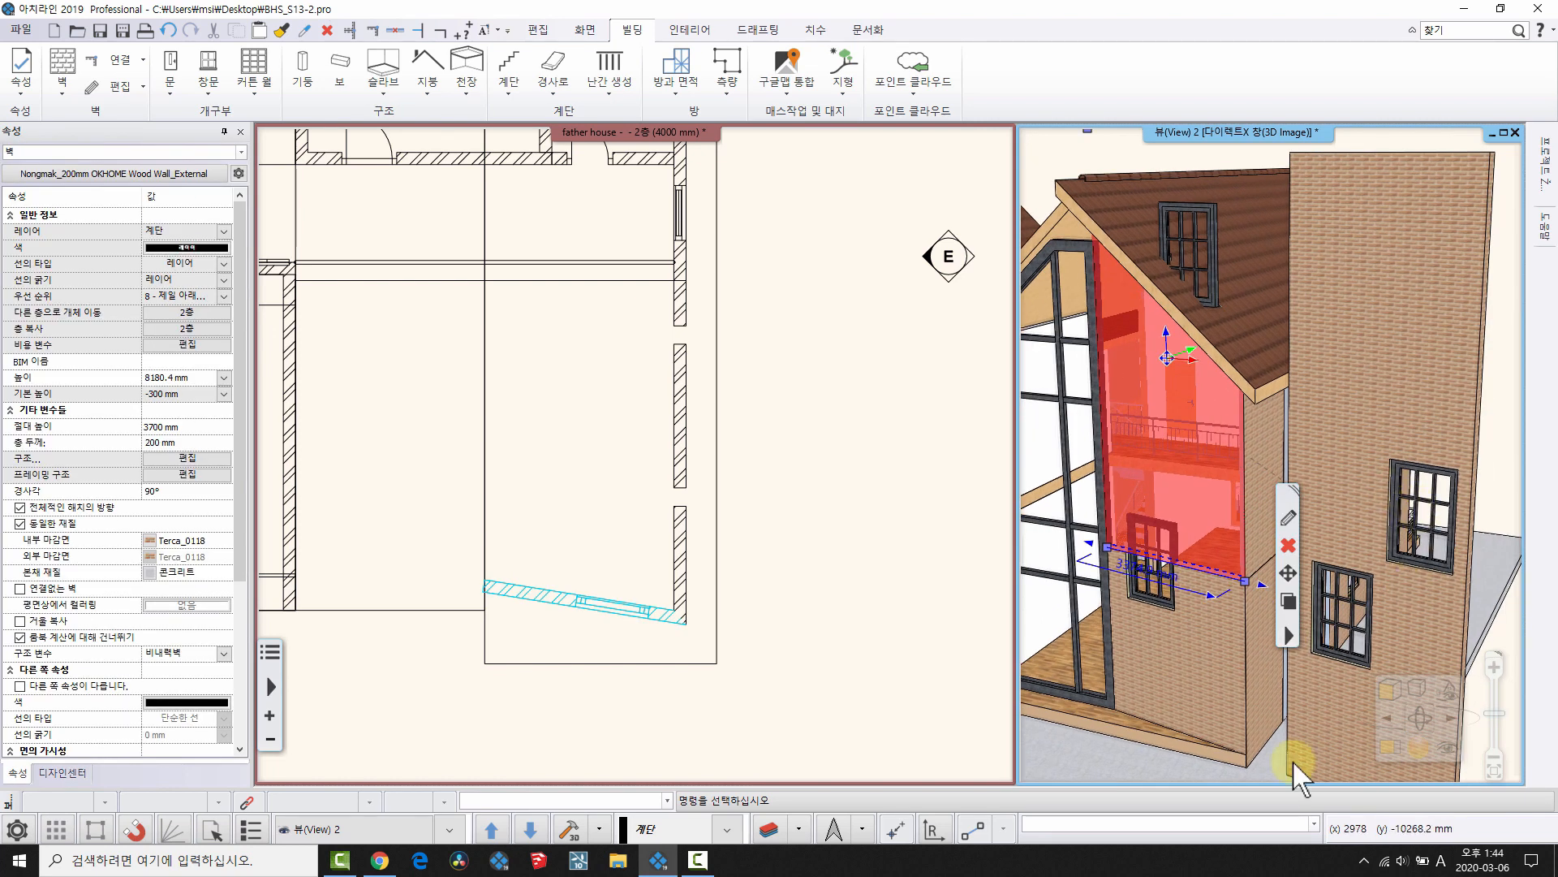
pyautogui.press('Escape')
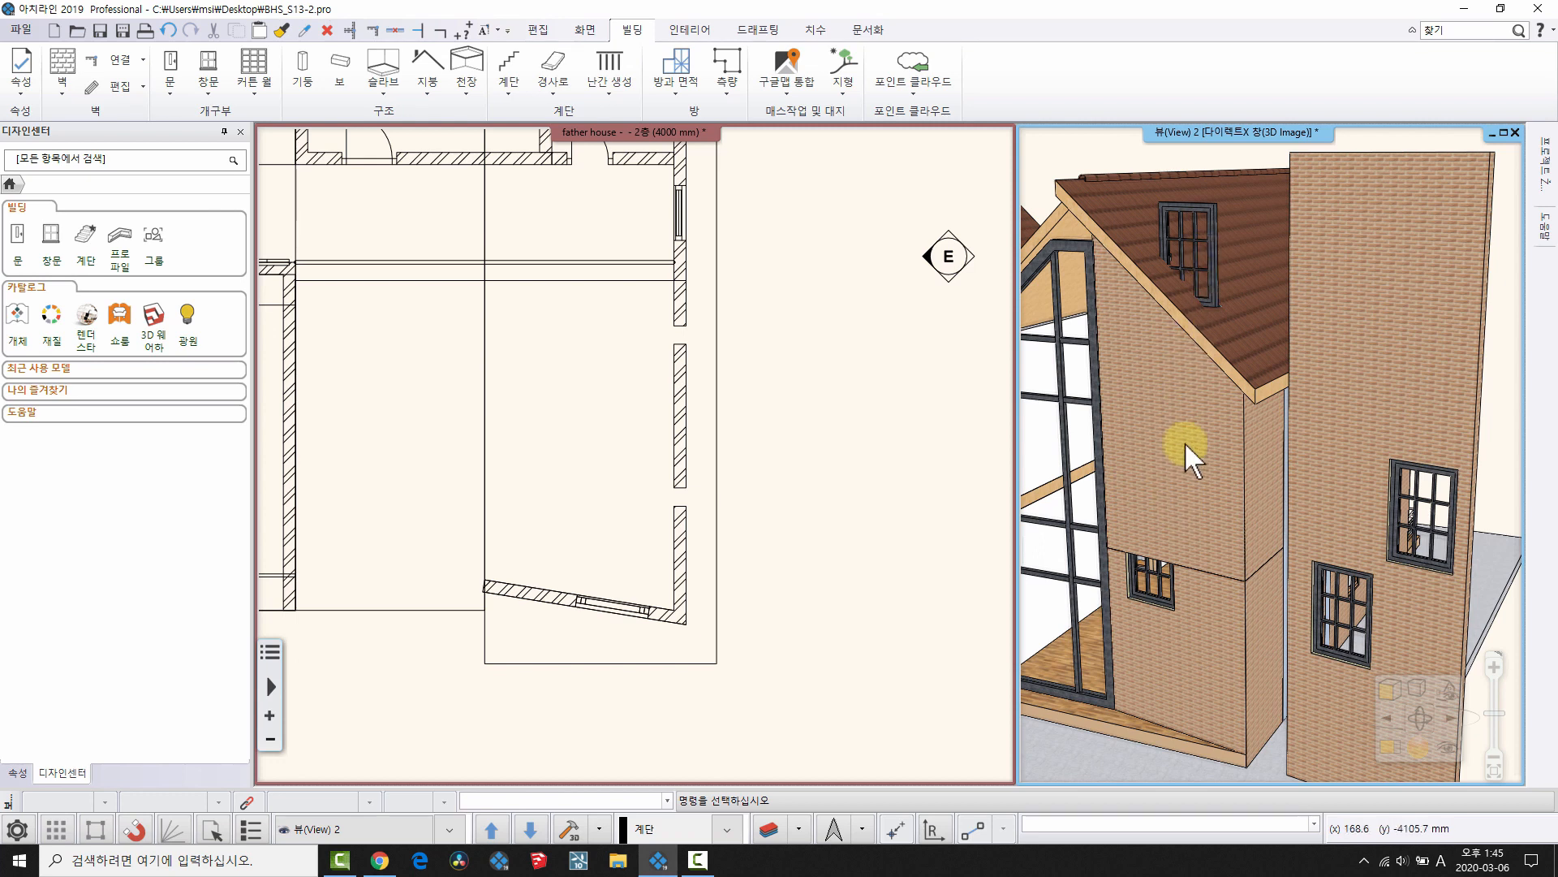
# - Compare the absolute height (절대 높이) of the new window with that of the detached wall's upper window
pyautogui.click(1180, 250)
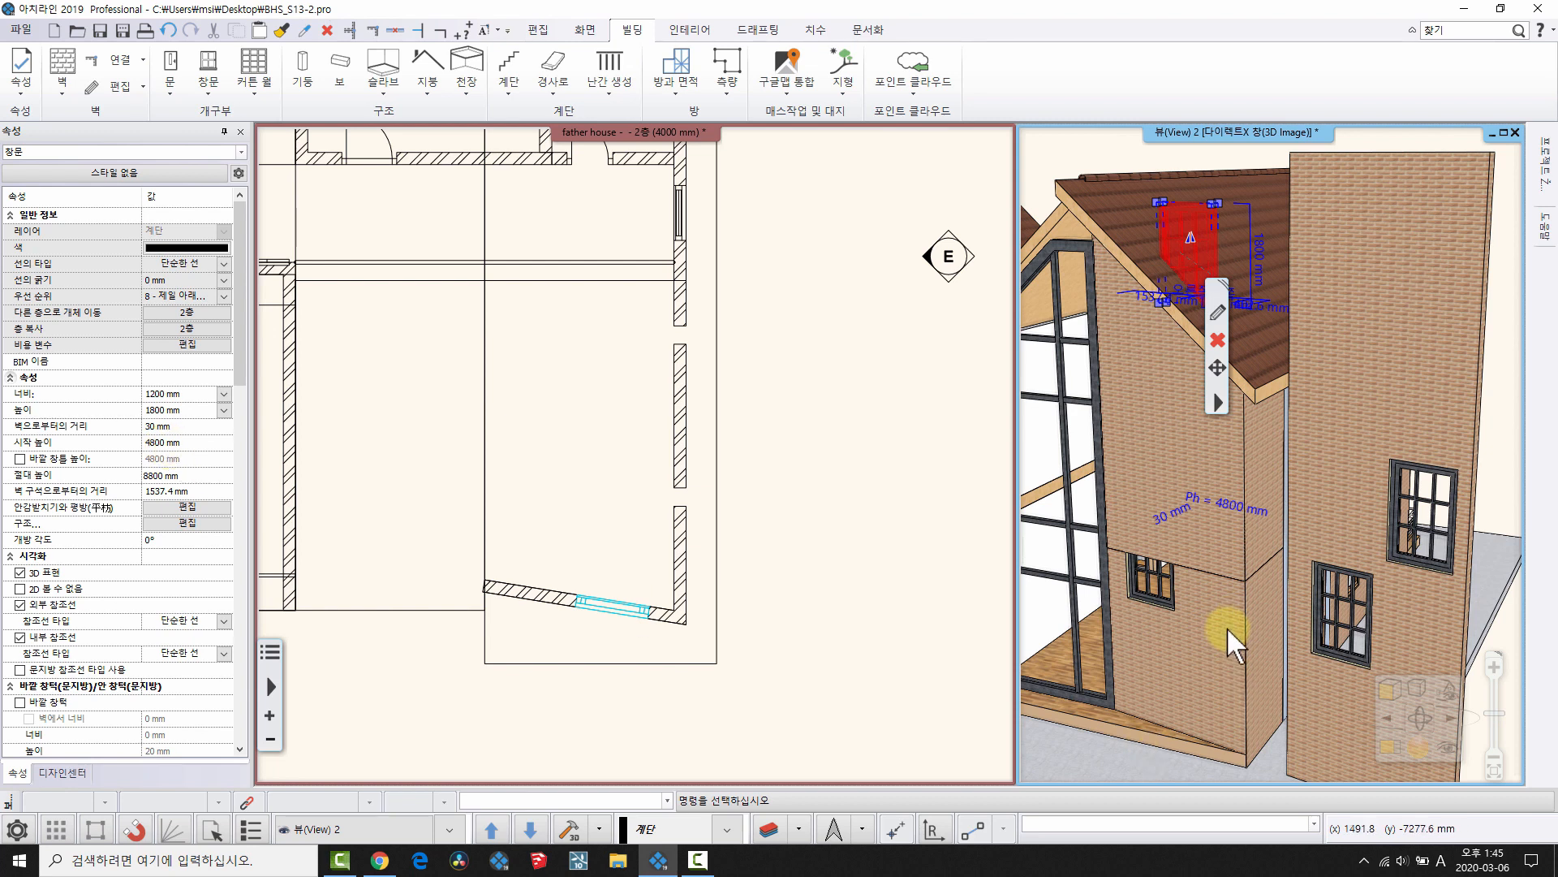
pyautogui.press('Escape')
pyautogui.click(1206, 248)
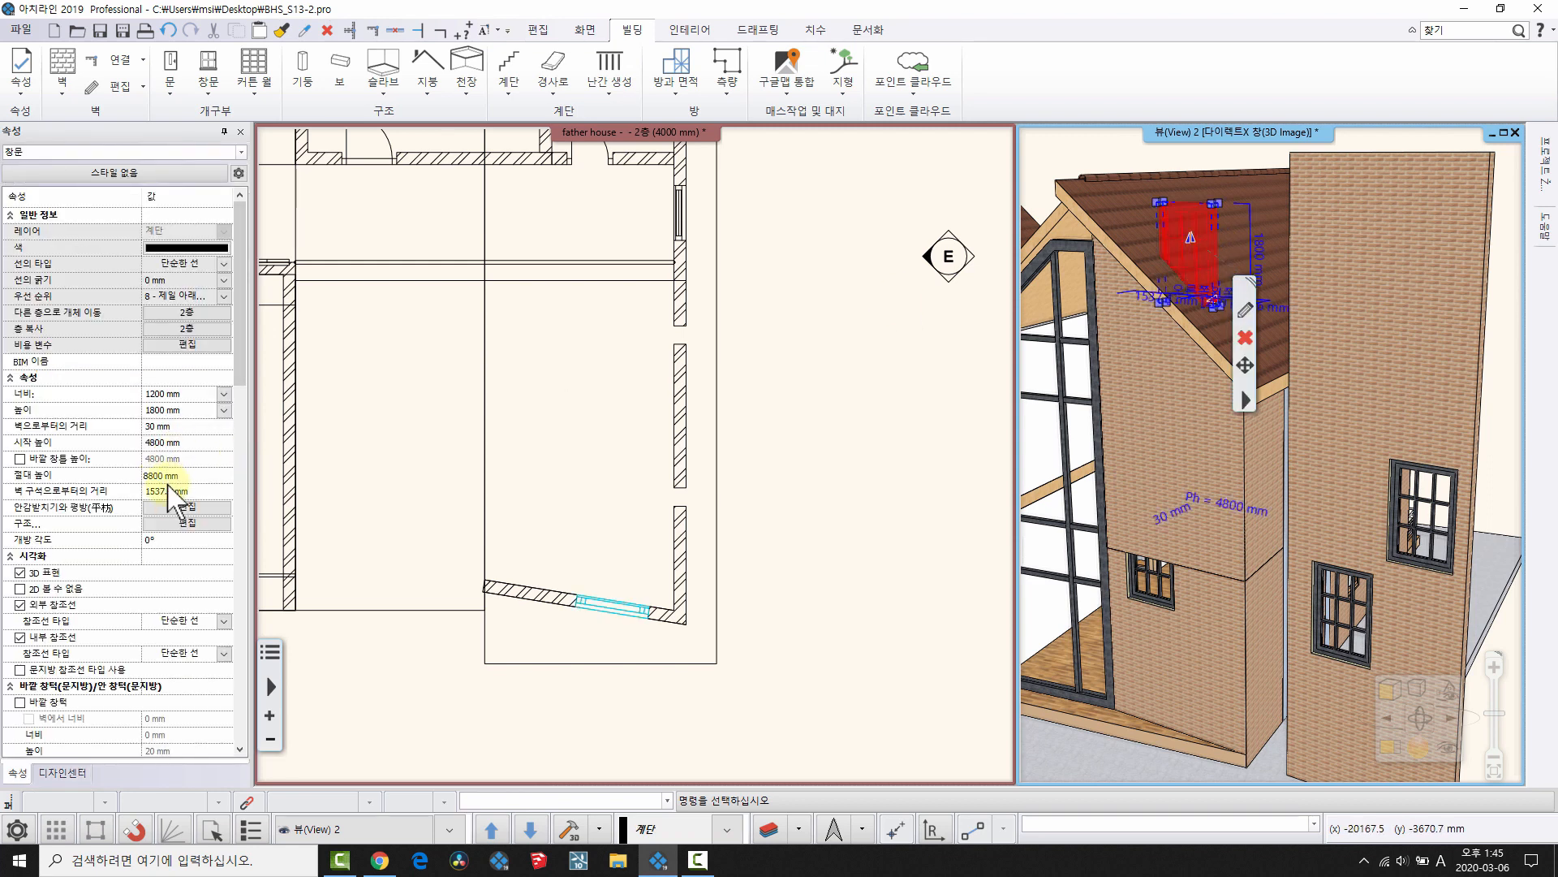
pyautogui.click(1426, 492)
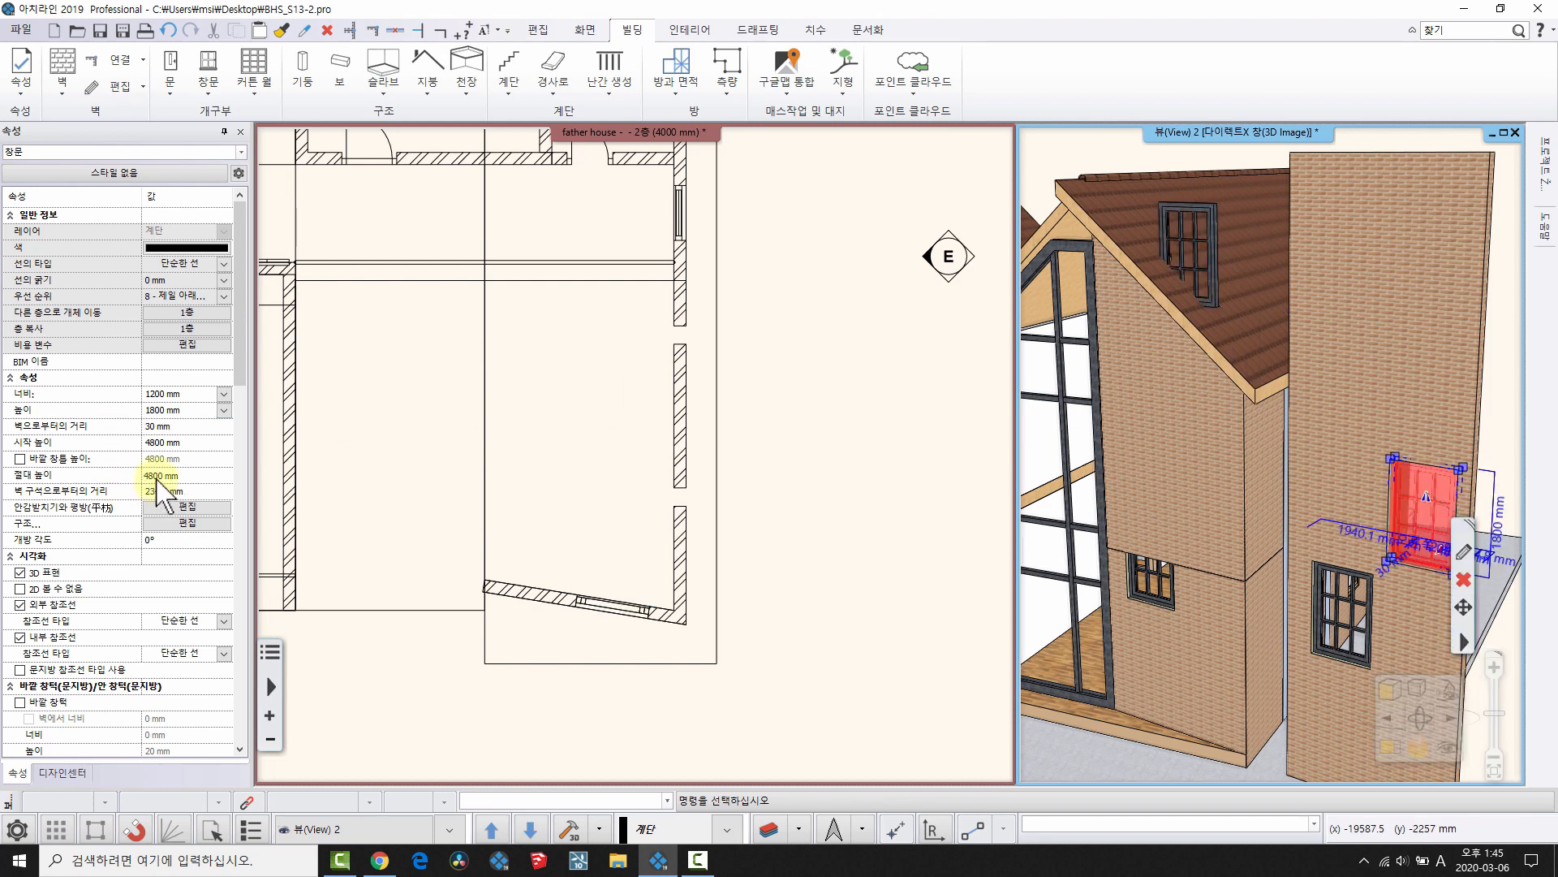
# - Lower the new window on the second-floor angled wall by setting its start height (시작 높이) to 800 mm
pyautogui.click(1184, 216)
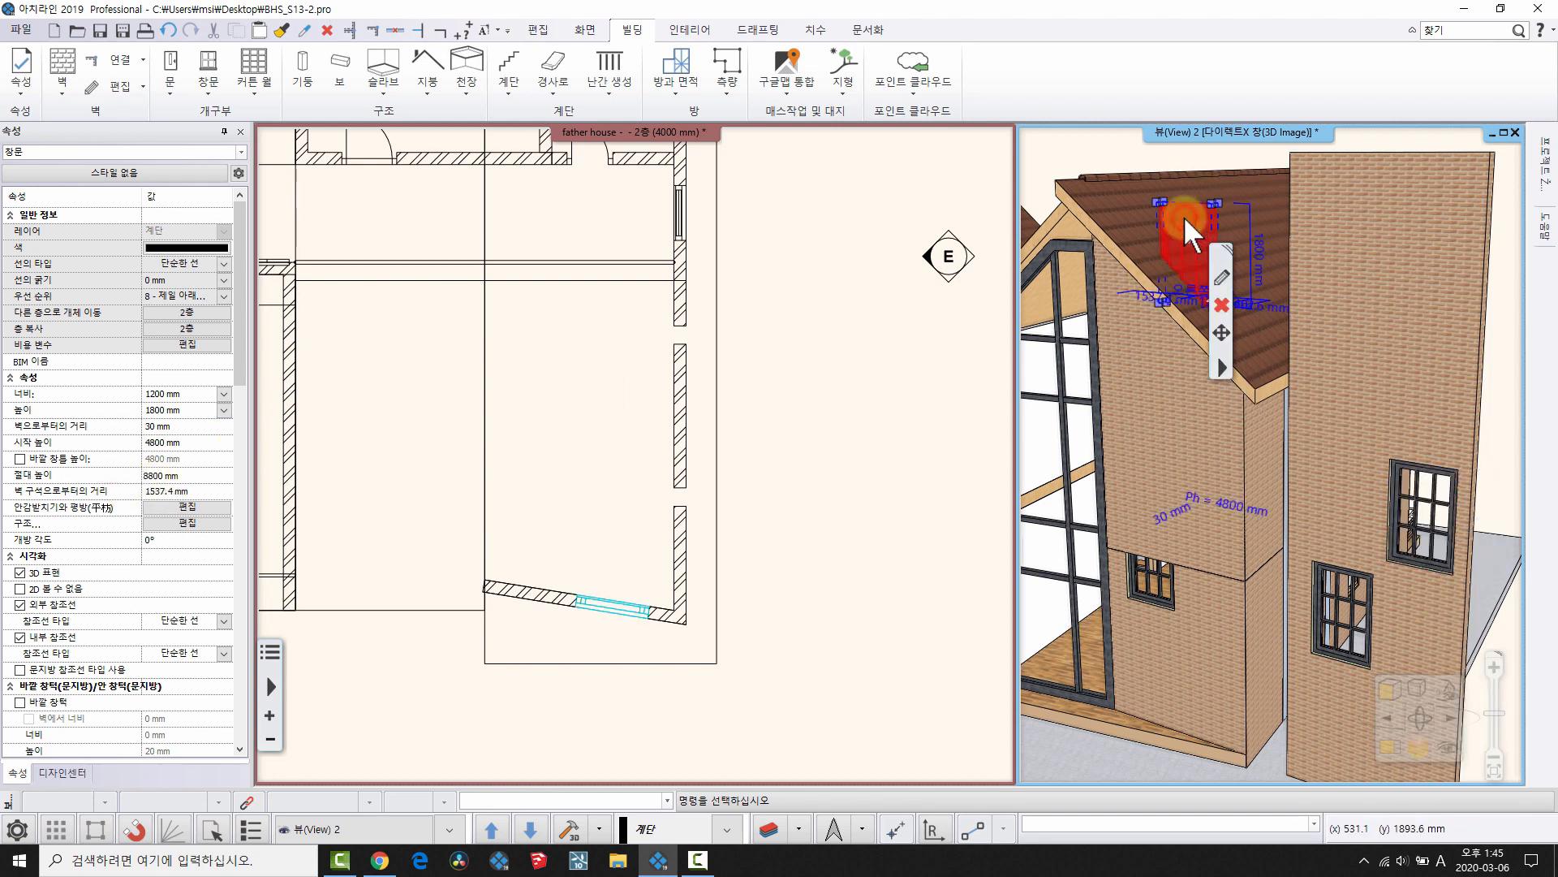
pyautogui.click(172, 444)
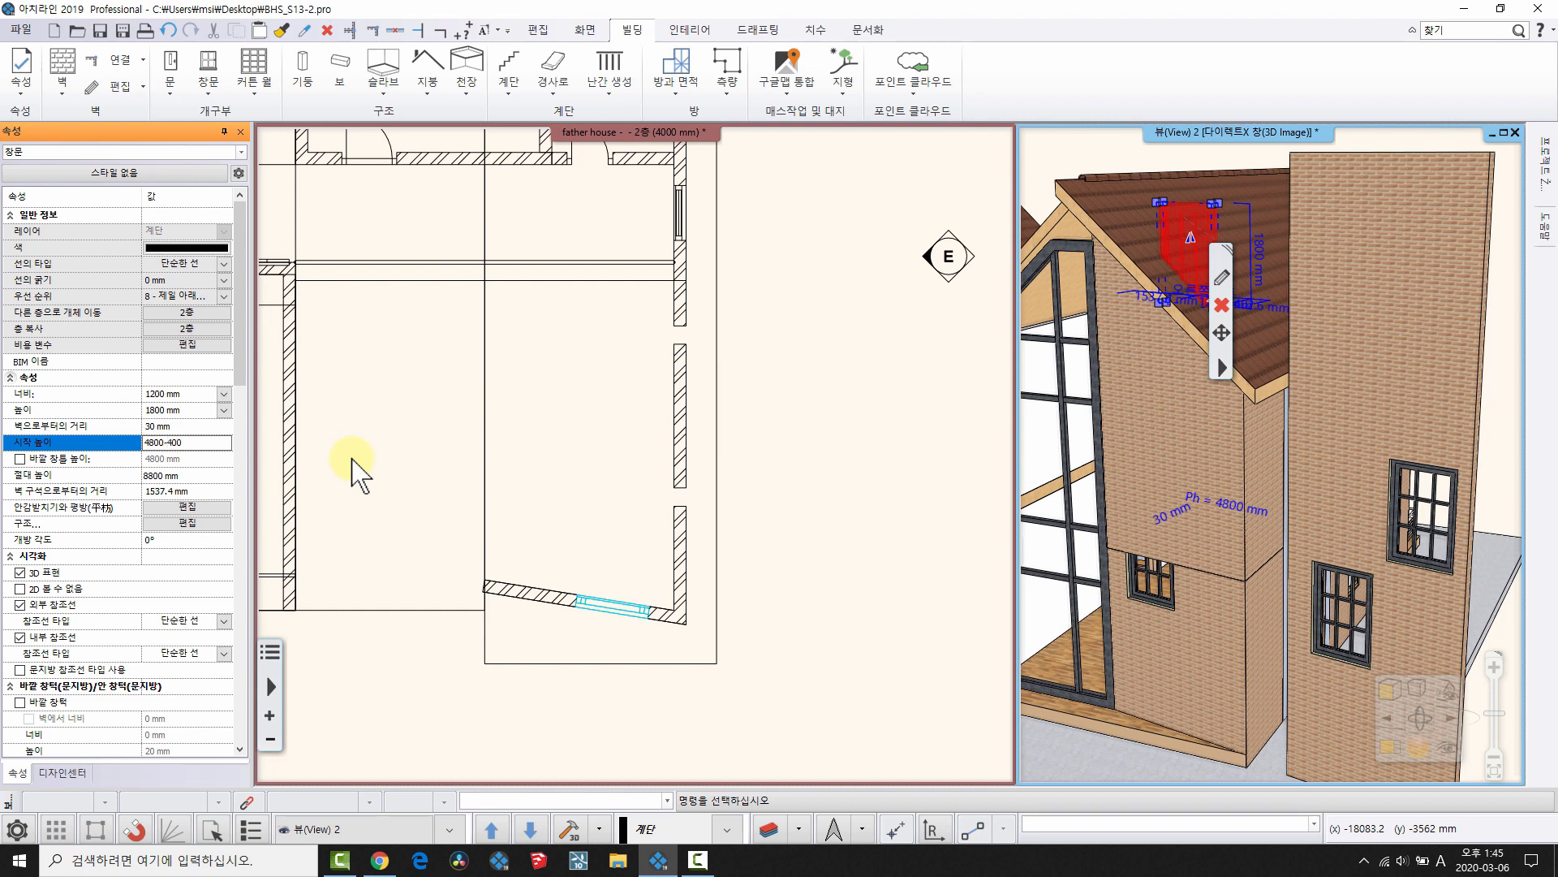
pyautogui.press('Return')
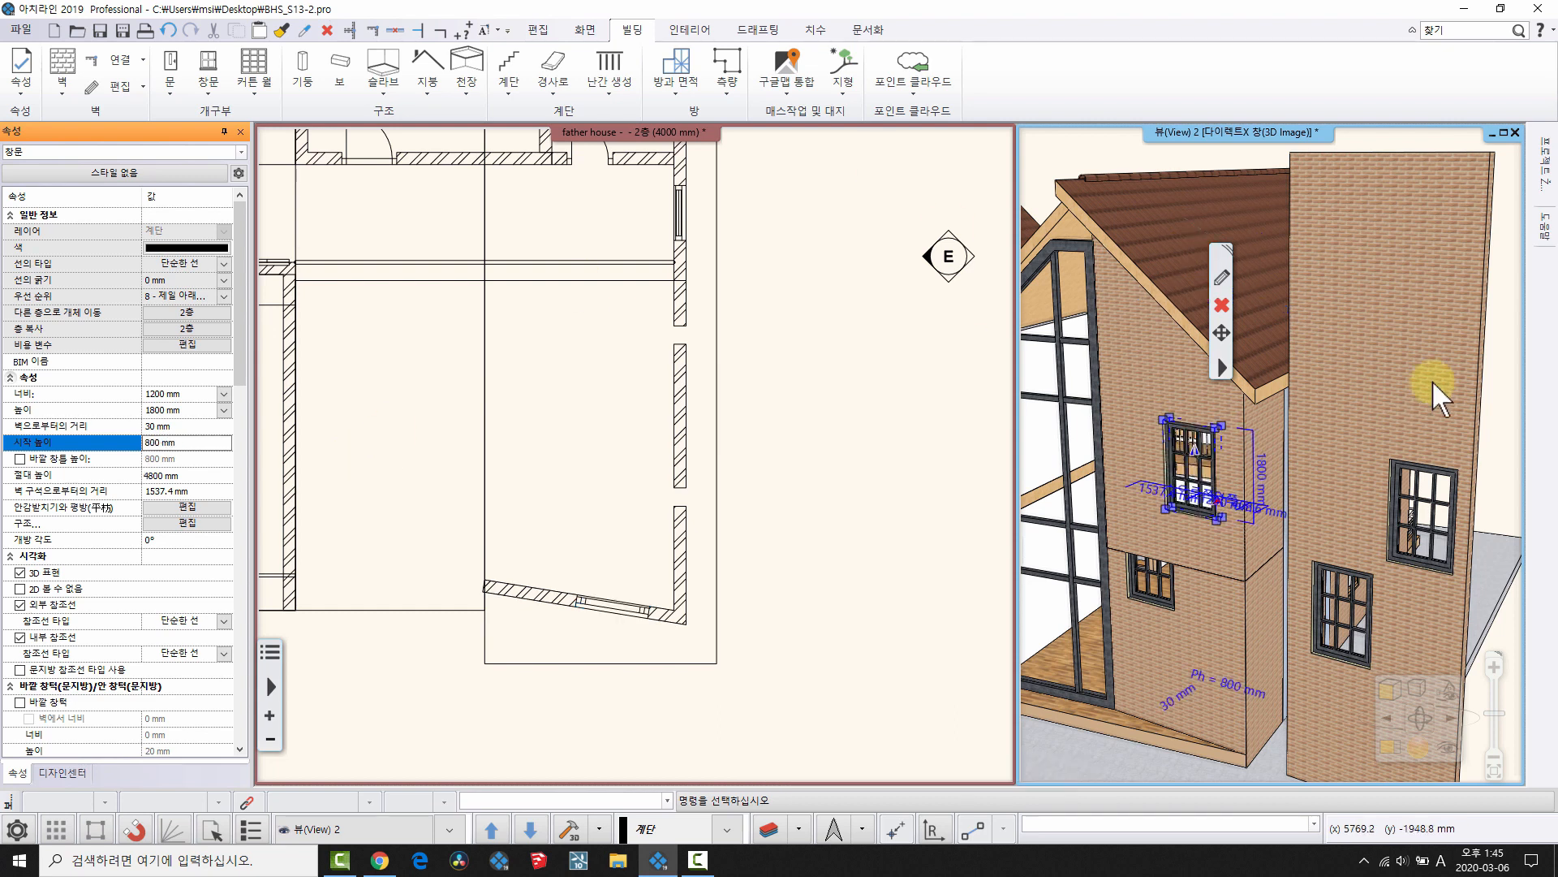
pyautogui.moveTo(1332, 456); pyautogui.dragTo(1113, 361, button='middle')
pyautogui.press('Escape')
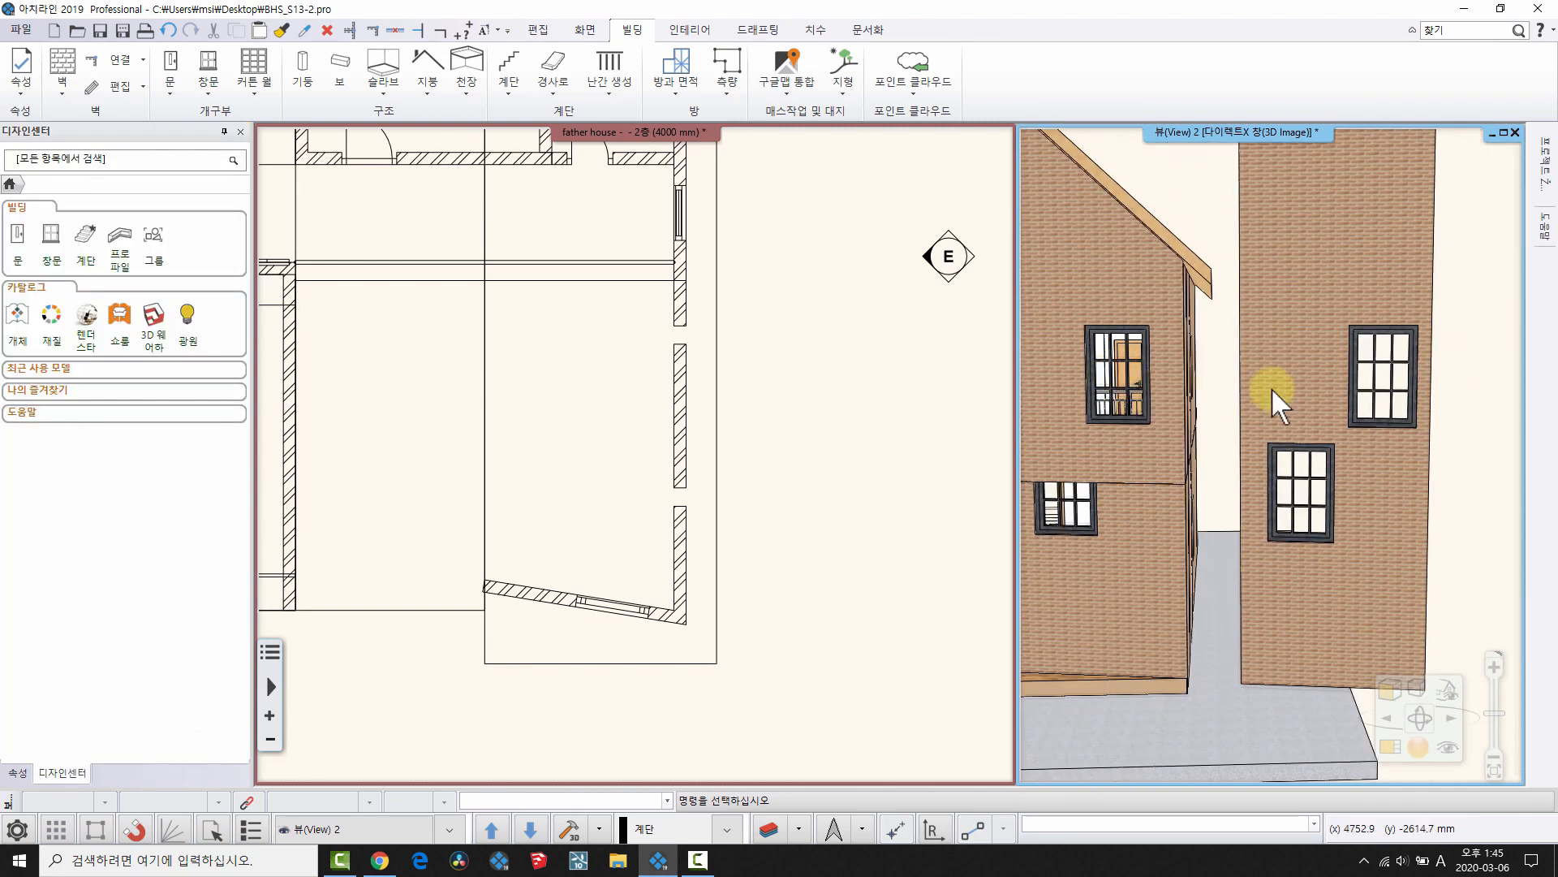
# - Check the distance from the detached wall's upper window to the wall end in the first-floor (1층) plan
pyautogui.moveTo(1276, 390); pyautogui.dragTo(1170, 422, button='middle')
pyautogui.moveTo(1328, 446); pyautogui.dragTo(1394, 448, button='middle')
pyautogui.click(1394, 448)
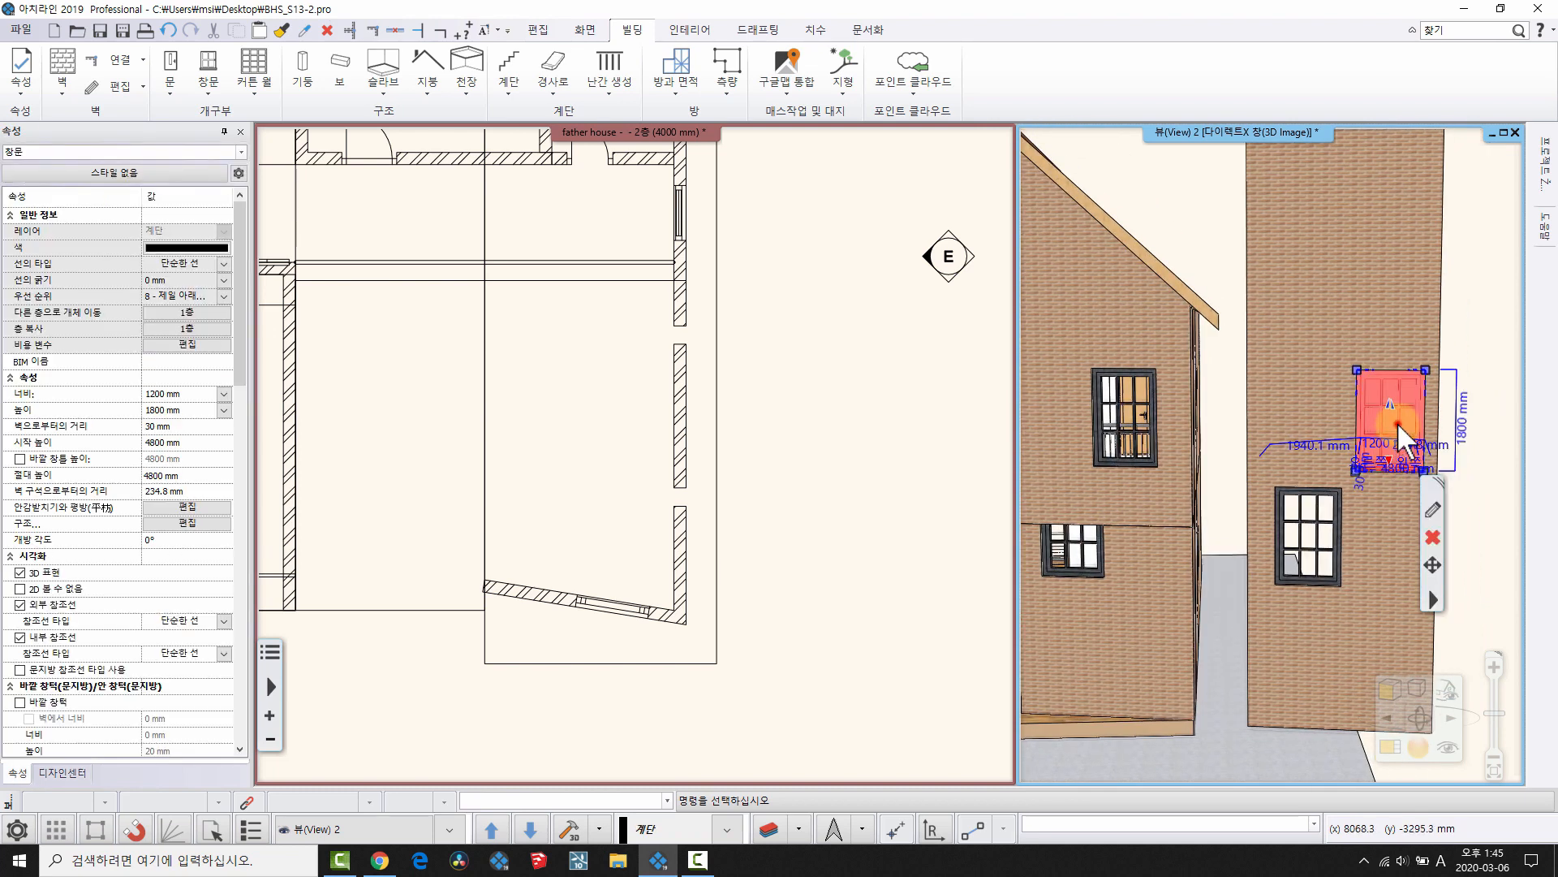
pyautogui.doubleClick(1398, 424)
pyautogui.scroll(-2, 669, 464)
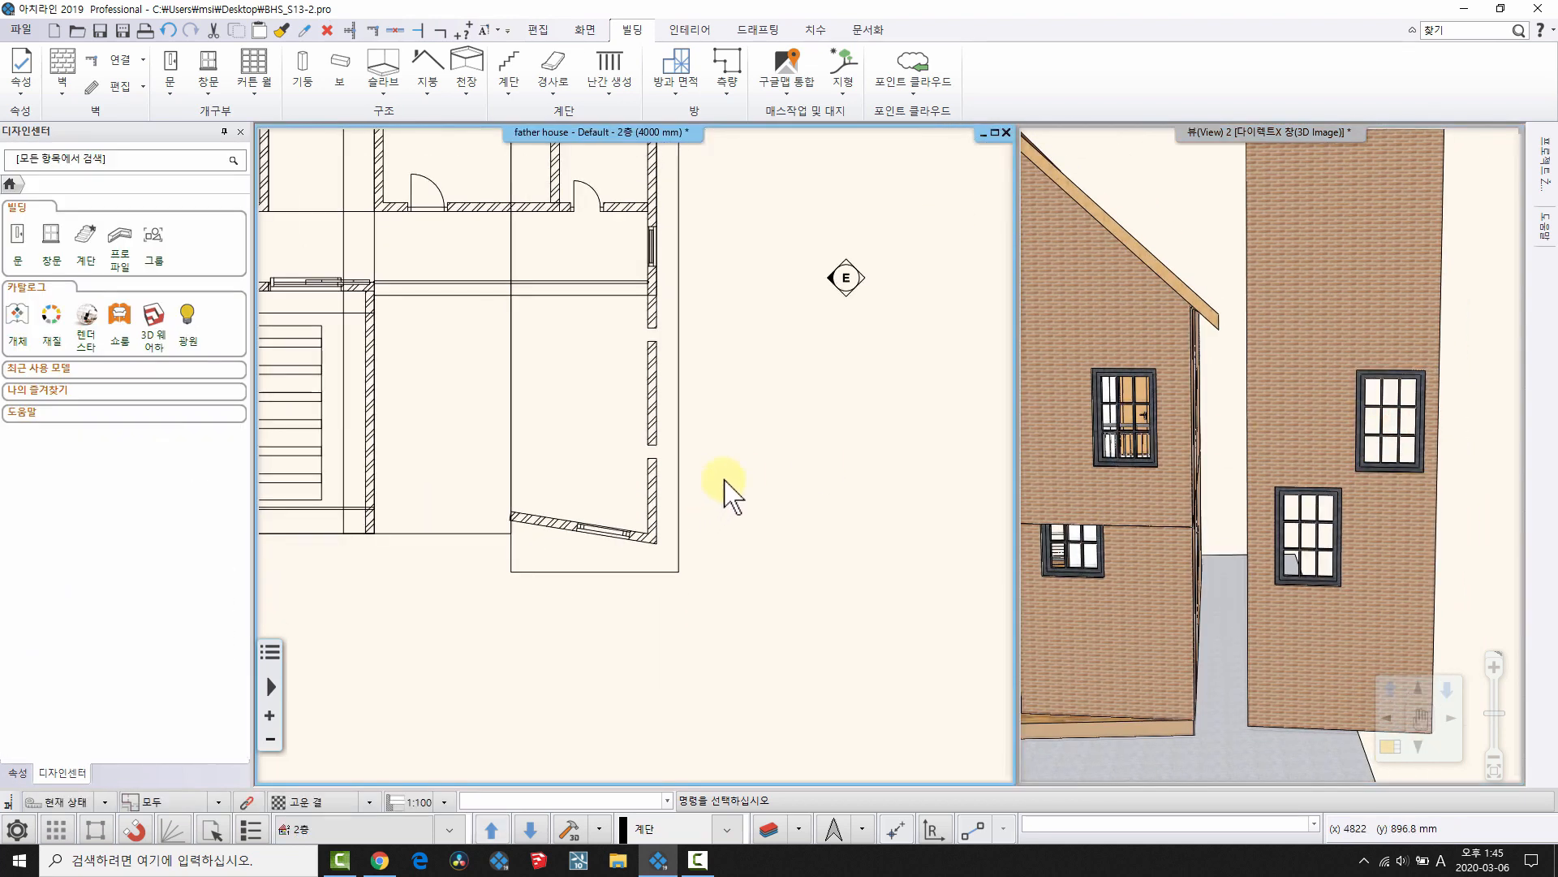
pyautogui.press('pagedown')
pyautogui.scroll(2, 764, 556)
pyautogui.click(712, 432)
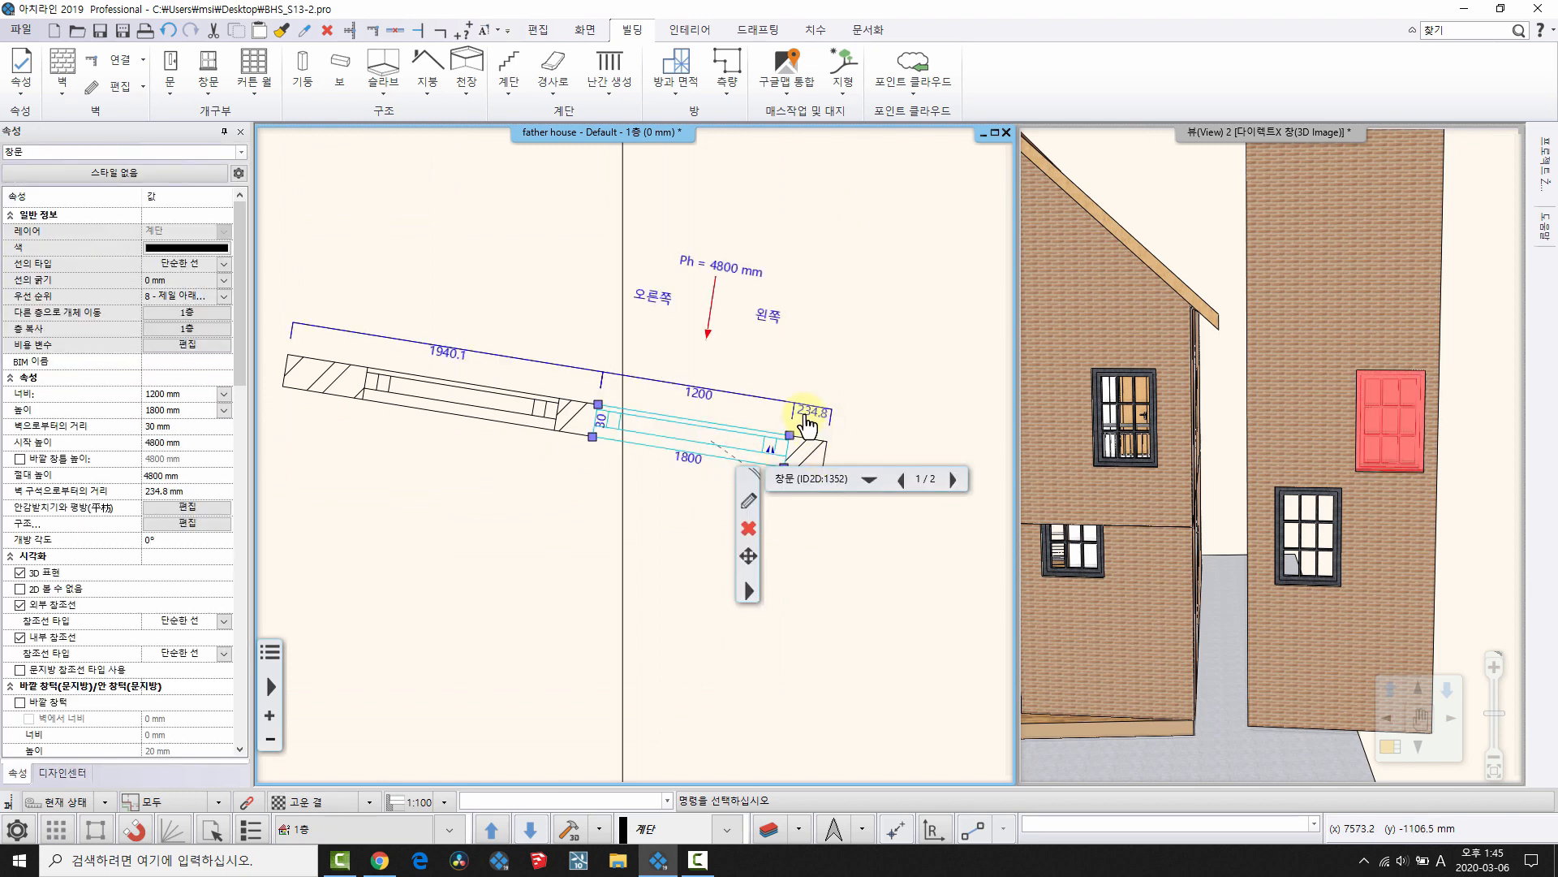
pyautogui.scroll(-3, 890, 409)
pyautogui.moveTo(852, 481); pyautogui.dragTo(967, 528, button='middle')
pyautogui.press('Escape')
pyautogui.scroll(1, 538, 391)
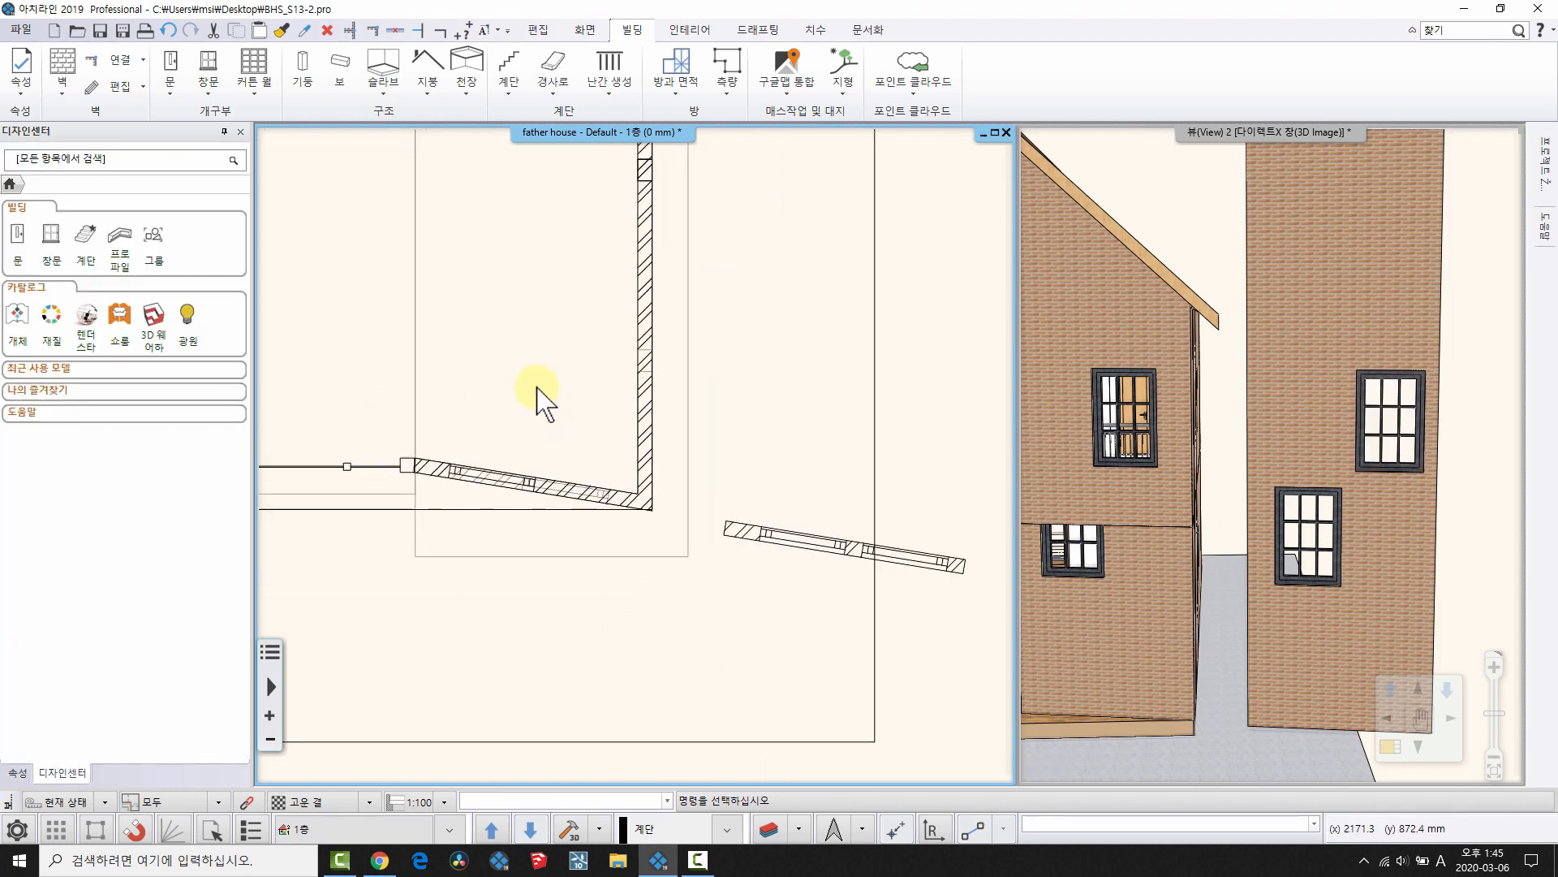
# - In the second-floor (2층) plan, set the new window's distance to the side-wall corner to 235 mm
pyautogui.press('pageup')
pyautogui.scroll(2, 575, 493)
pyautogui.click(586, 464)
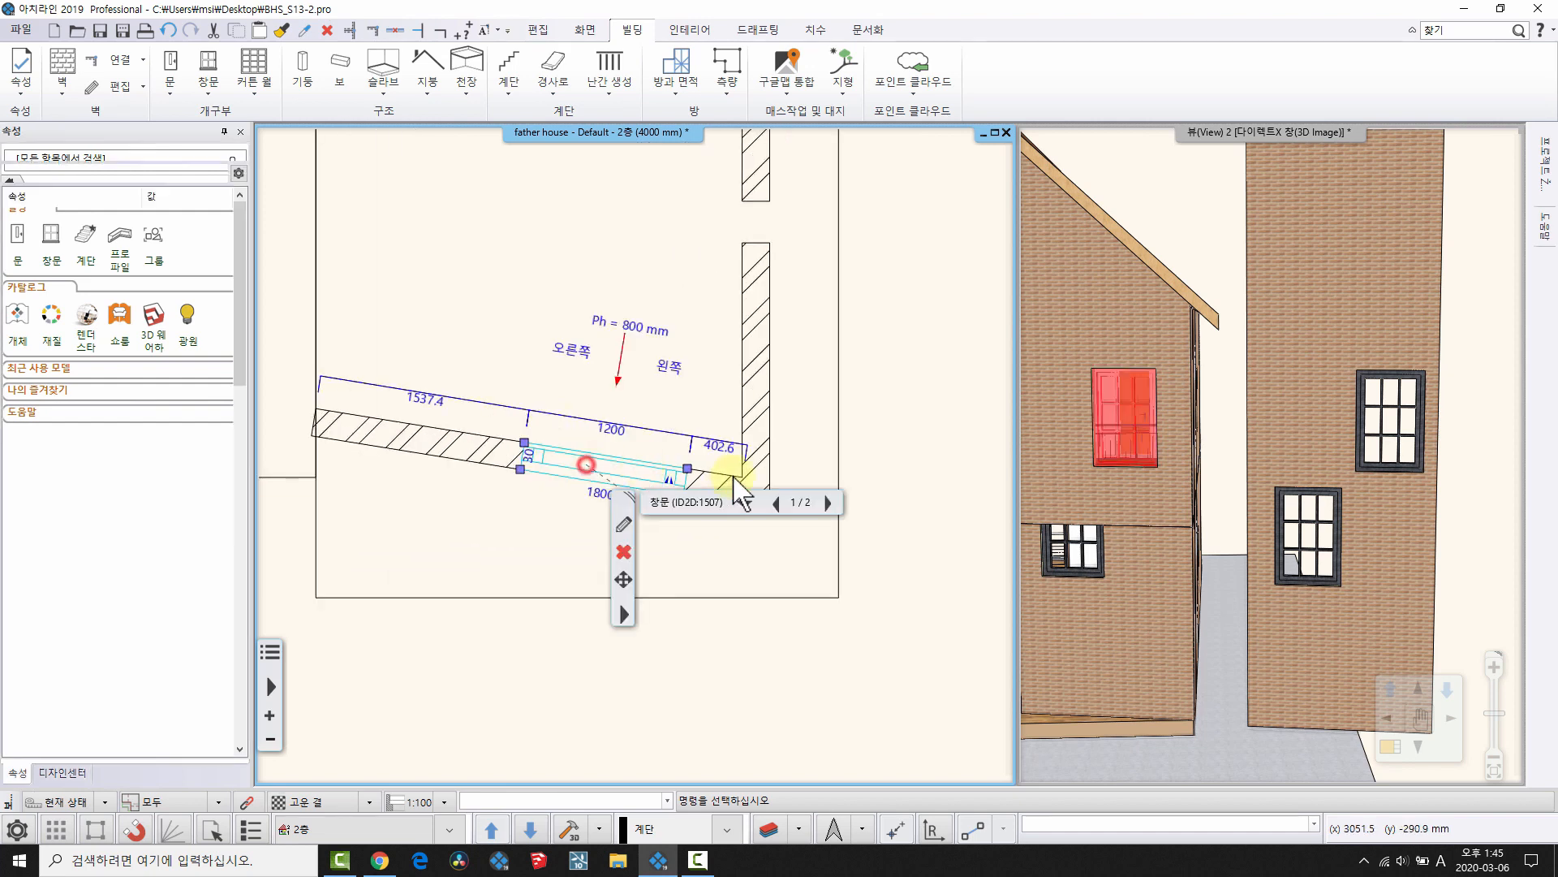
pyautogui.click(731, 448)
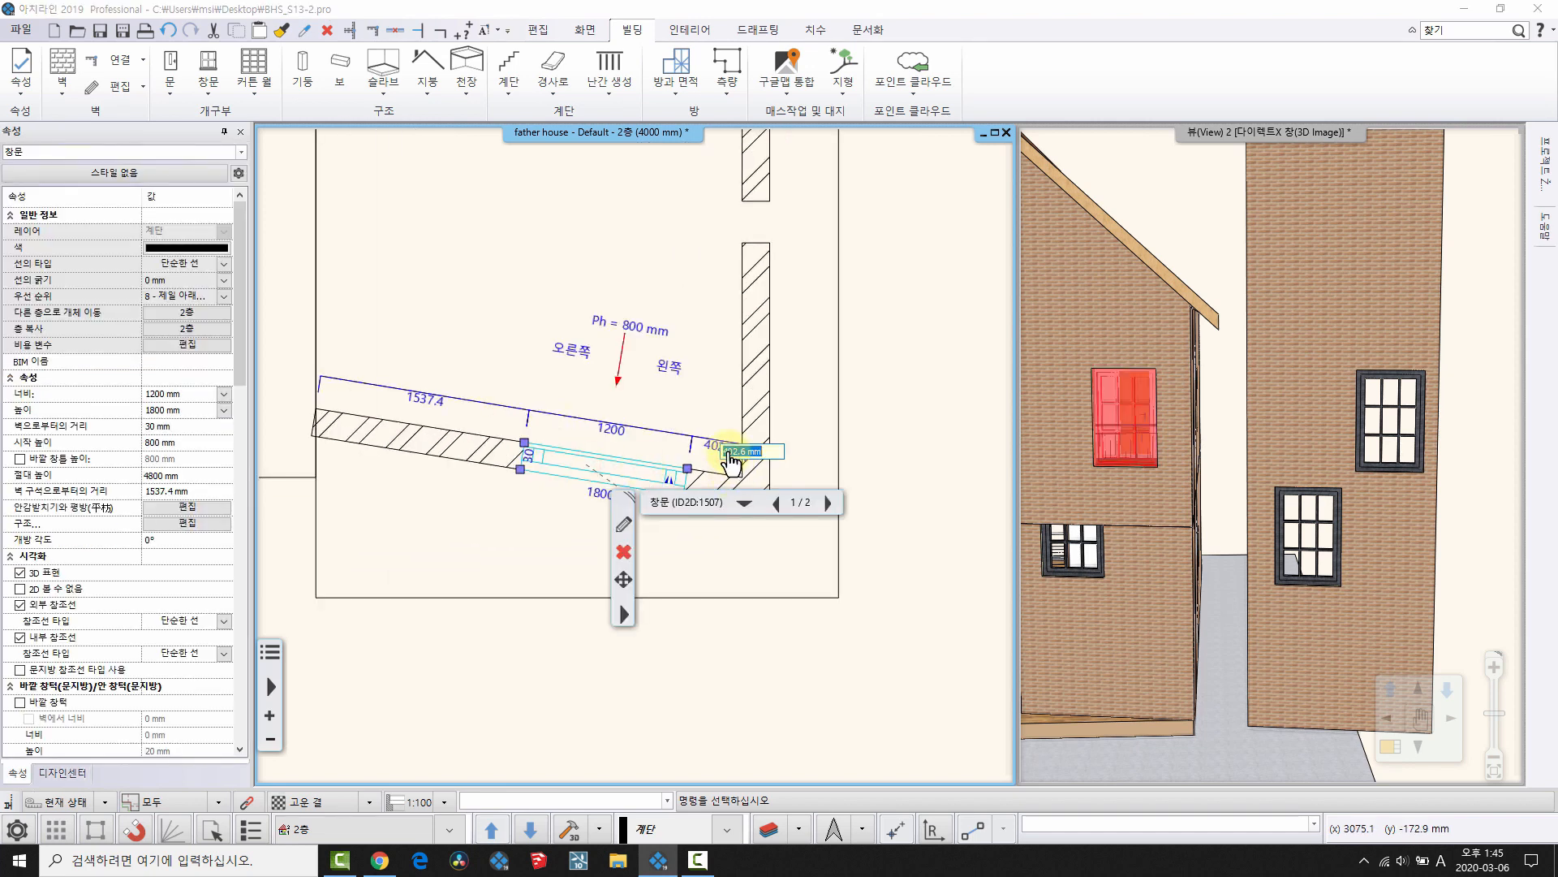
pyautogui.write('235')
pyautogui.press('Return')
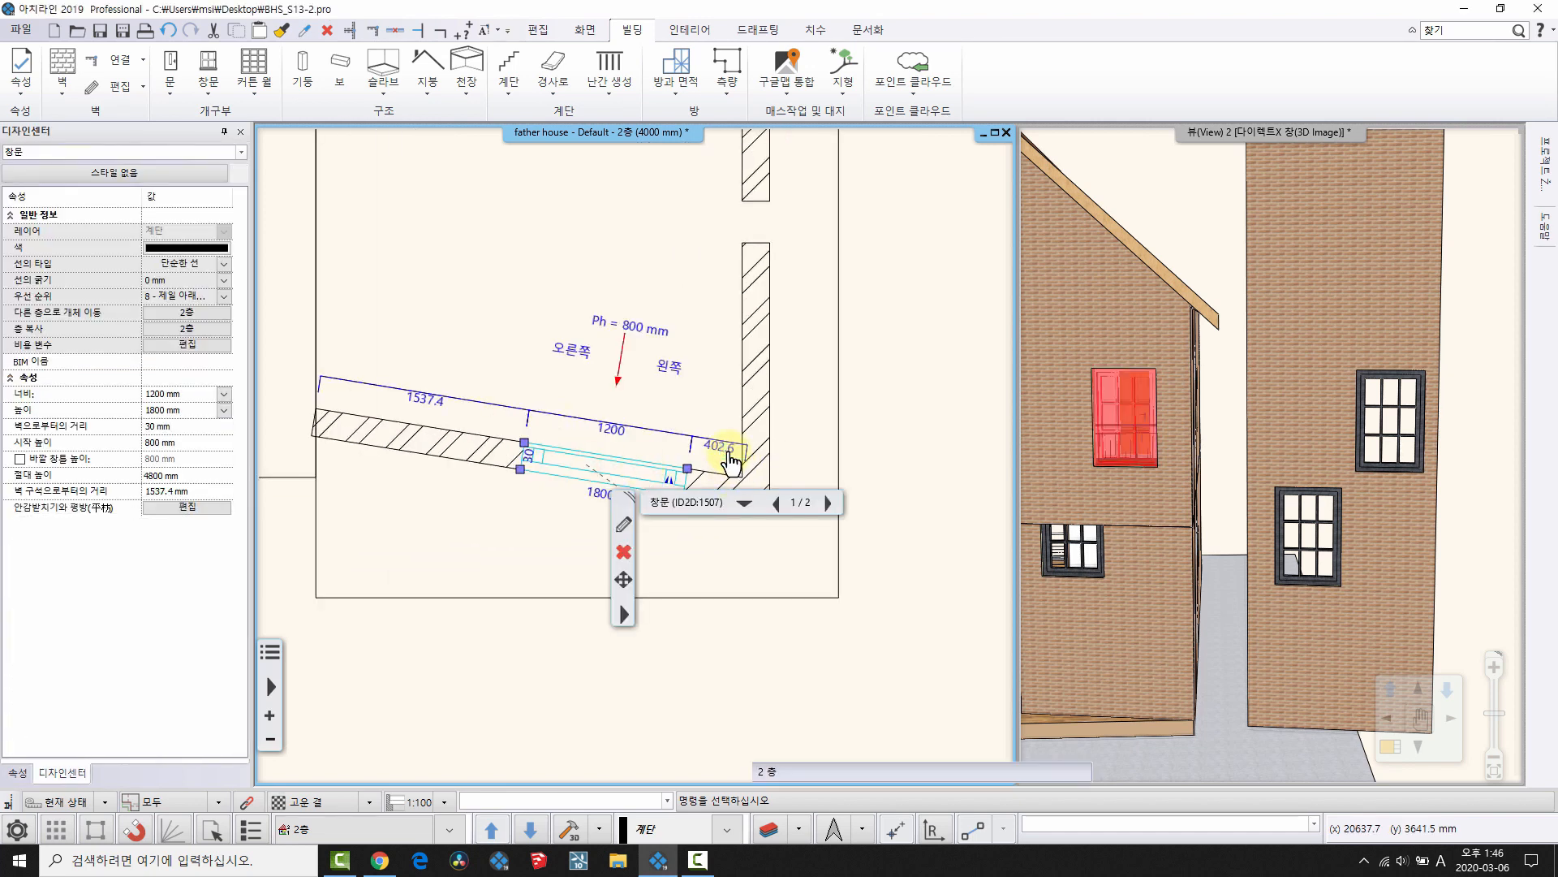
pyautogui.press('Escape')
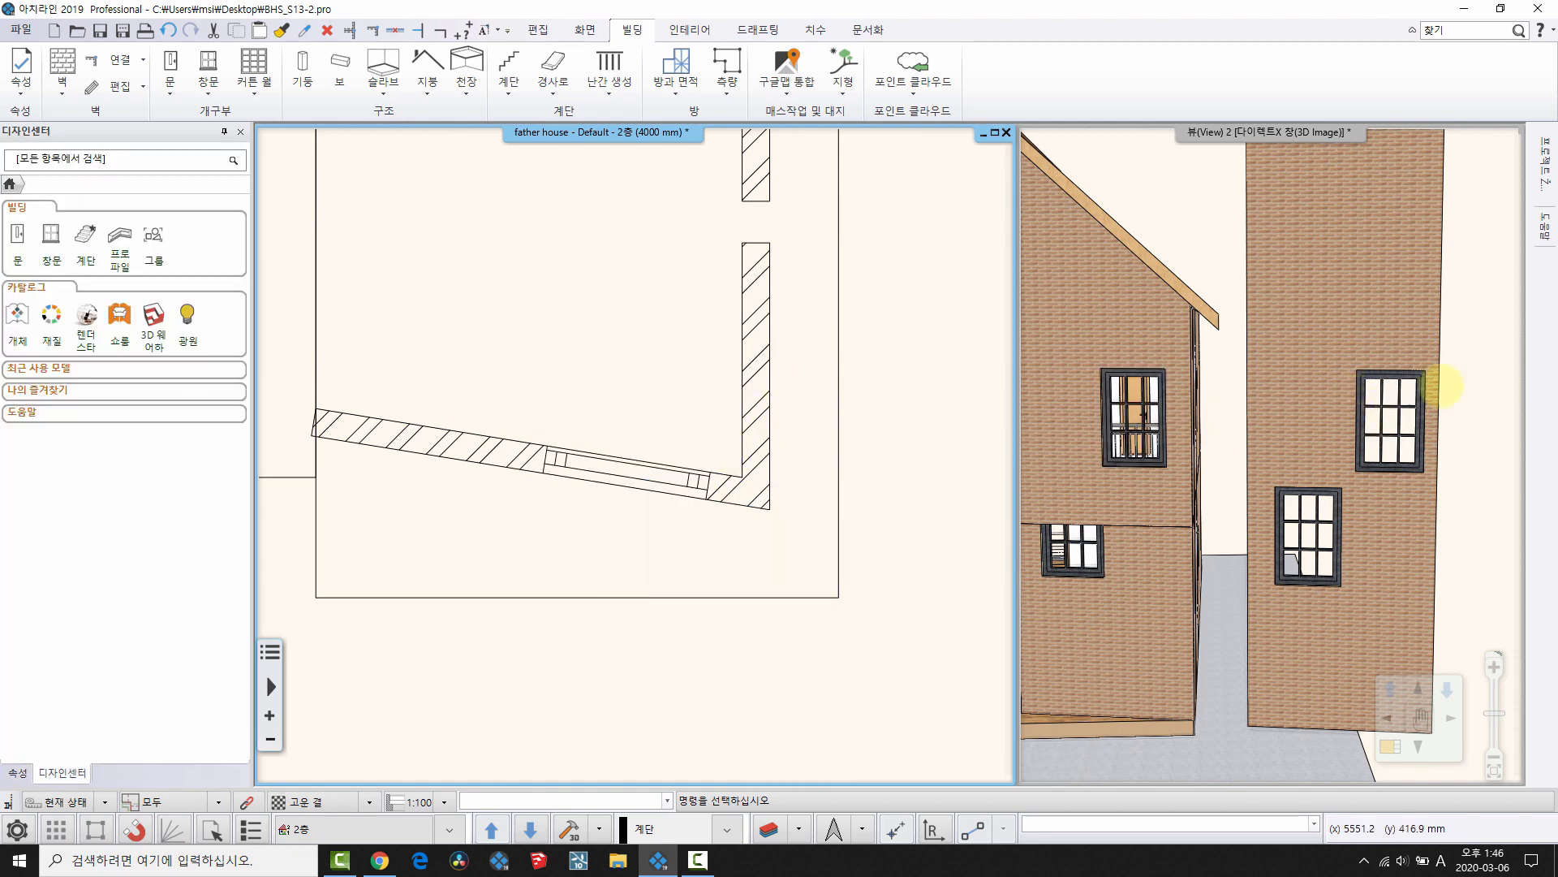
# - Delete the detached full-height angled brick wall together with its two windows in the 3D view
pyautogui.moveTo(1440, 386); pyautogui.dragTo(1402, 485, button='middle')
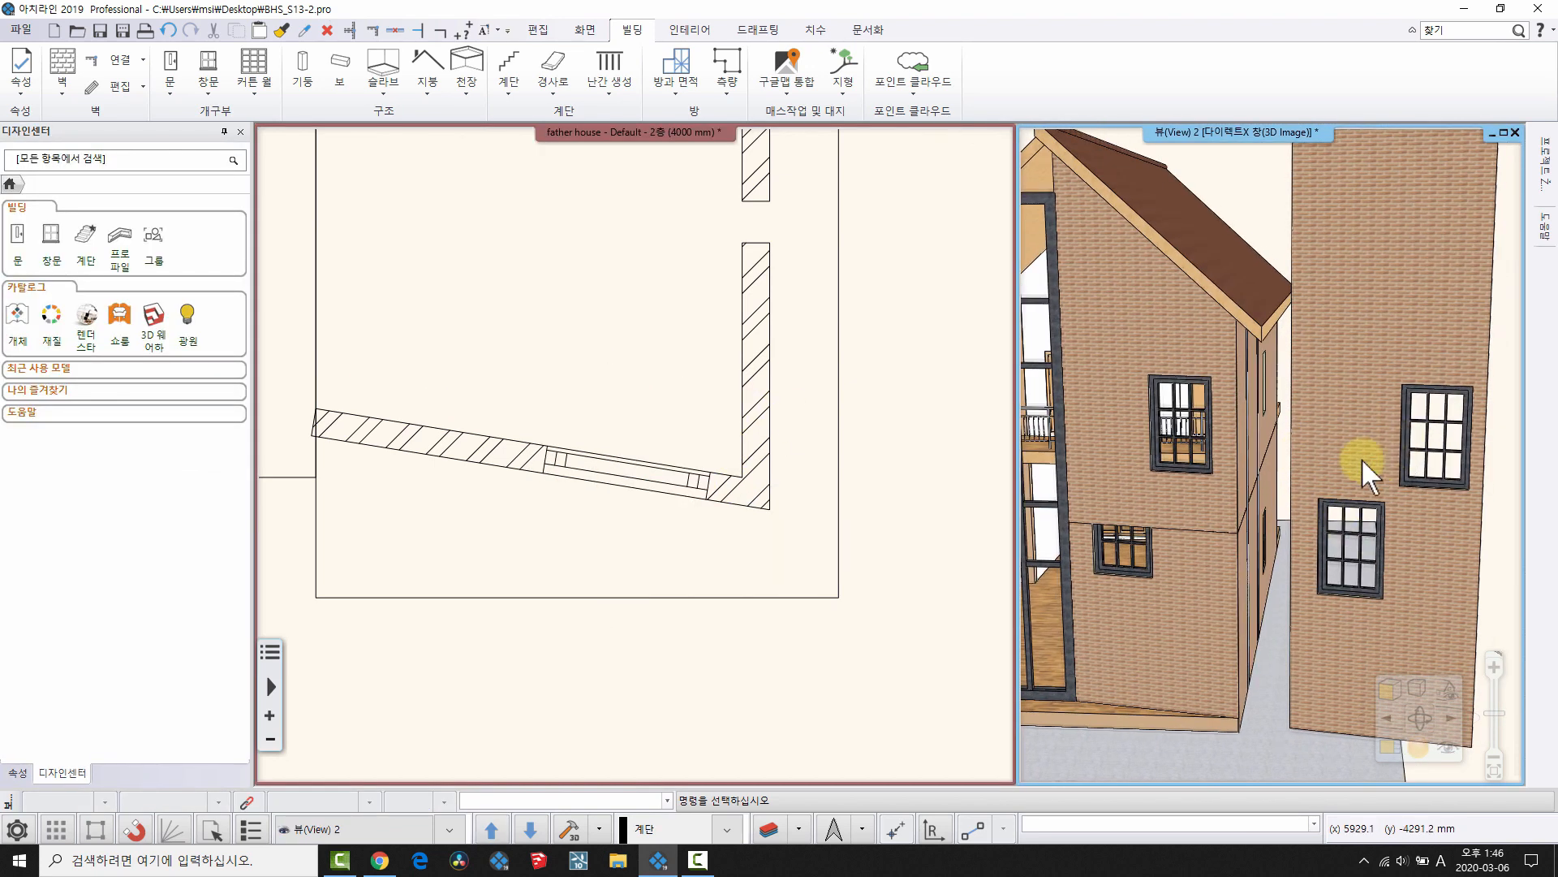
pyautogui.click(1402, 529)
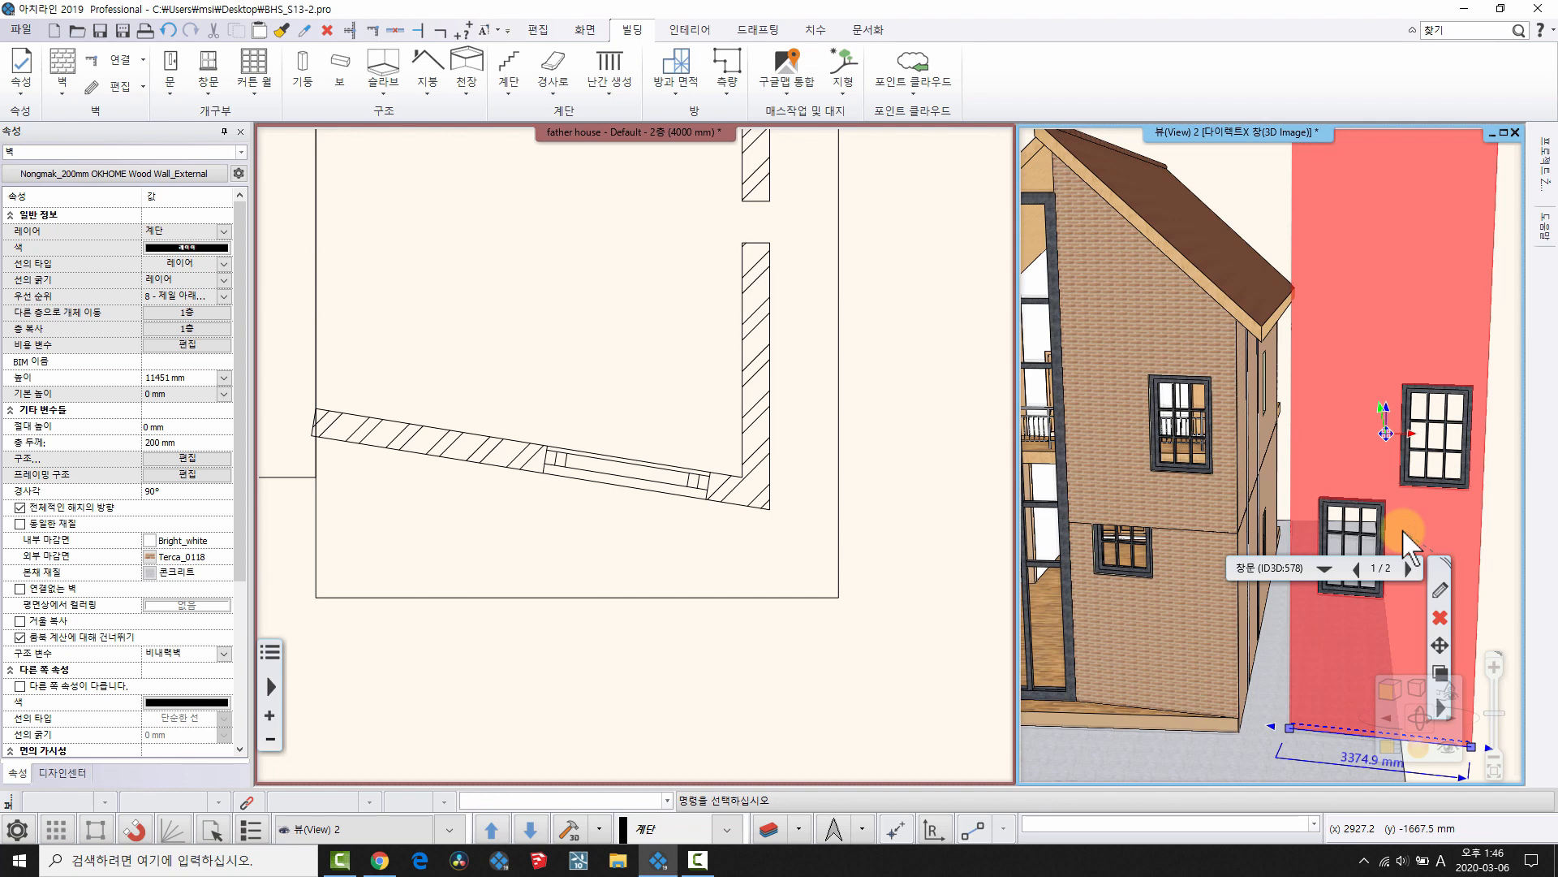
pyautogui.press('Delete')
pyautogui.scroll(5, 1141, 400)
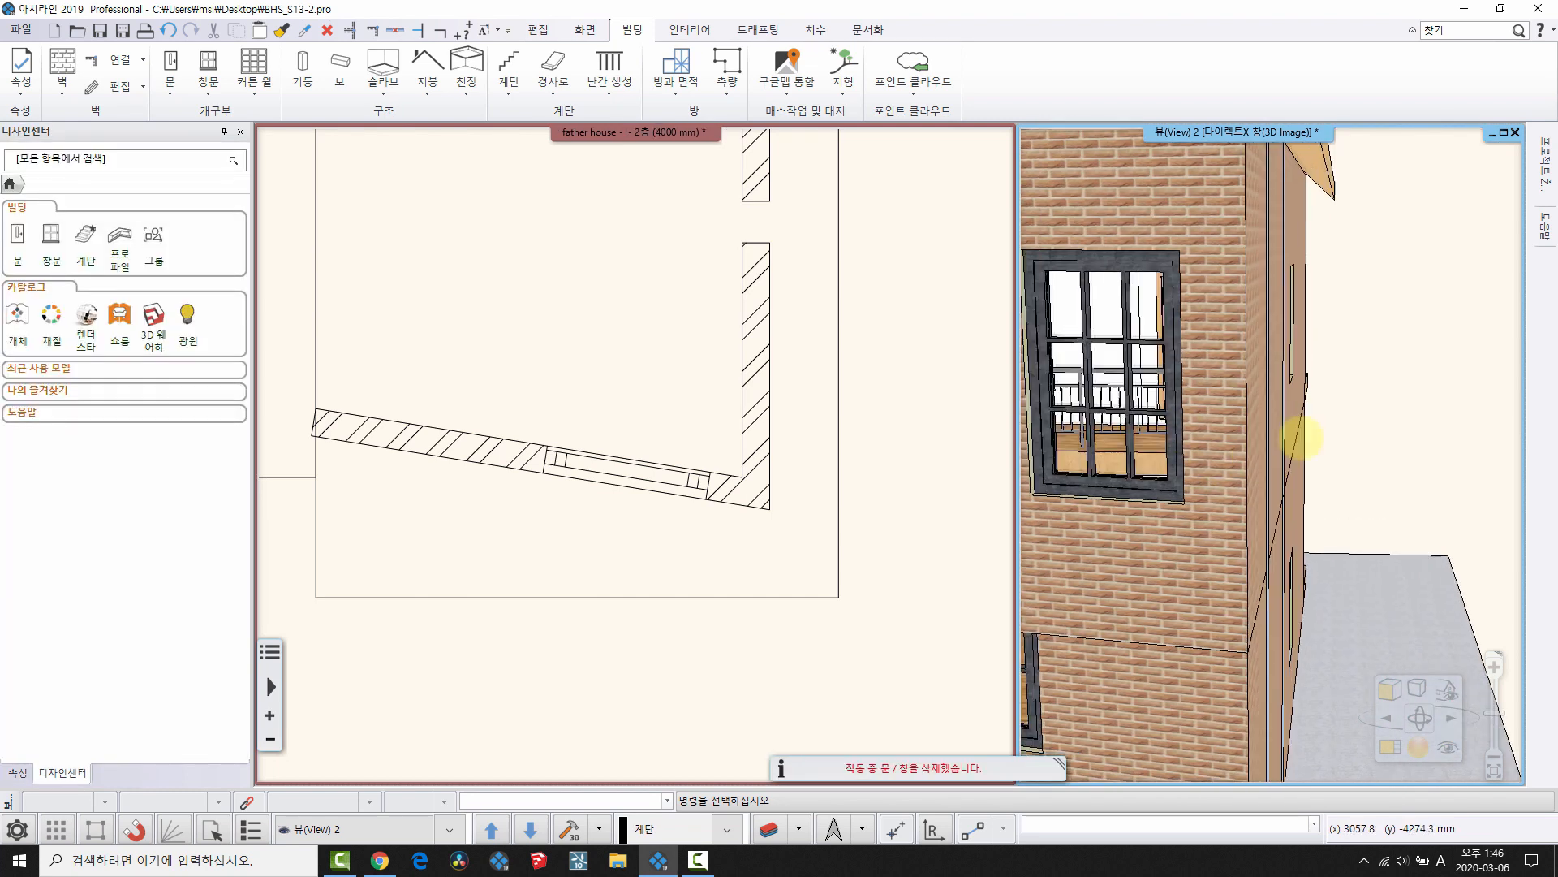
# - Check the properties of the first-floor window on the angled brick wall in the 3D view
pyautogui.scroll(2, 1266, 552)
pyautogui.scroll(1, 1187, 438)
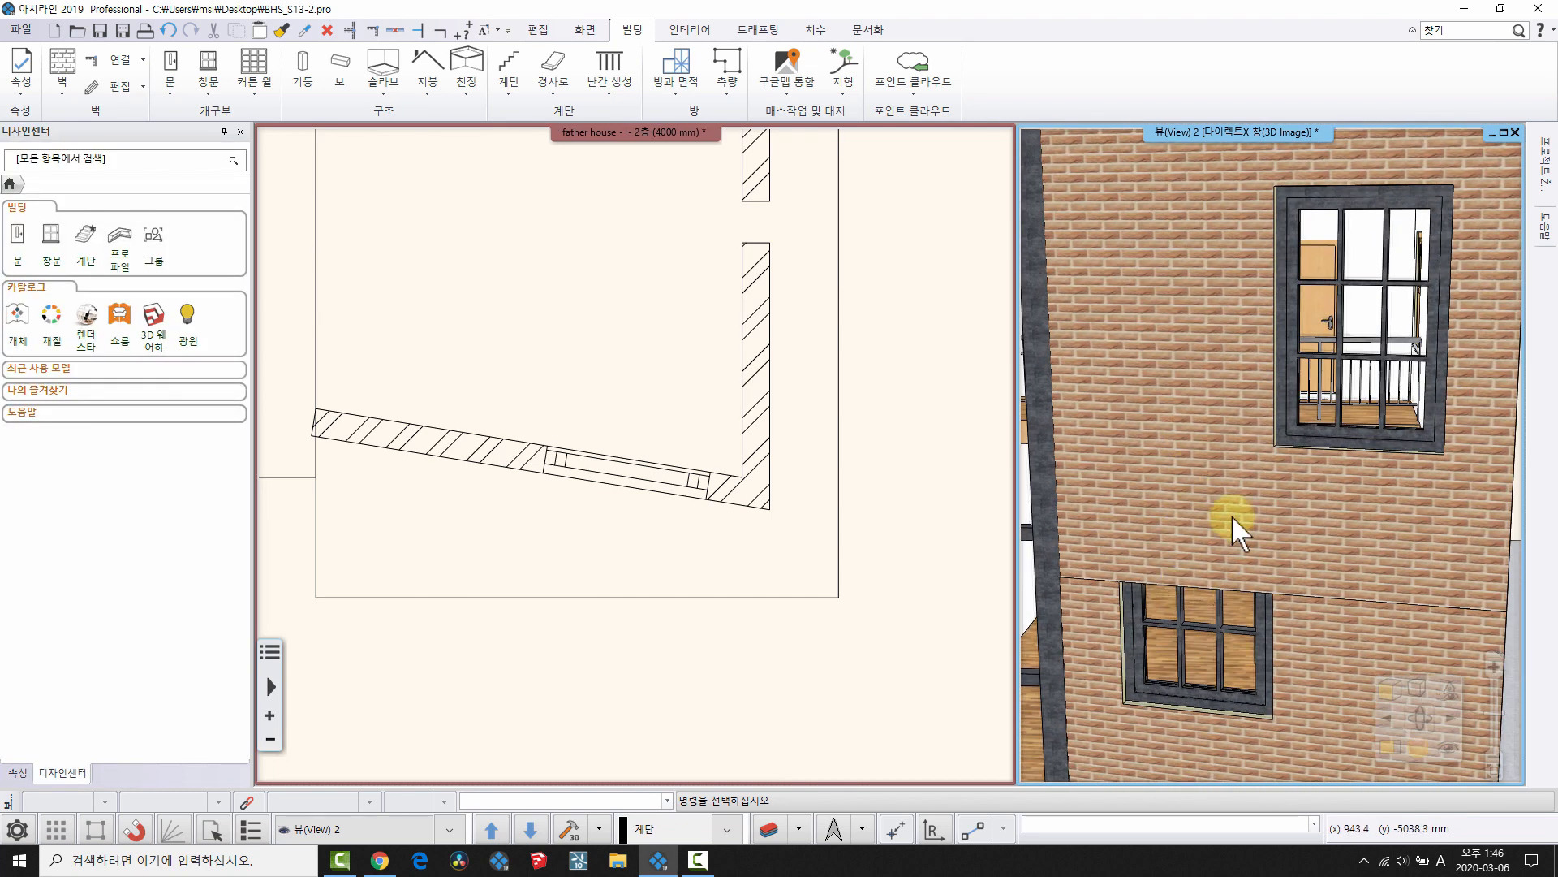
pyautogui.moveTo(1185, 539); pyautogui.dragTo(1222, 484, button='middle')
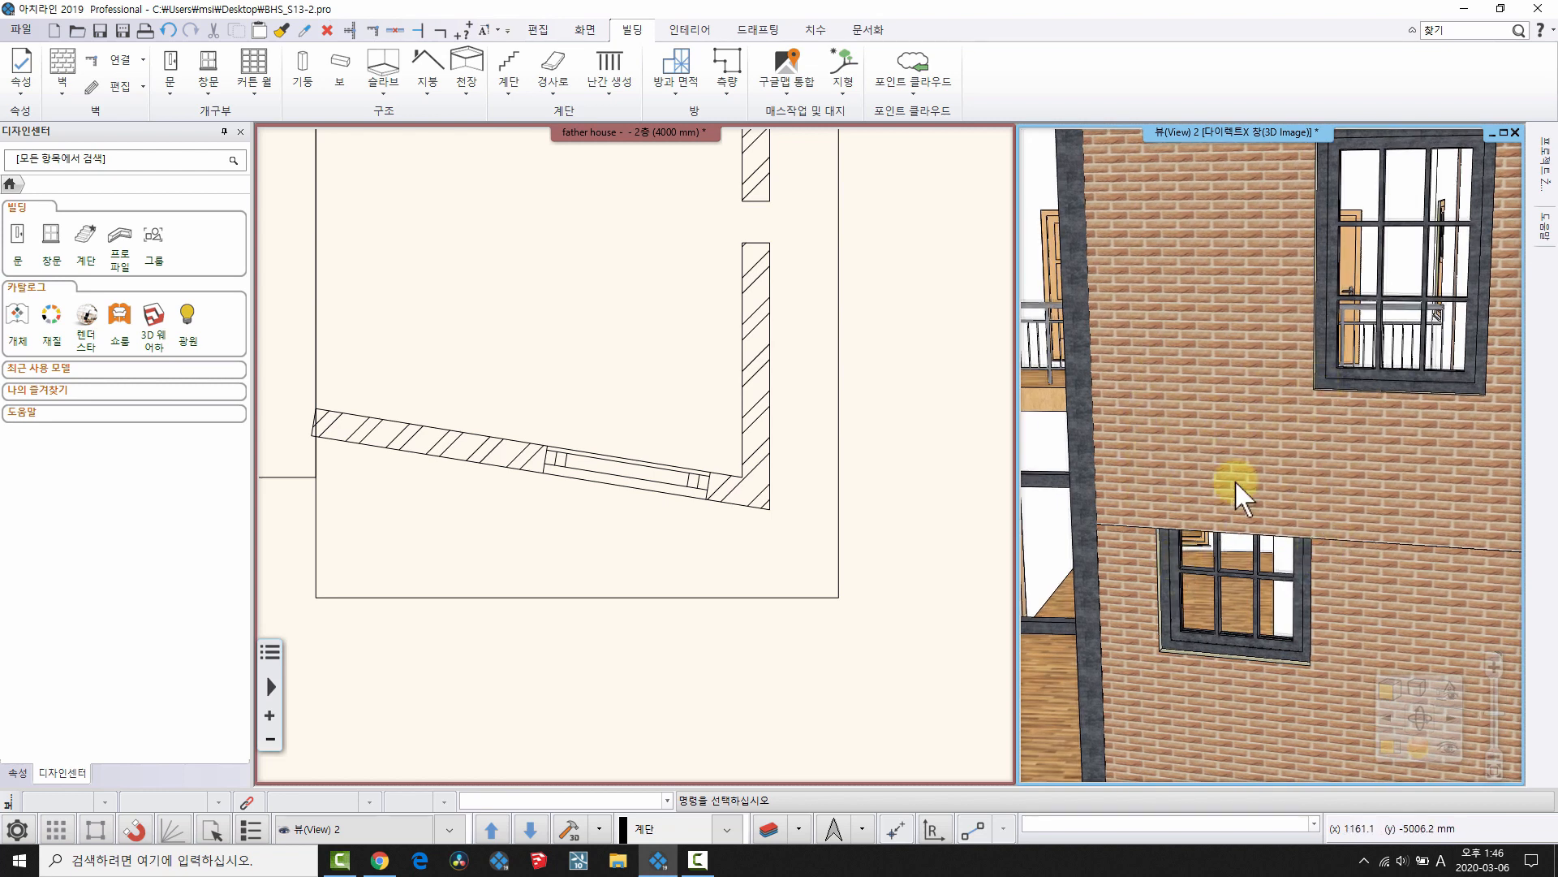
pyautogui.click(1205, 587)
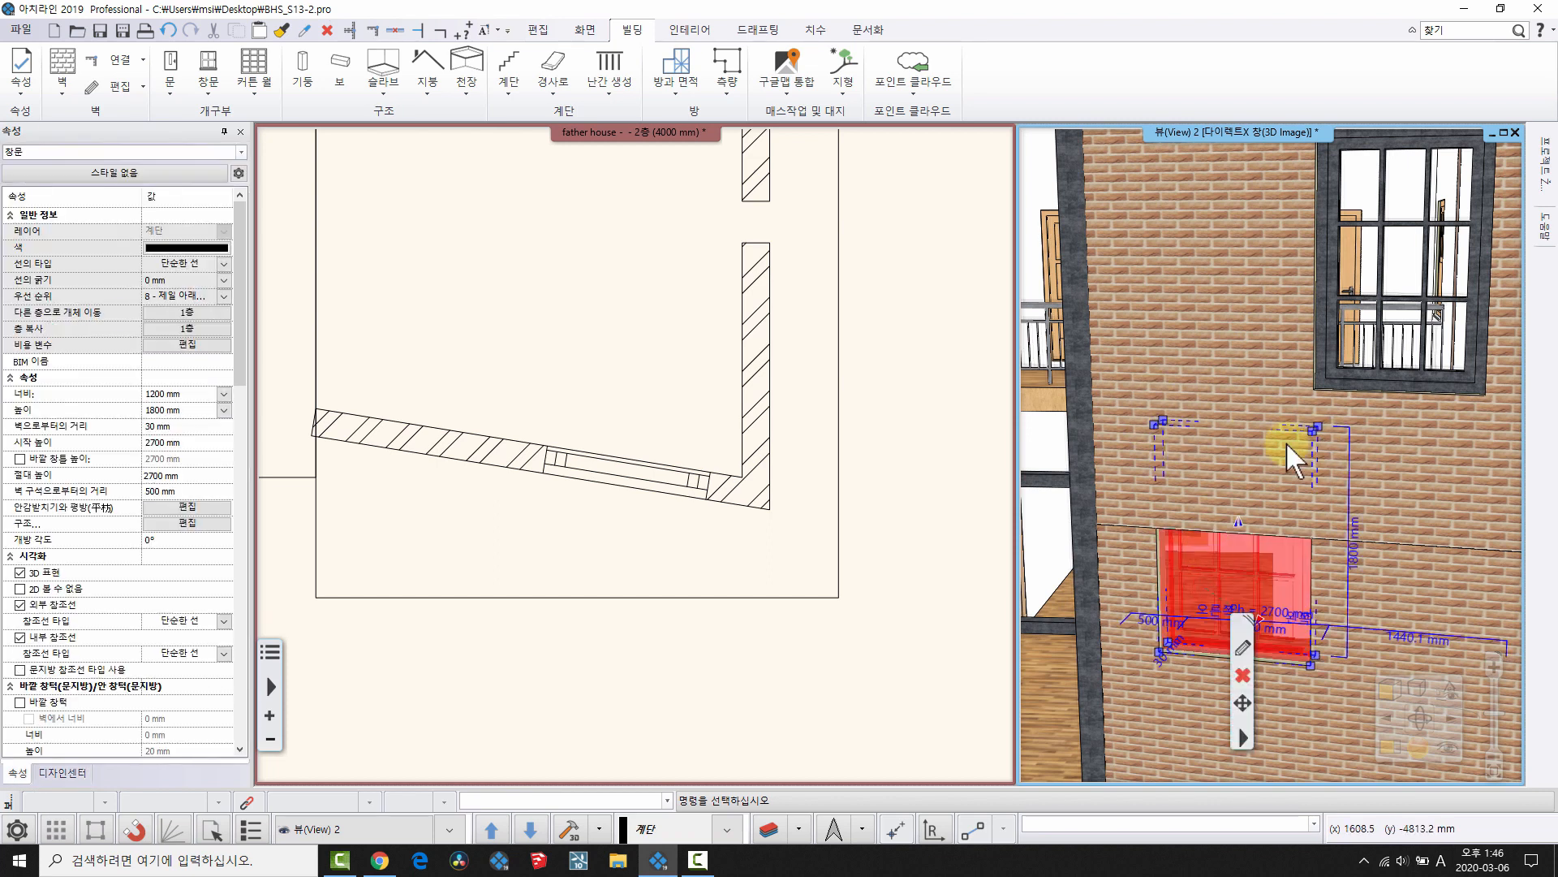
pyautogui.press('Escape')
# - In the second-floor (2층) plan, copy the angled wall's window onto the empty stretch of the same wall near its far end
pyautogui.scroll(2, 397, 432)
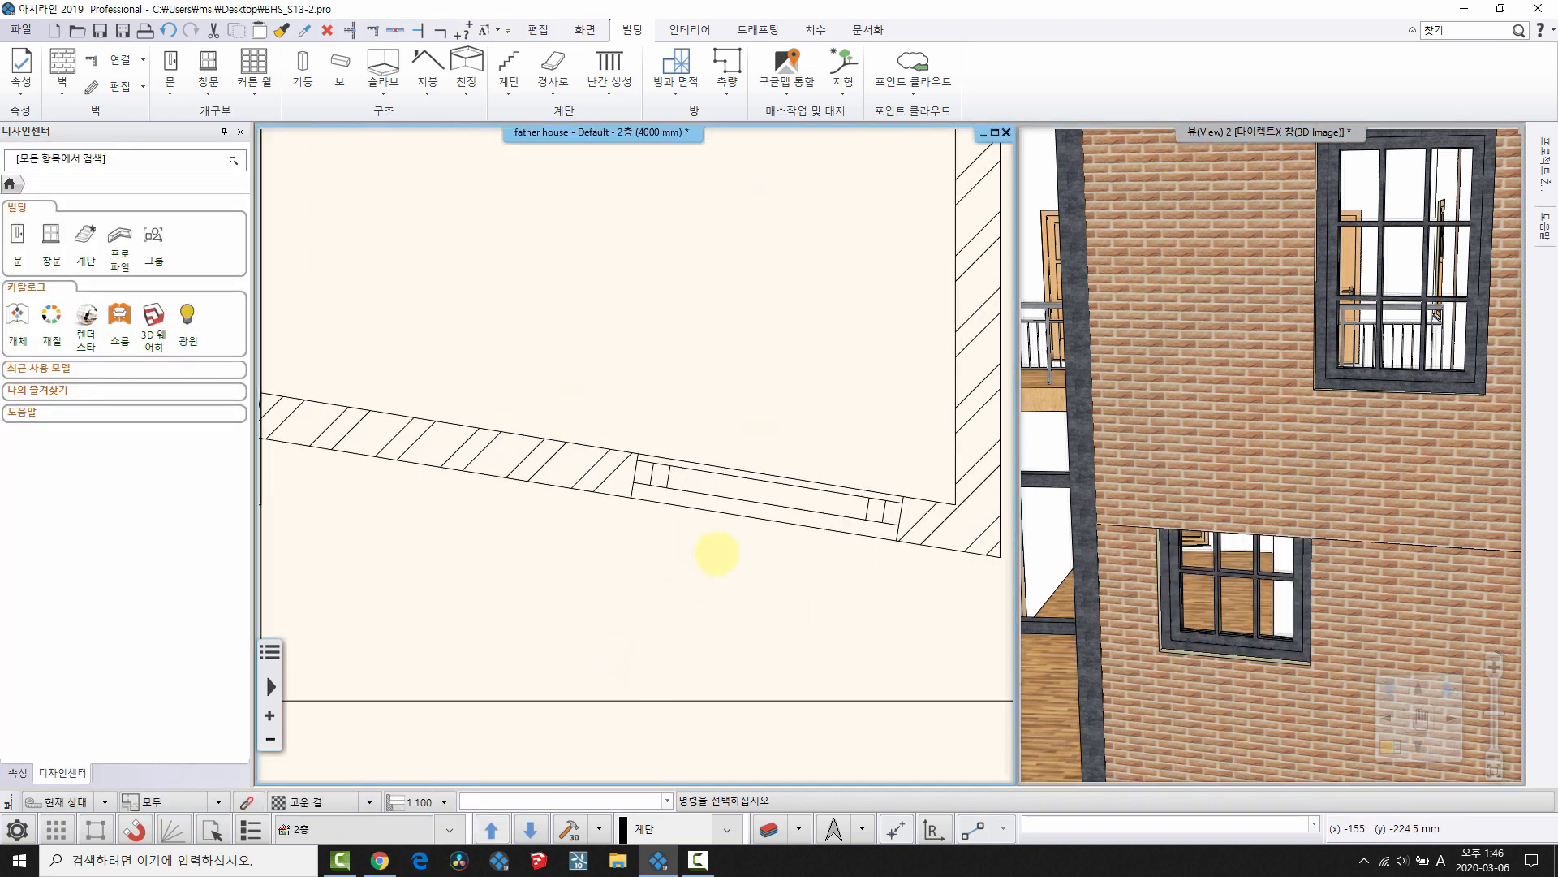
pyautogui.moveTo(717, 553); pyautogui.dragTo(737, 570, button='middle')
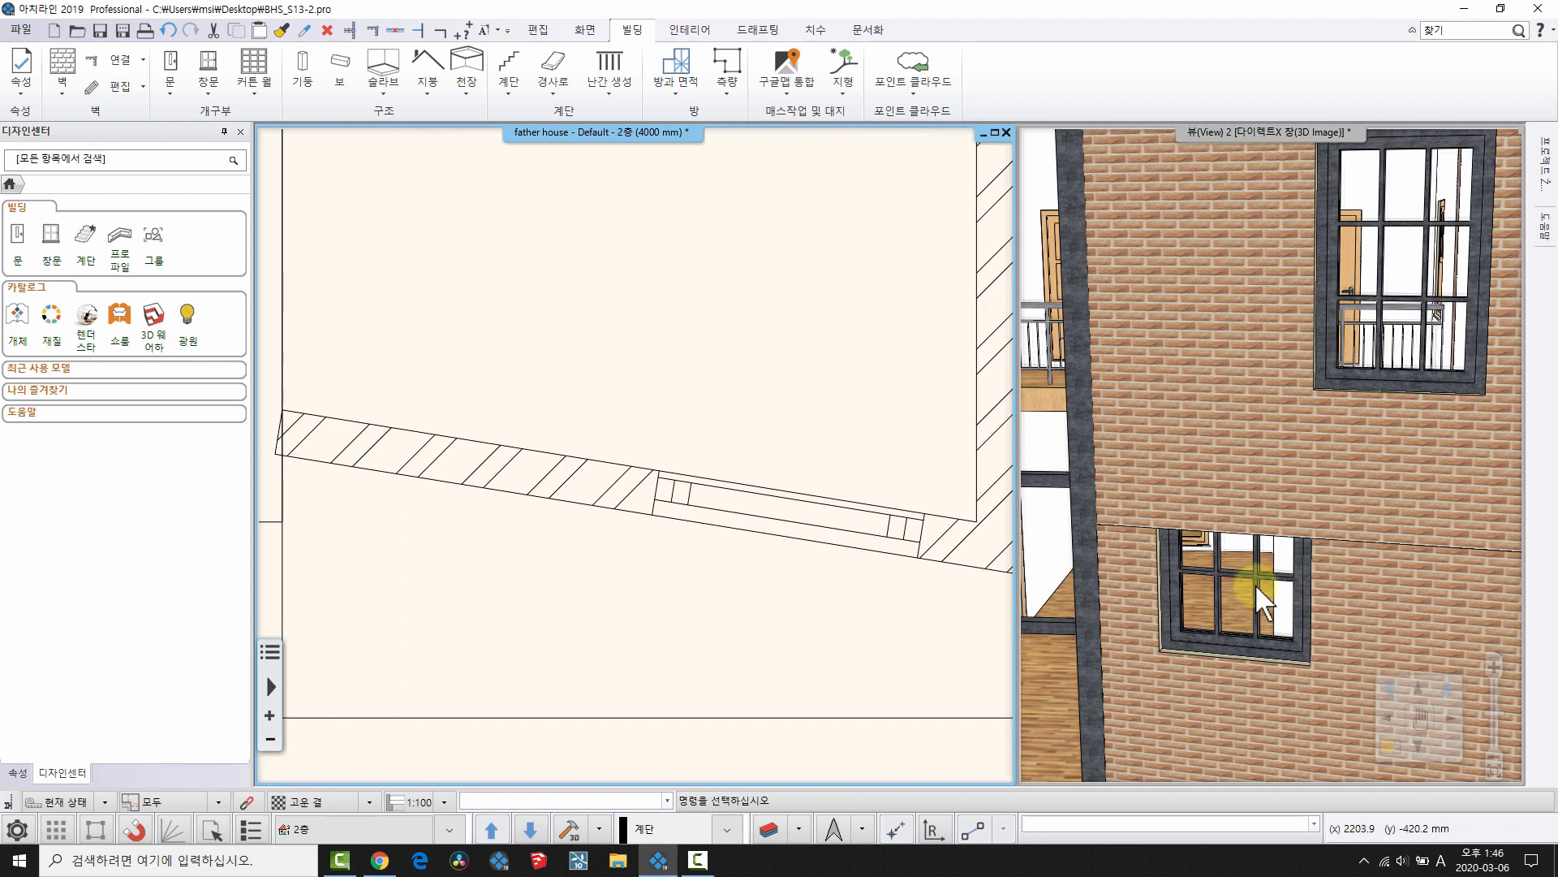
pyautogui.moveTo(712, 497); pyautogui.dragTo(723, 492, button='middle')
pyautogui.click(723, 495)
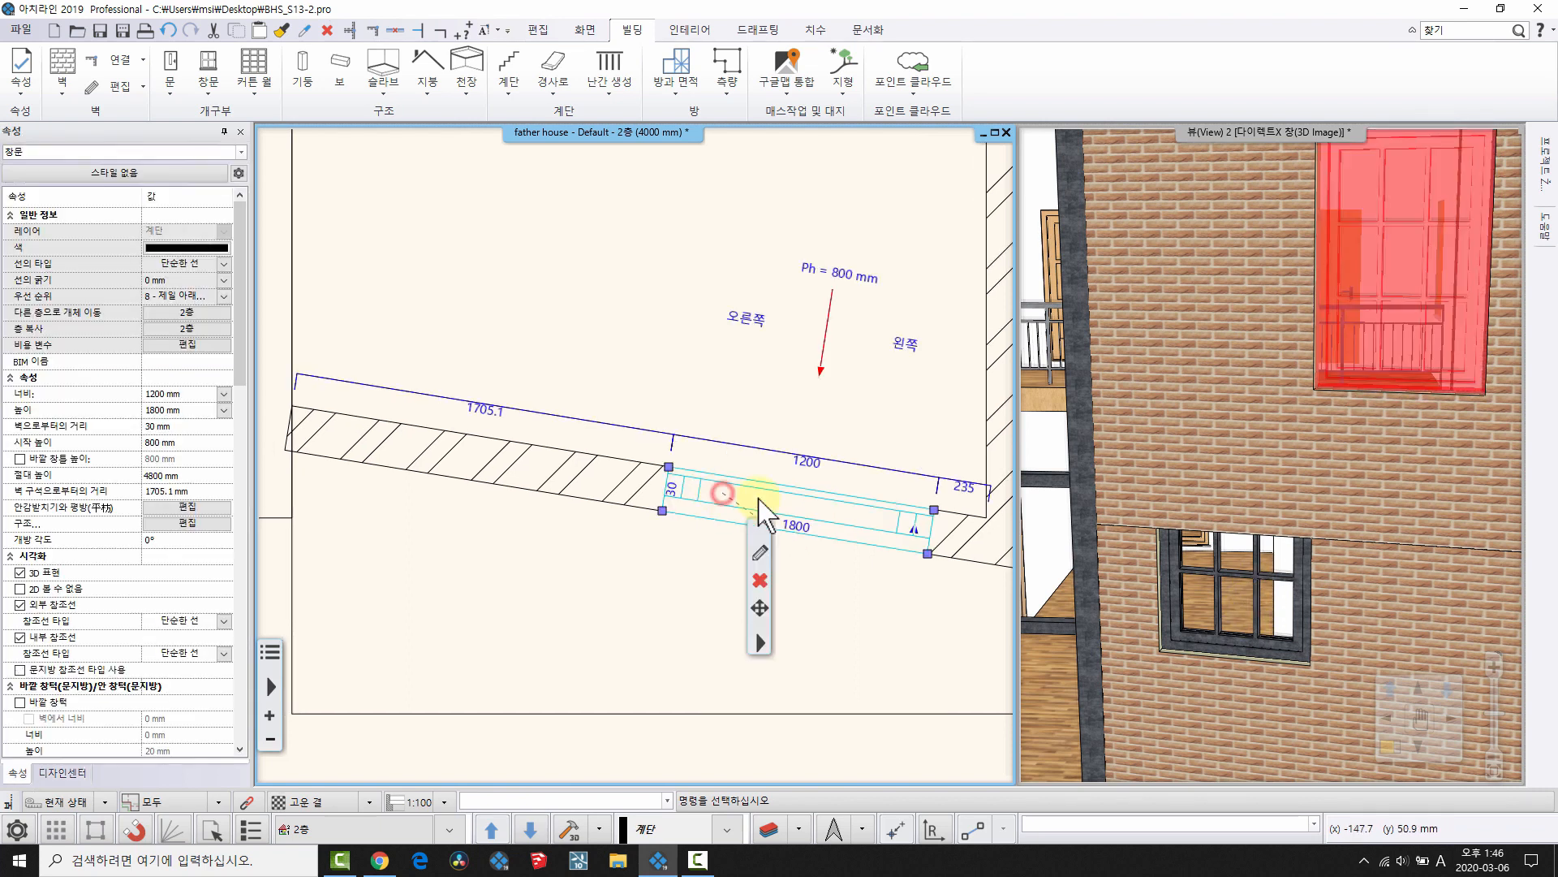
pyautogui.click(930, 555)
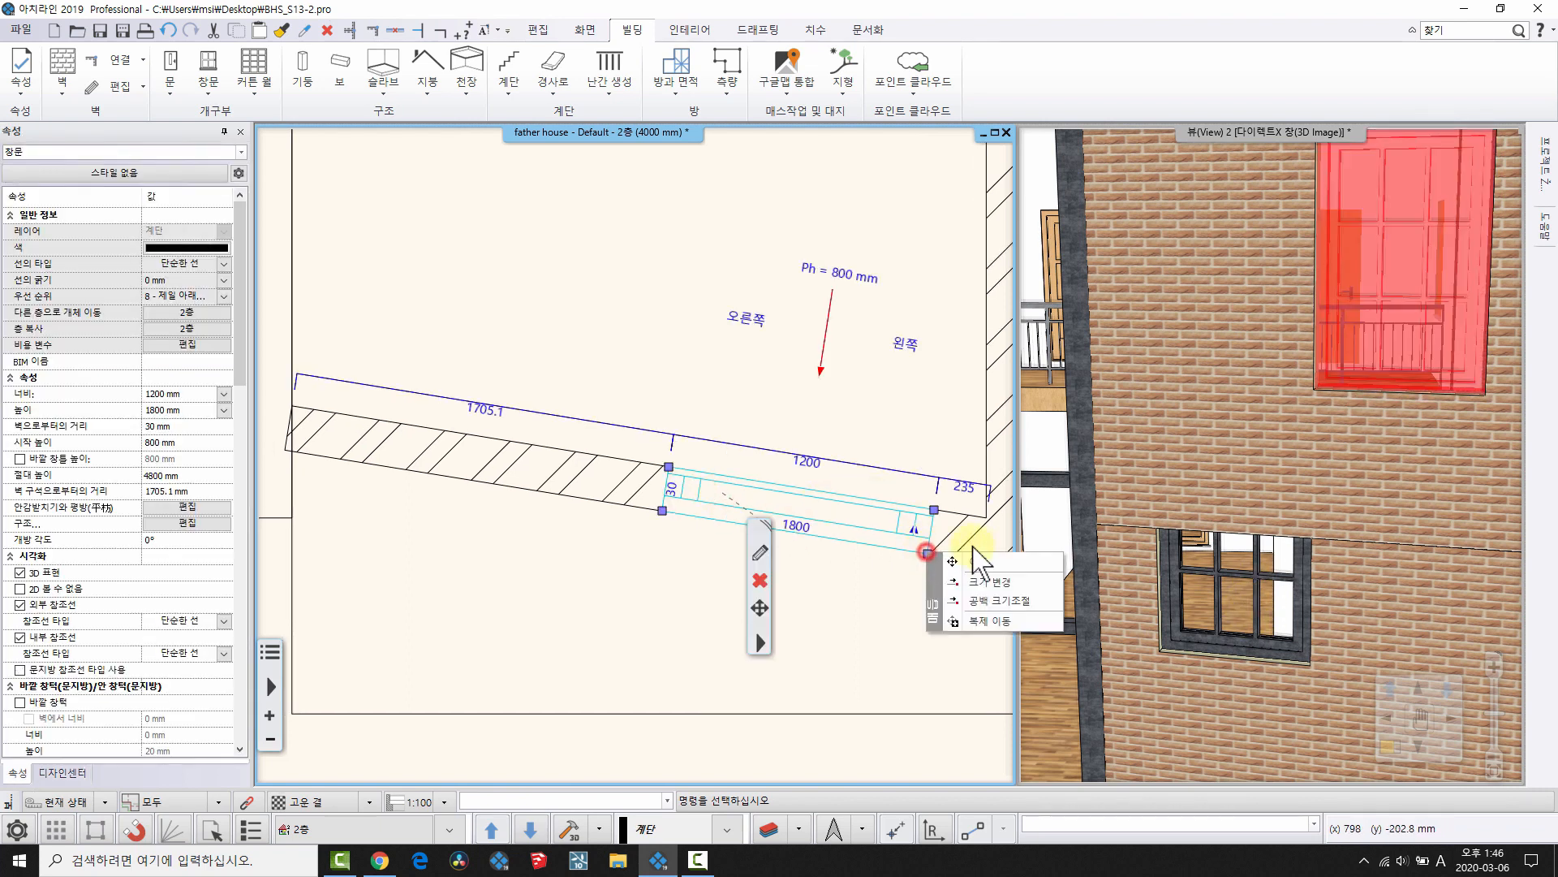
pyautogui.click(991, 604)
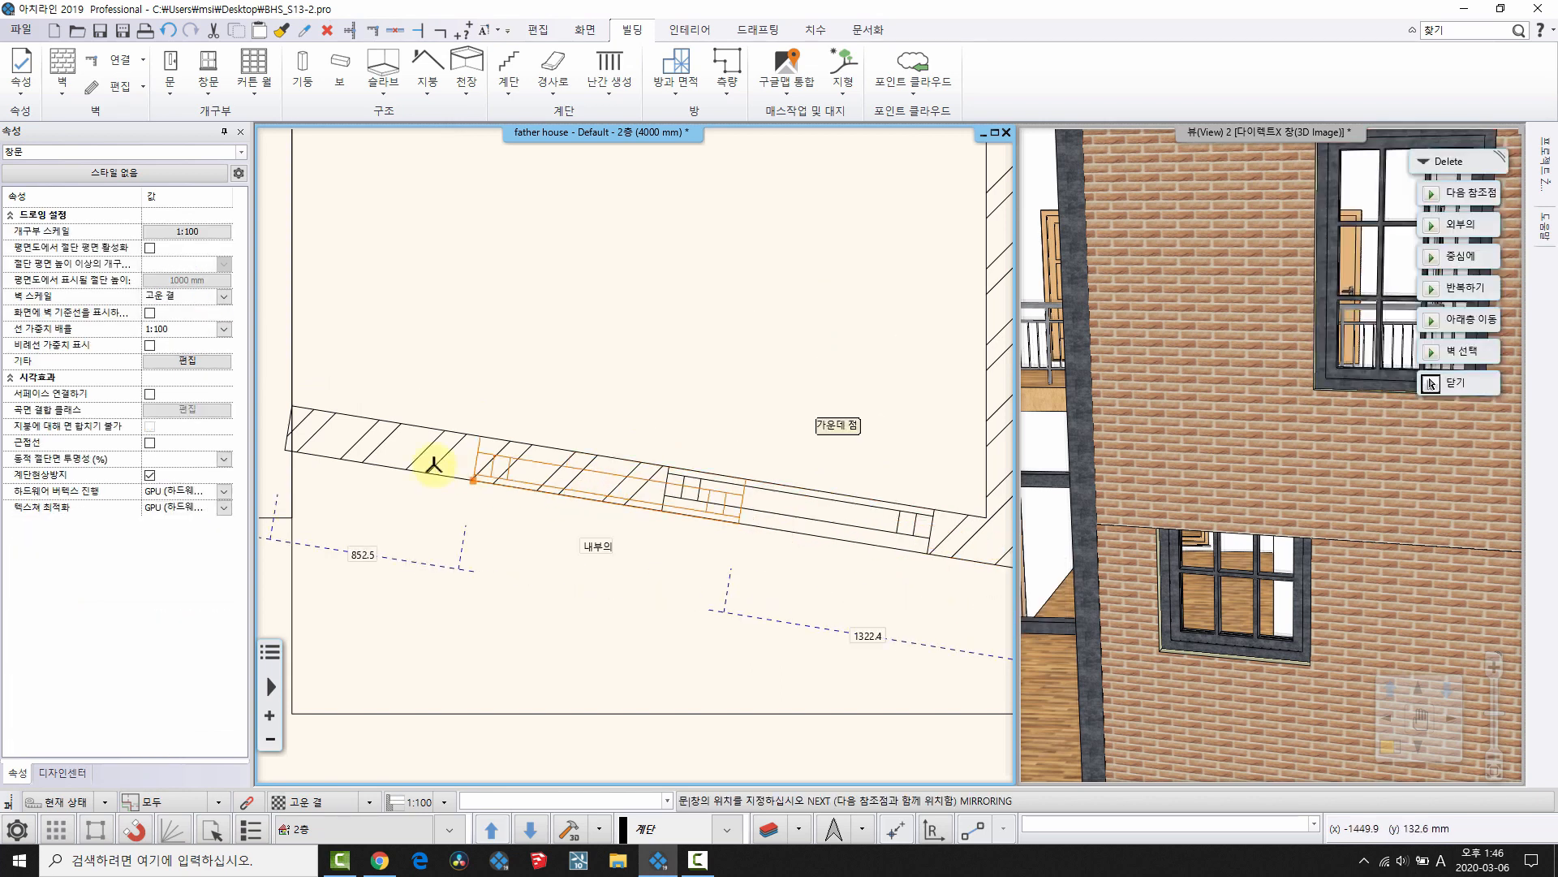
pyautogui.click(338, 461)
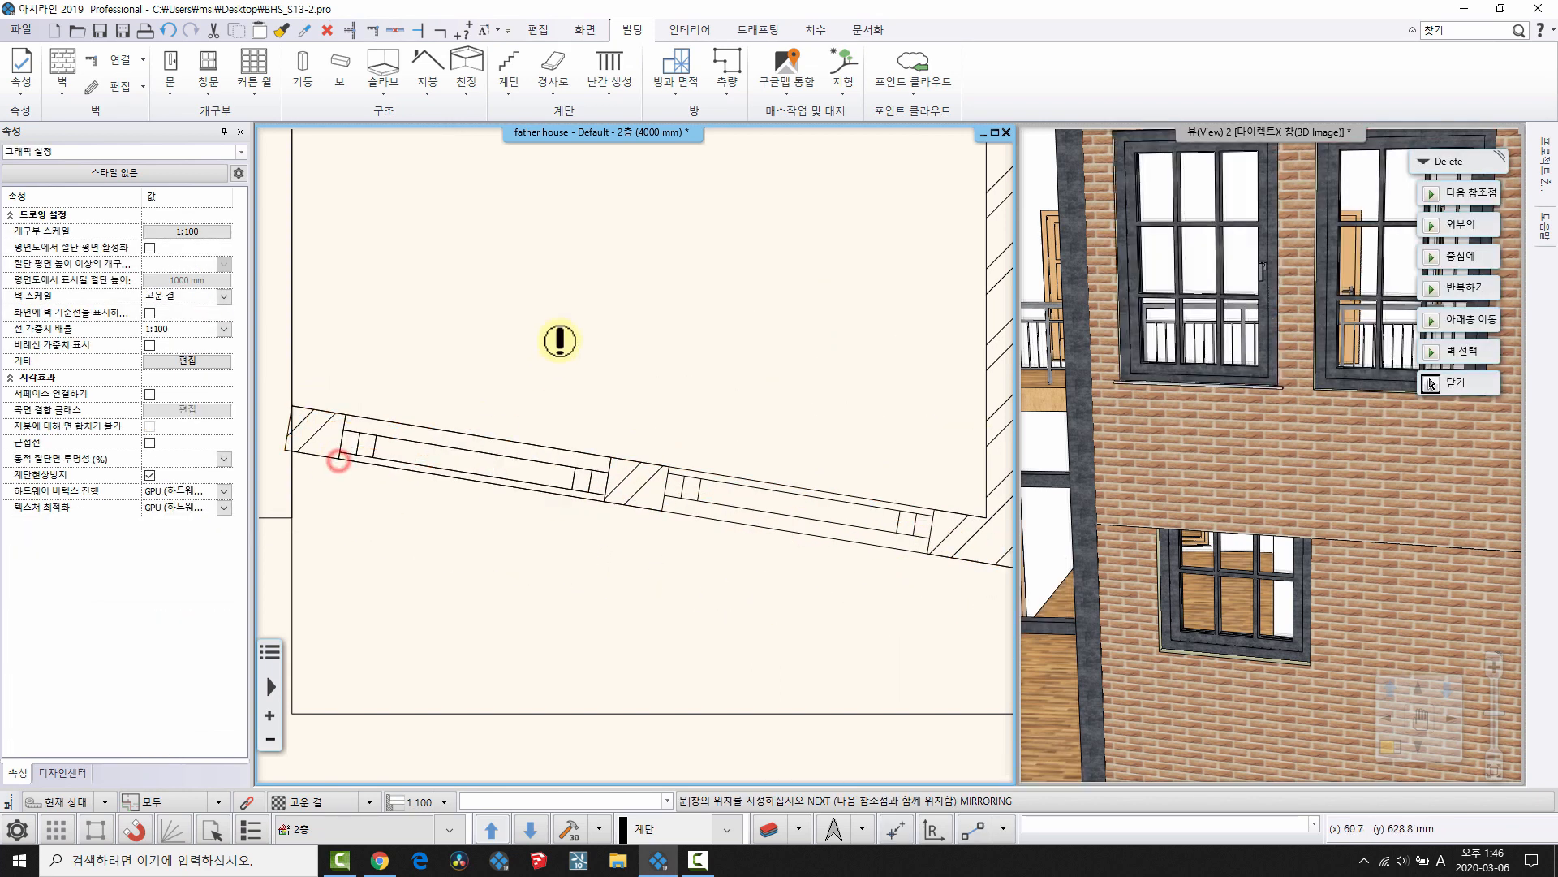
pyautogui.rightClick(630, 337)
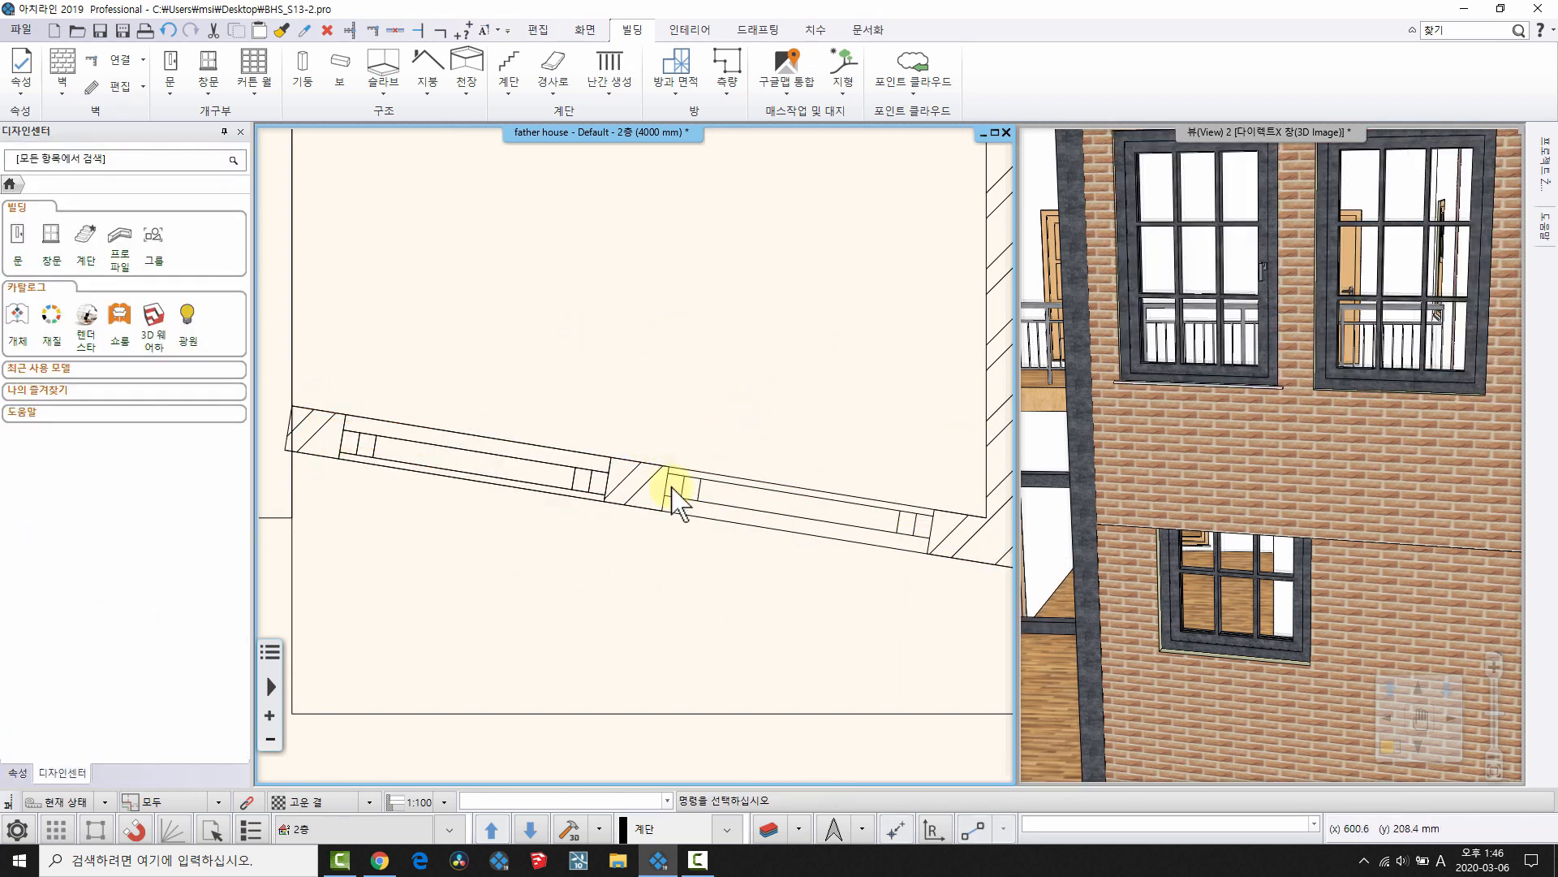
# - Show the first-floor (1층) plan as an underlay and move the copied window to align with the first-floor window's corner
pyautogui.click(449, 829)
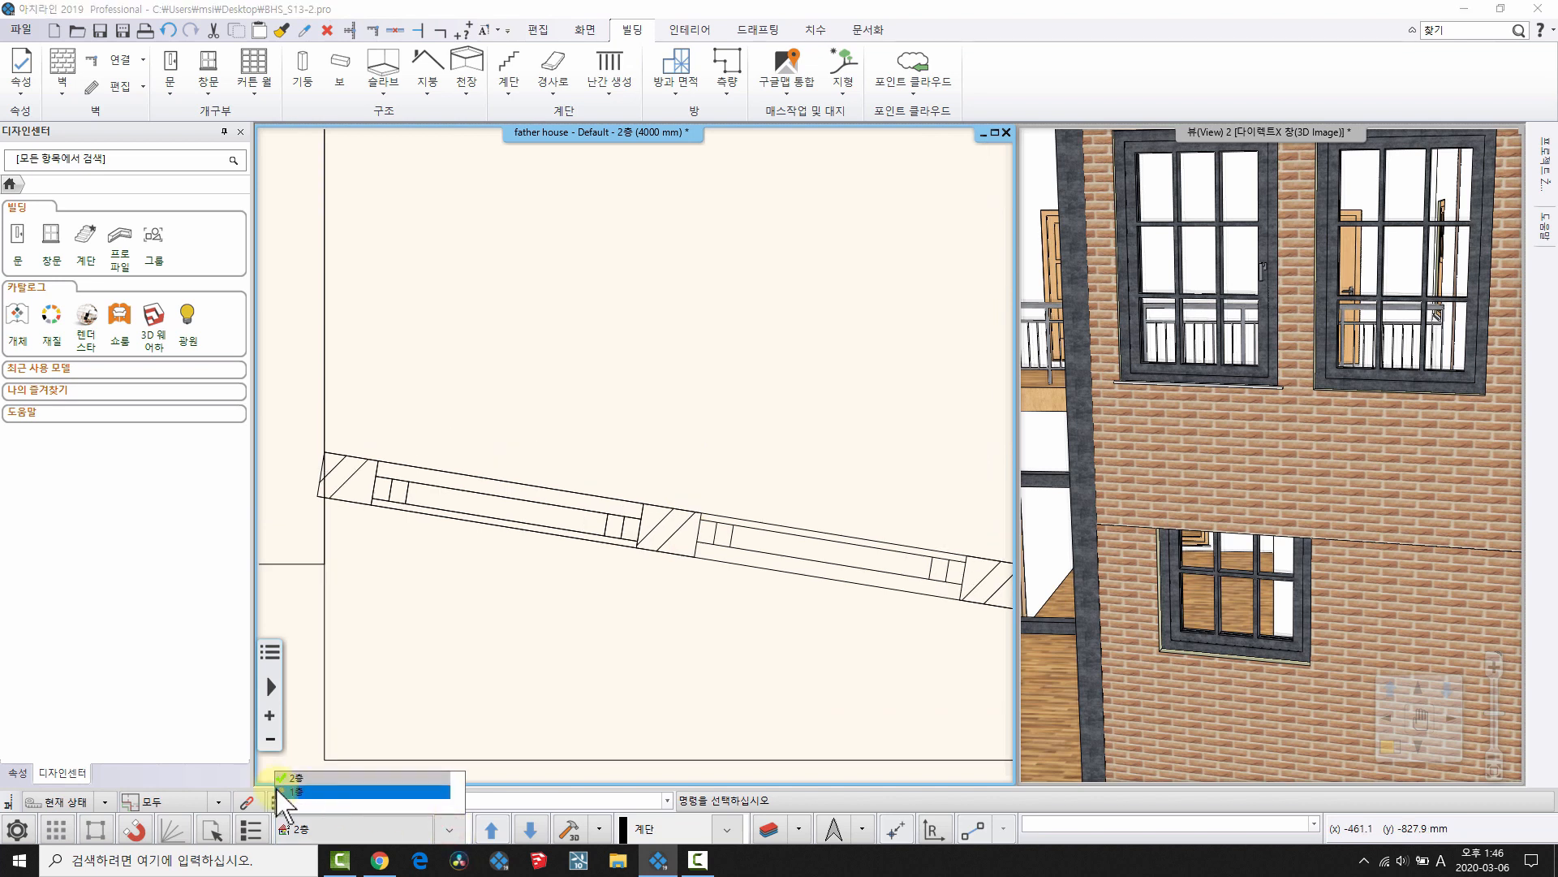
pyautogui.click(279, 792)
pyautogui.click(473, 582)
pyautogui.scroll(4, 671, 524)
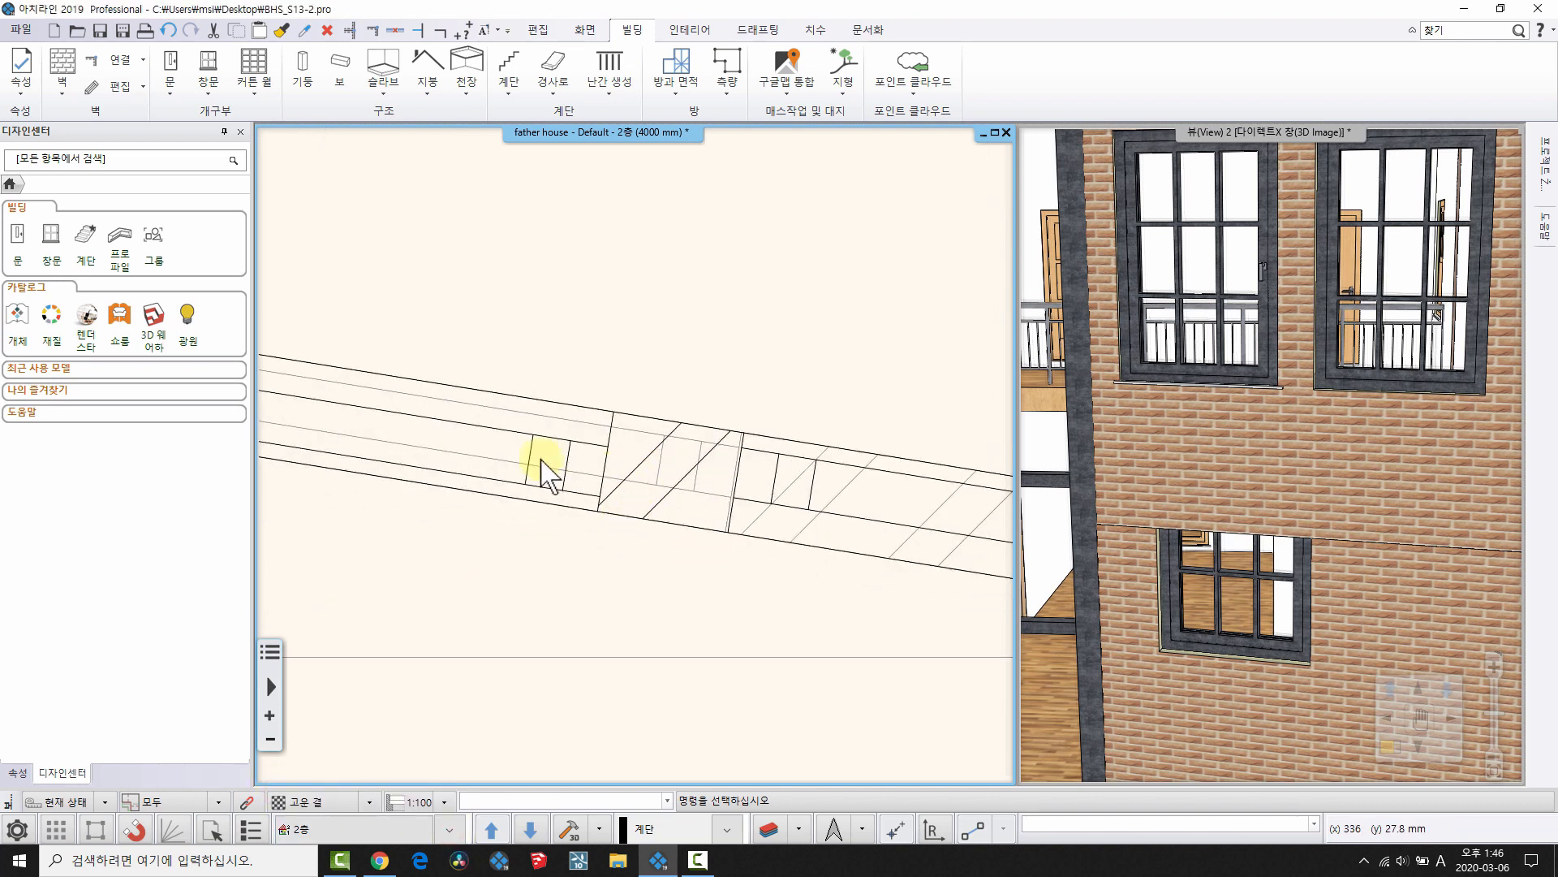
pyautogui.moveTo(312, 418); pyautogui.dragTo(604, 537, button='middle')
pyautogui.click(406, 478)
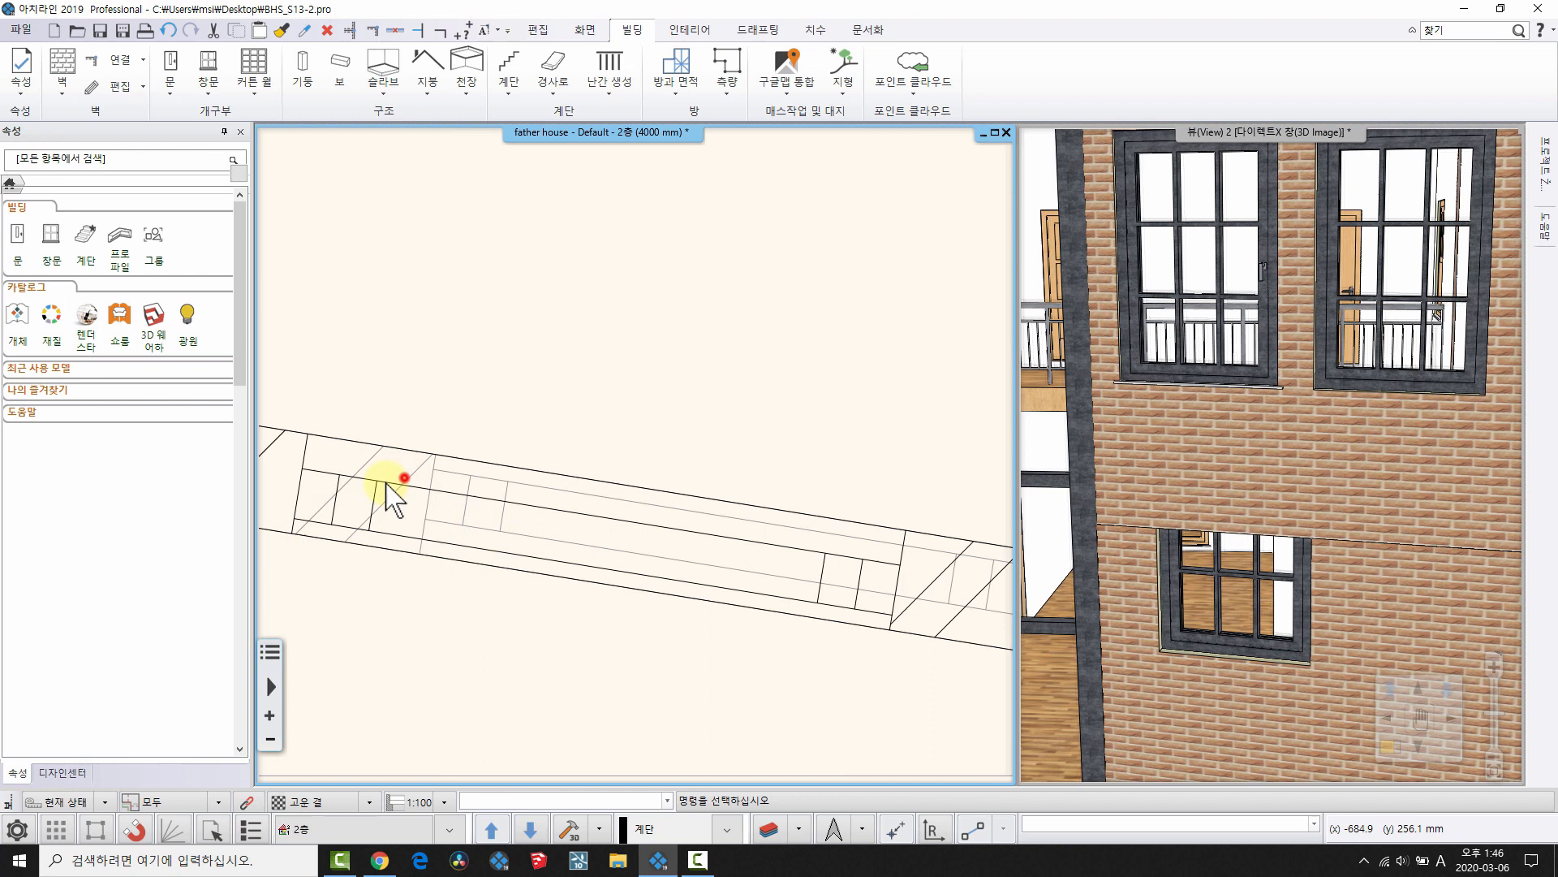
pyautogui.click(293, 533)
pyautogui.click(361, 542)
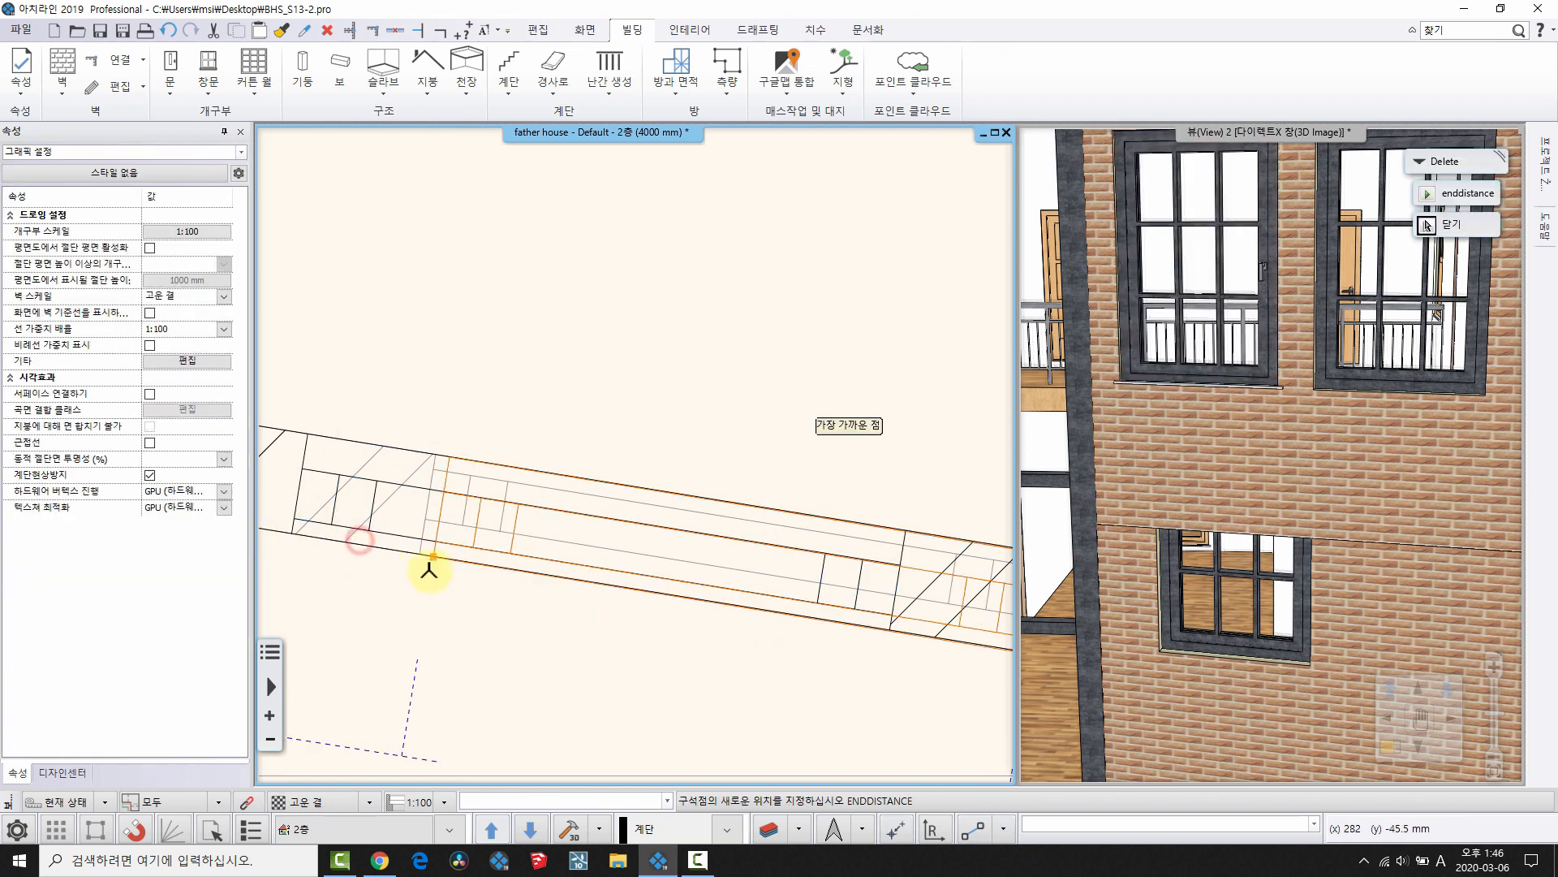
pyautogui.click(422, 563)
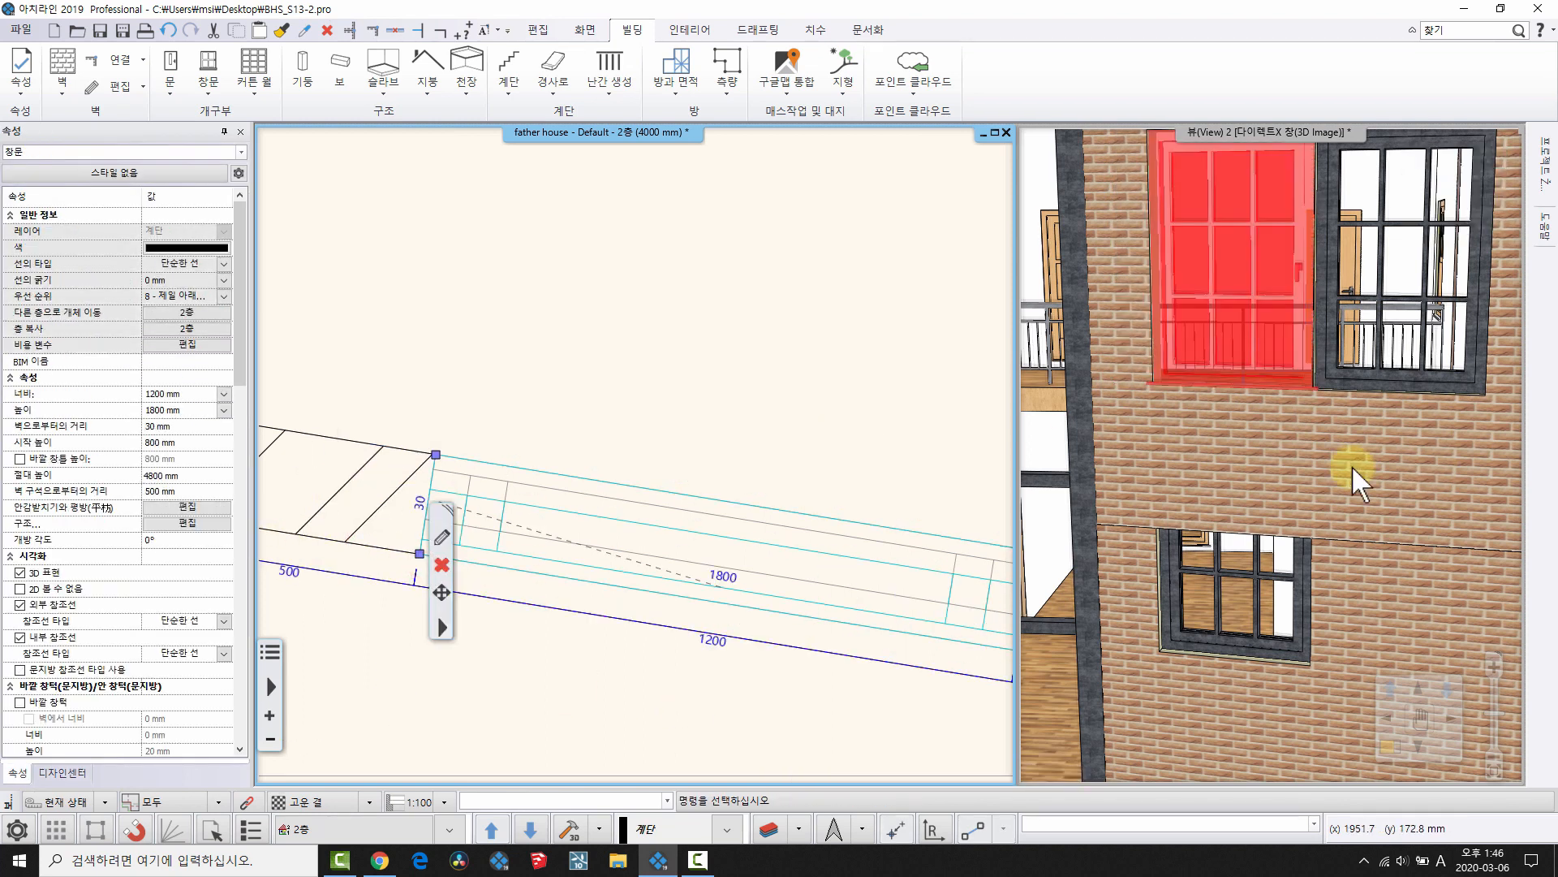
pyautogui.moveTo(1200, 481); pyautogui.dragTo(1180, 463, button='middle')
pyautogui.press('Escape')
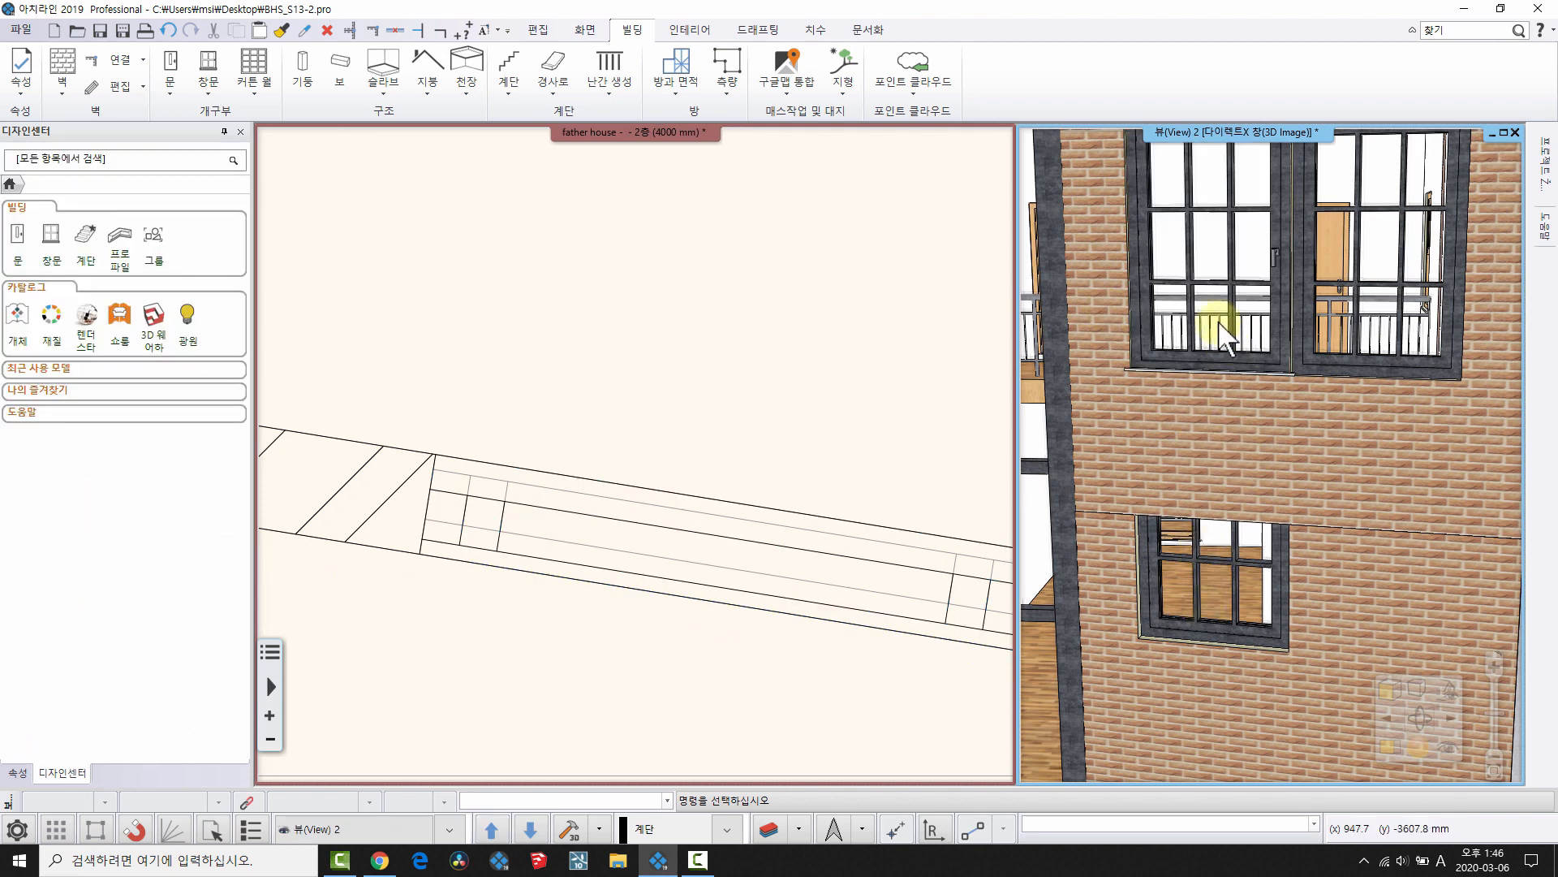
# - Set the start height (시작 높이) of the copied second-floor window to 0 mm
pyautogui.moveTo(1250, 579); pyautogui.dragTo(1159, 321, button='middle')
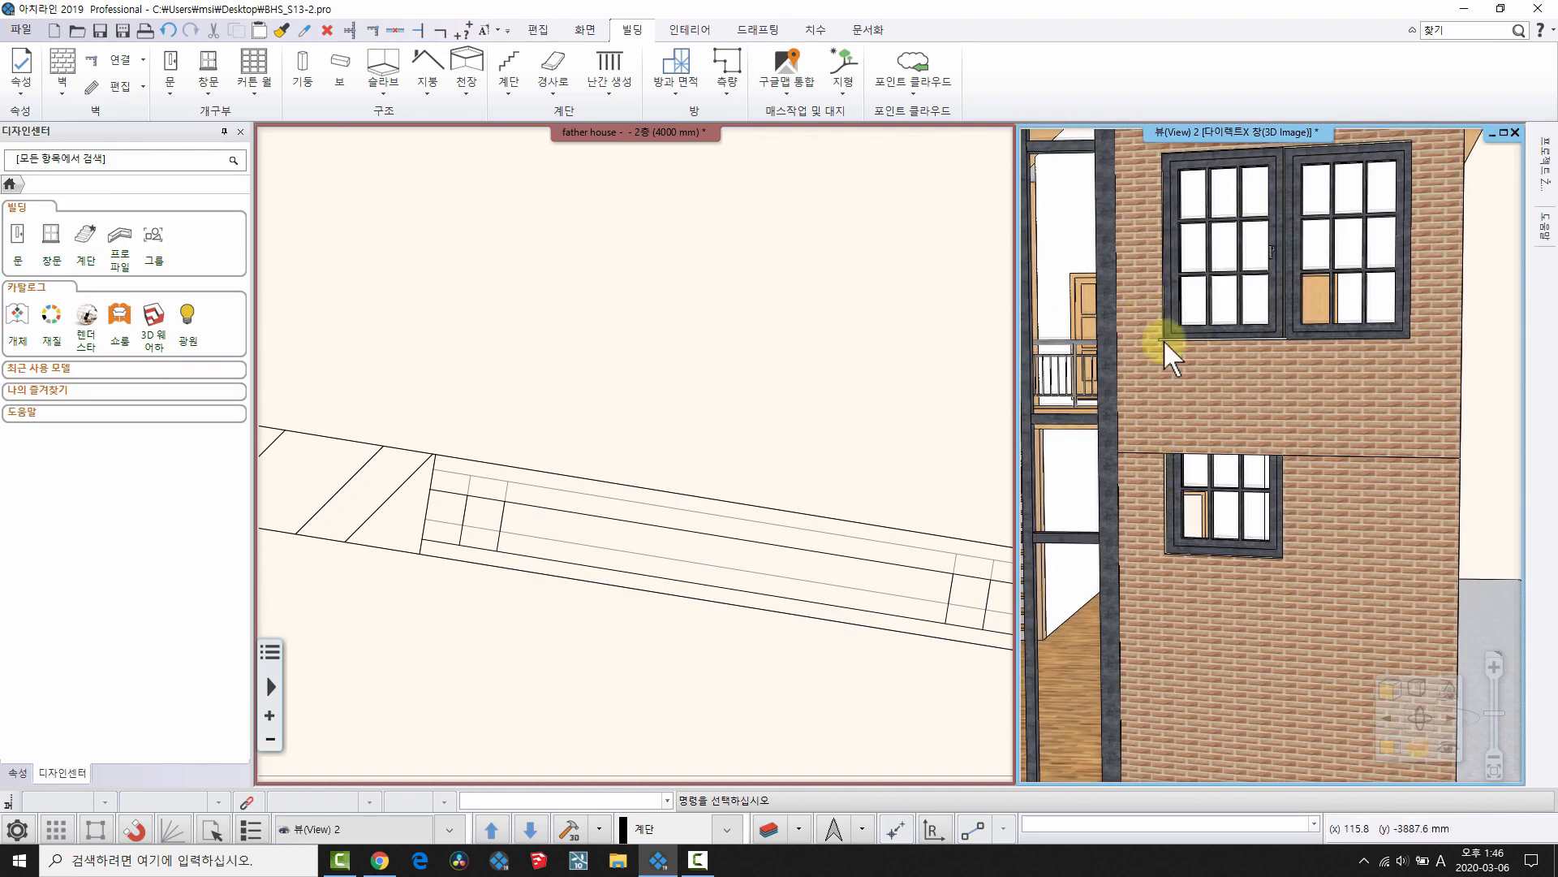
pyautogui.scroll(3, 1229, 411)
pyautogui.click(1234, 289)
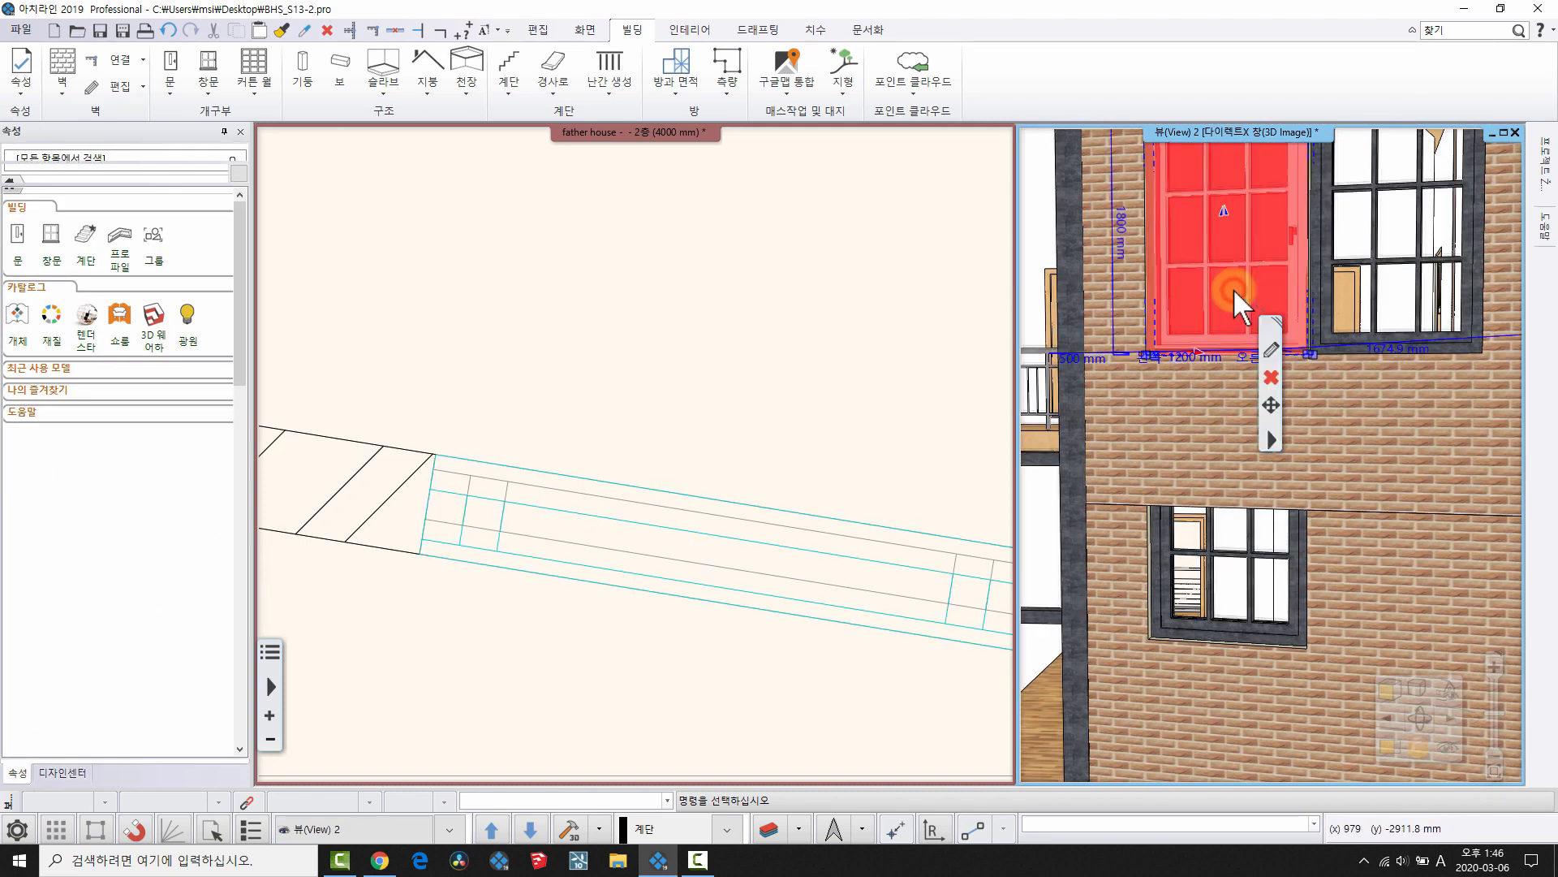
pyautogui.moveTo(1165, 496); pyautogui.dragTo(1104, 539, button='middle')
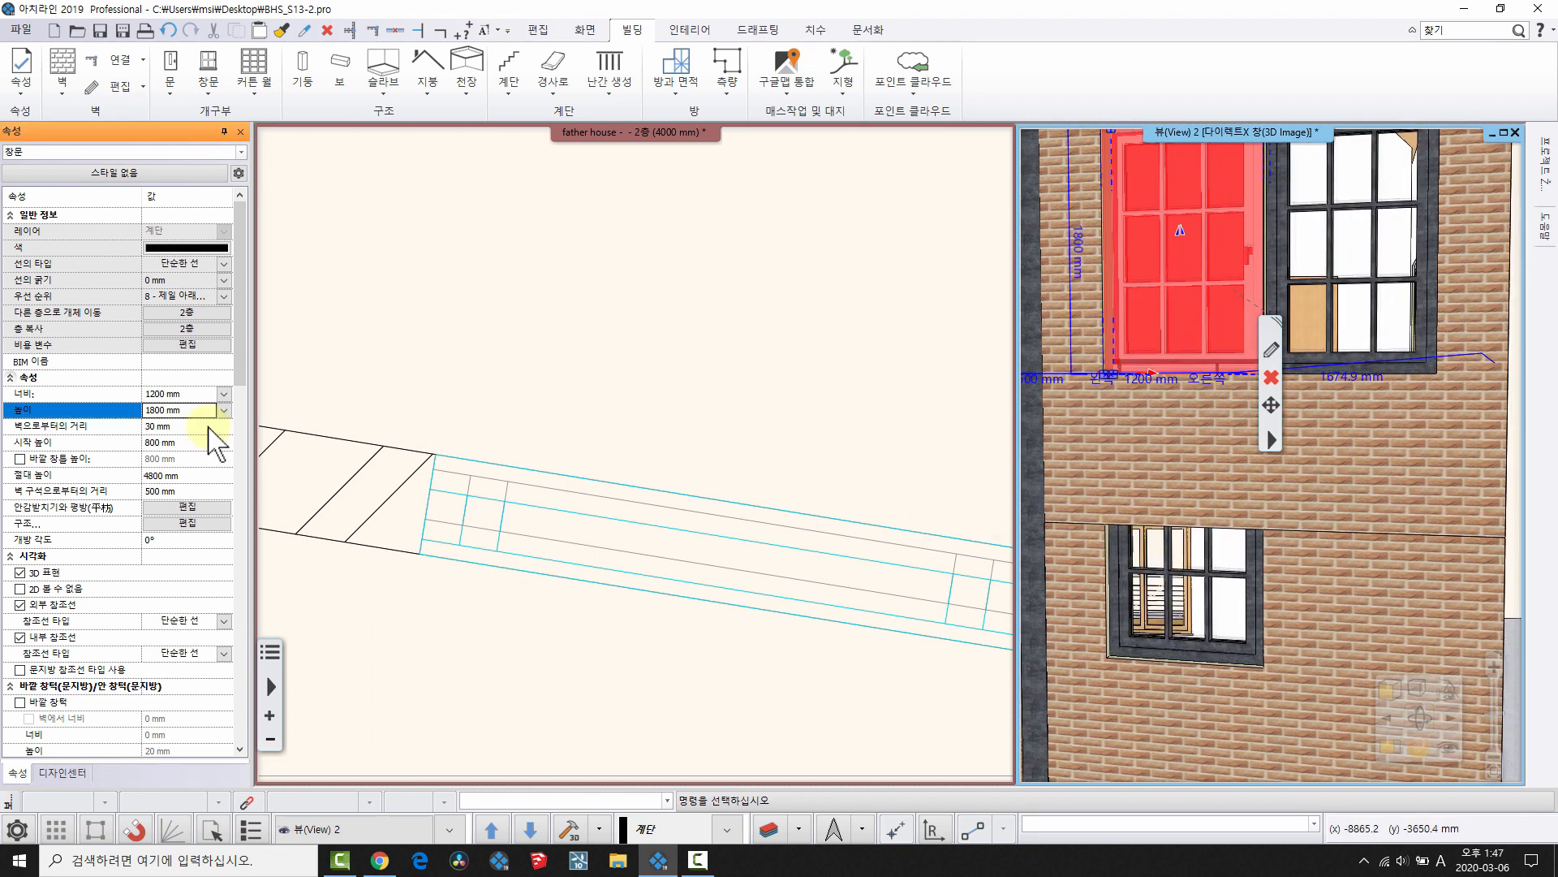
pyautogui.click(1179, 303)
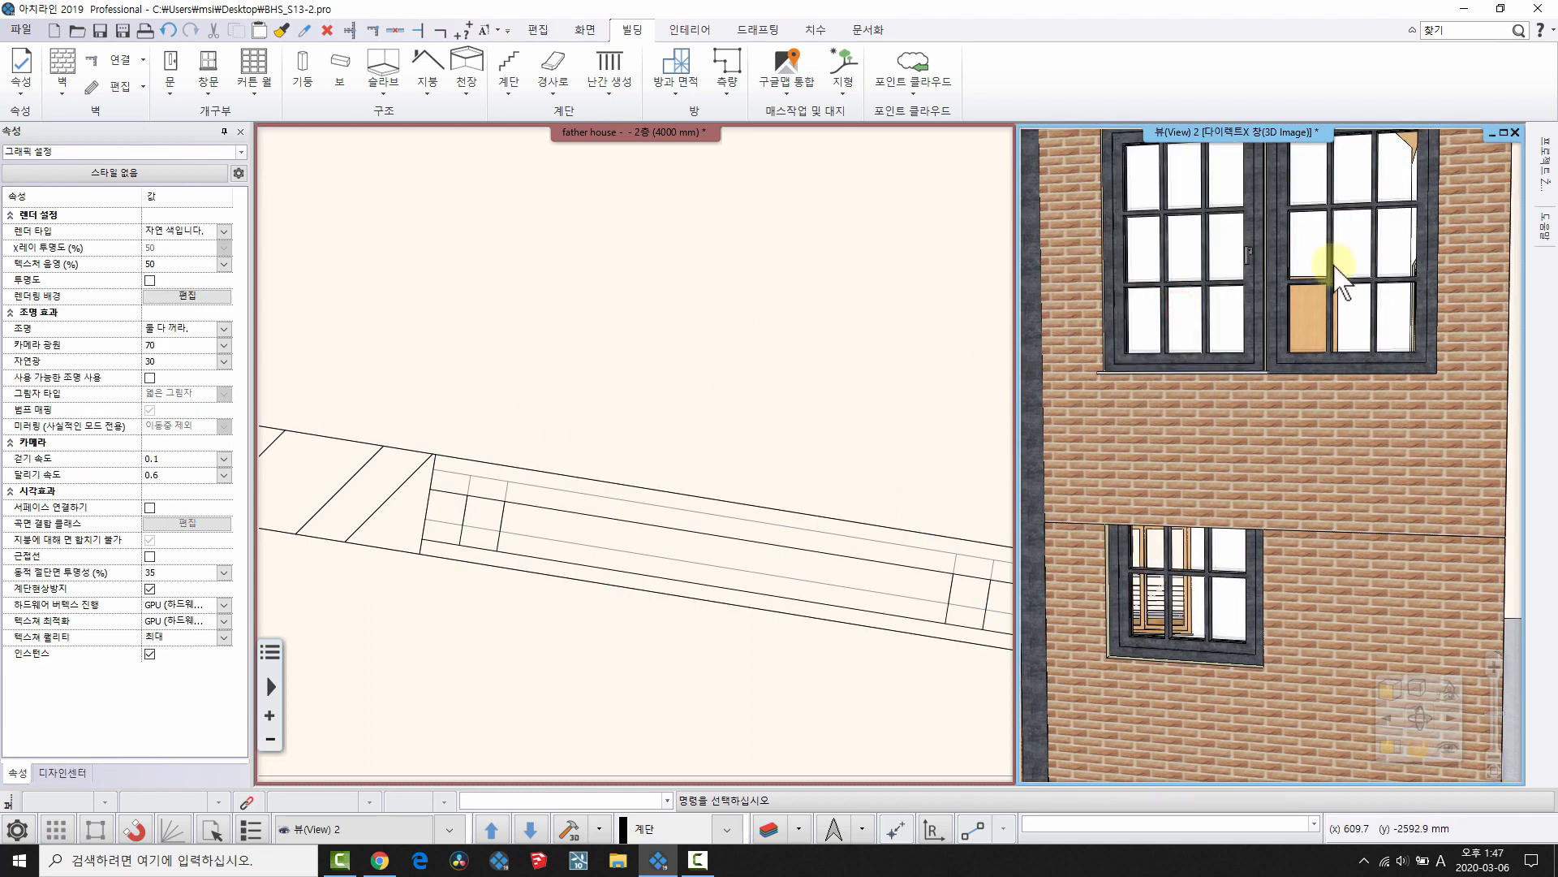
pyautogui.click(1151, 295)
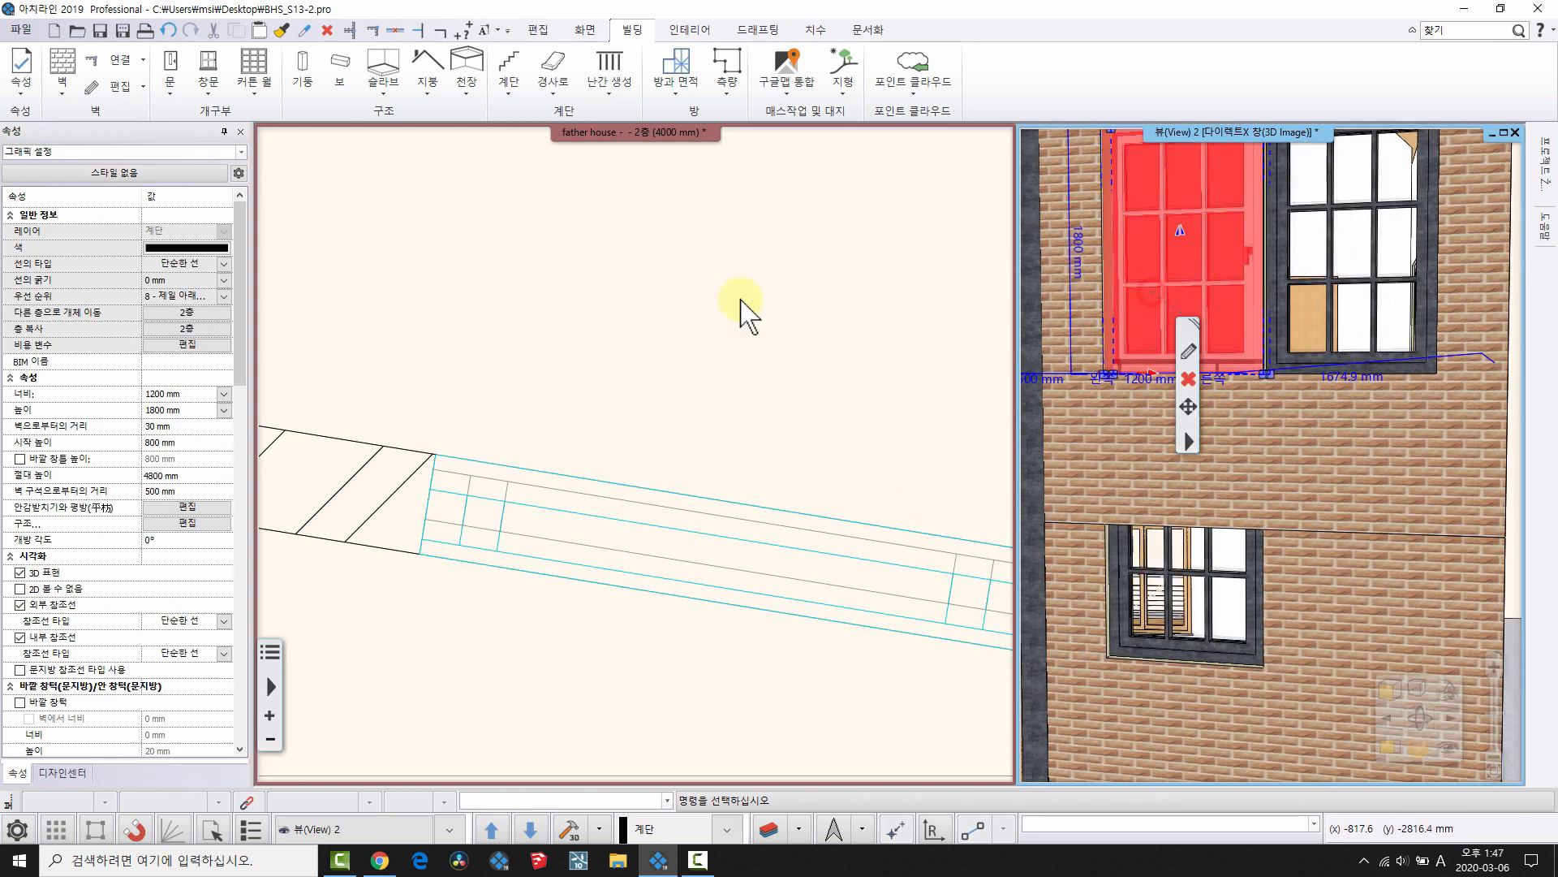
pyautogui.click(159, 442)
pyautogui.write('0')
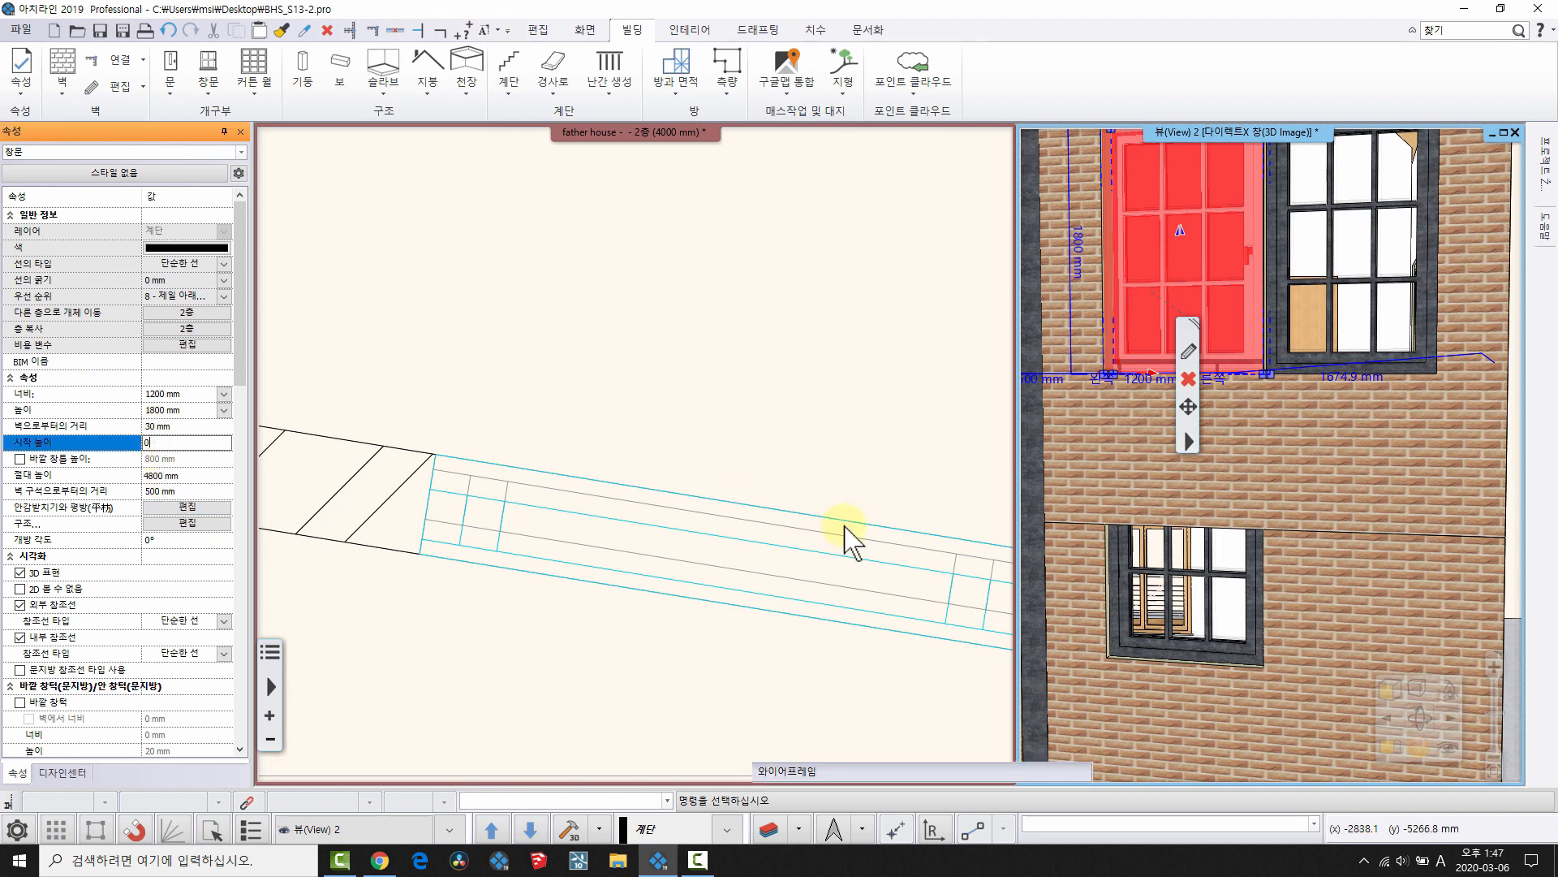
pyautogui.press('Return')
# - Lower the copied window to the top of the first-floor wall by setting its start height (시작 높이) to -300 mm
pyautogui.scroll(2, 1276, 540)
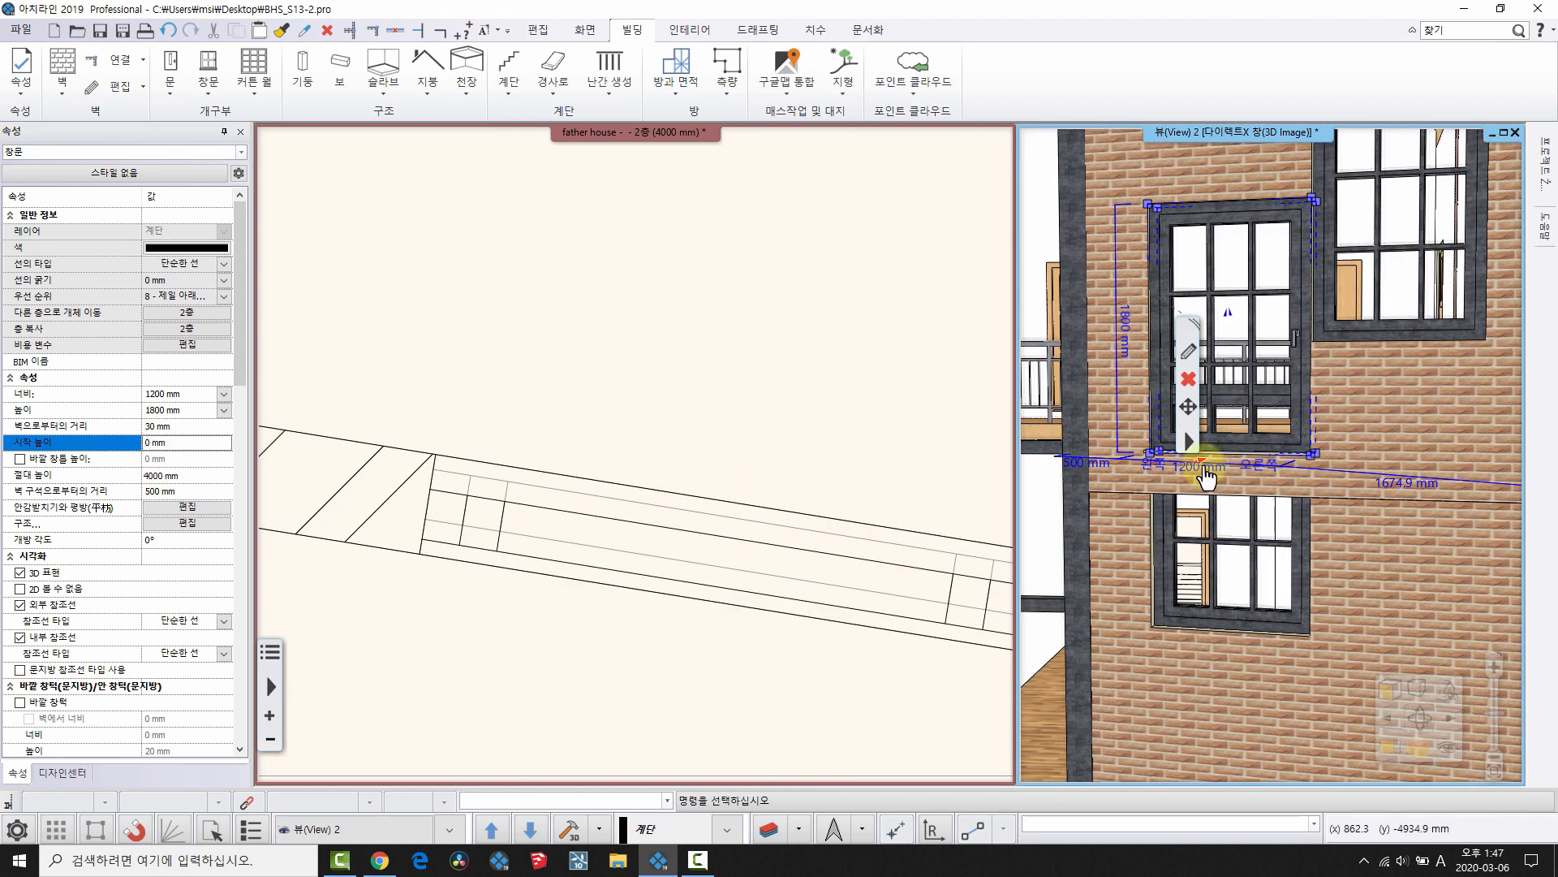
pyautogui.click(190, 431)
pyautogui.click(199, 439)
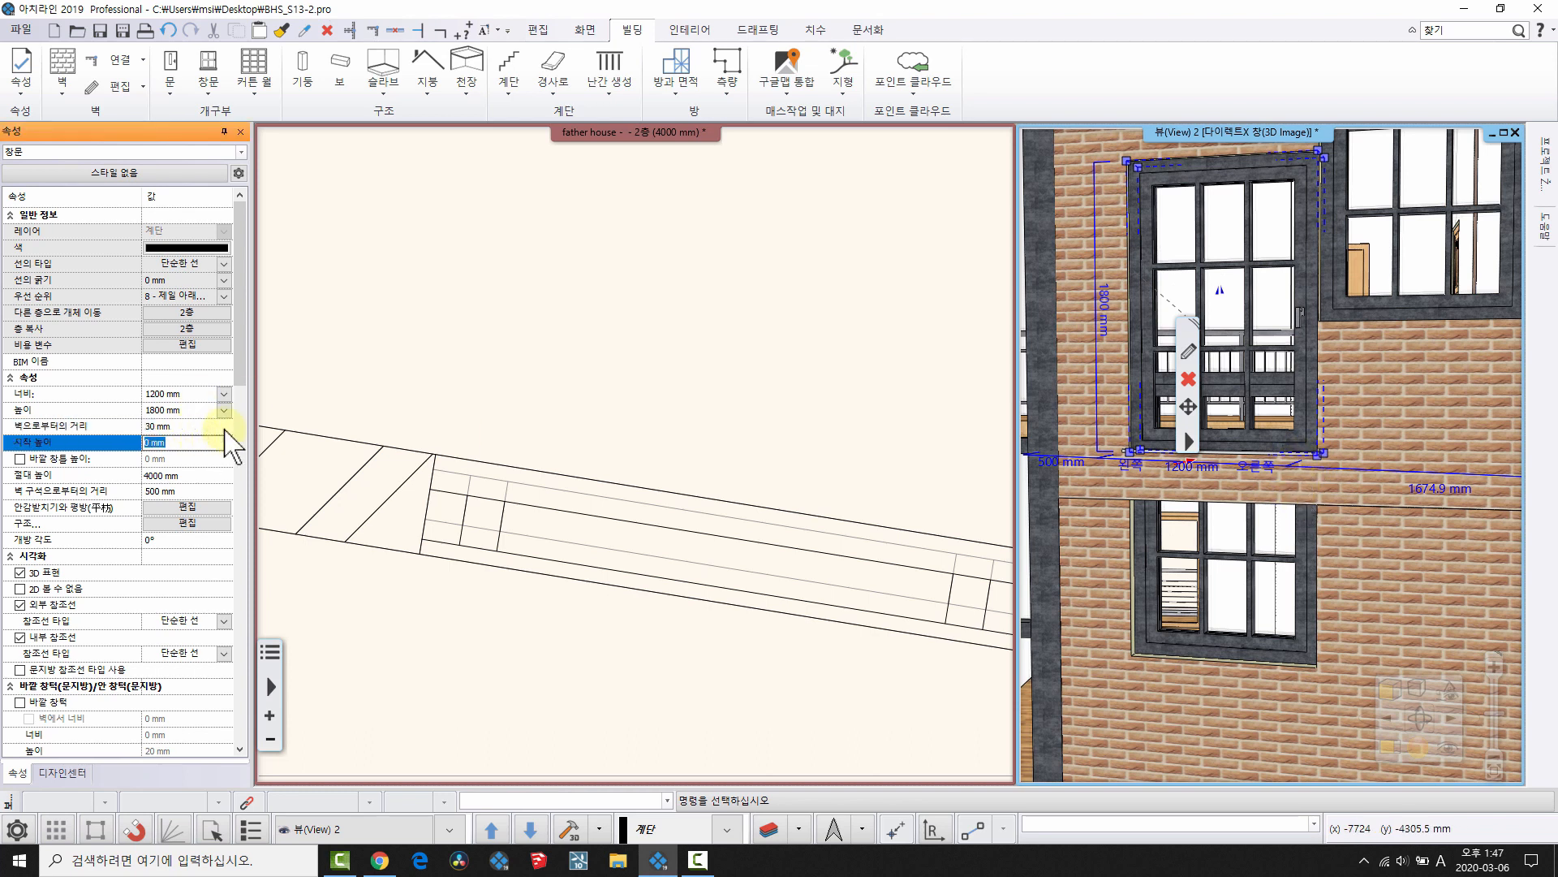
pyautogui.write('-300')
pyautogui.press('Return')
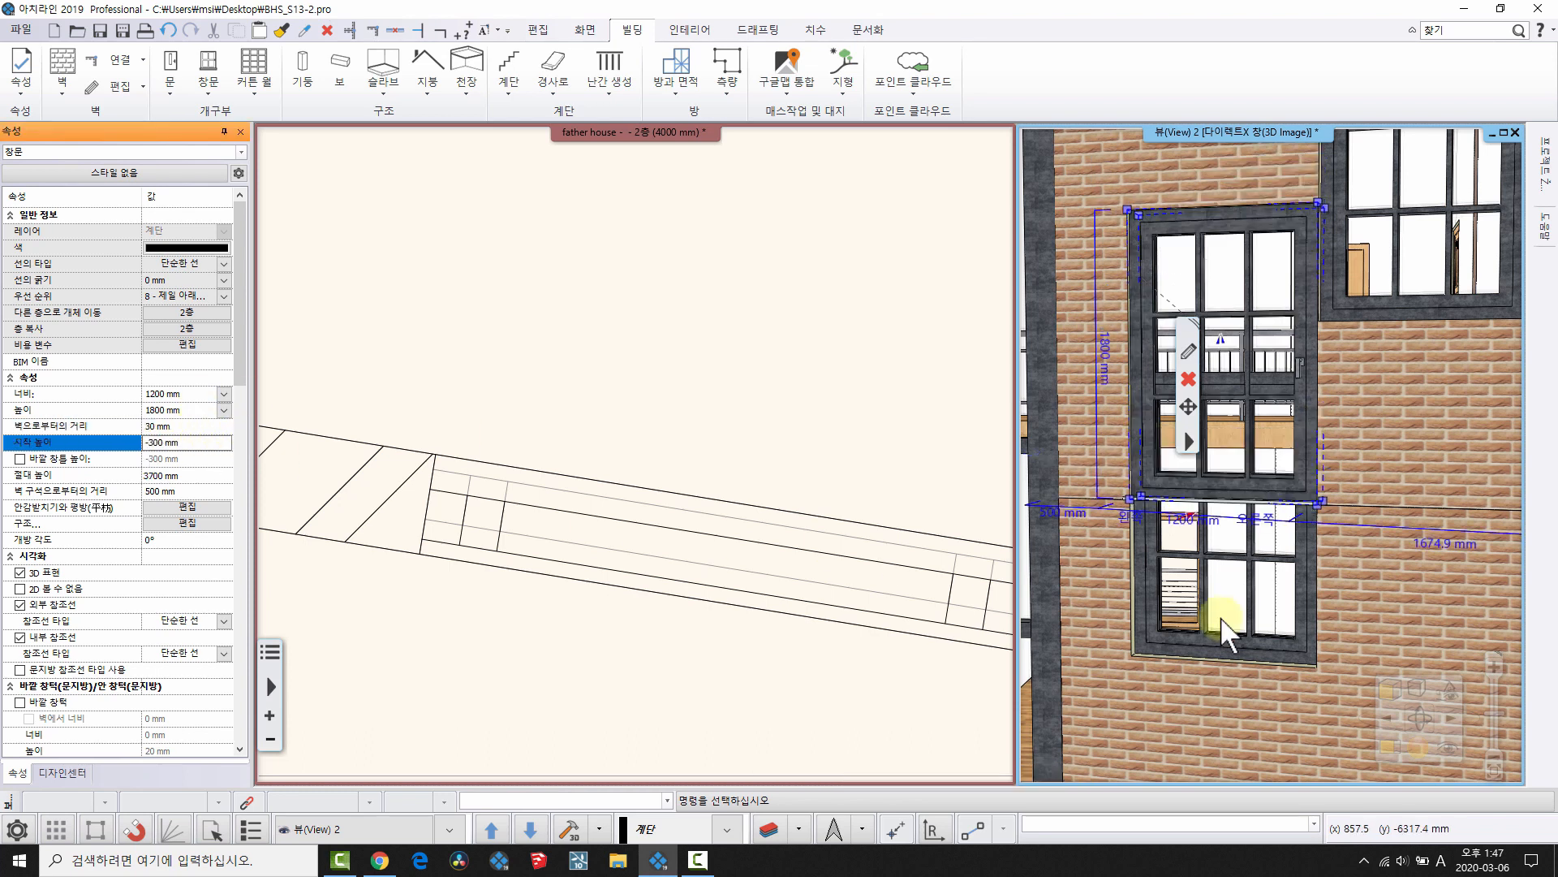
pyautogui.press('Escape')
# - Measure the vertical distance from the first-floor window's lower corner to the joint between the two walls in the 3D view
pyautogui.scroll(1, 1225, 560)
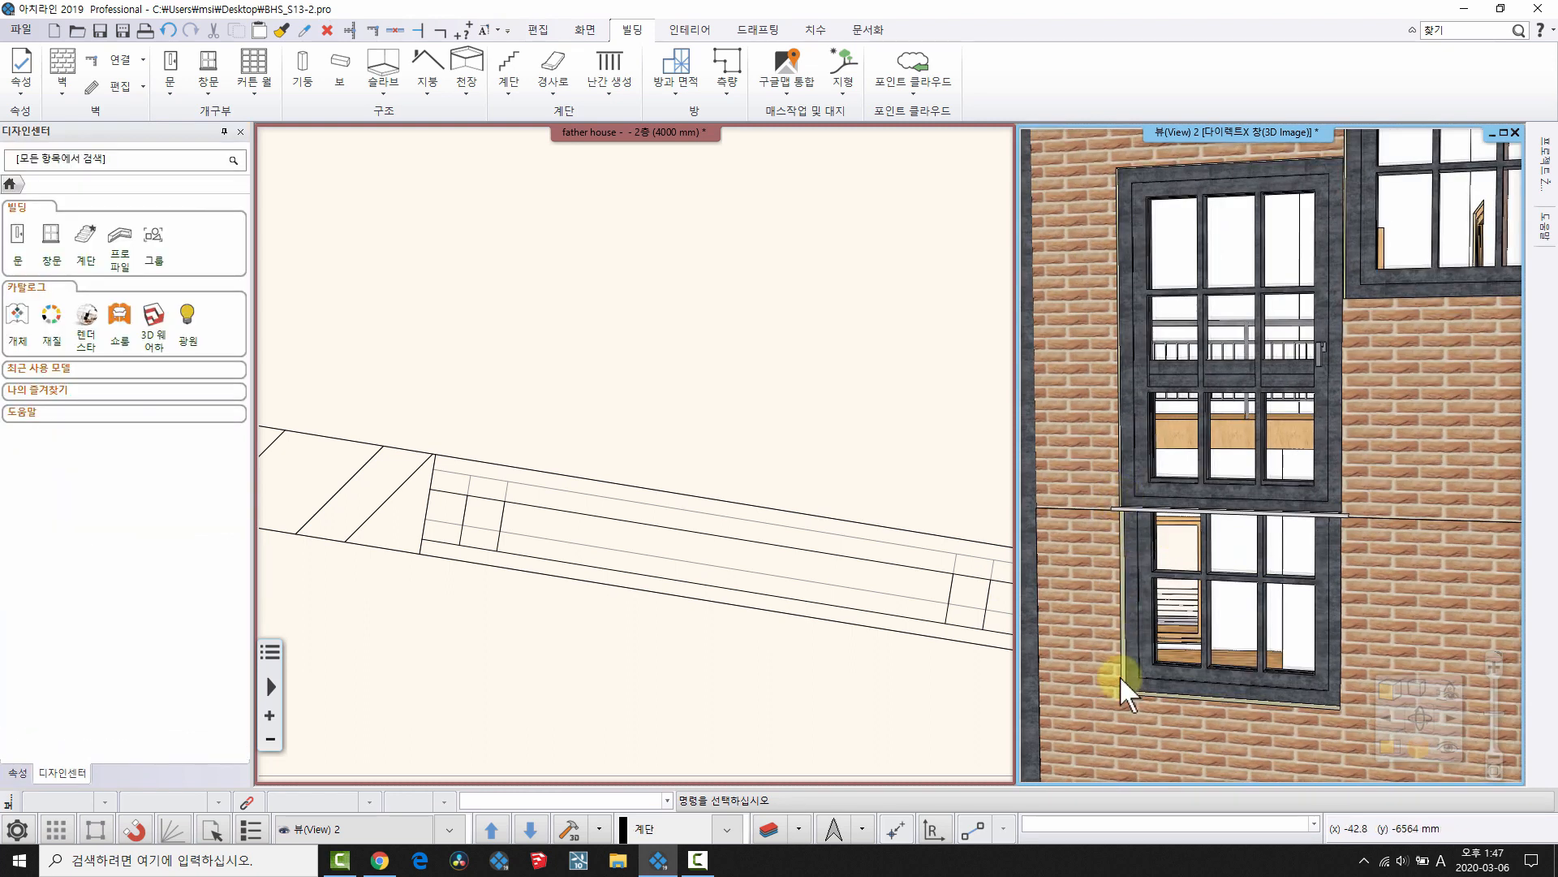
pyautogui.scroll(2, 1292, 415)
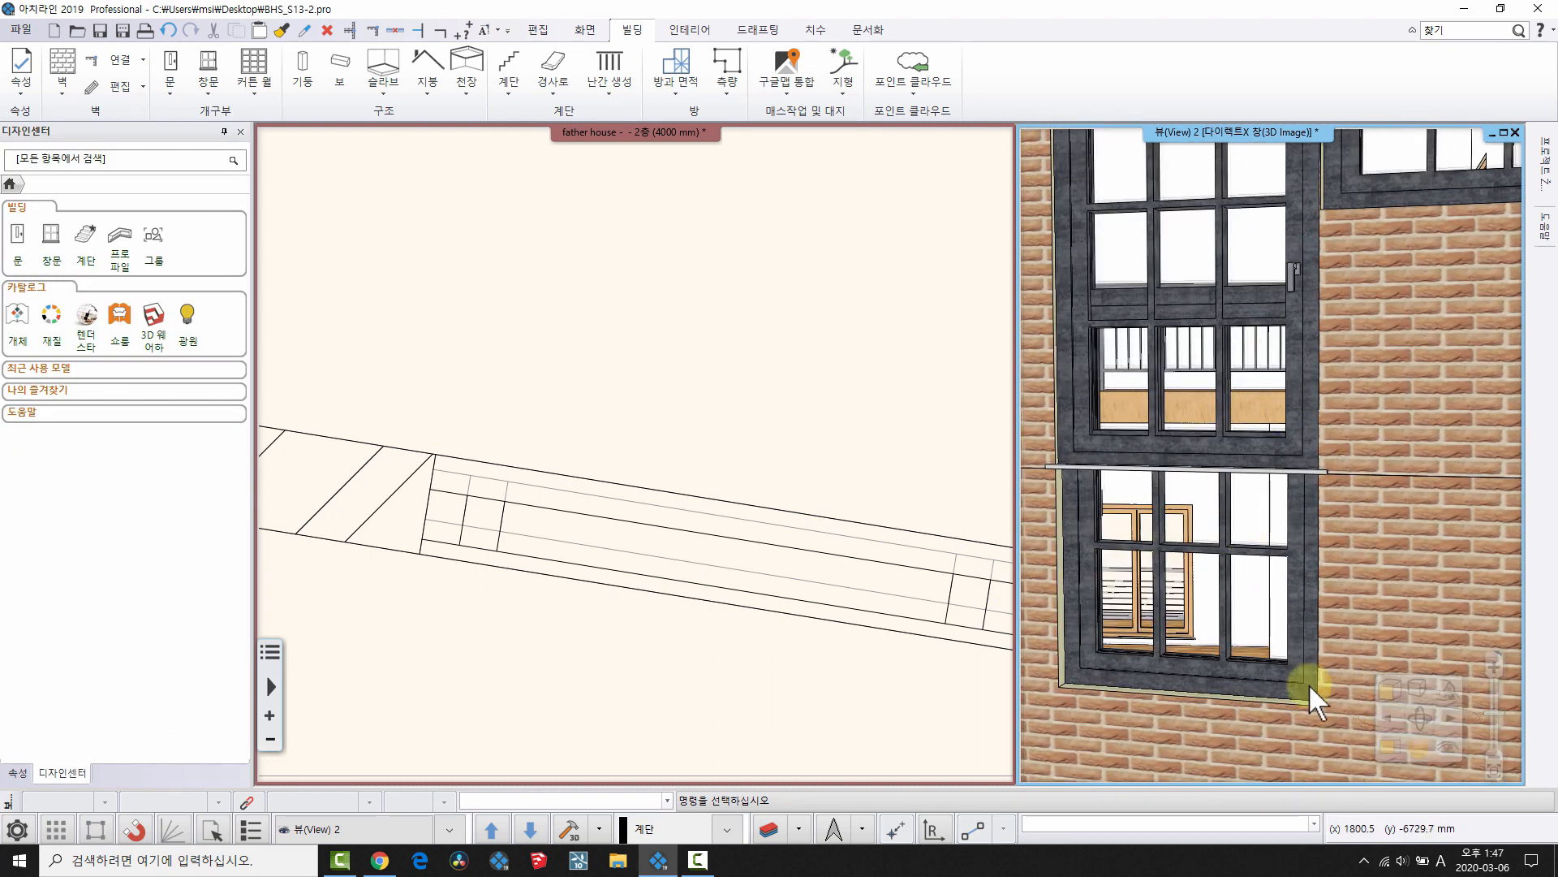
pyautogui.scroll(3, 1173, 572)
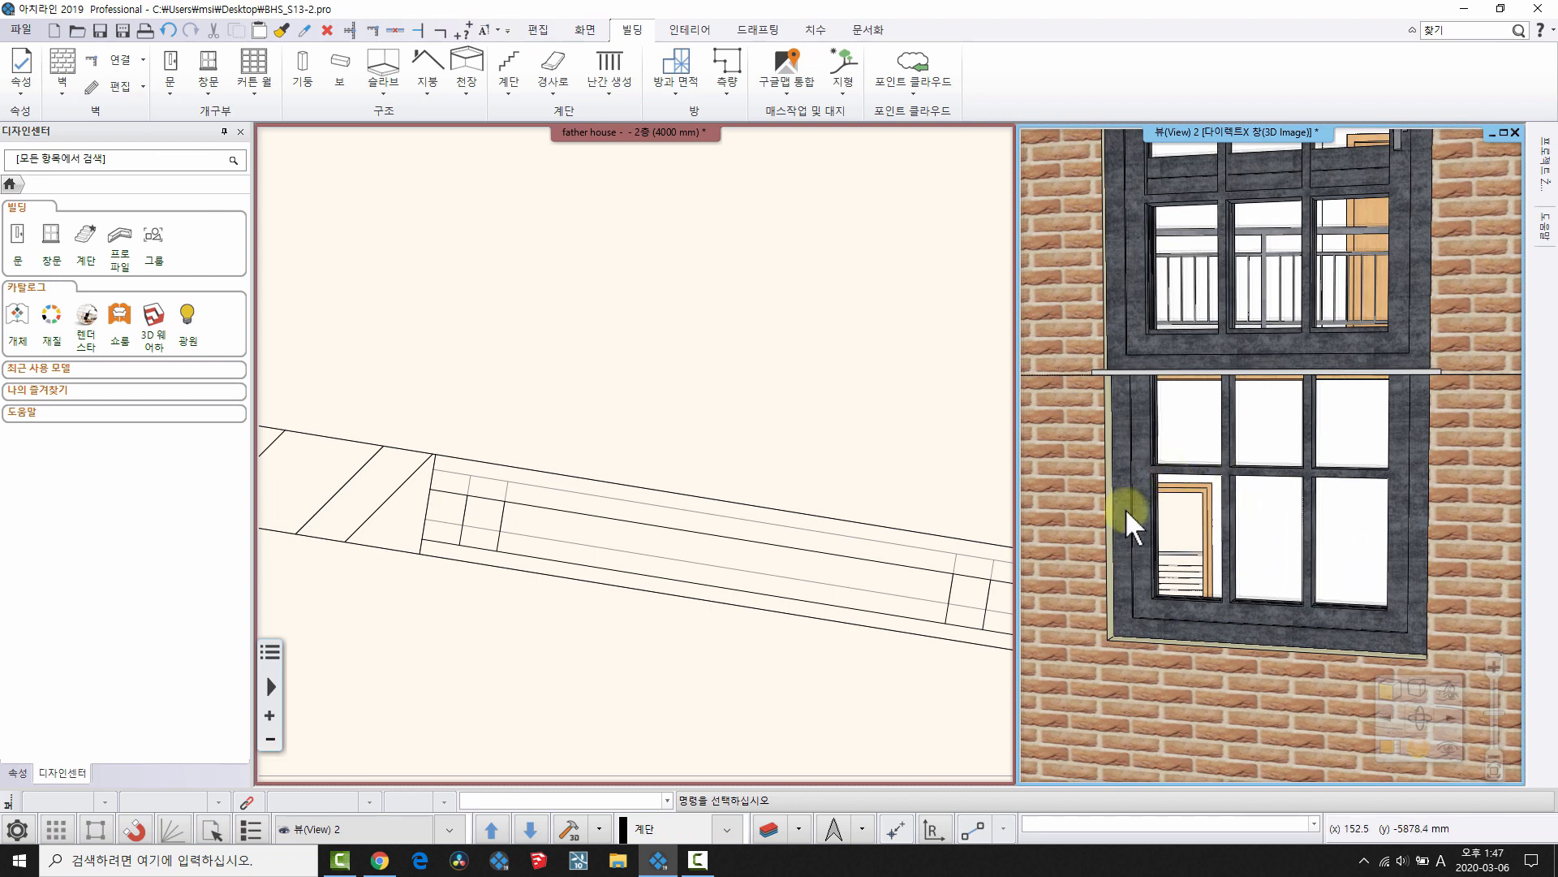
pyautogui.click(816, 29)
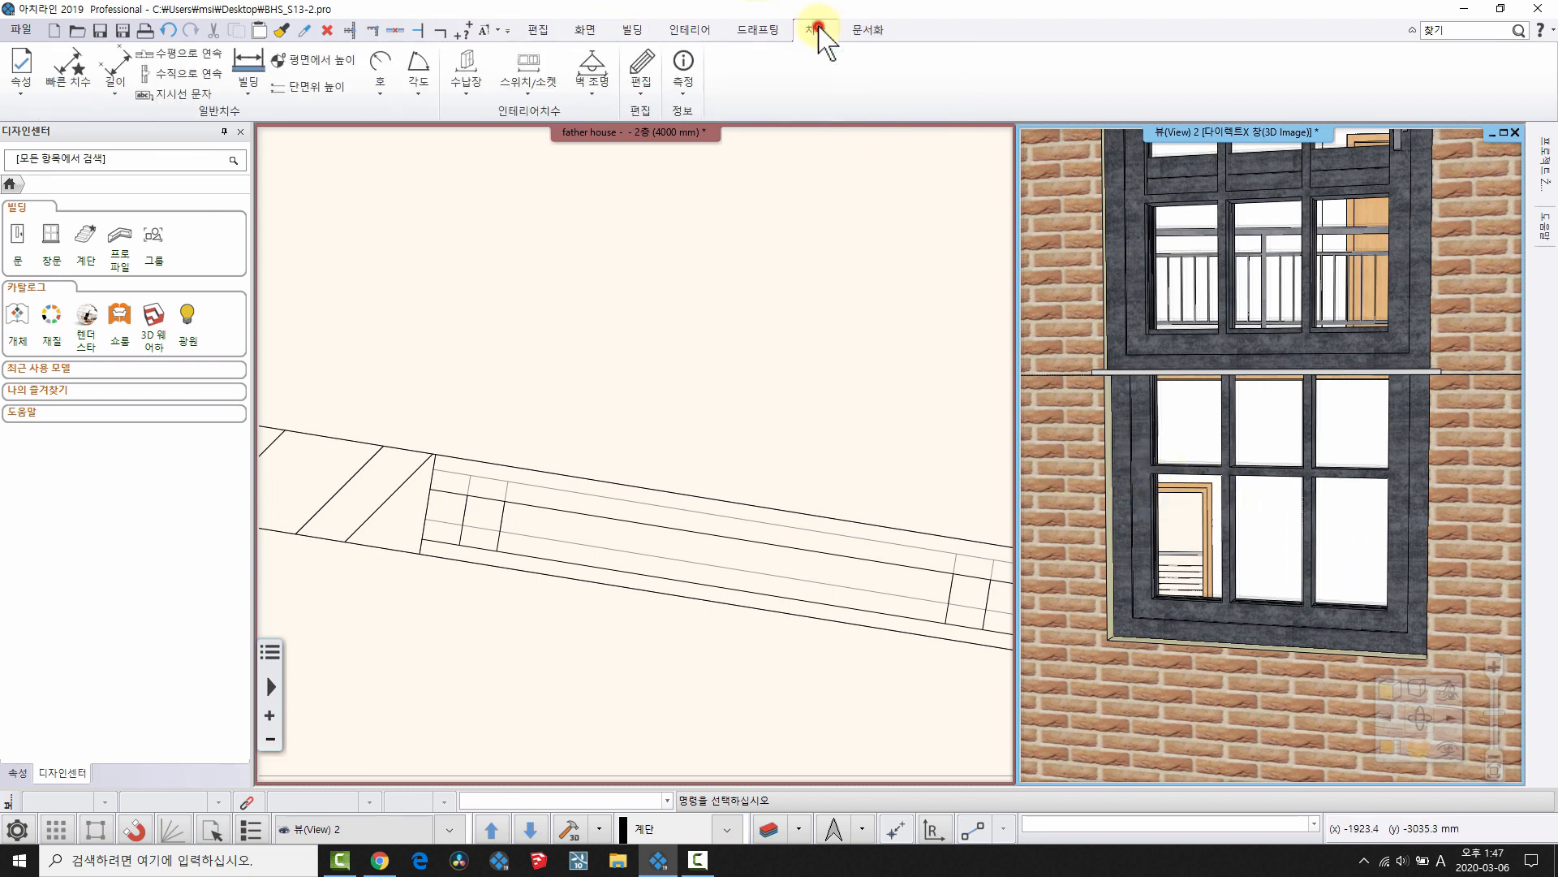
pyautogui.click(683, 77)
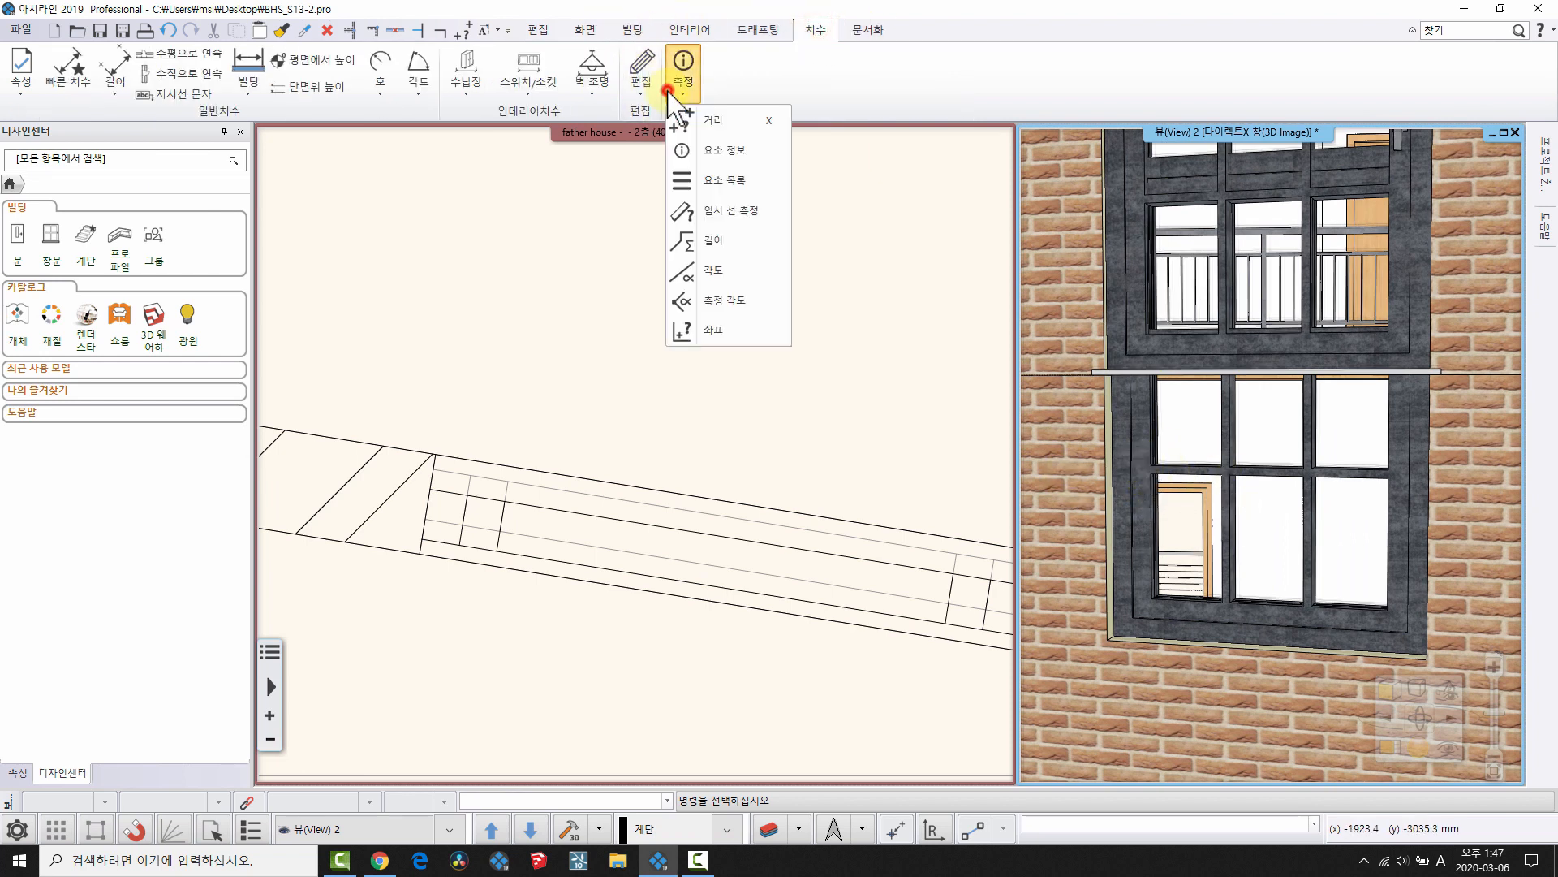
pyautogui.click(748, 122)
pyautogui.click(1106, 641)
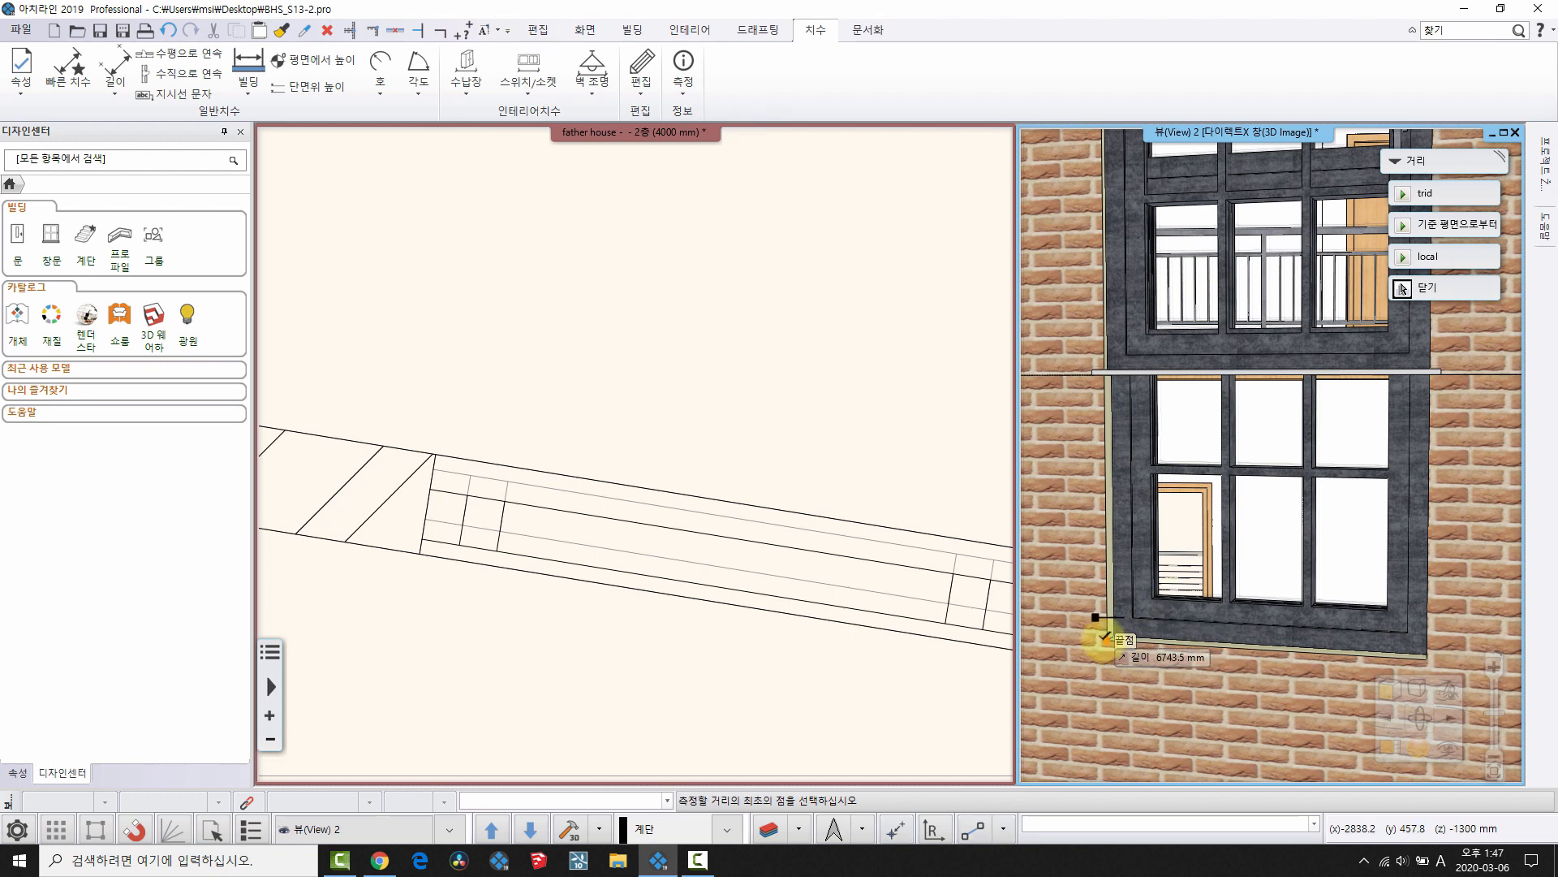
pyautogui.click(1106, 374)
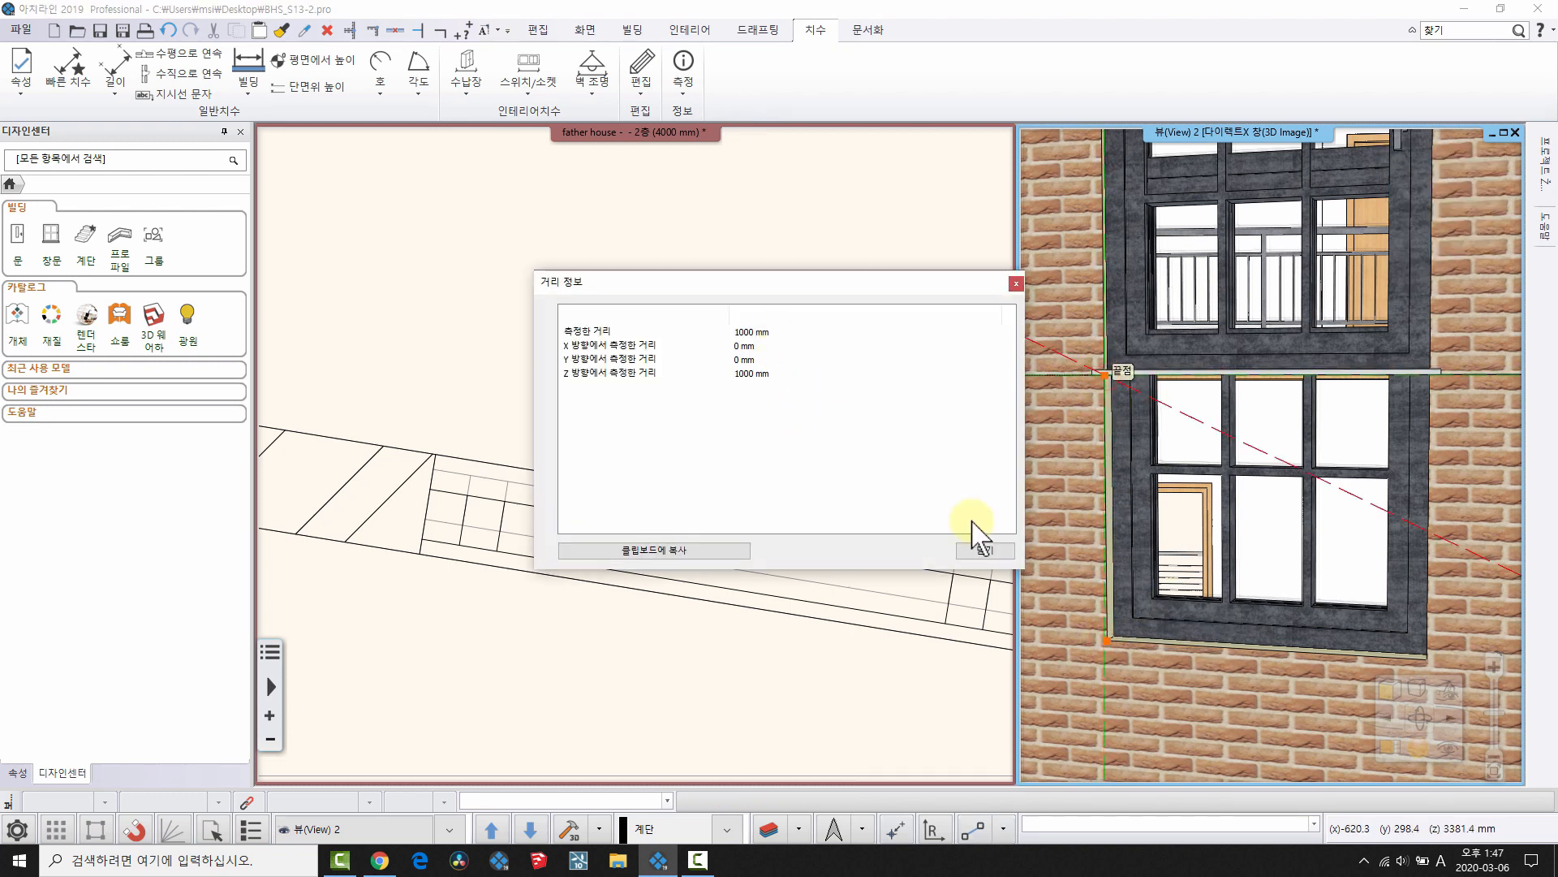
pyautogui.click(967, 538)
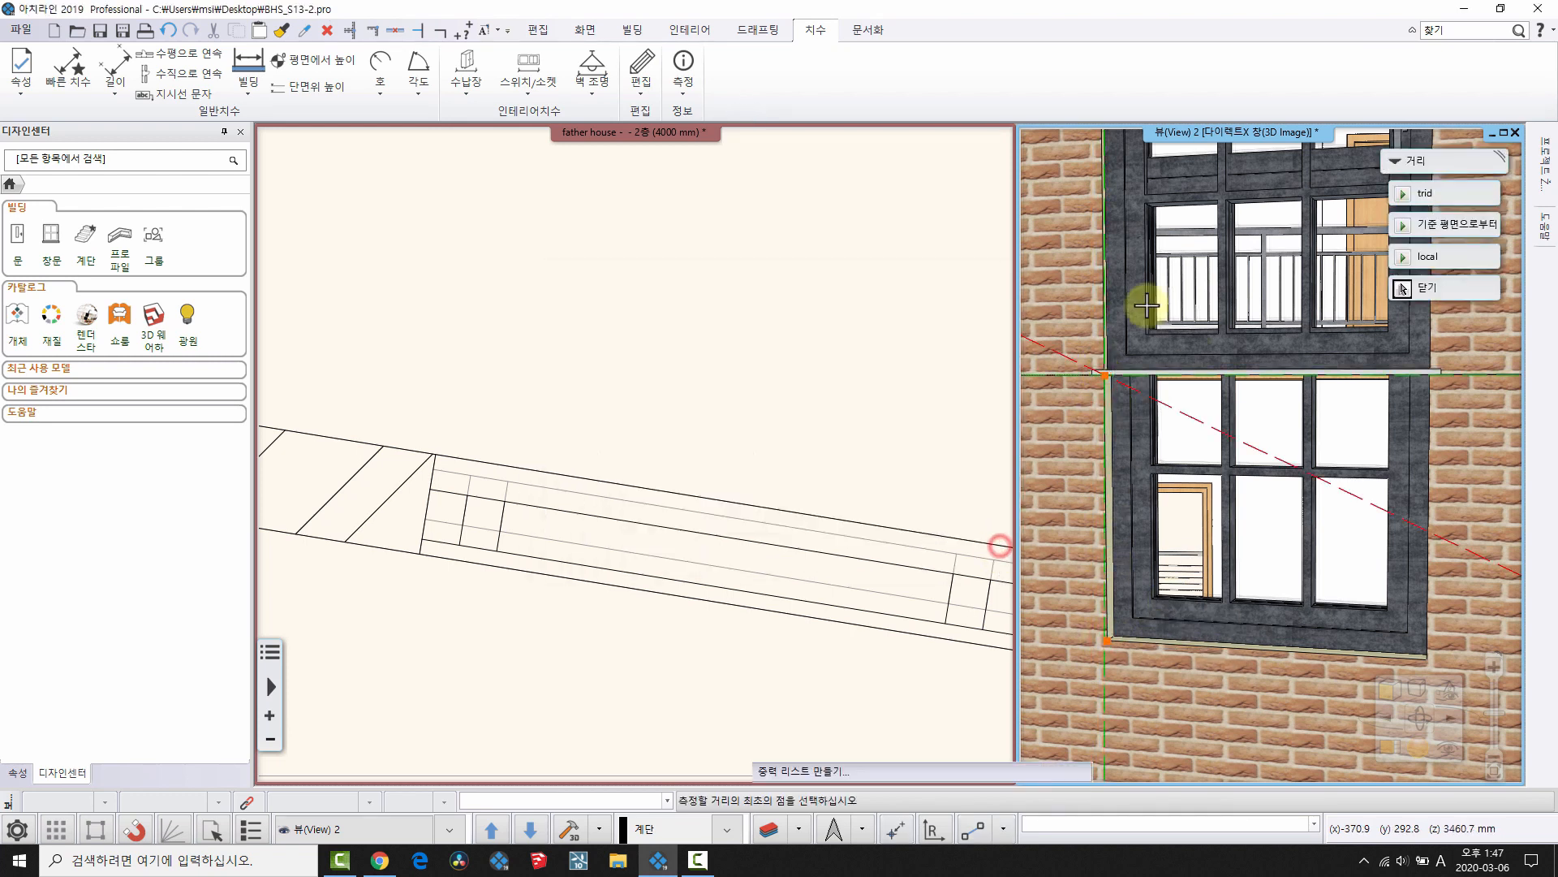
pyautogui.rightClick(1285, 358)
# - Set the start height (시작 높이) of the copied second-floor window to -1300 mm
pyautogui.click(1259, 311)
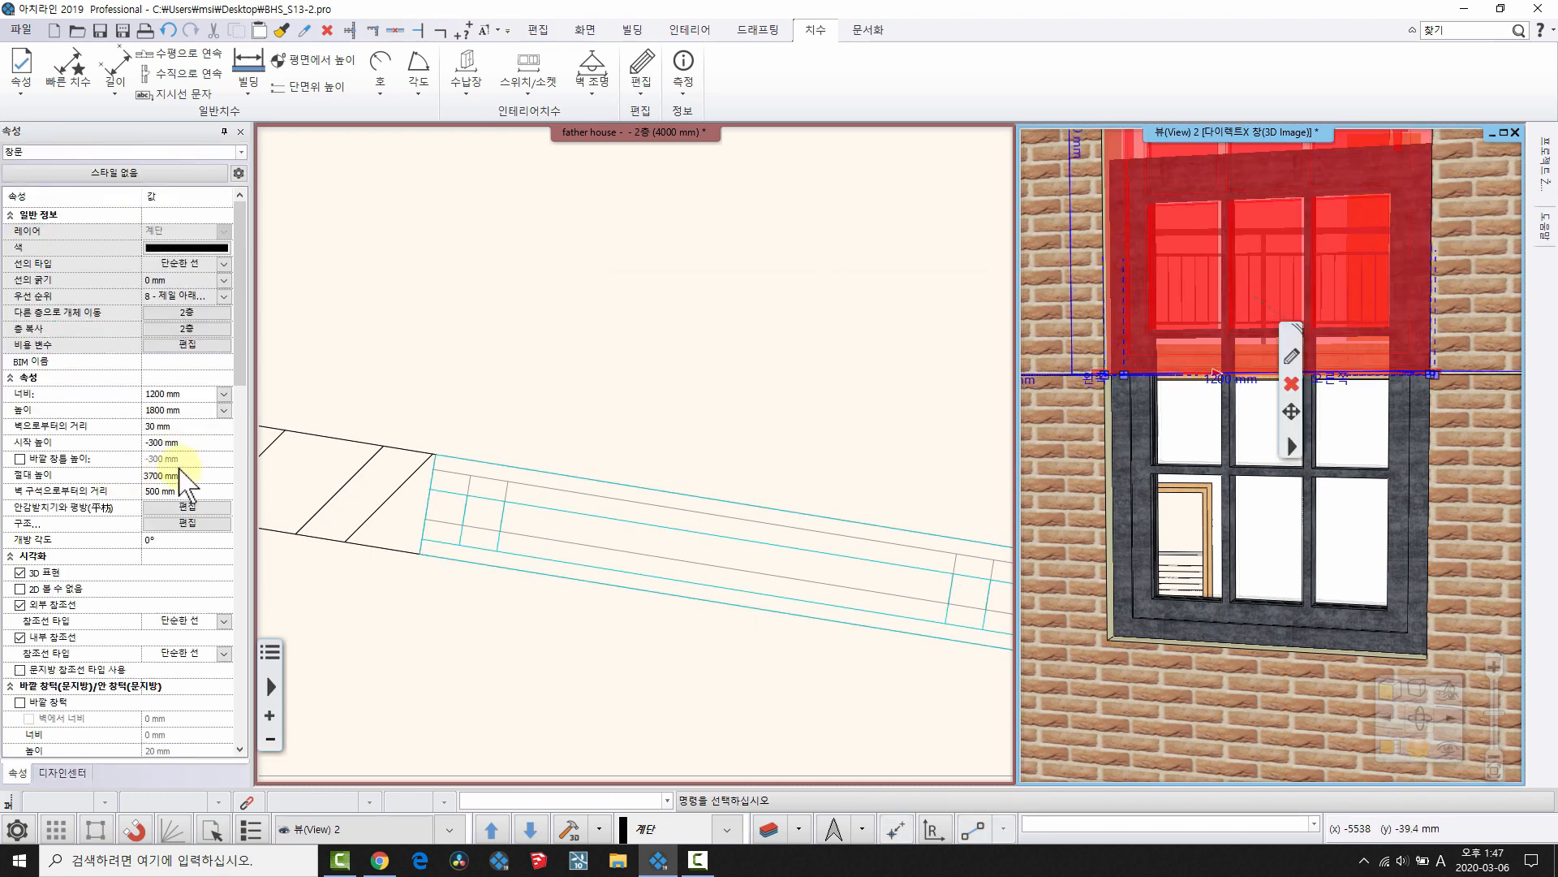
pyautogui.click(177, 445)
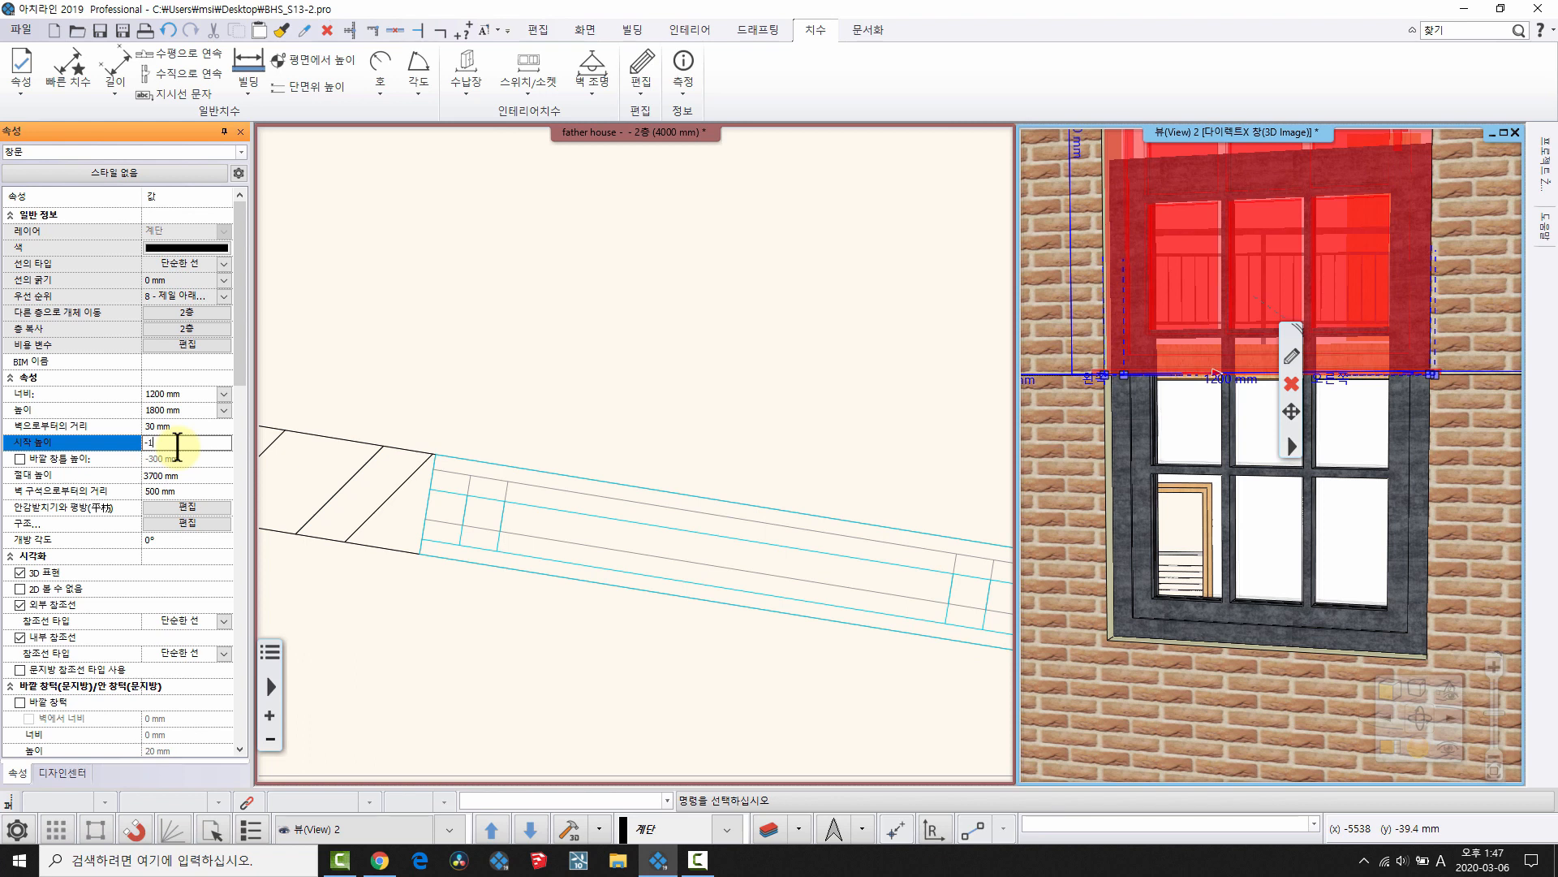
pyautogui.write('-1300')
pyautogui.press('Return')
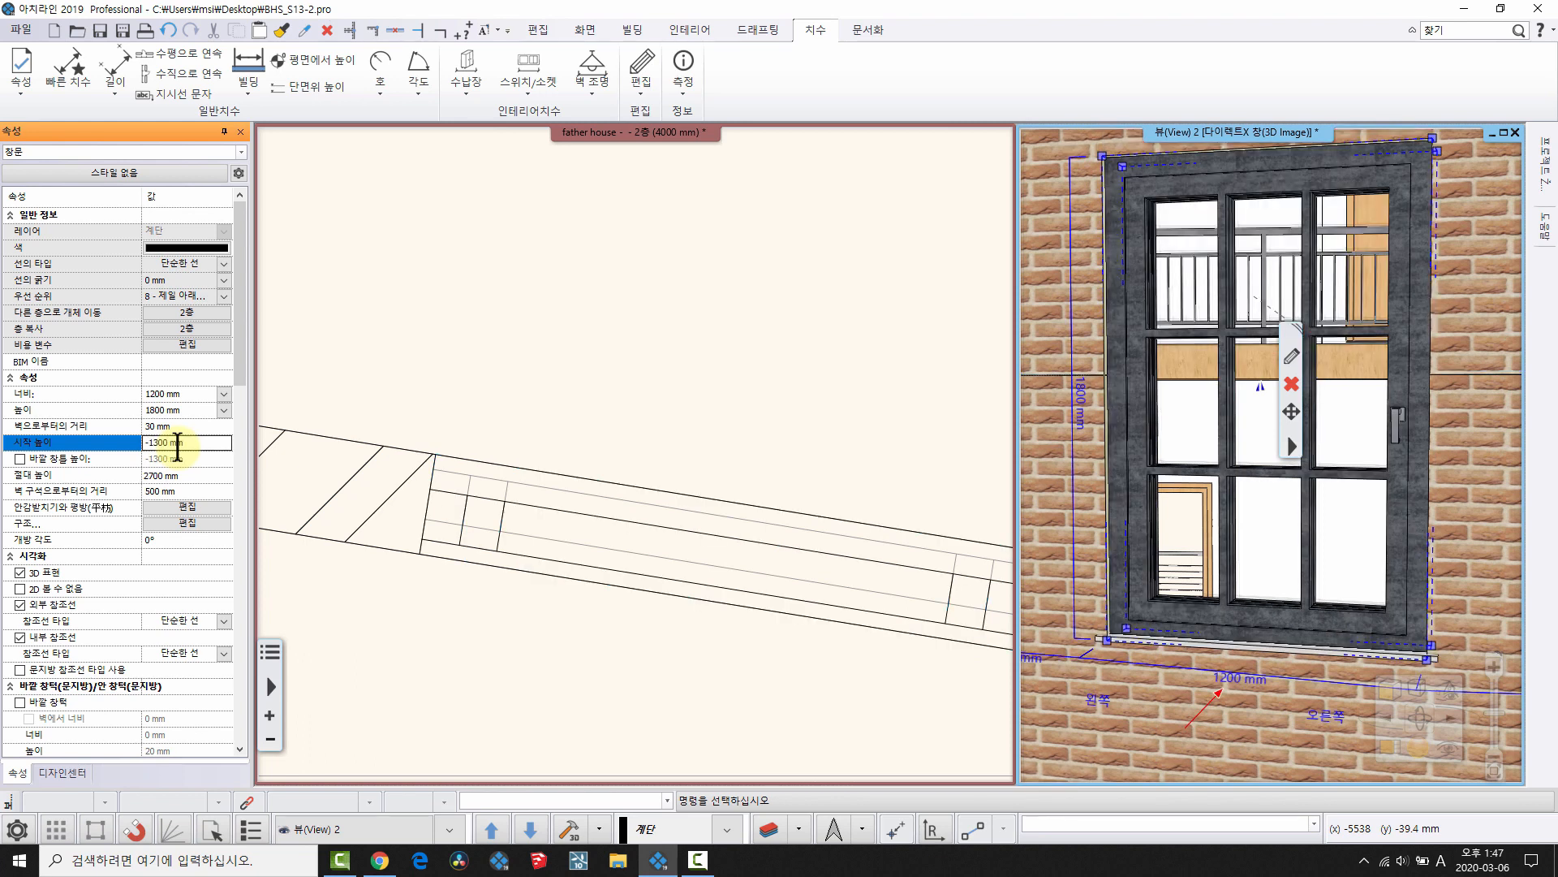
pyautogui.scroll(-3, 1322, 428)
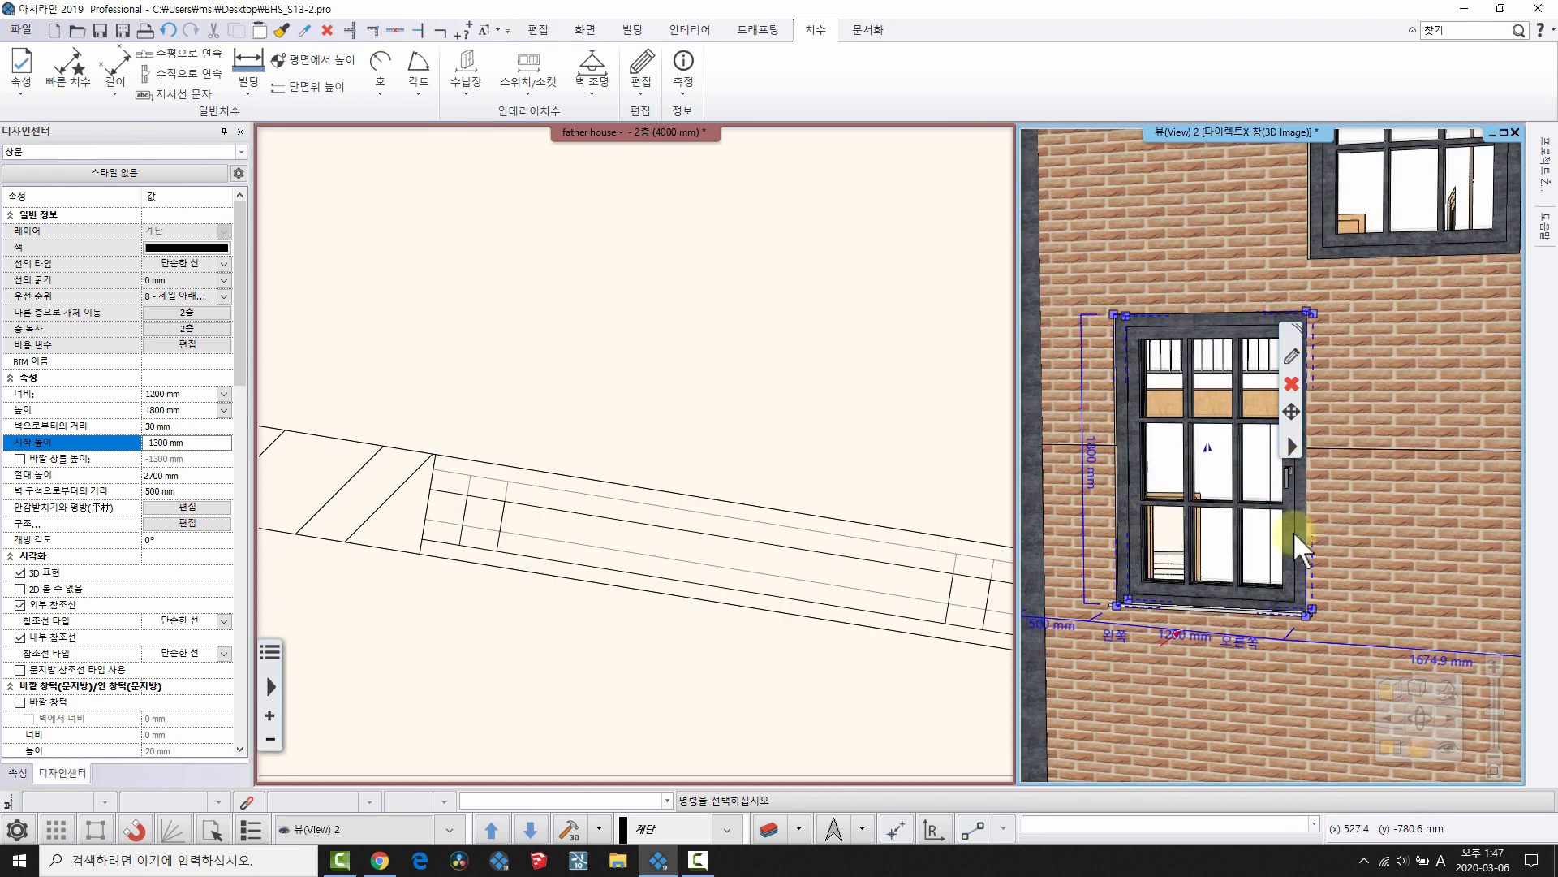
pyautogui.press('Escape')
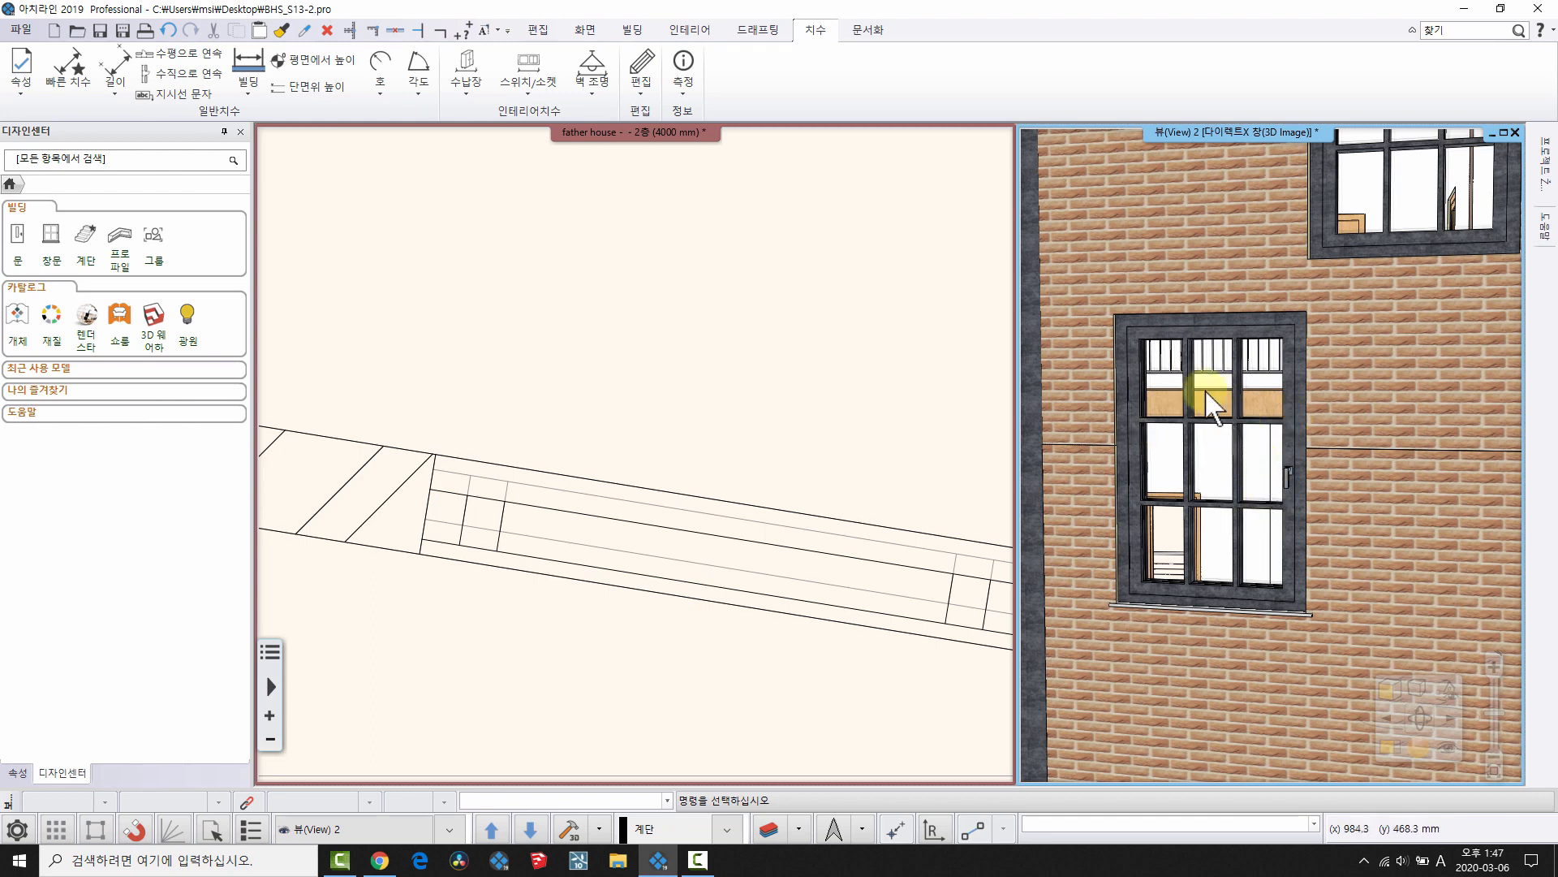
# - Turn on the opening-only option (열기 전용) in the copied second-floor window's properties
pyautogui.moveTo(1221, 393); pyautogui.dragTo(1161, 373, button='middle')
pyautogui.rightClick(1170, 377)
pyautogui.click(1175, 335)
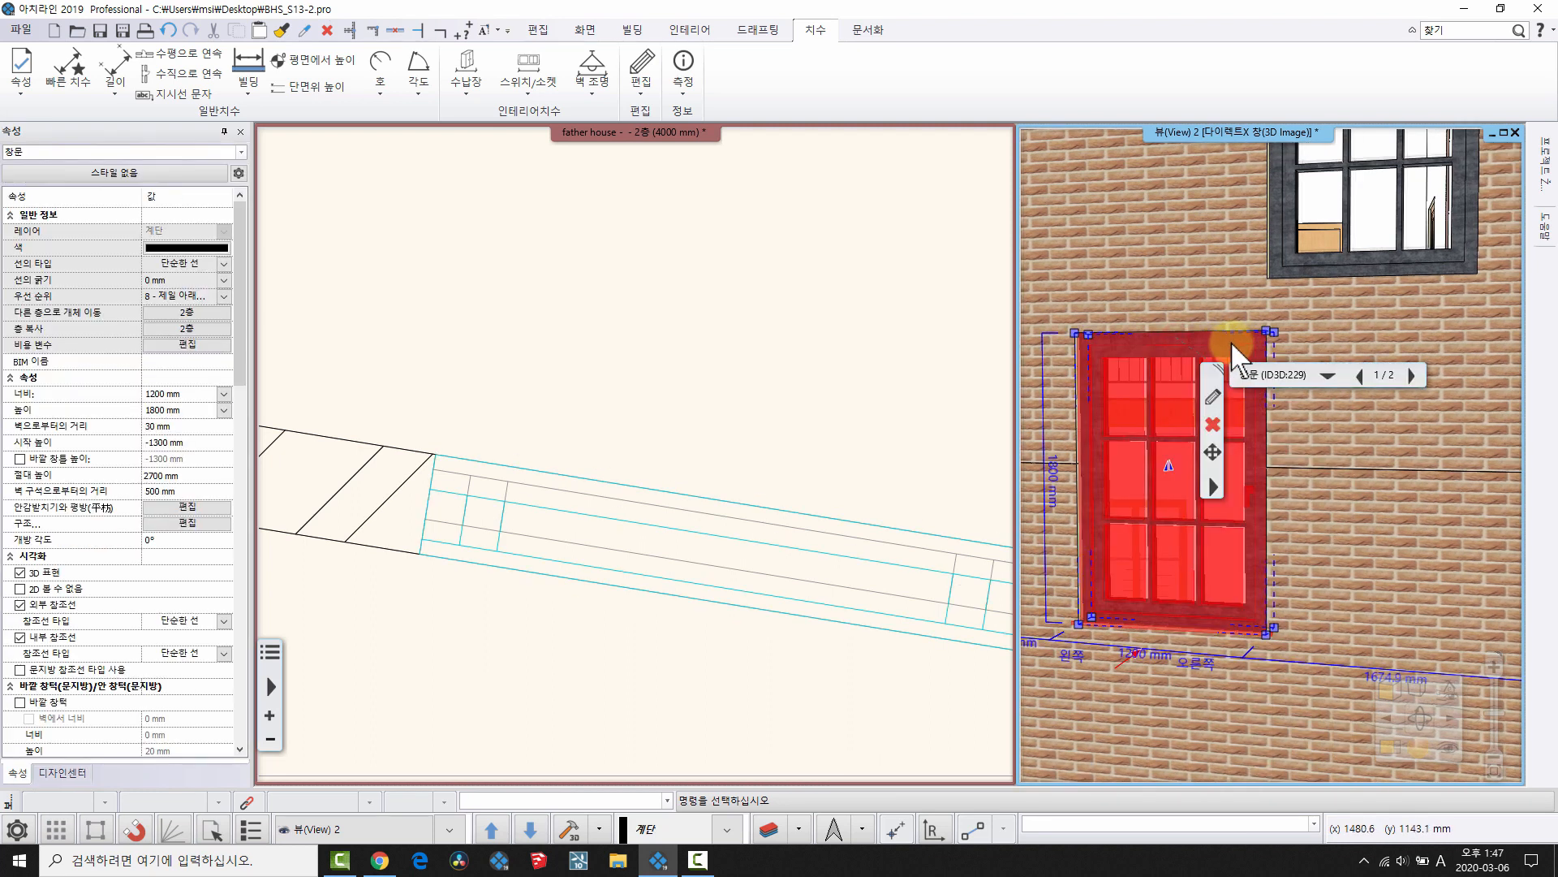
pyautogui.click(578, 459)
pyautogui.rightClick(574, 459)
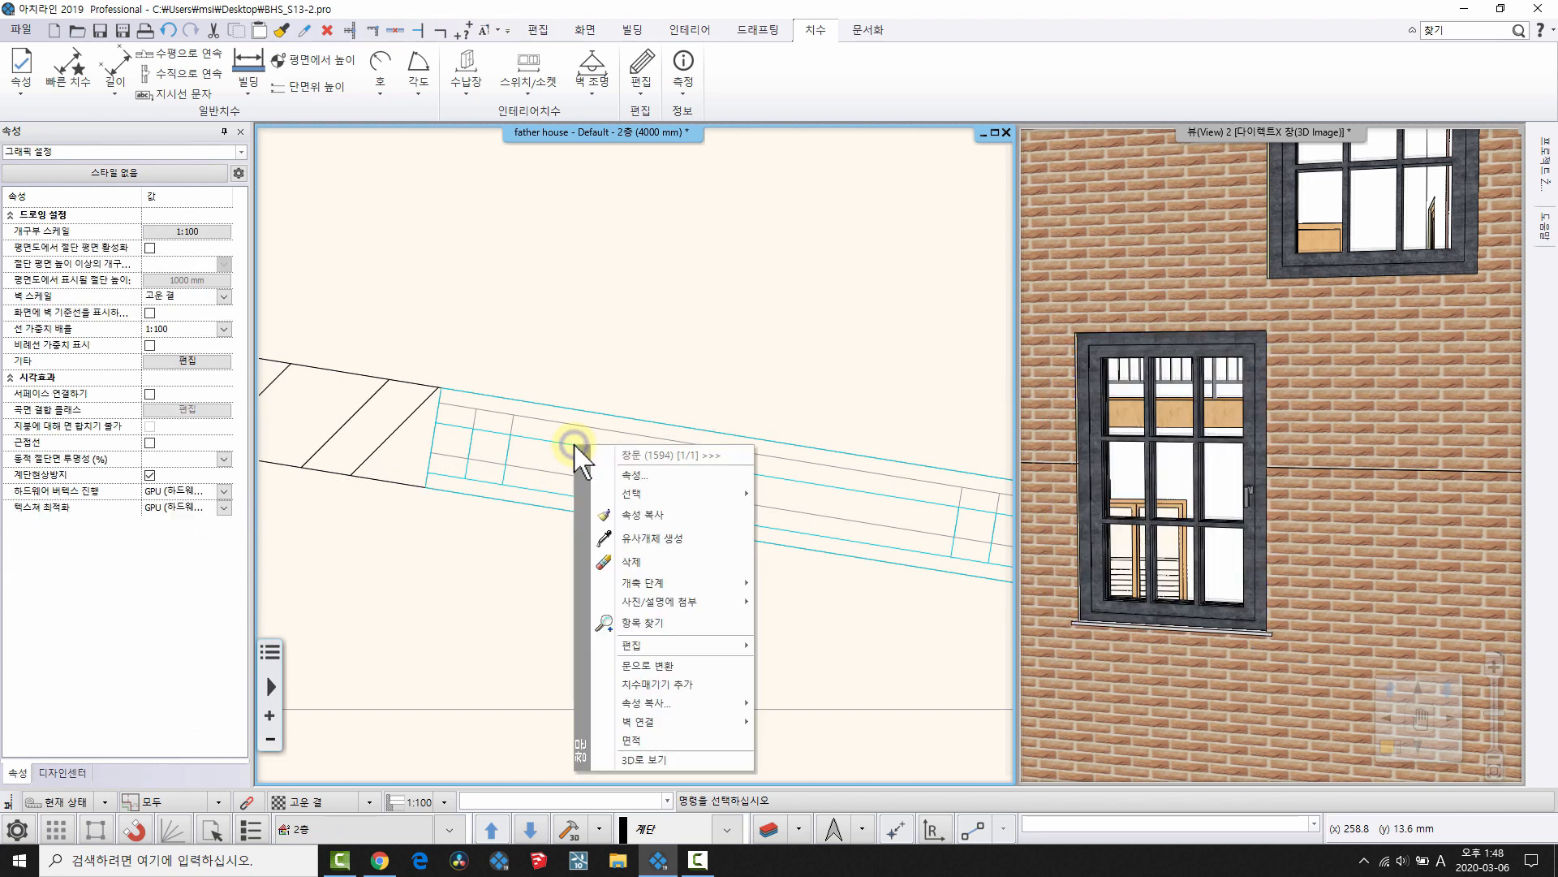
pyautogui.click(647, 485)
pyautogui.doubleClick(641, 421)
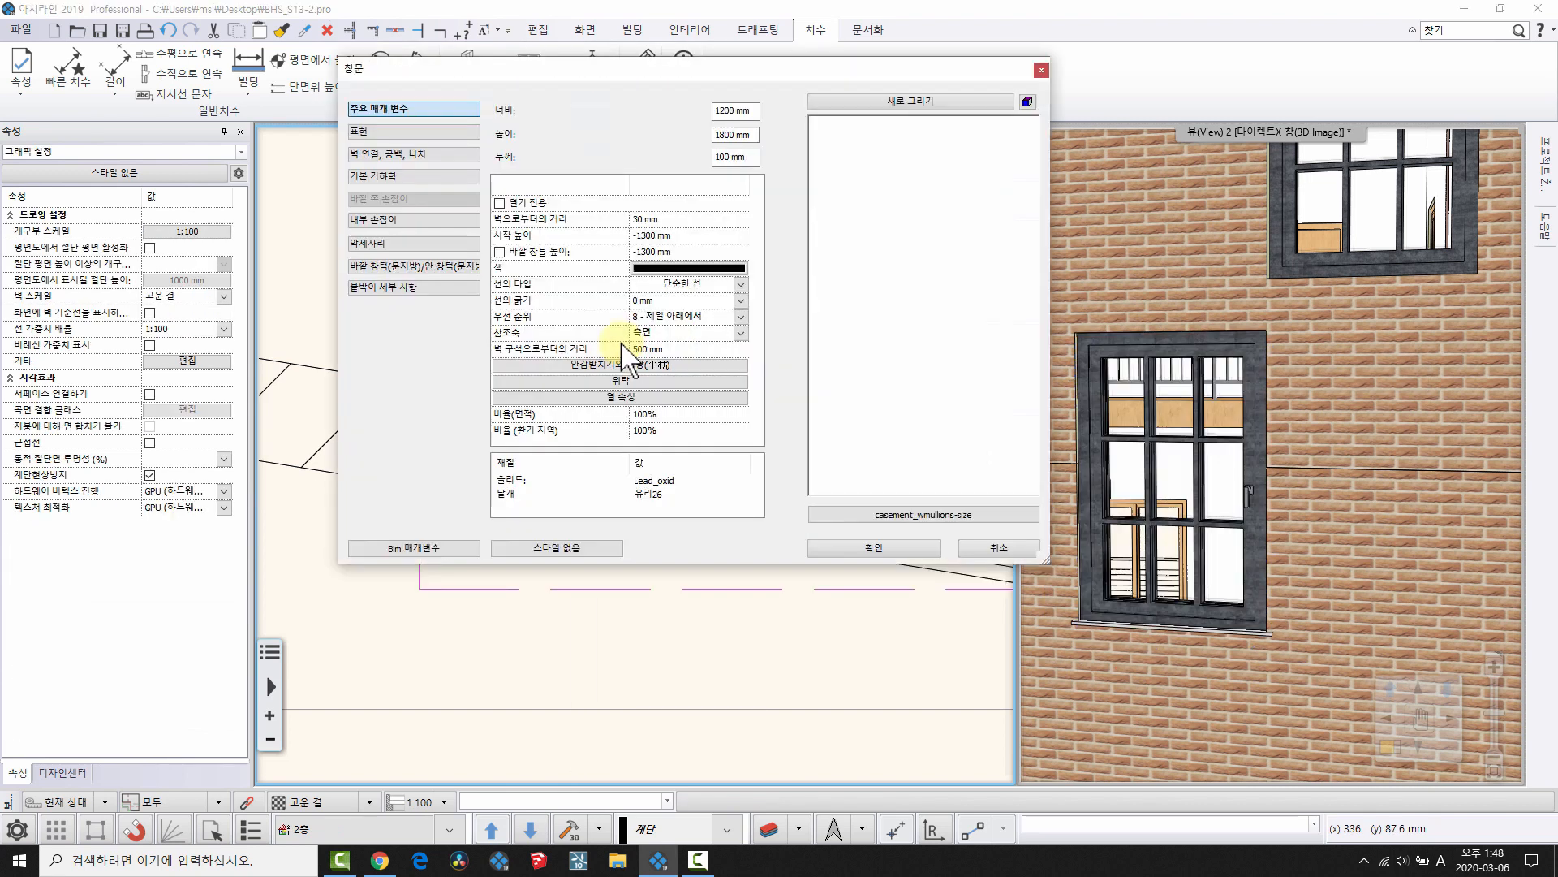
pyautogui.click(500, 203)
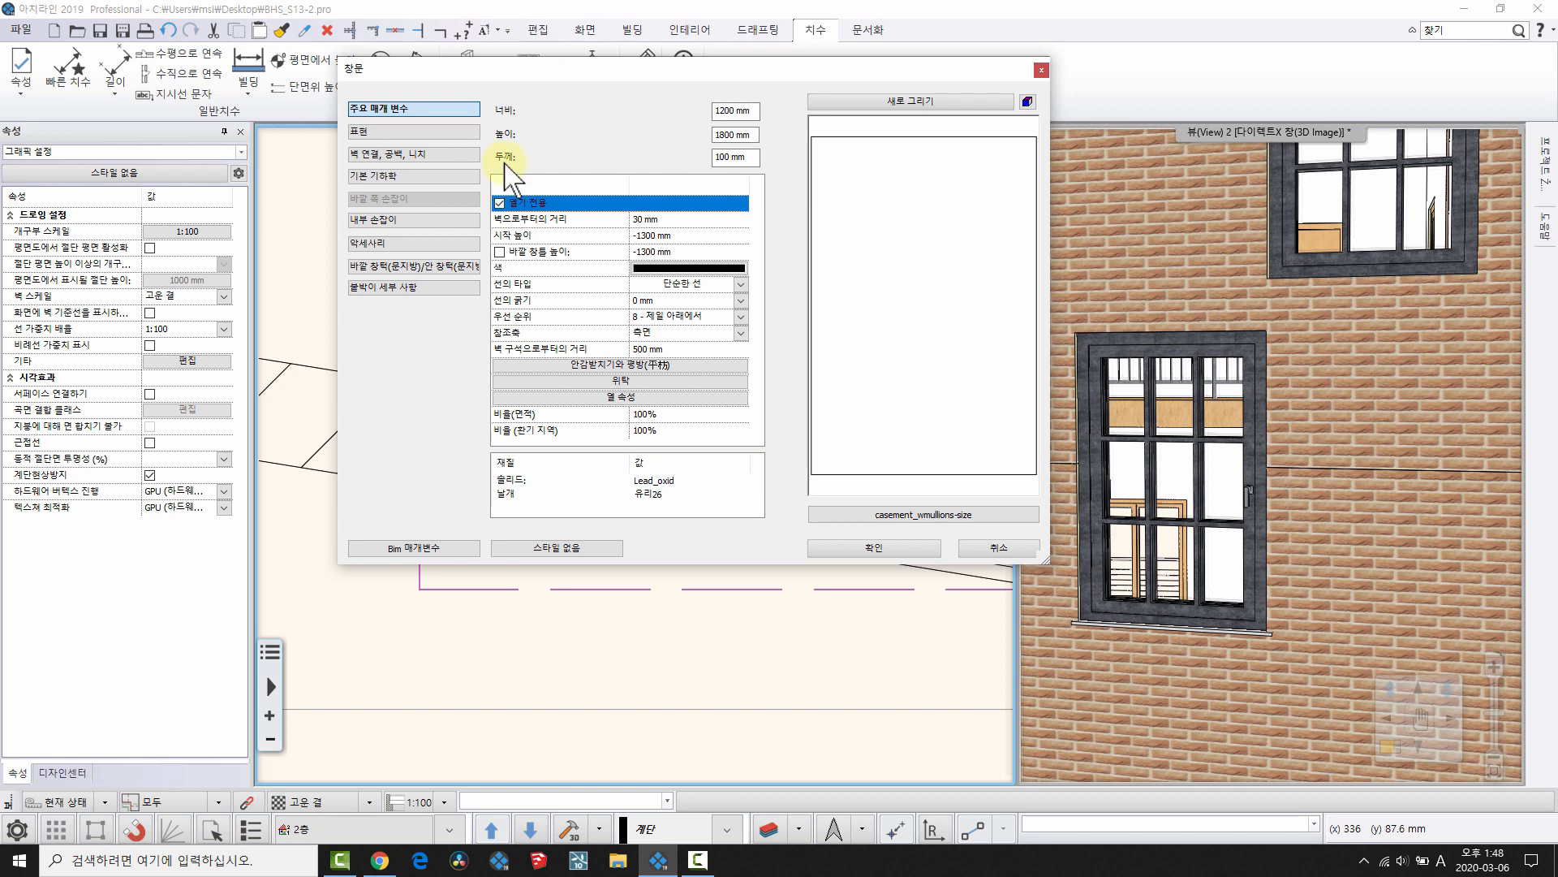
pyautogui.click(869, 102)
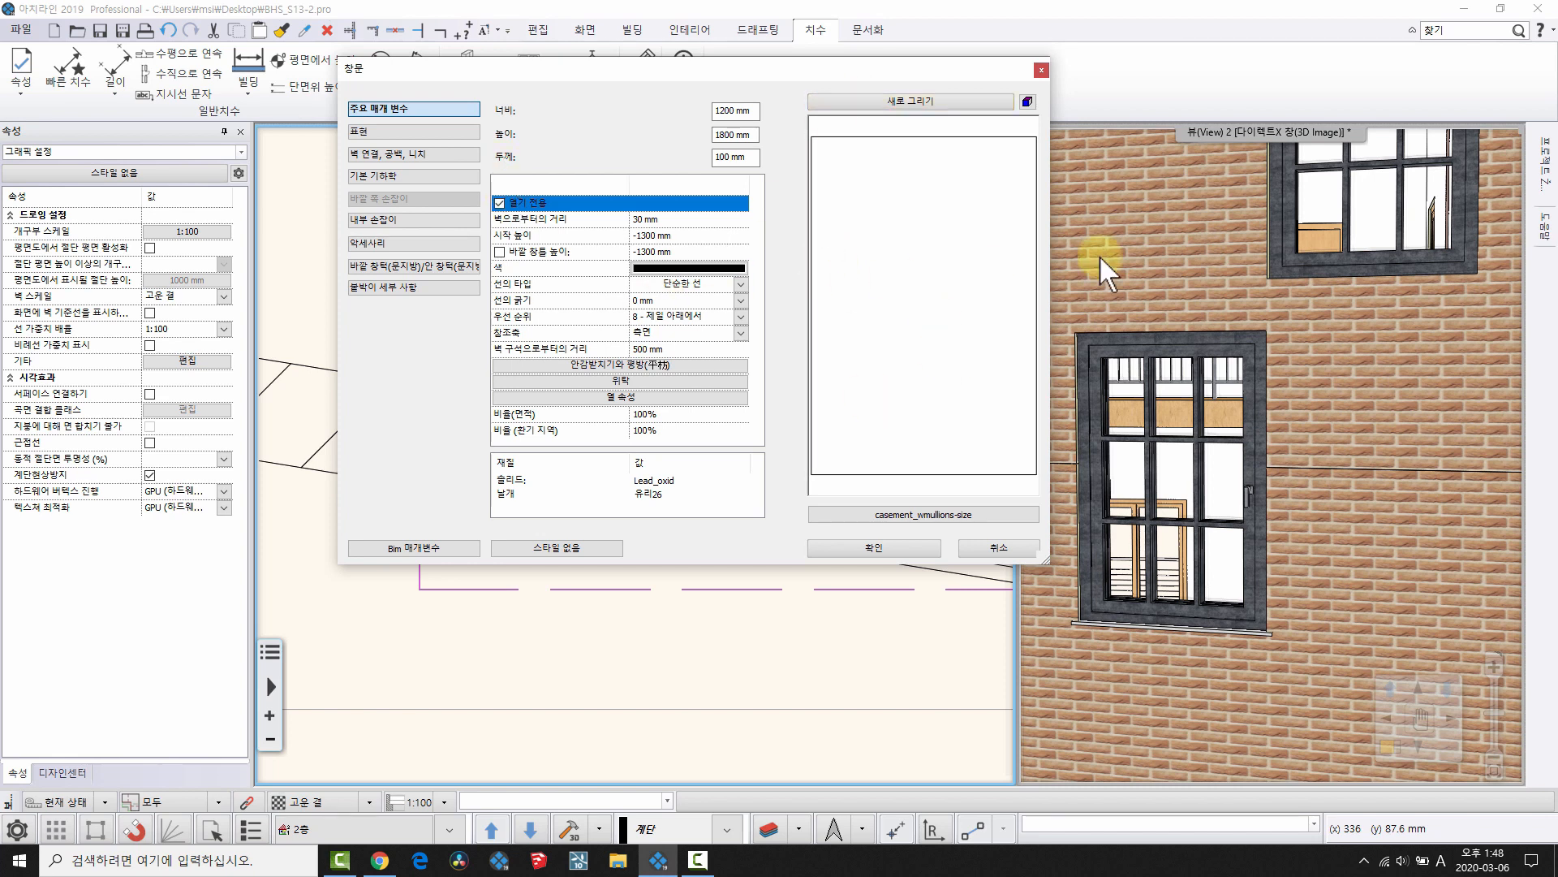
pyautogui.click(891, 548)
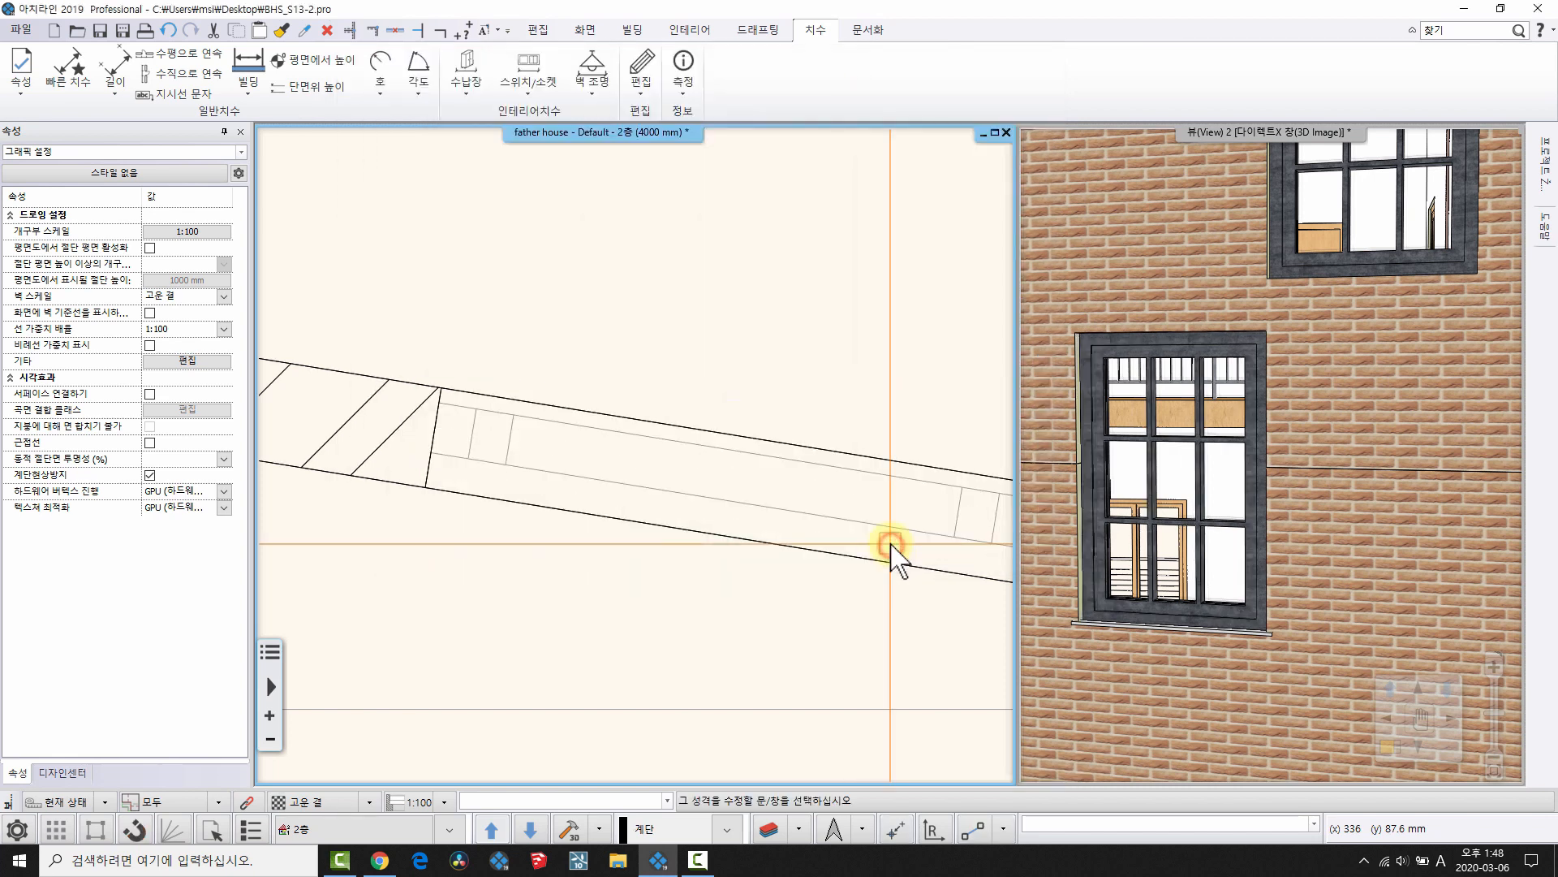
pyautogui.click(759, 416)
# - Examine the window across the wall joint, including its frame, glass and sill, from several angles in the 3D view
pyautogui.click(1181, 493)
pyautogui.scroll(-2, 1269, 505)
pyautogui.moveTo(1270, 510); pyautogui.dragTo(1194, 490, button='middle')
pyautogui.scroll(4, 1195, 496)
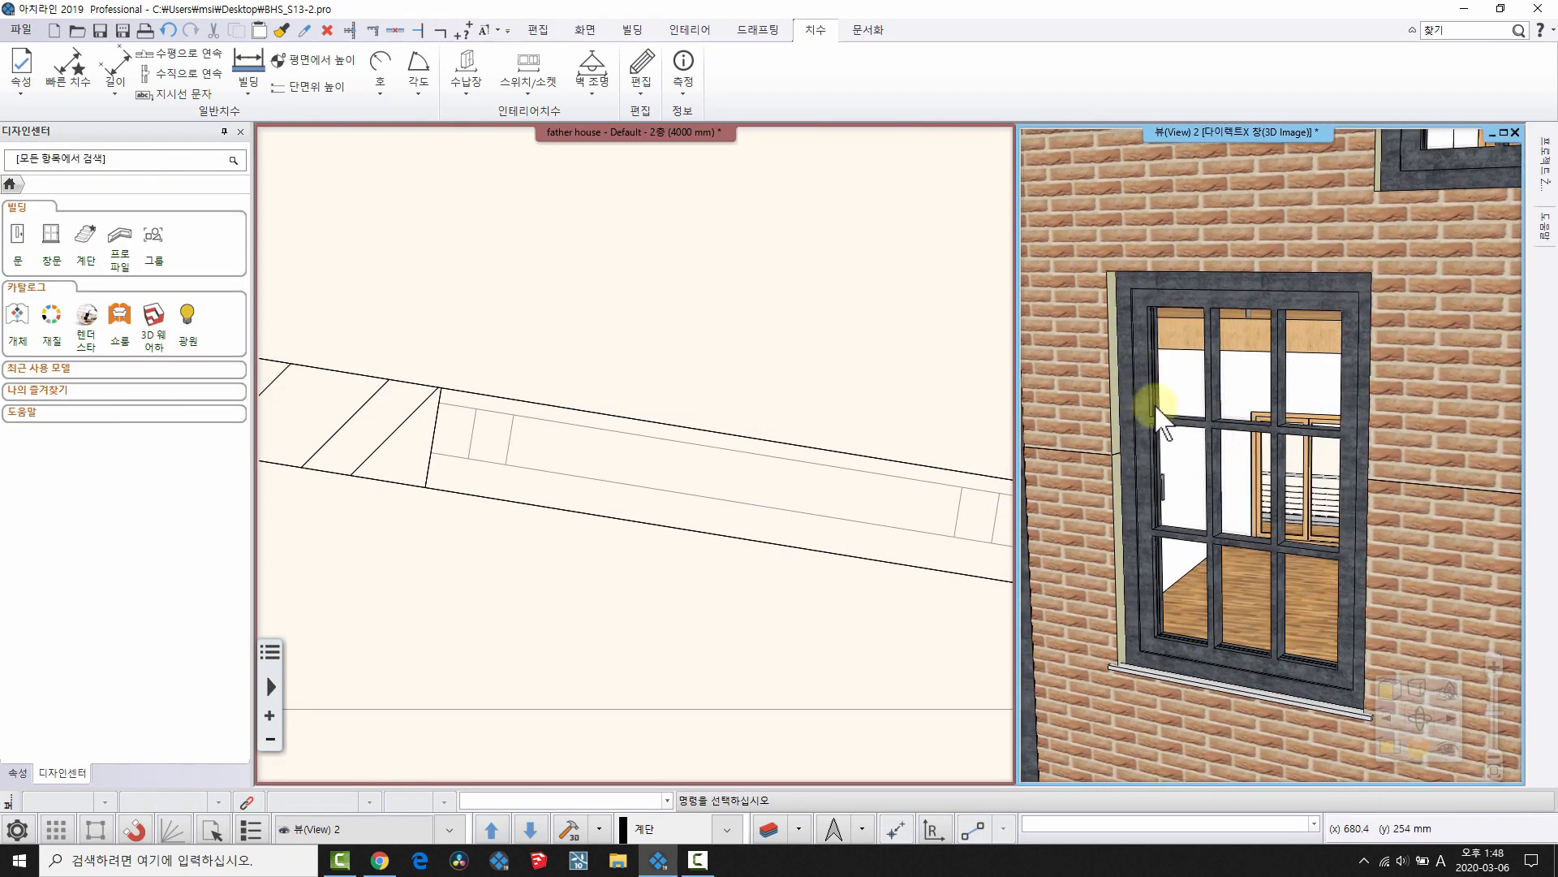
pyautogui.scroll(4, 1151, 607)
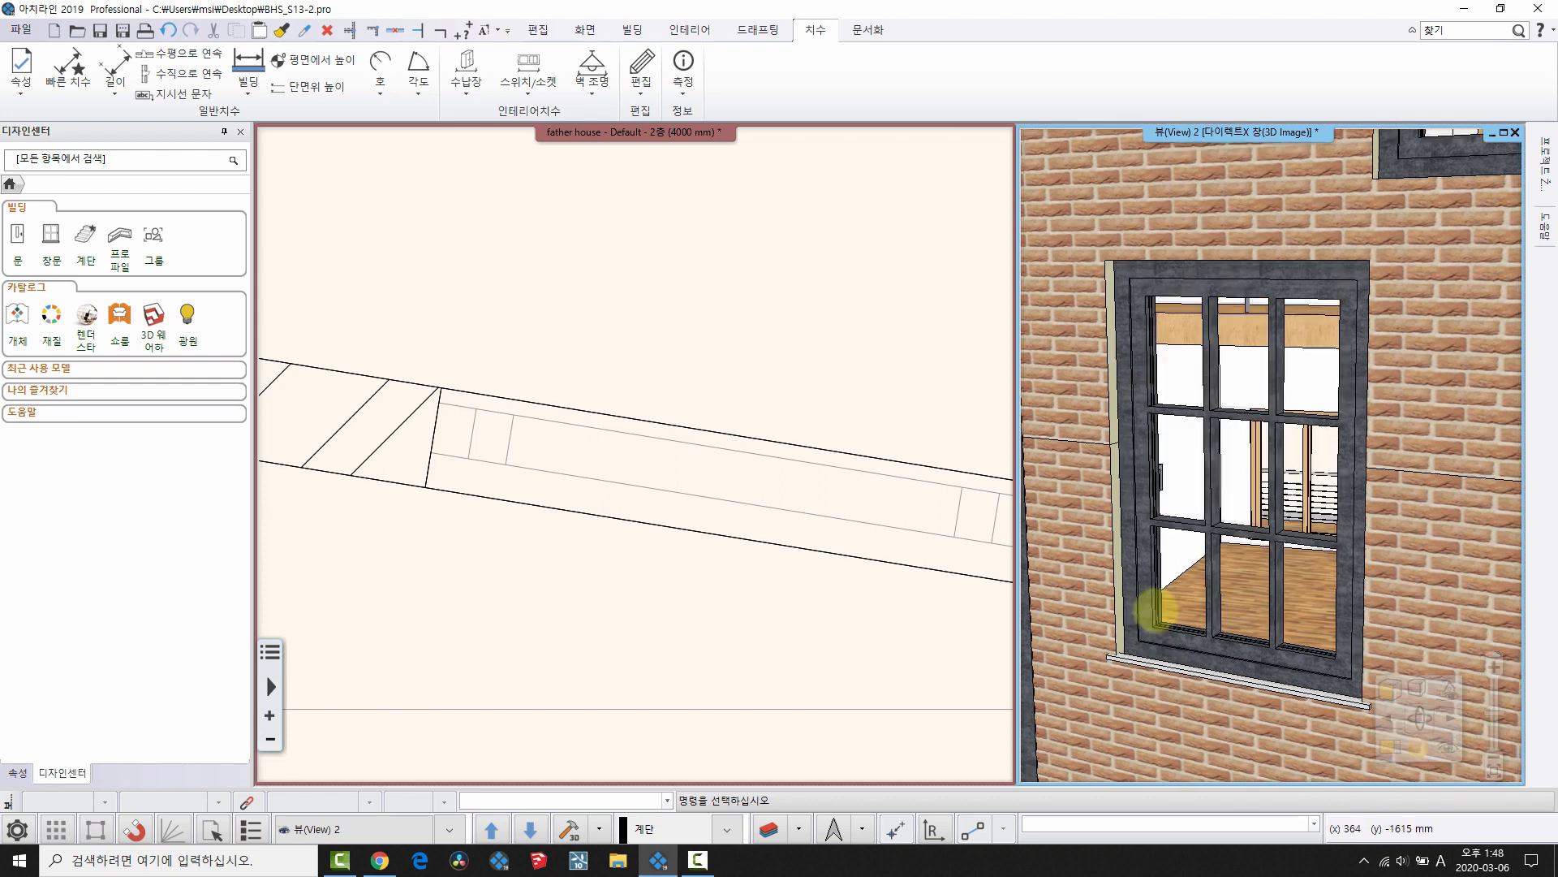
pyautogui.scroll(-3, 1185, 605)
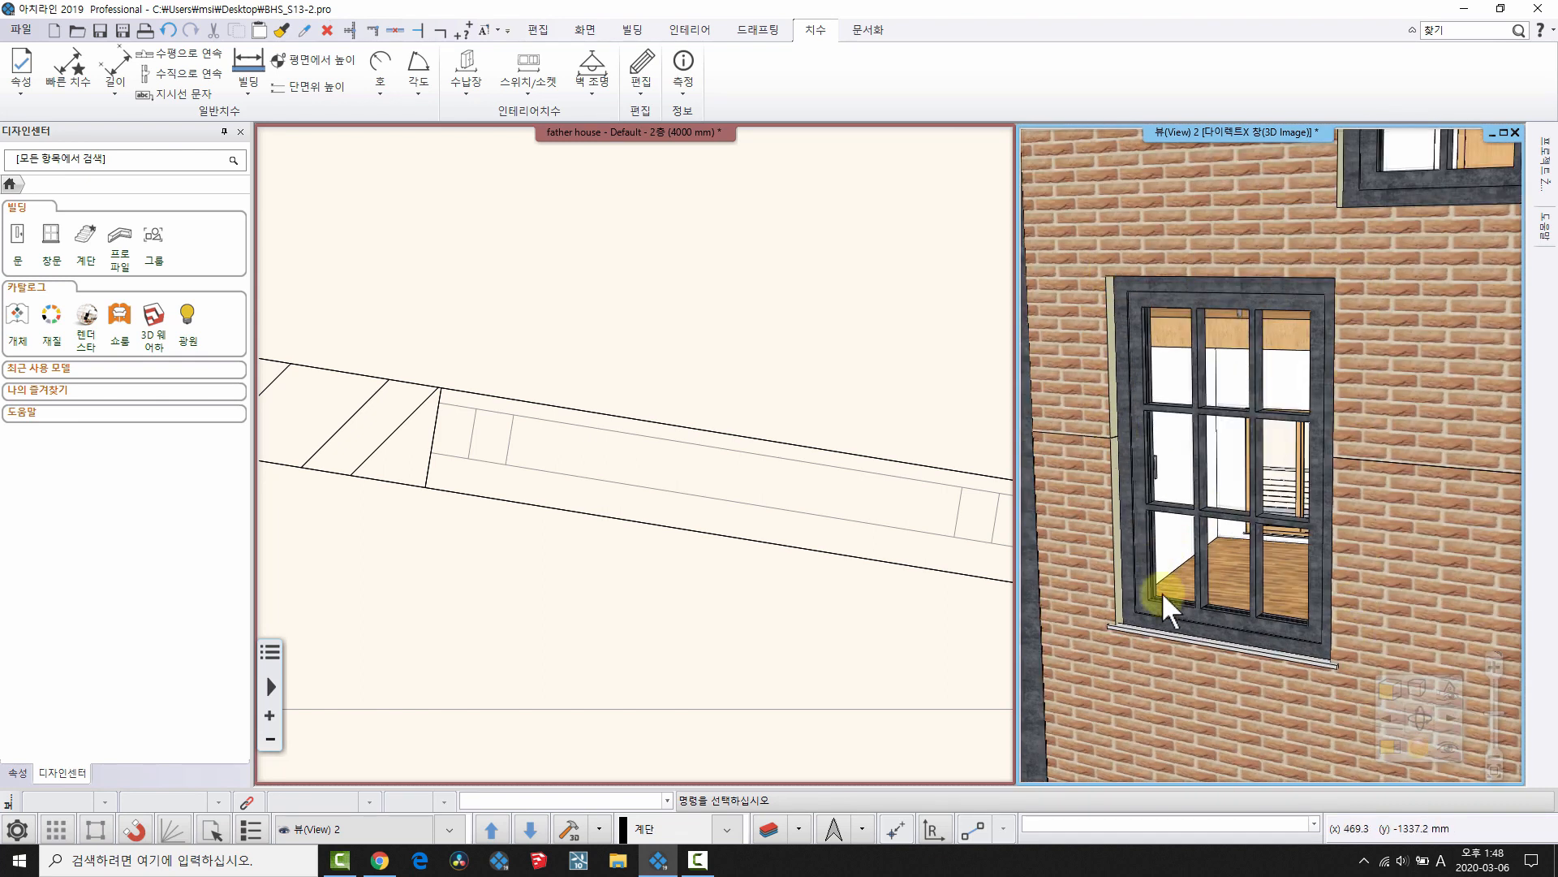
pyautogui.moveTo(1282, 475); pyautogui.dragTo(1210, 421, button='middle')
pyautogui.scroll(1, 1134, 557)
pyautogui.moveTo(1081, 686); pyautogui.dragTo(1188, 538, button='middle')
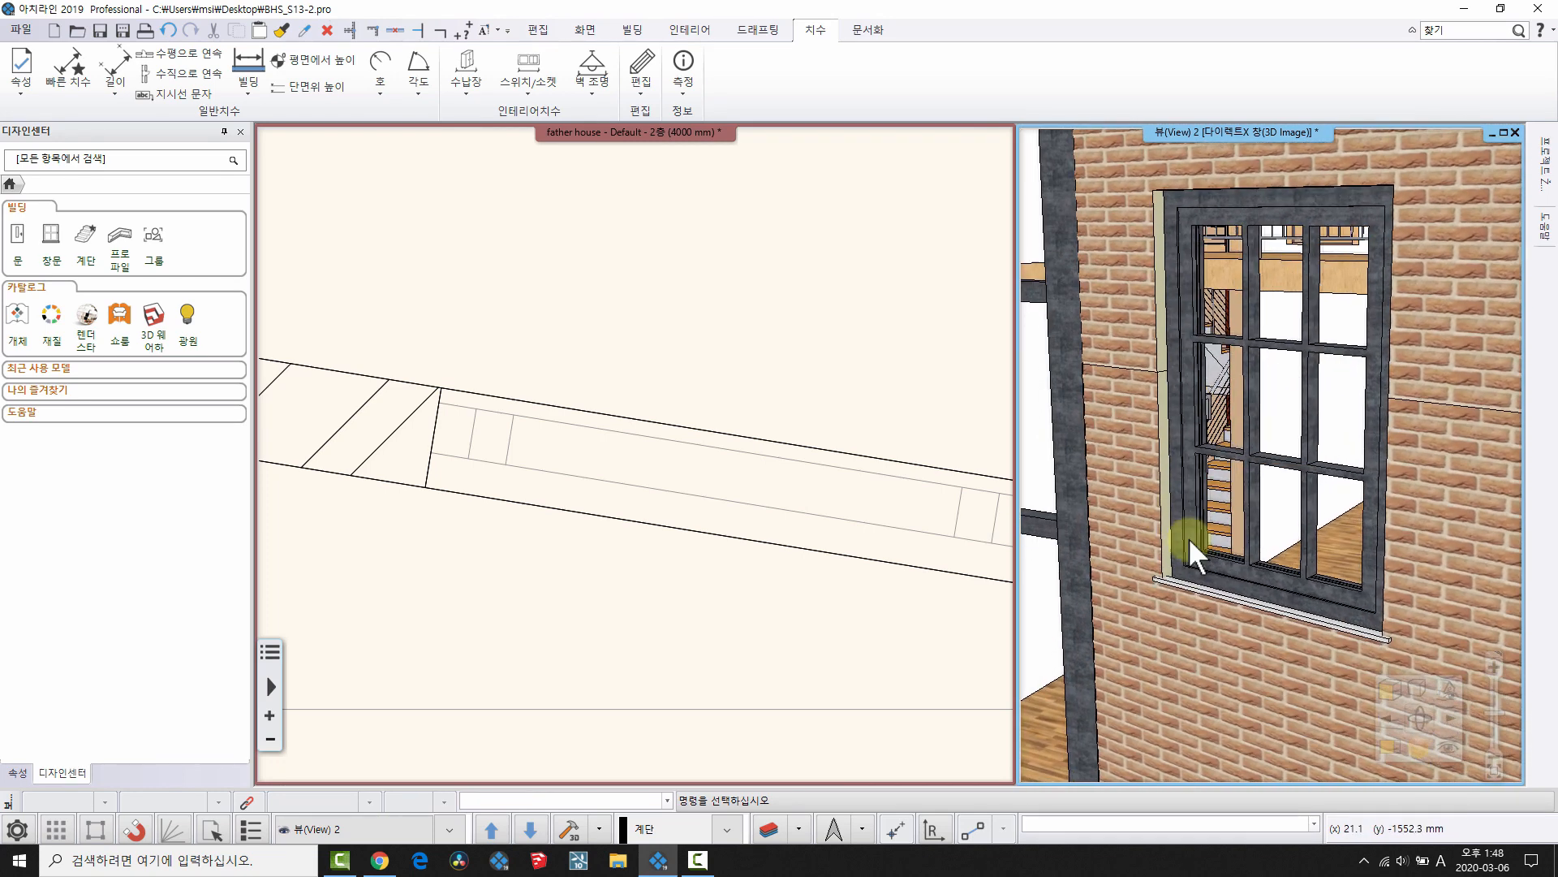
pyautogui.scroll(3, 1200, 574)
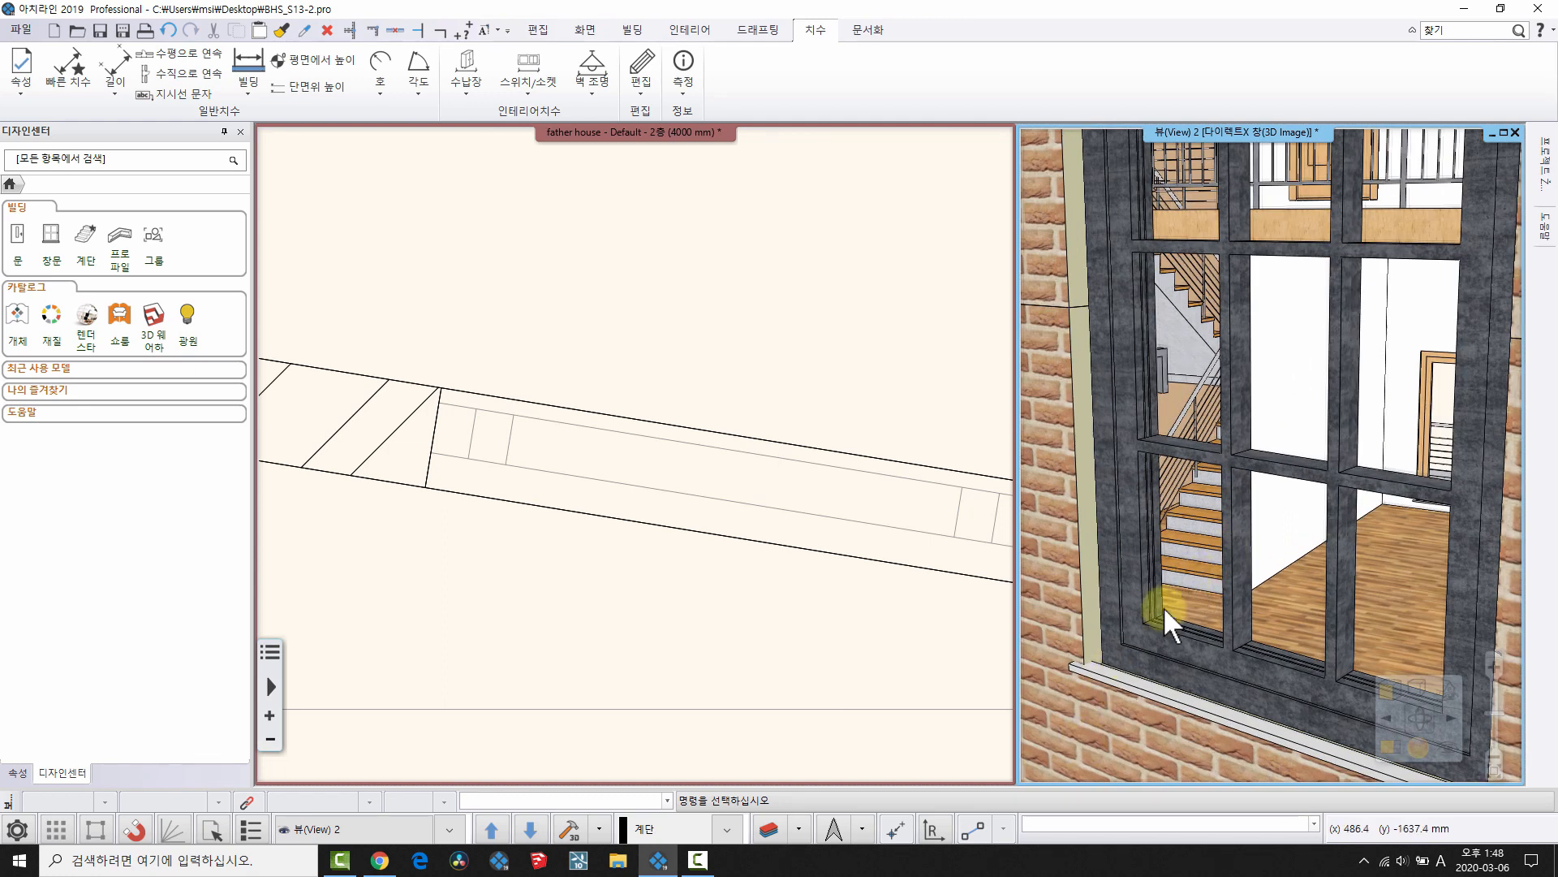
# - Undo the opening-only setting and the last start height change of the copied second-floor window
pyautogui.rightClick(1146, 489)
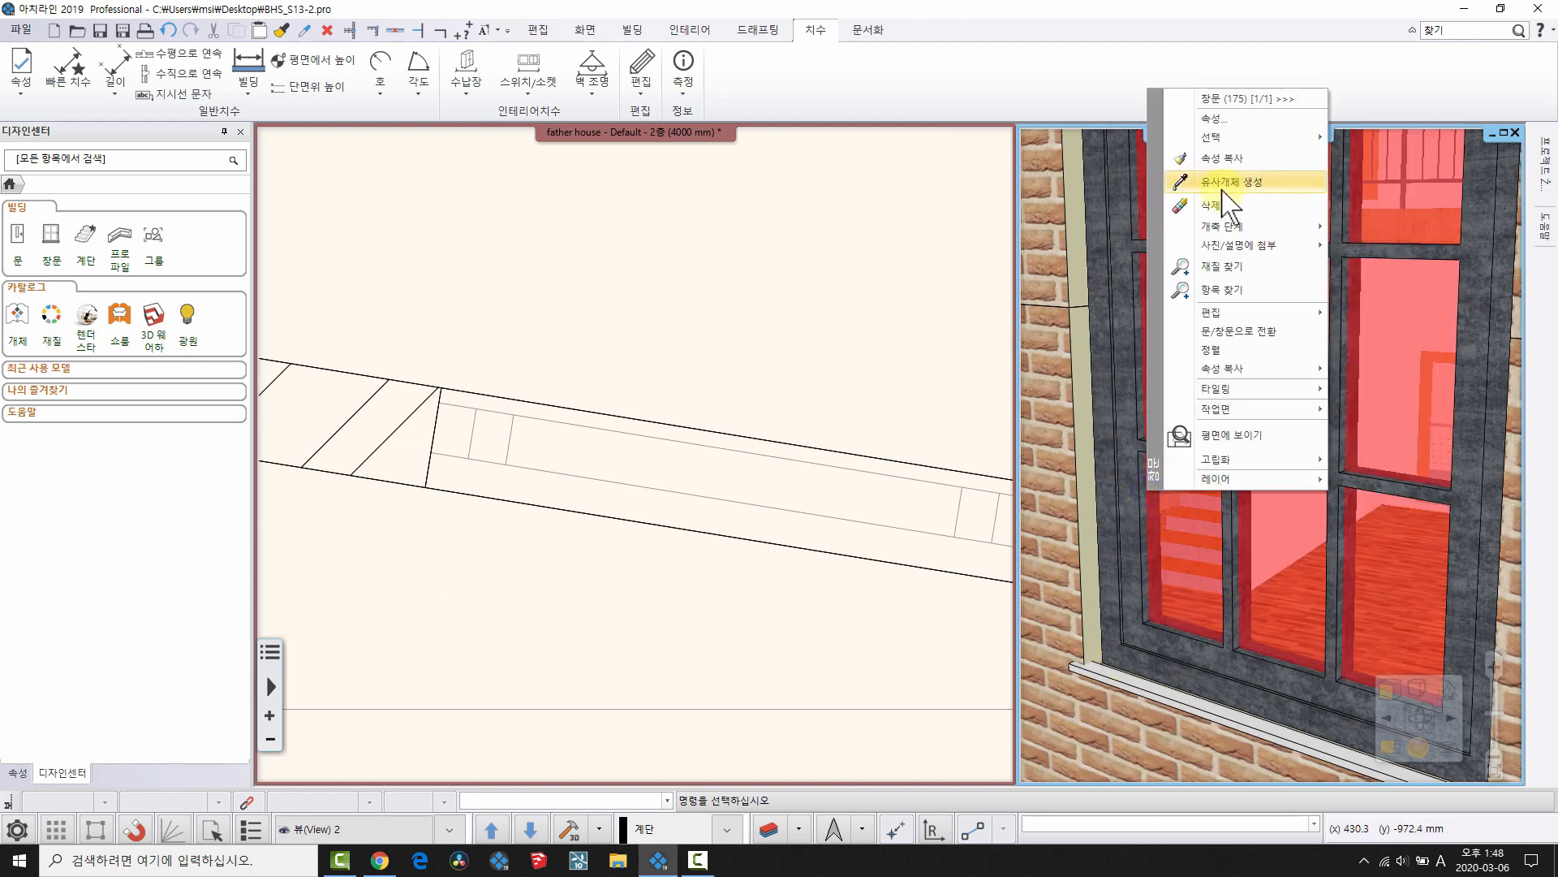
pyautogui.click(1241, 99)
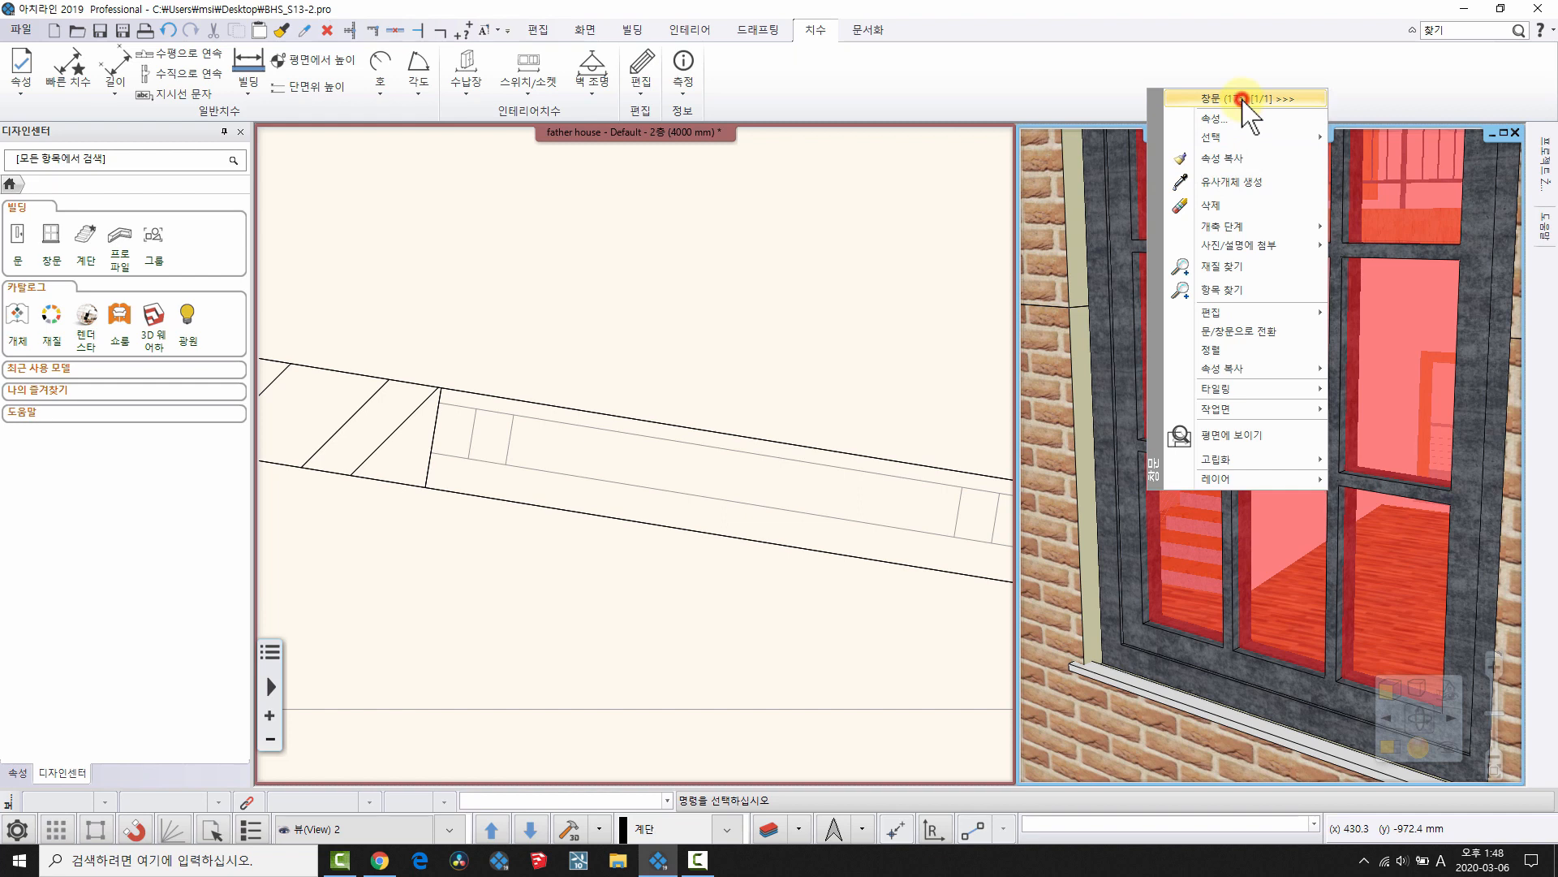
pyautogui.click(1210, 568)
pyautogui.scroll(-5, 1235, 517)
pyautogui.moveTo(1236, 536); pyautogui.dragTo(1167, 650, button='middle')
pyautogui.moveTo(1341, 195); pyautogui.dragTo(1345, 242, button='middle')
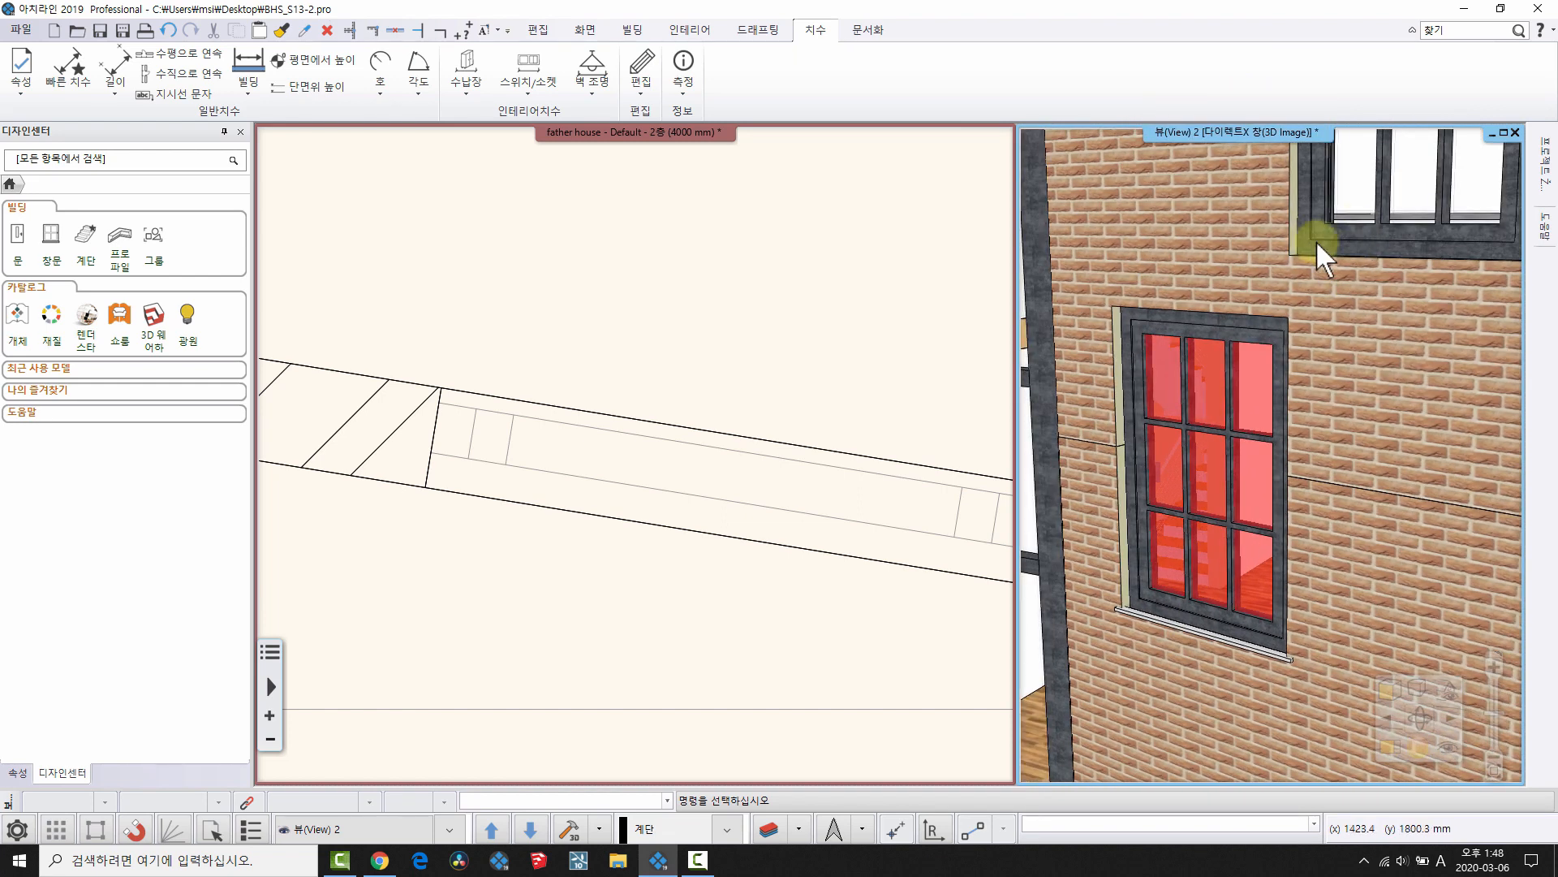
pyautogui.hotkey('ctrl', 'z')
pyautogui.hotkey('ctrl', 'z')
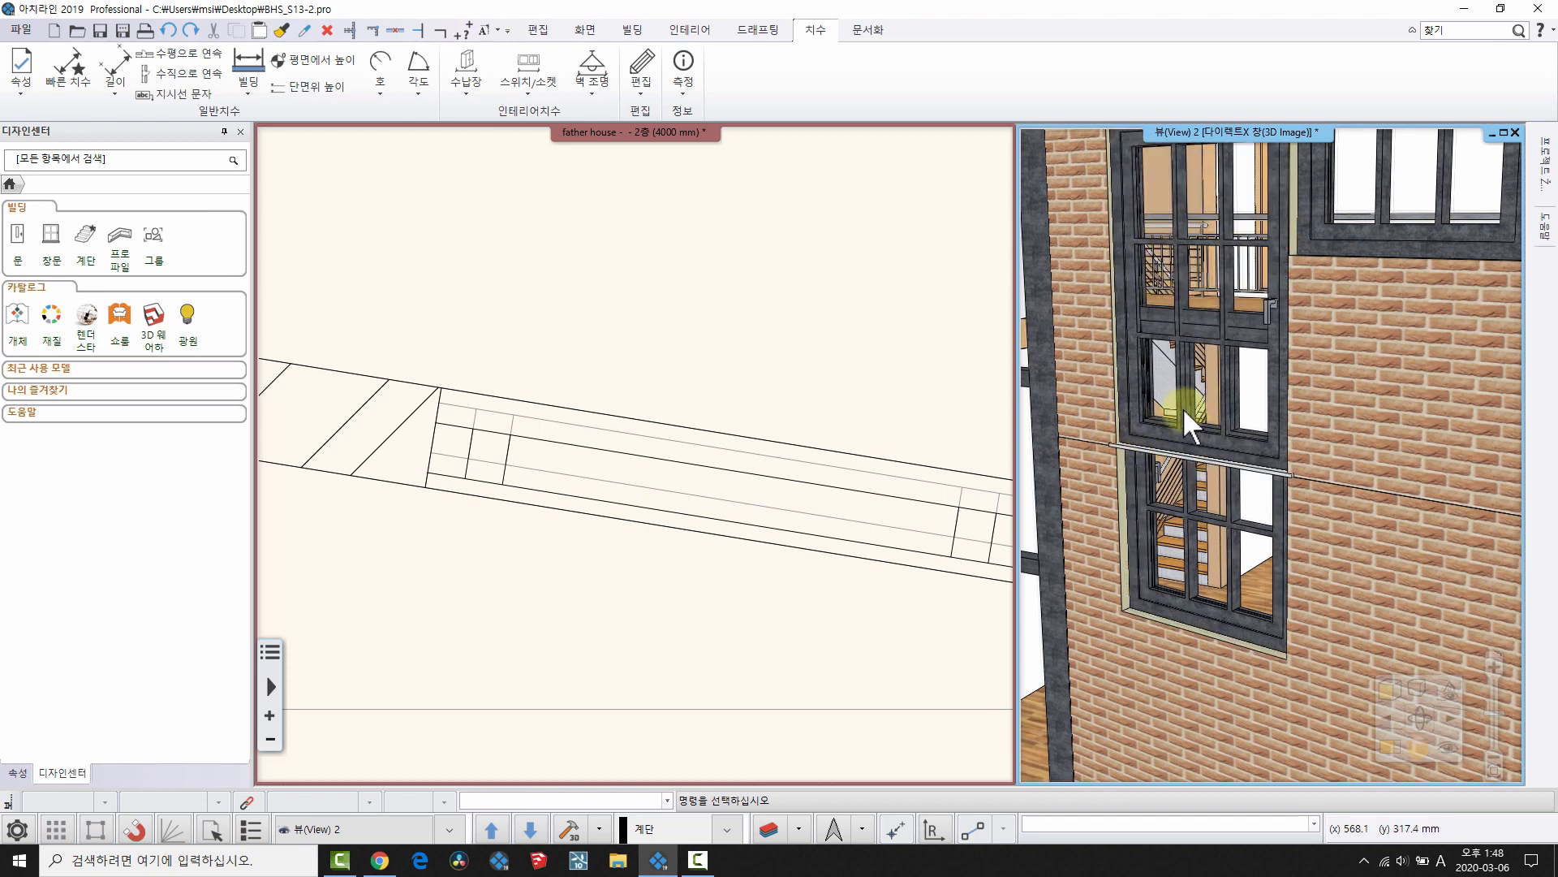
# - Turn off the inner sill (안쪽 창턱) of the copied second-floor window
pyautogui.click(1180, 409)
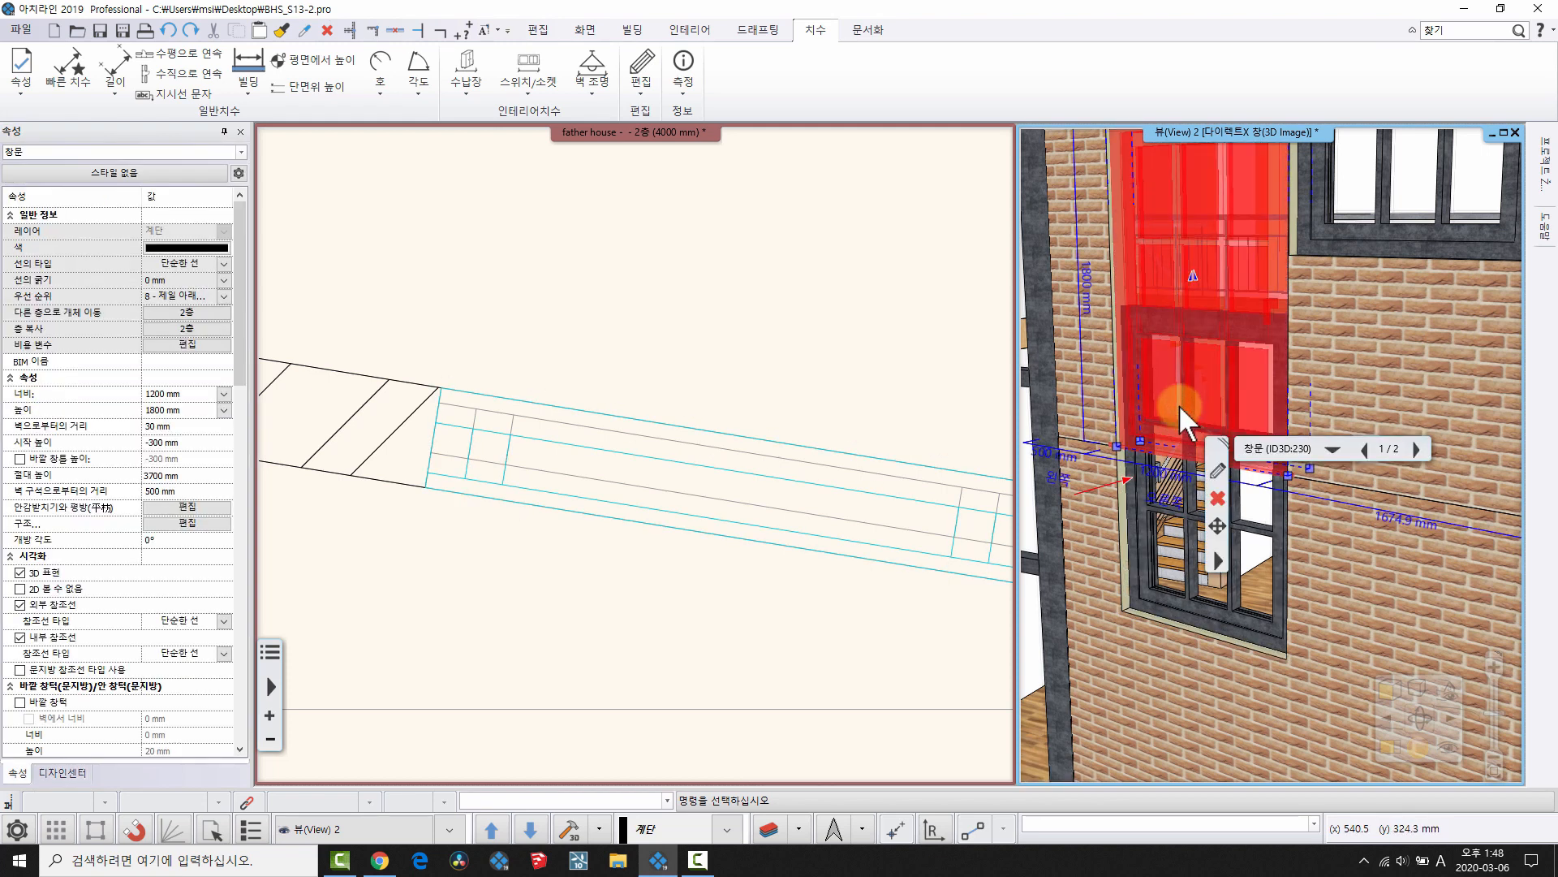
pyautogui.rightClick(1179, 404)
pyautogui.click(914, 430)
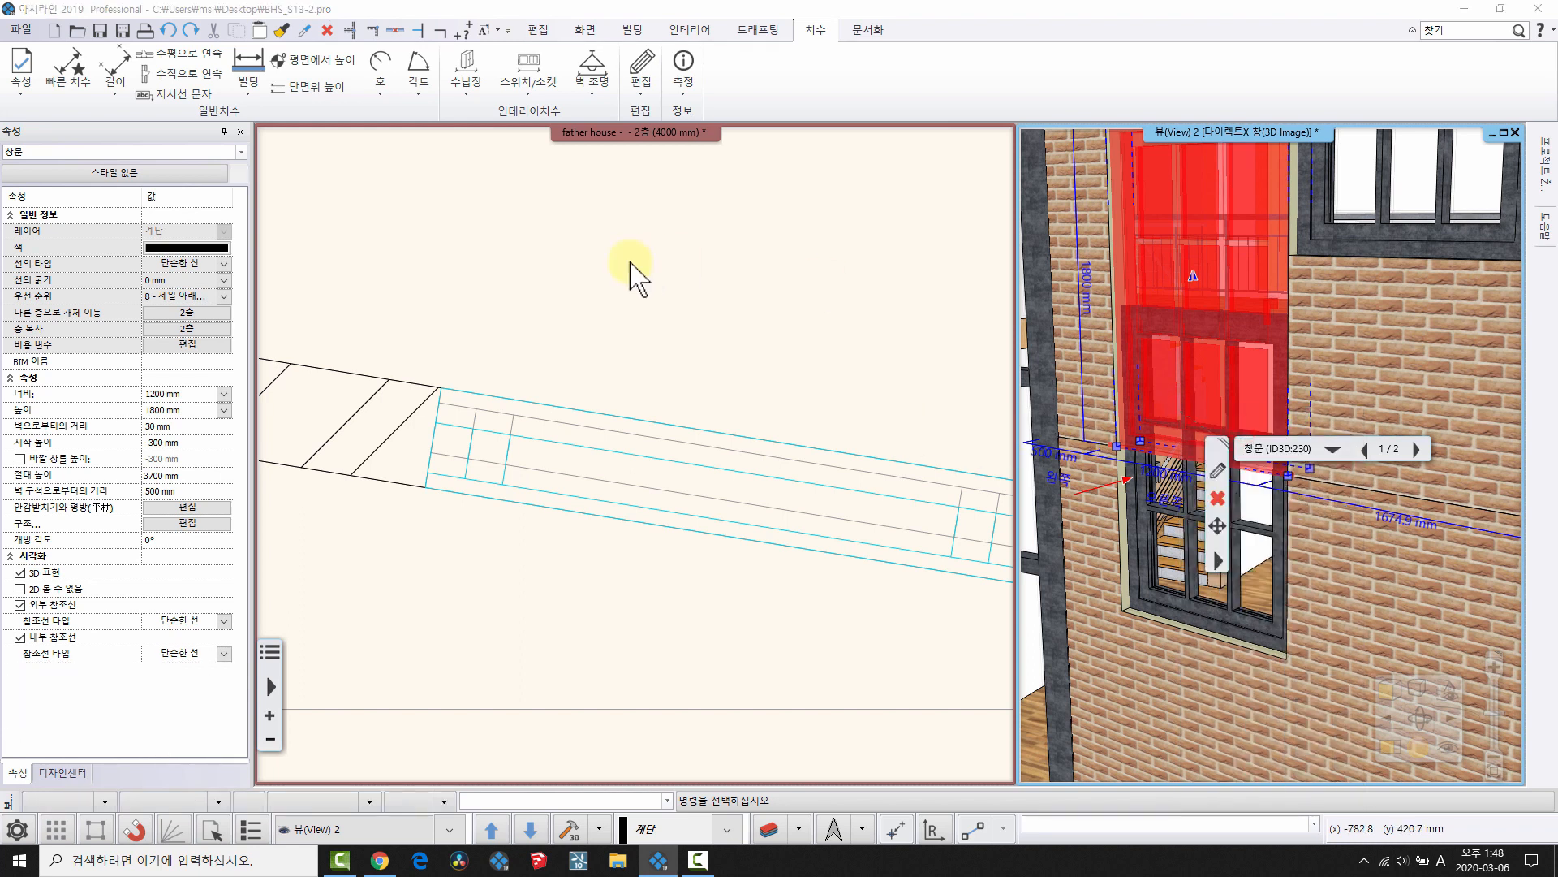
pyautogui.click(367, 267)
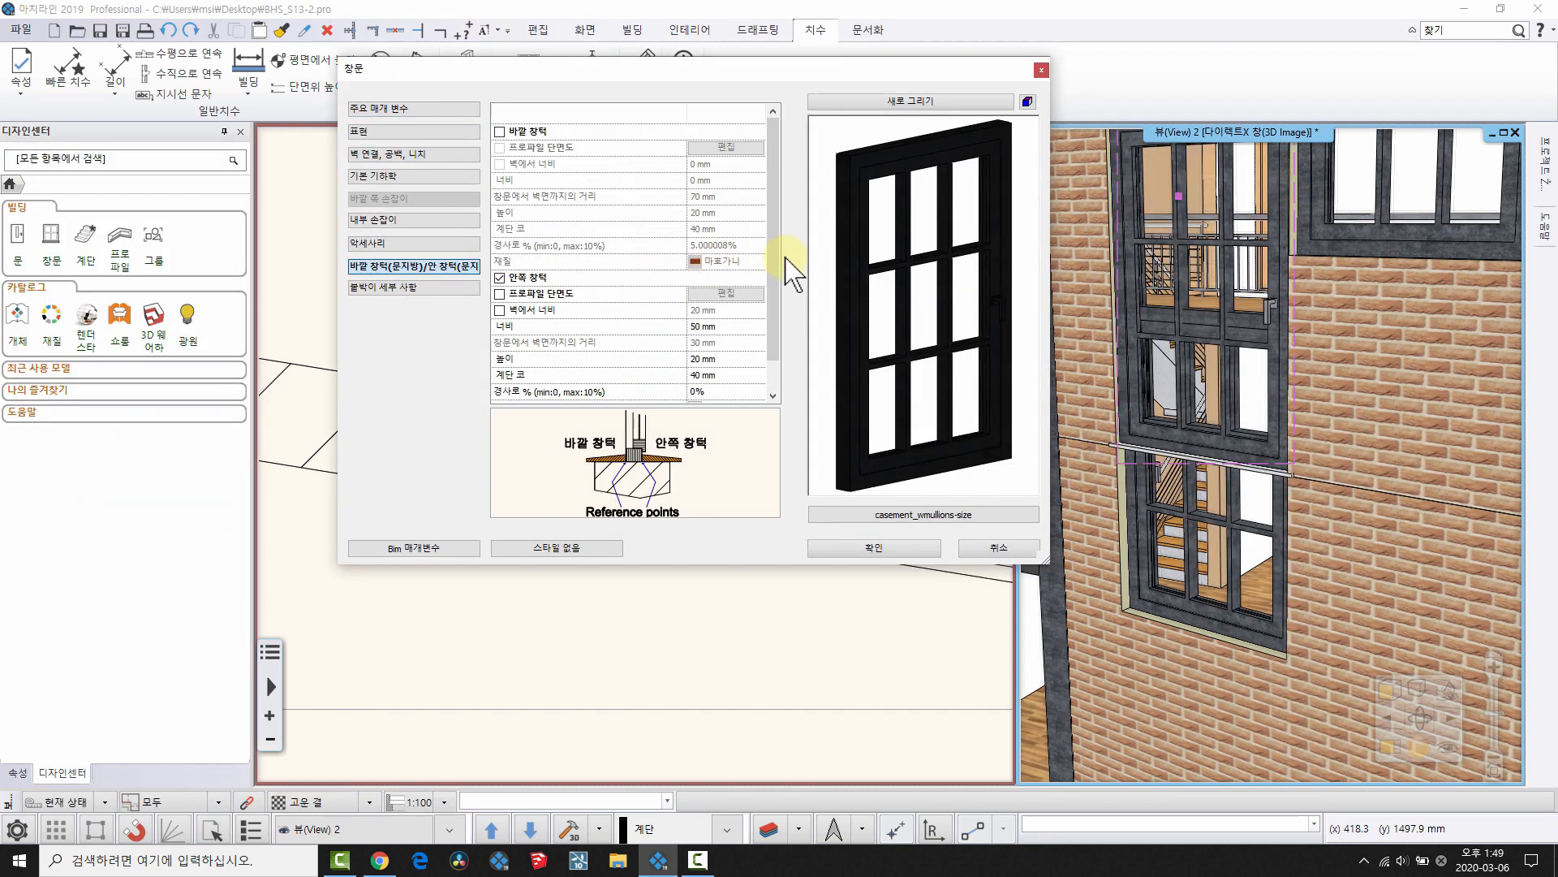
pyautogui.click(500, 277)
pyautogui.click(907, 545)
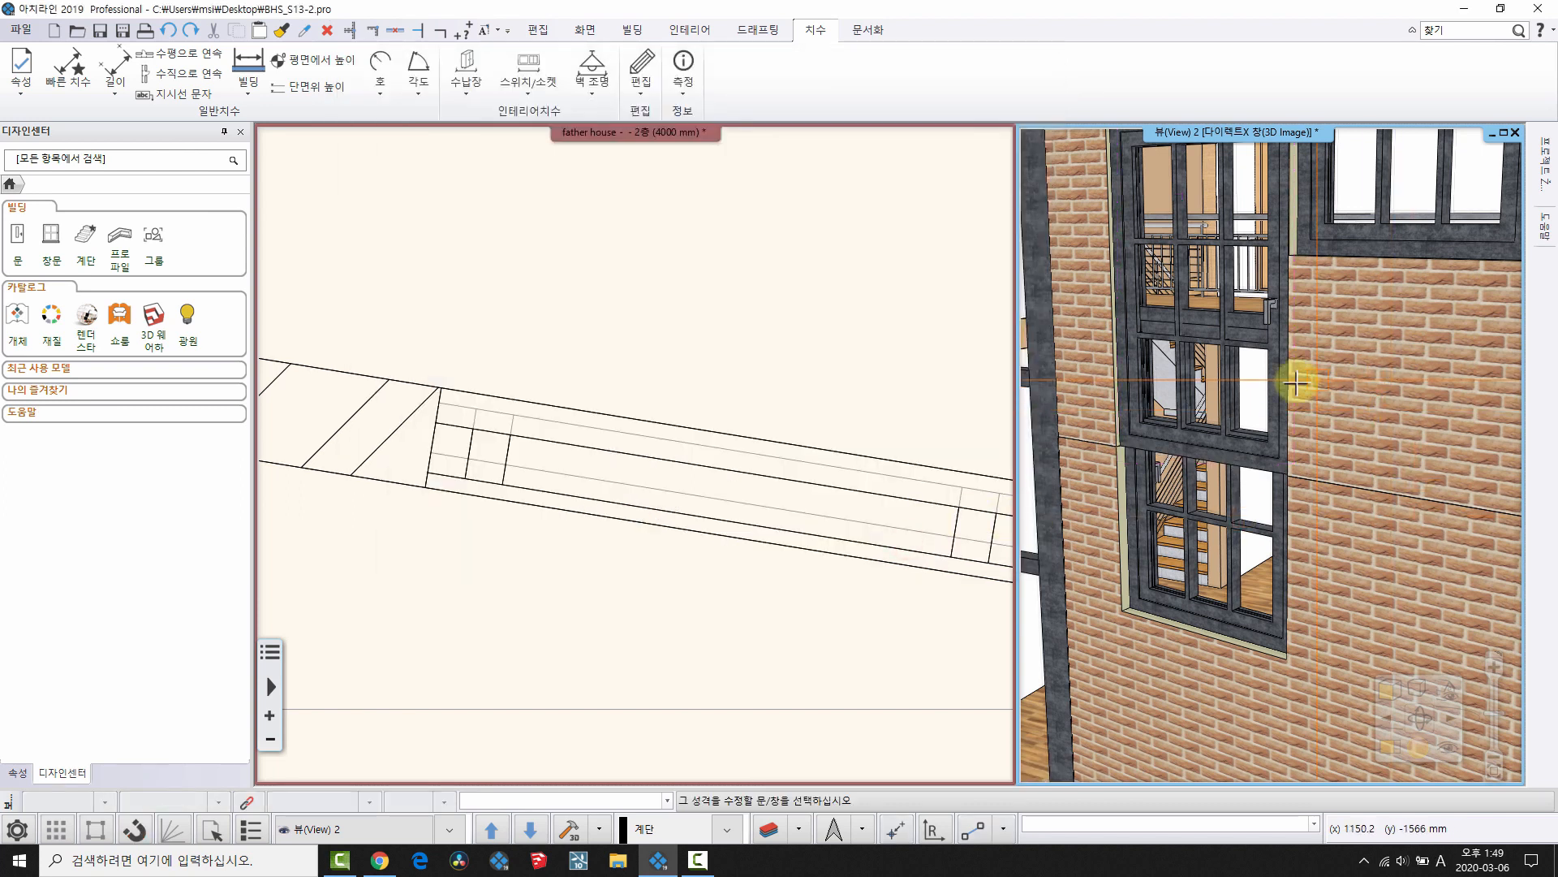
# - Convert the copied second-floor window to a bare opening by enabling its opening-only option (열기 전용)
pyautogui.rightClick(1137, 180)
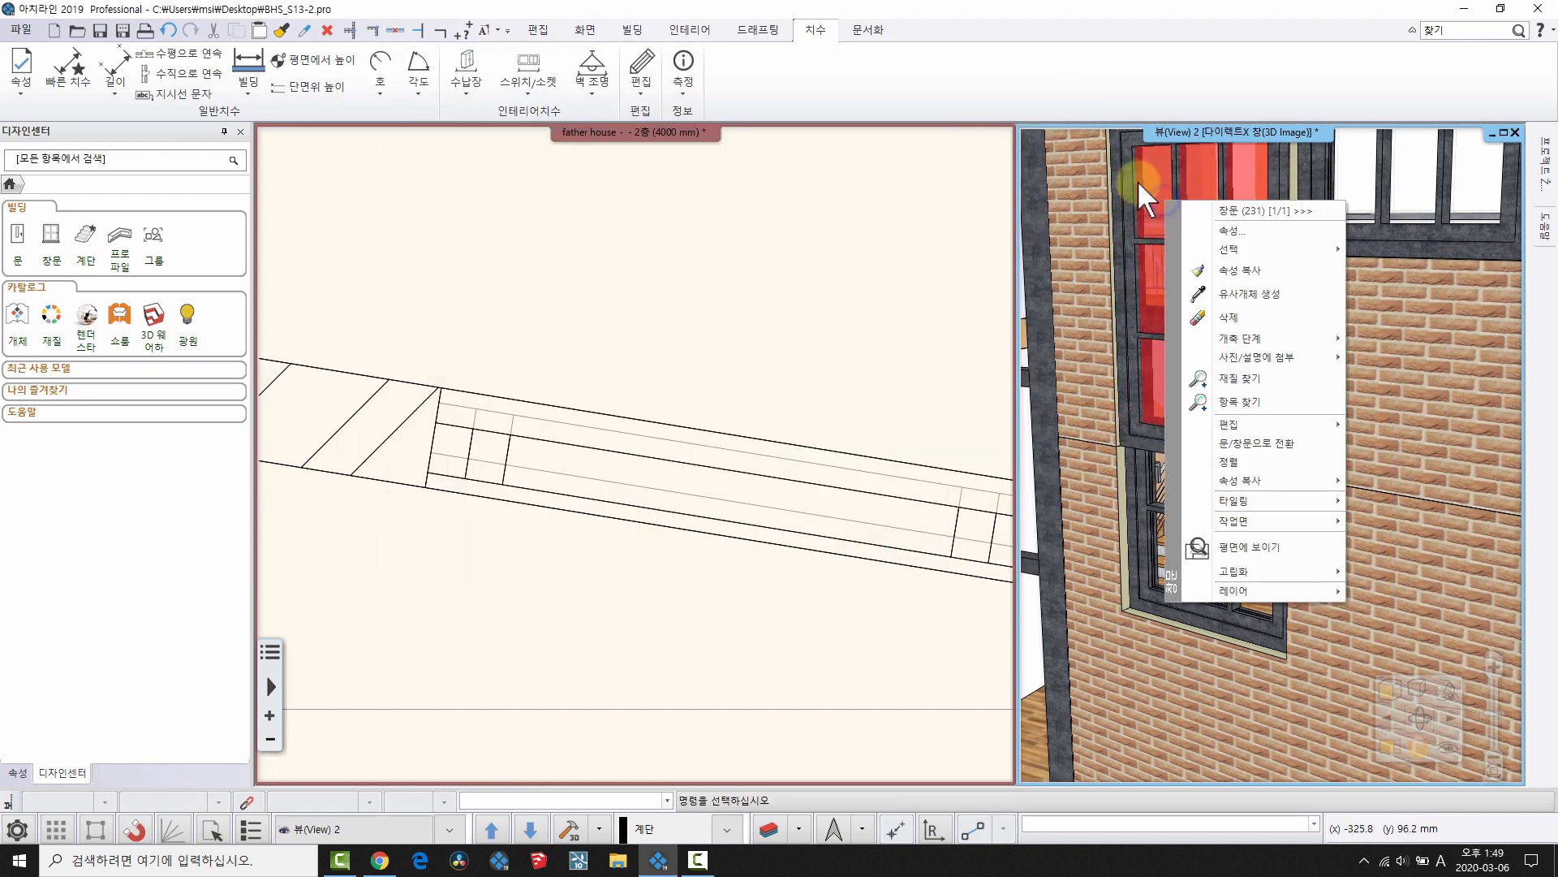
pyautogui.click(1137, 180)
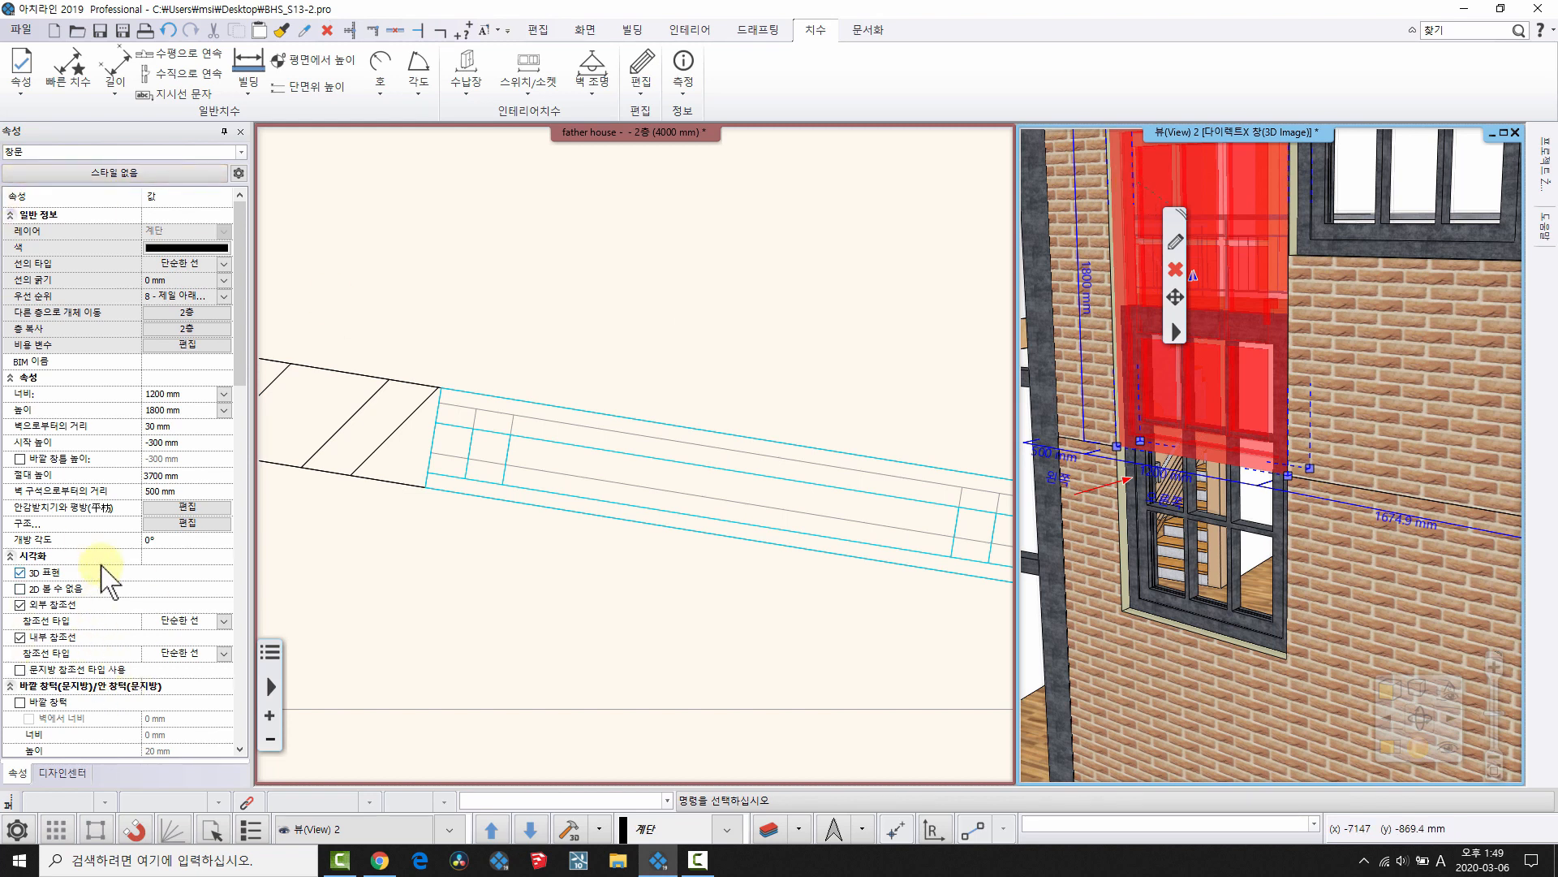
pyautogui.scroll(-9, 106, 580)
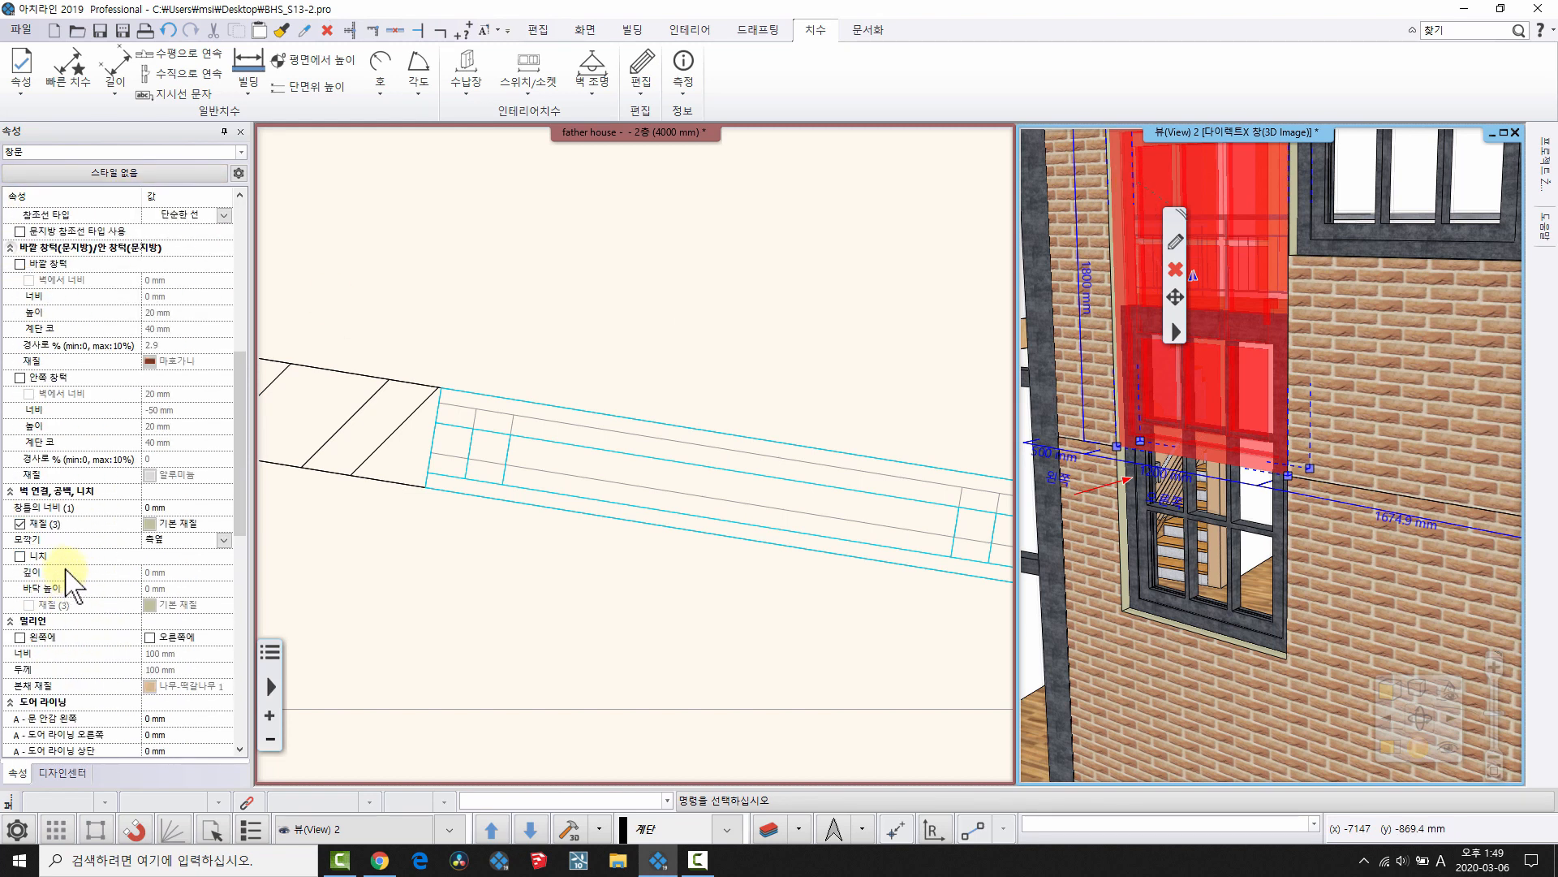
pyautogui.scroll(3, 66, 569)
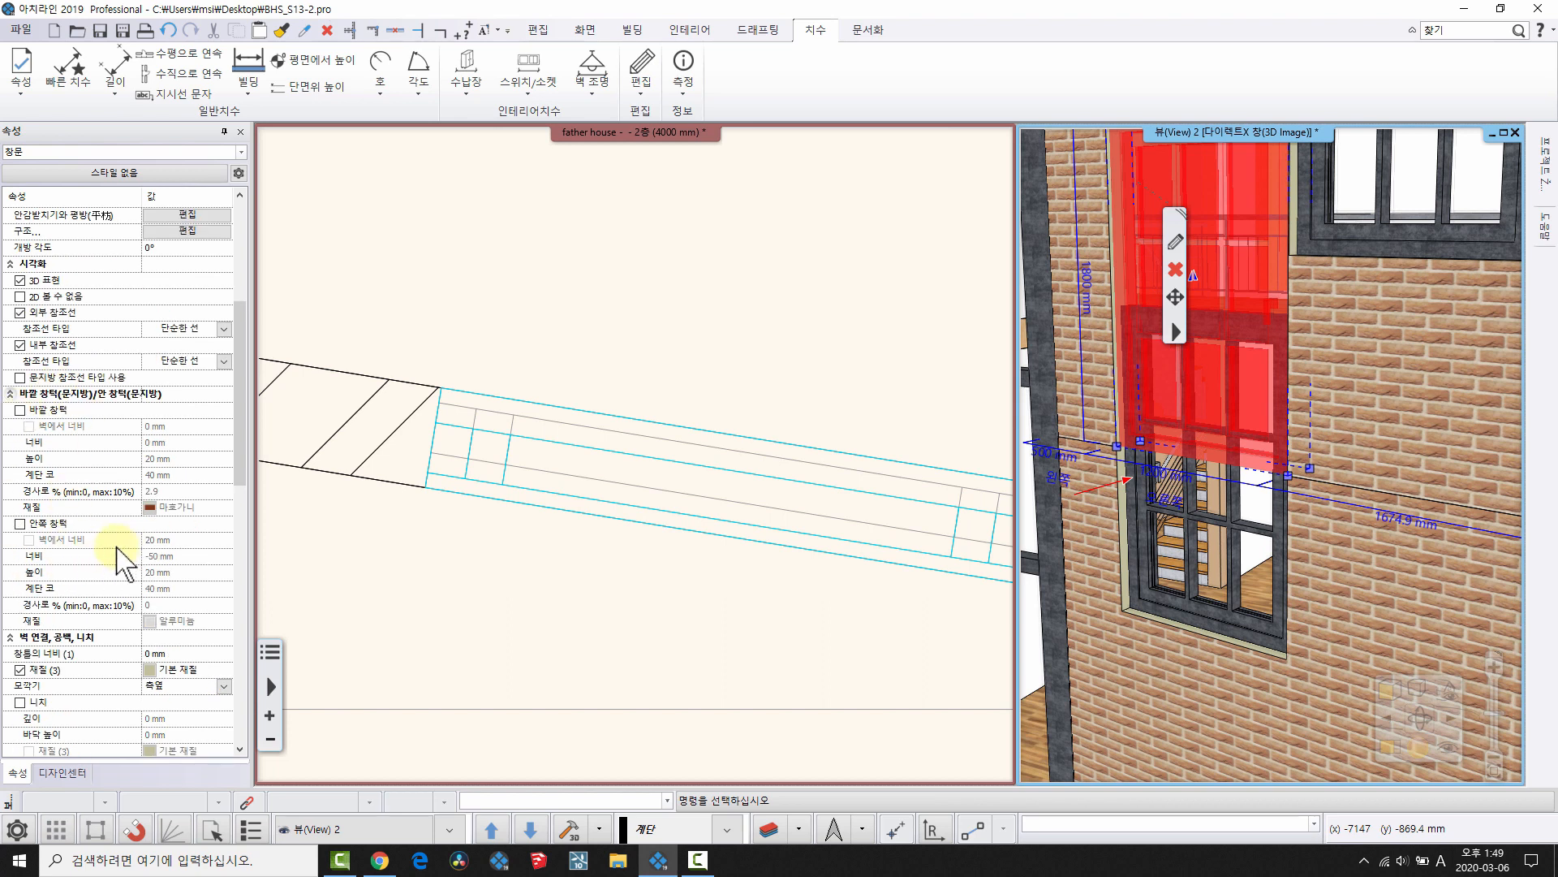
pyautogui.scroll(4, 97, 568)
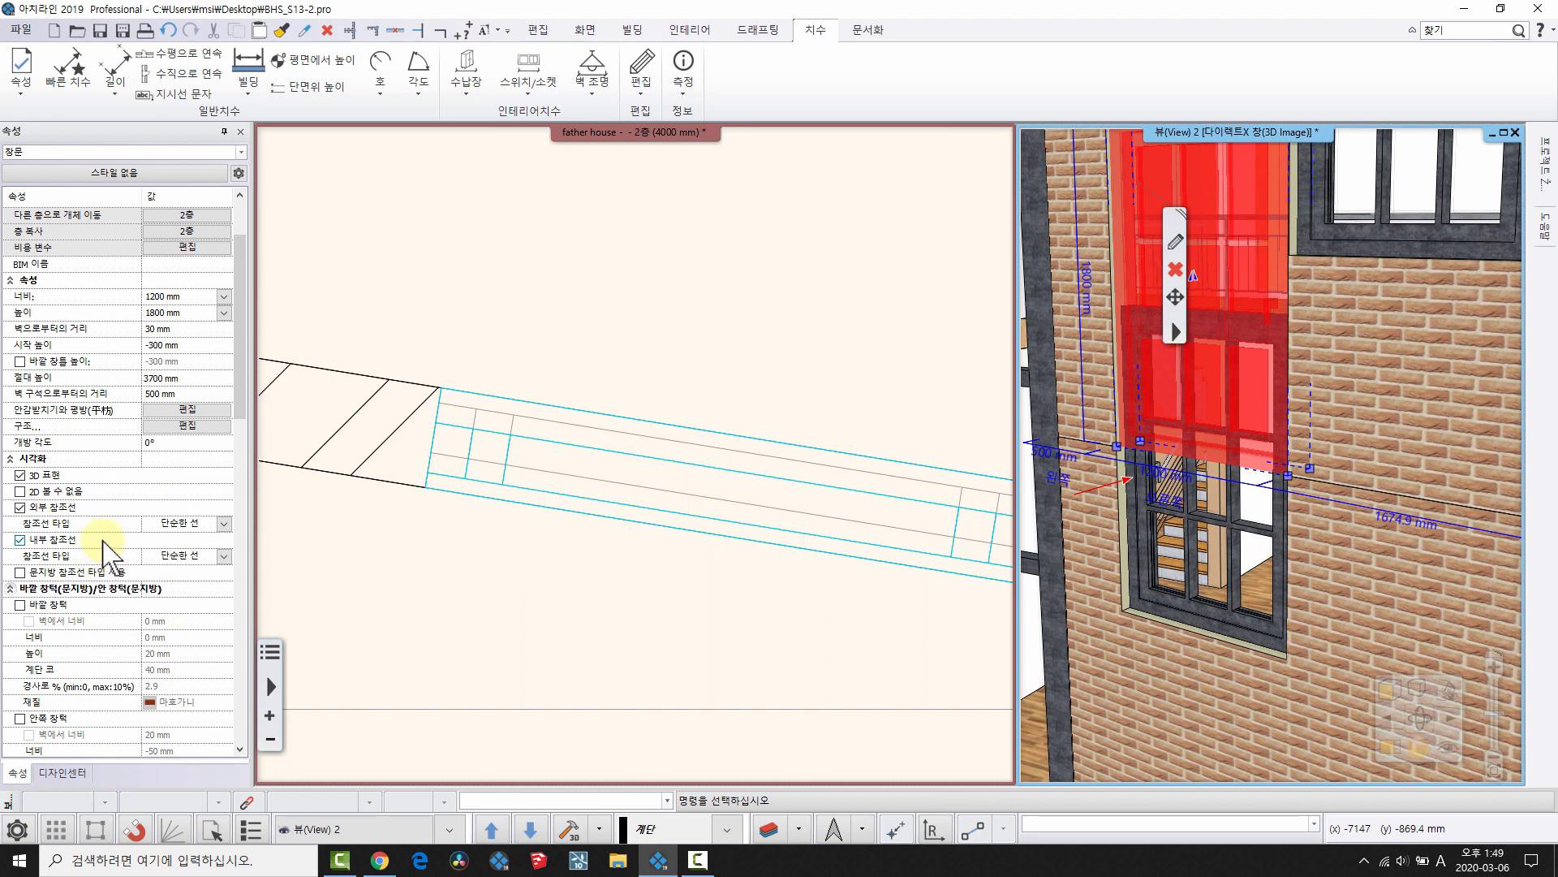
pyautogui.rightClick(1210, 189)
pyautogui.click(1285, 222)
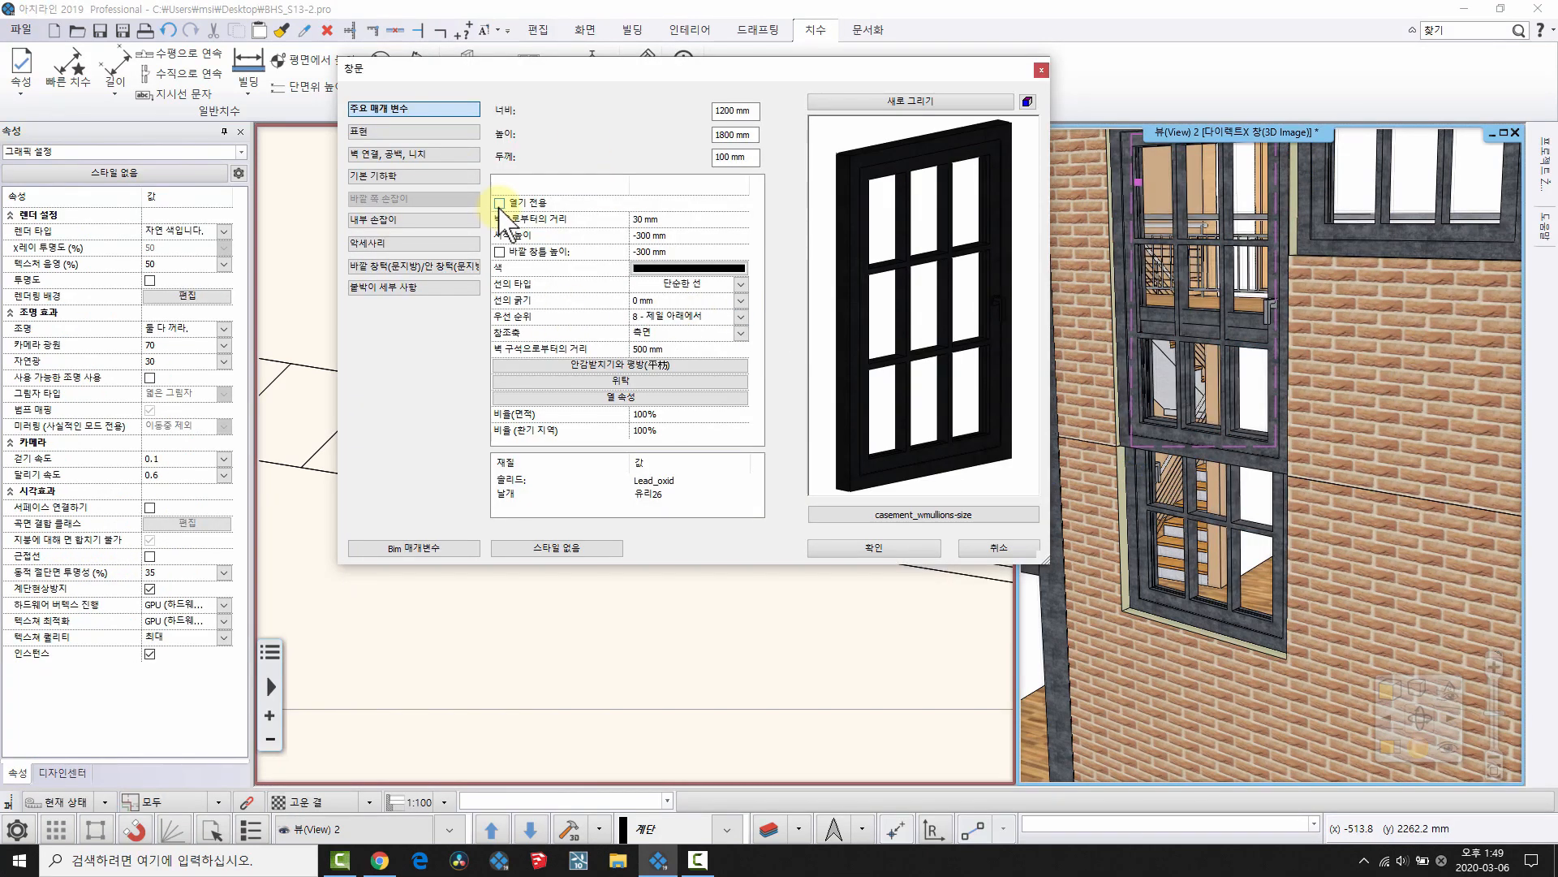
pyautogui.click(500, 203)
pyautogui.click(888, 548)
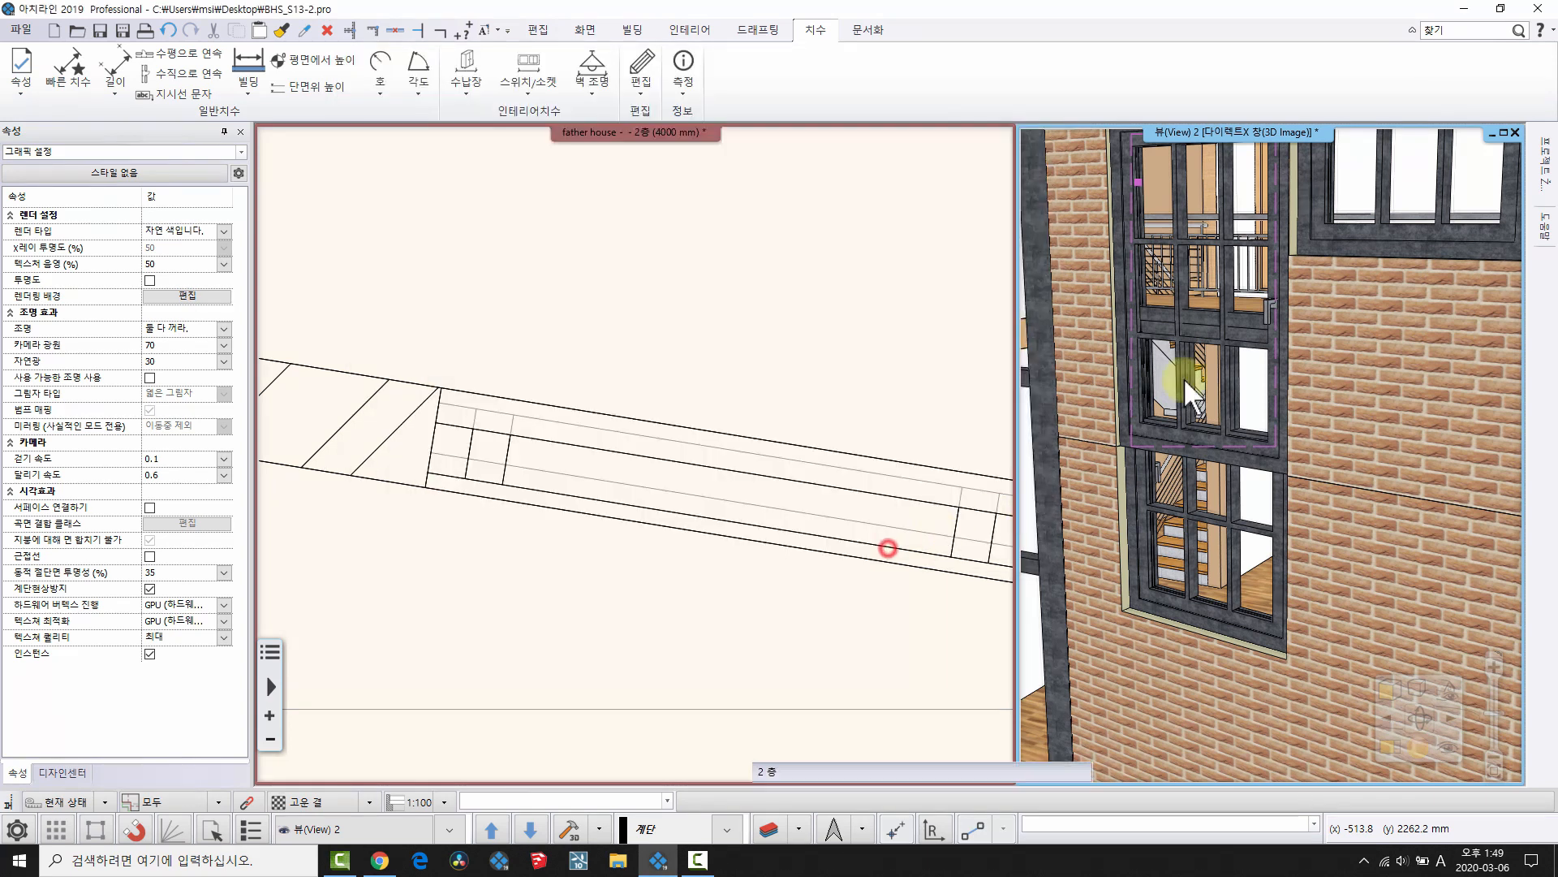
# - Select the copied second-floor opening in the plan and set its start height (시작 높이) to -1300 mm
pyautogui.rightClick(1183, 352)
pyautogui.moveTo(1142, 310); pyautogui.dragTo(1139, 367, button='middle')
pyautogui.click(1134, 352)
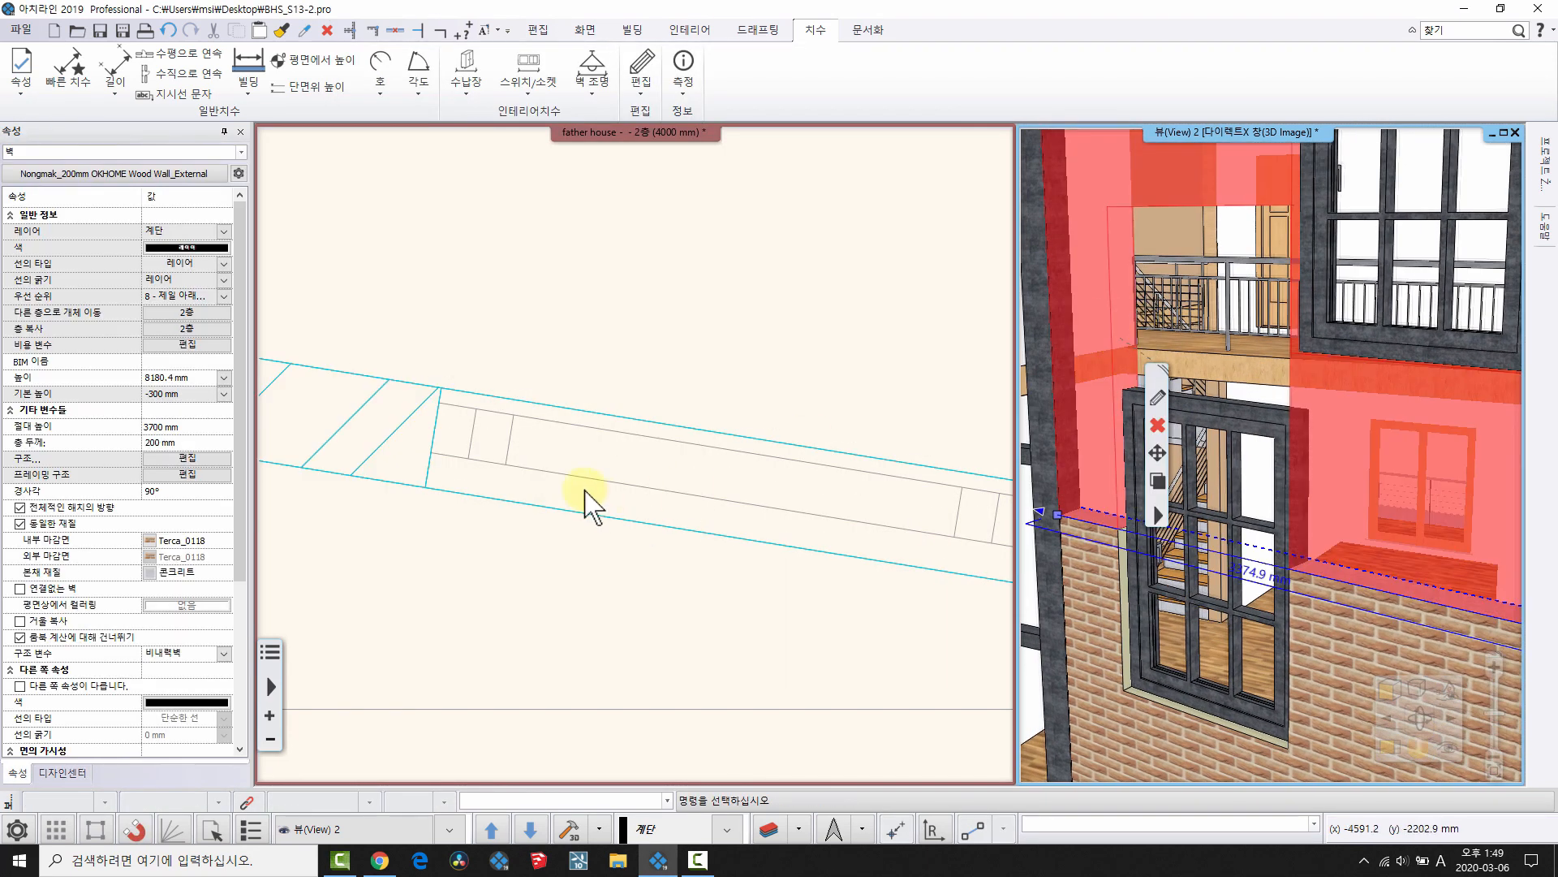
pyautogui.click(489, 455)
pyautogui.press('Escape')
pyautogui.click(427, 462)
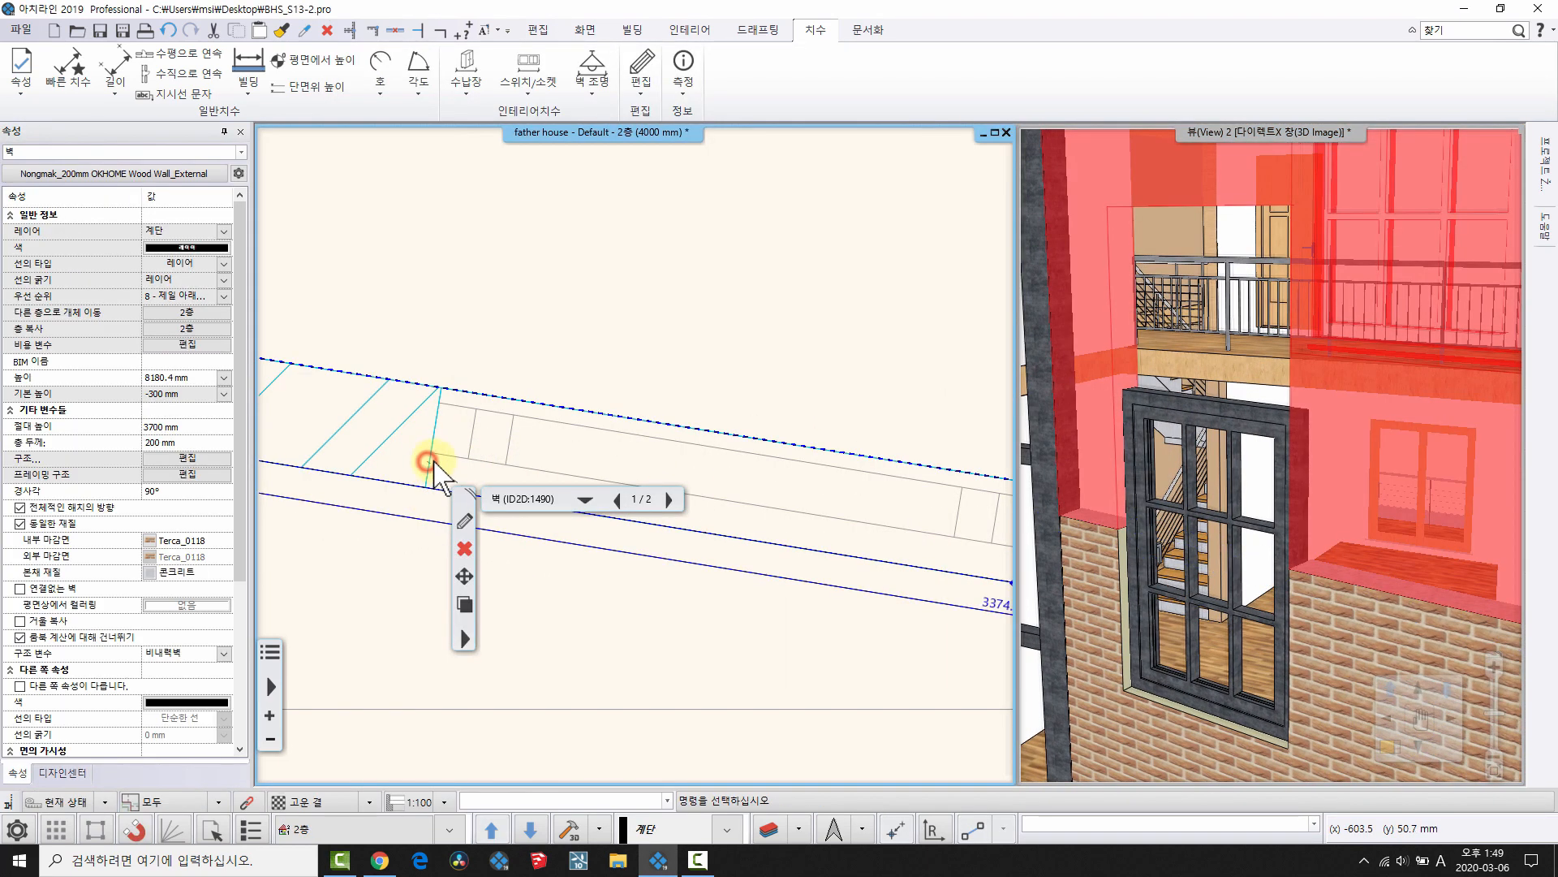
pyautogui.click(671, 499)
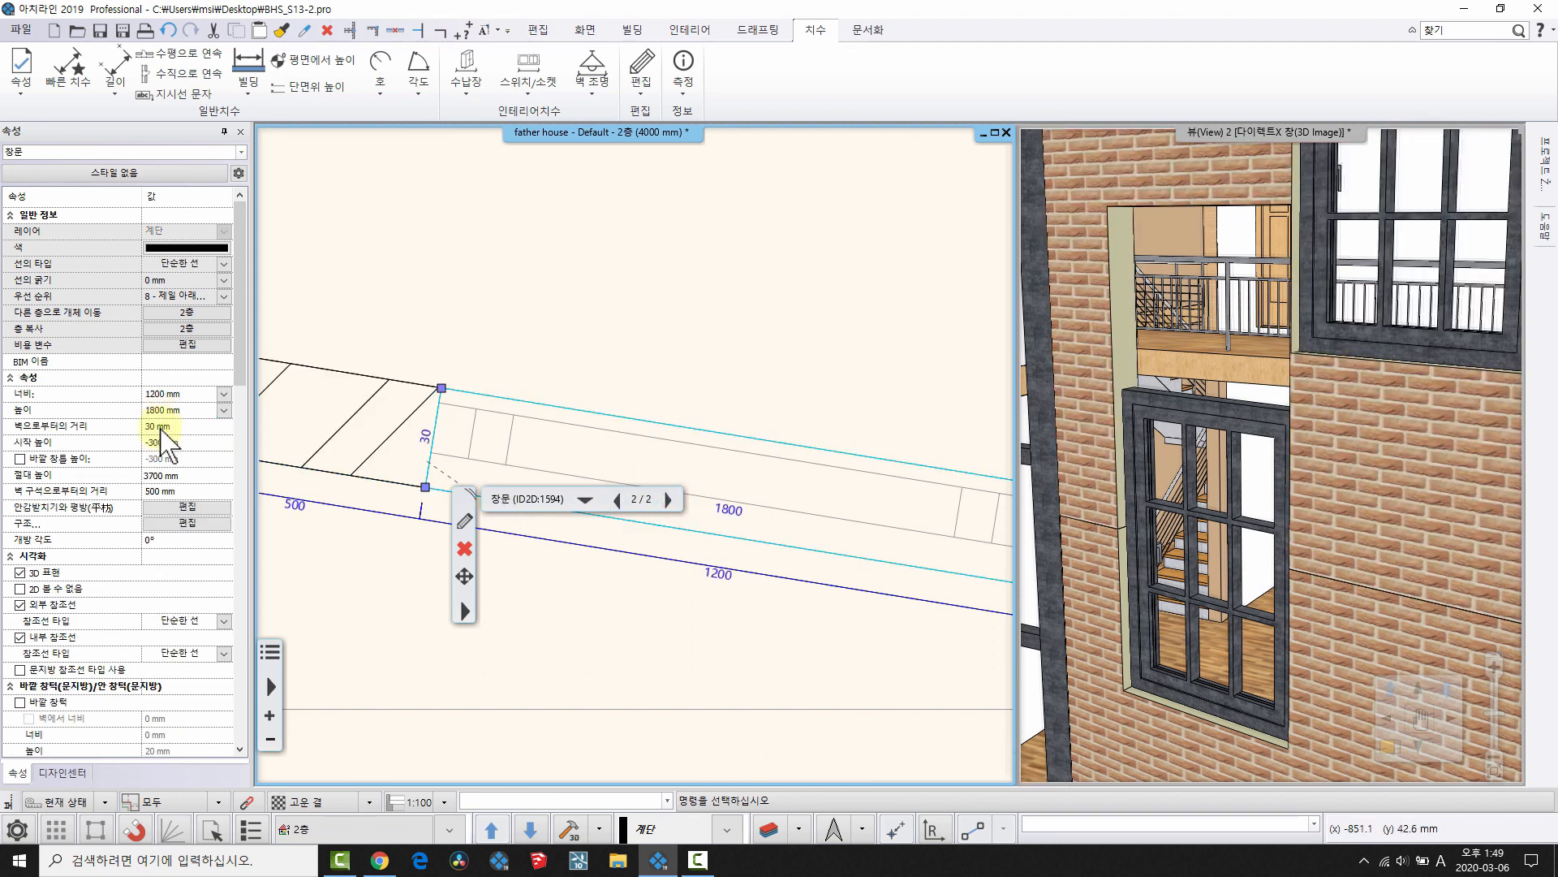
pyautogui.click(194, 439)
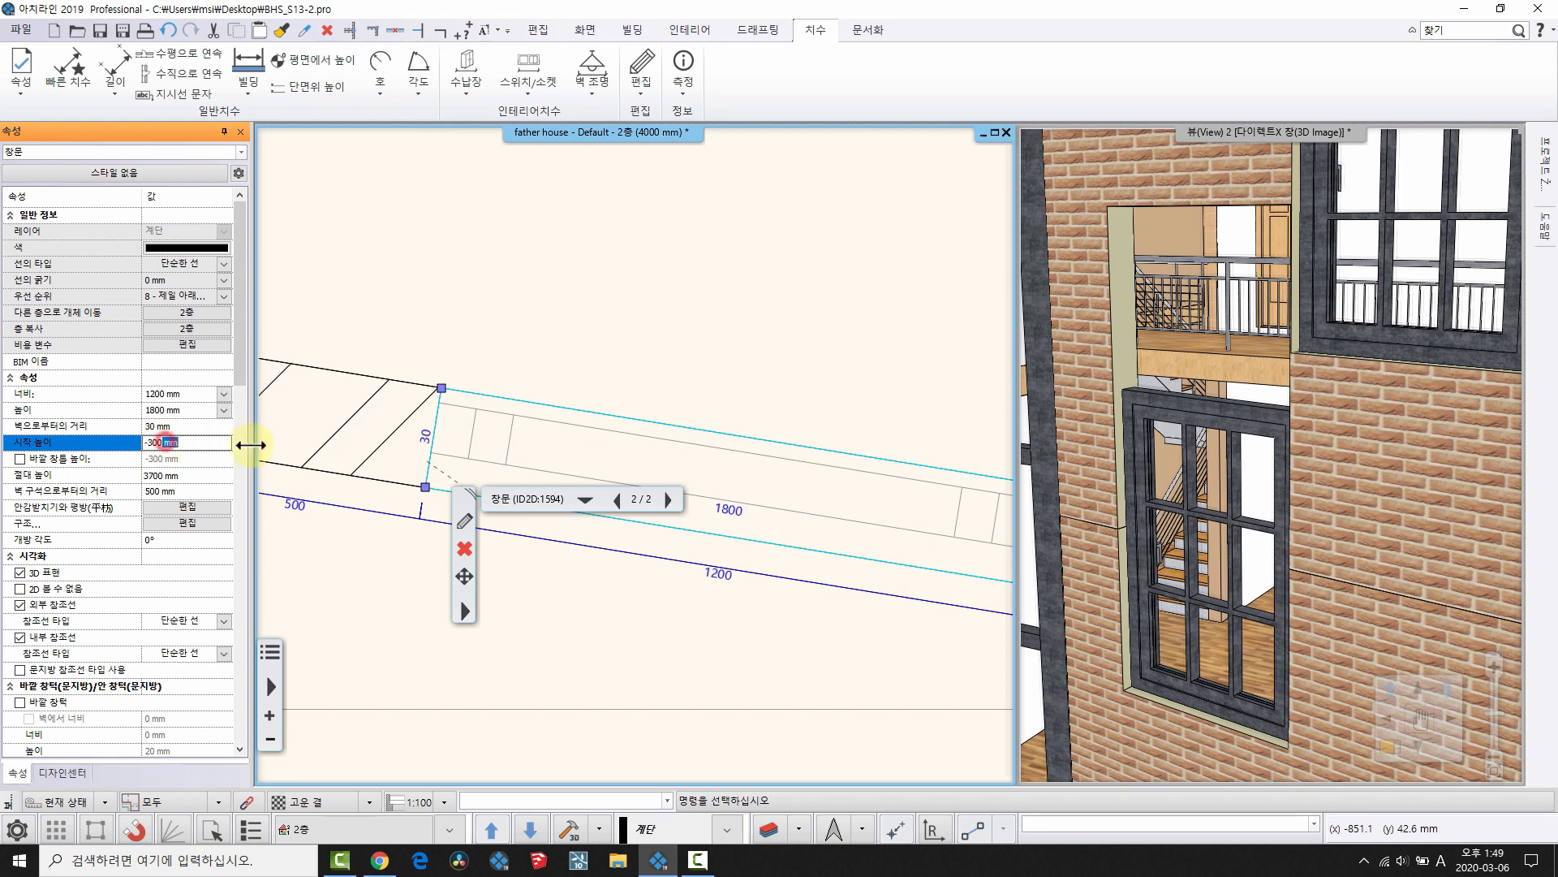
pyautogui.write('-1000')
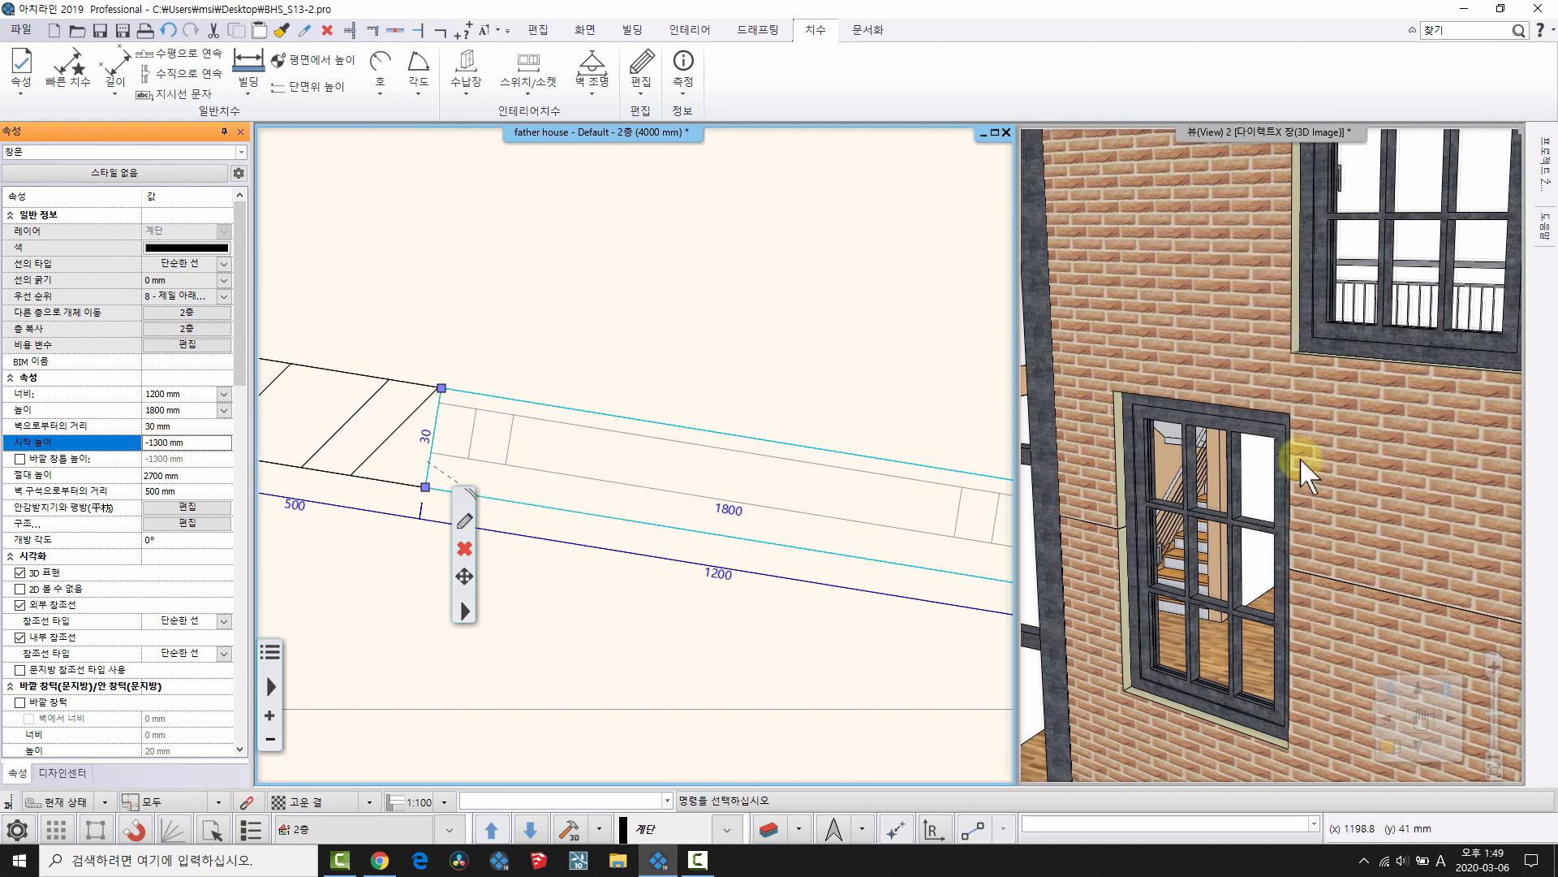
# - Examine the reveals around the upper and lower brick-wall windows from outside in the 3D view
pyautogui.click(1209, 419)
pyautogui.moveTo(1316, 483); pyautogui.dragTo(1331, 454, button='middle')
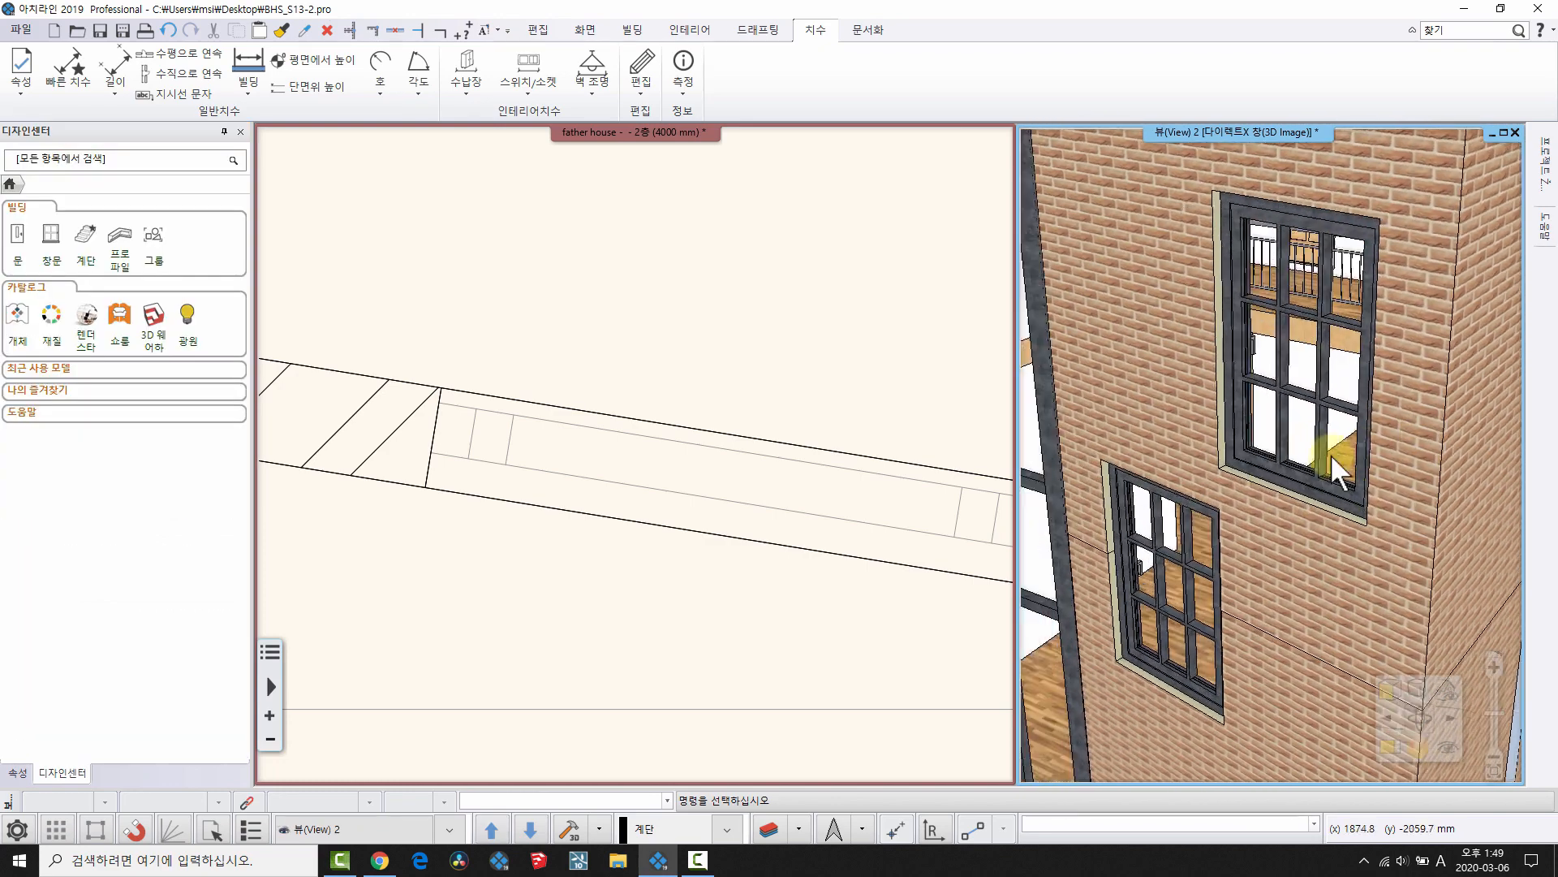
pyautogui.scroll(4, 1202, 493)
pyautogui.scroll(-2, 1226, 459)
pyautogui.moveTo(871, 438); pyautogui.dragTo(738, 326, button='middle')
pyautogui.scroll(3, 690, 347)
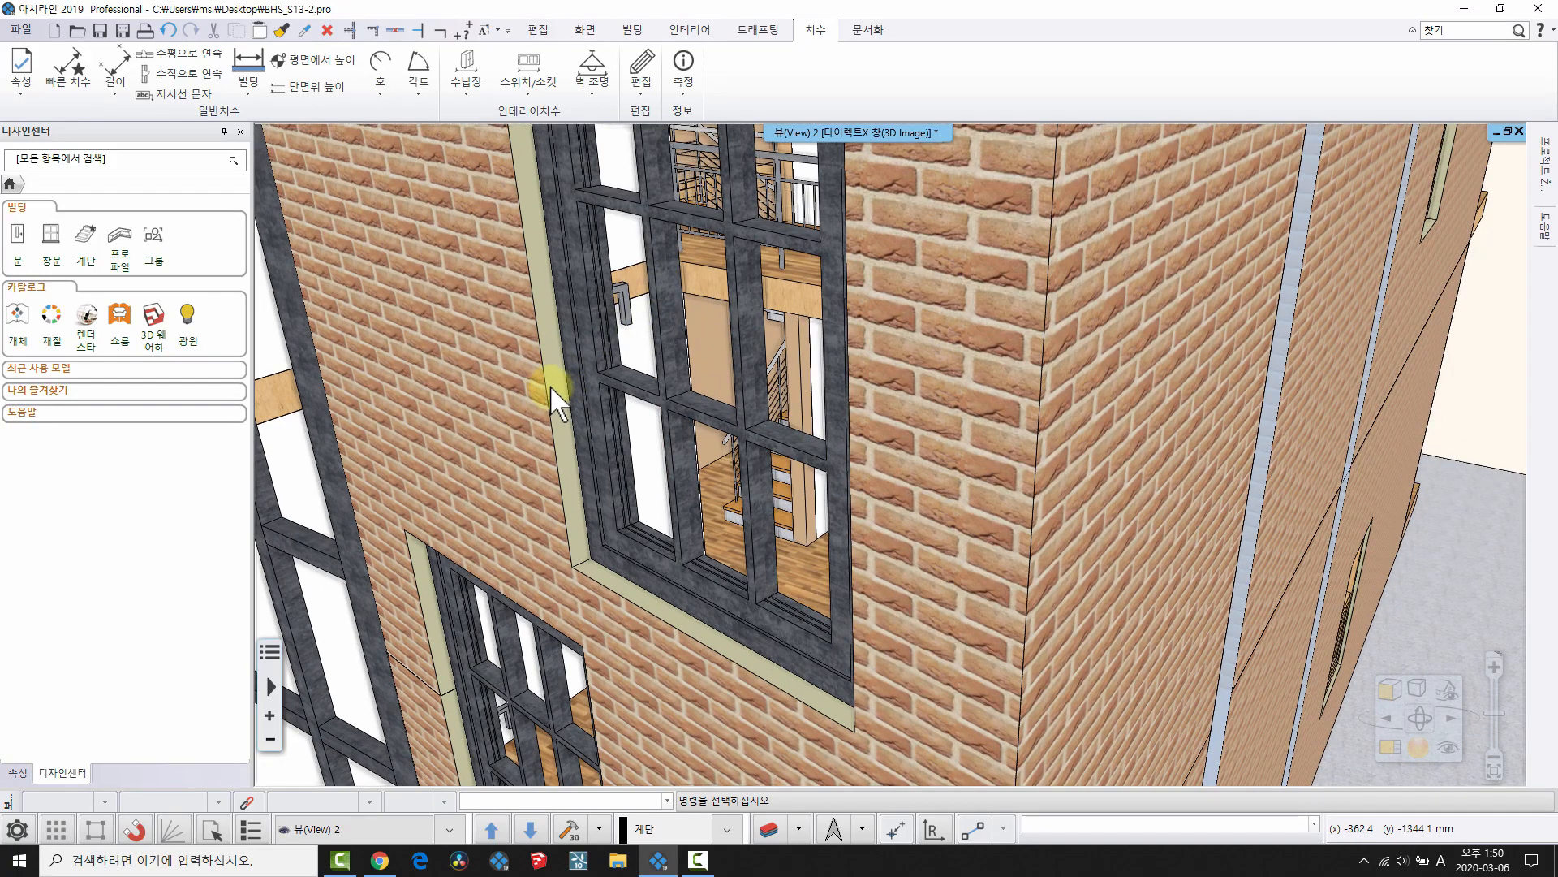
pyautogui.scroll(3, 536, 389)
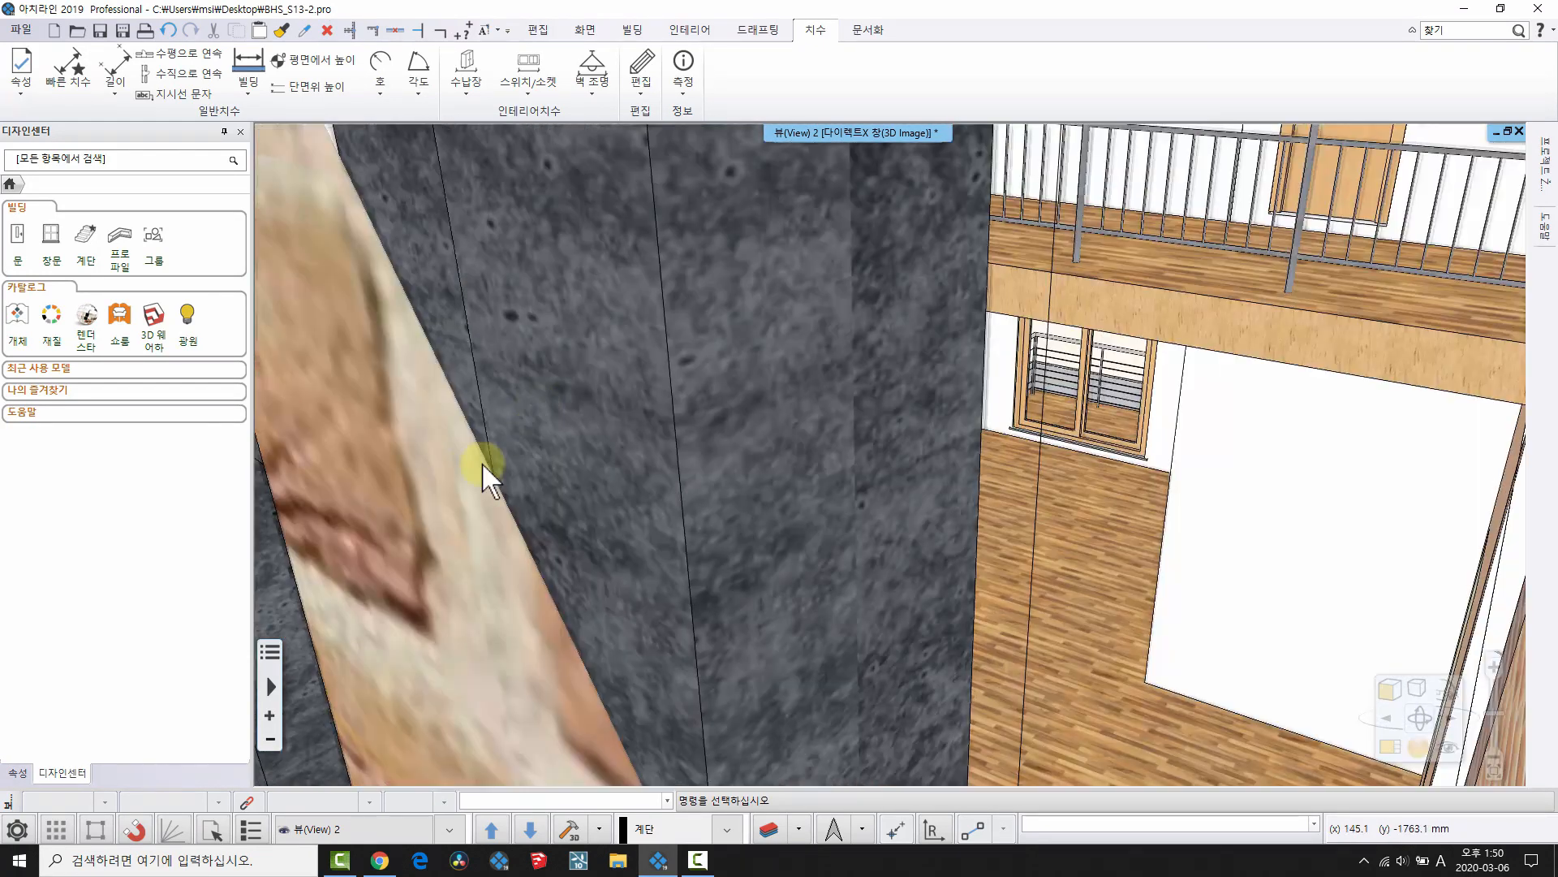
pyautogui.scroll(-2, 480, 461)
pyautogui.moveTo(513, 452); pyautogui.dragTo(533, 441, button='middle')
# - Turn off the separate reveal material (재질) in the upper brick-wall window's wall-connection settings
pyautogui.click(605, 406)
pyautogui.rightClick(605, 406)
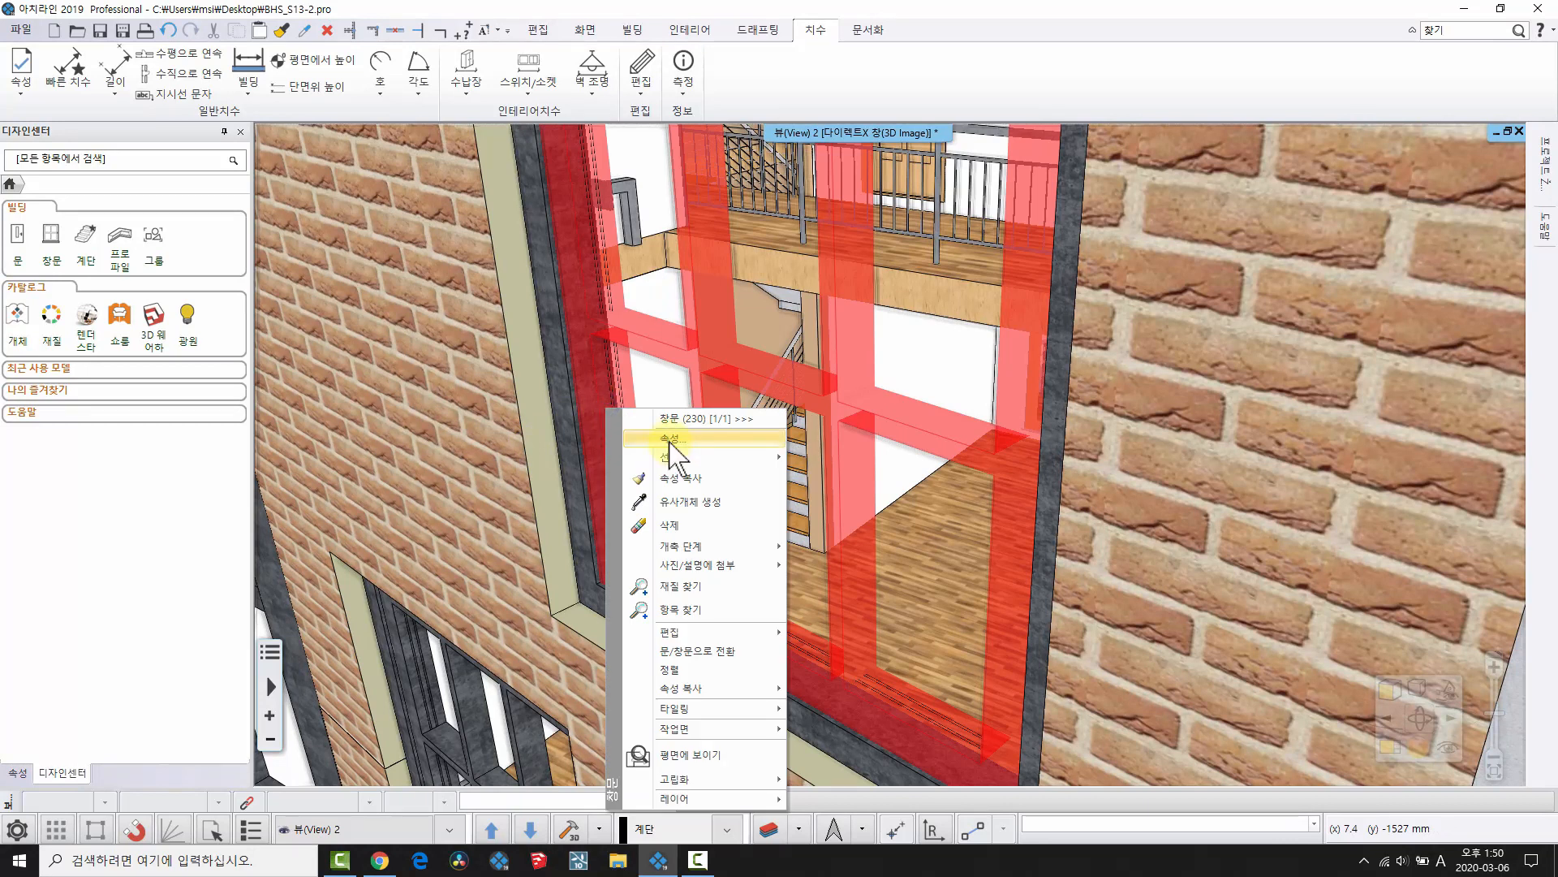
pyautogui.click(668, 441)
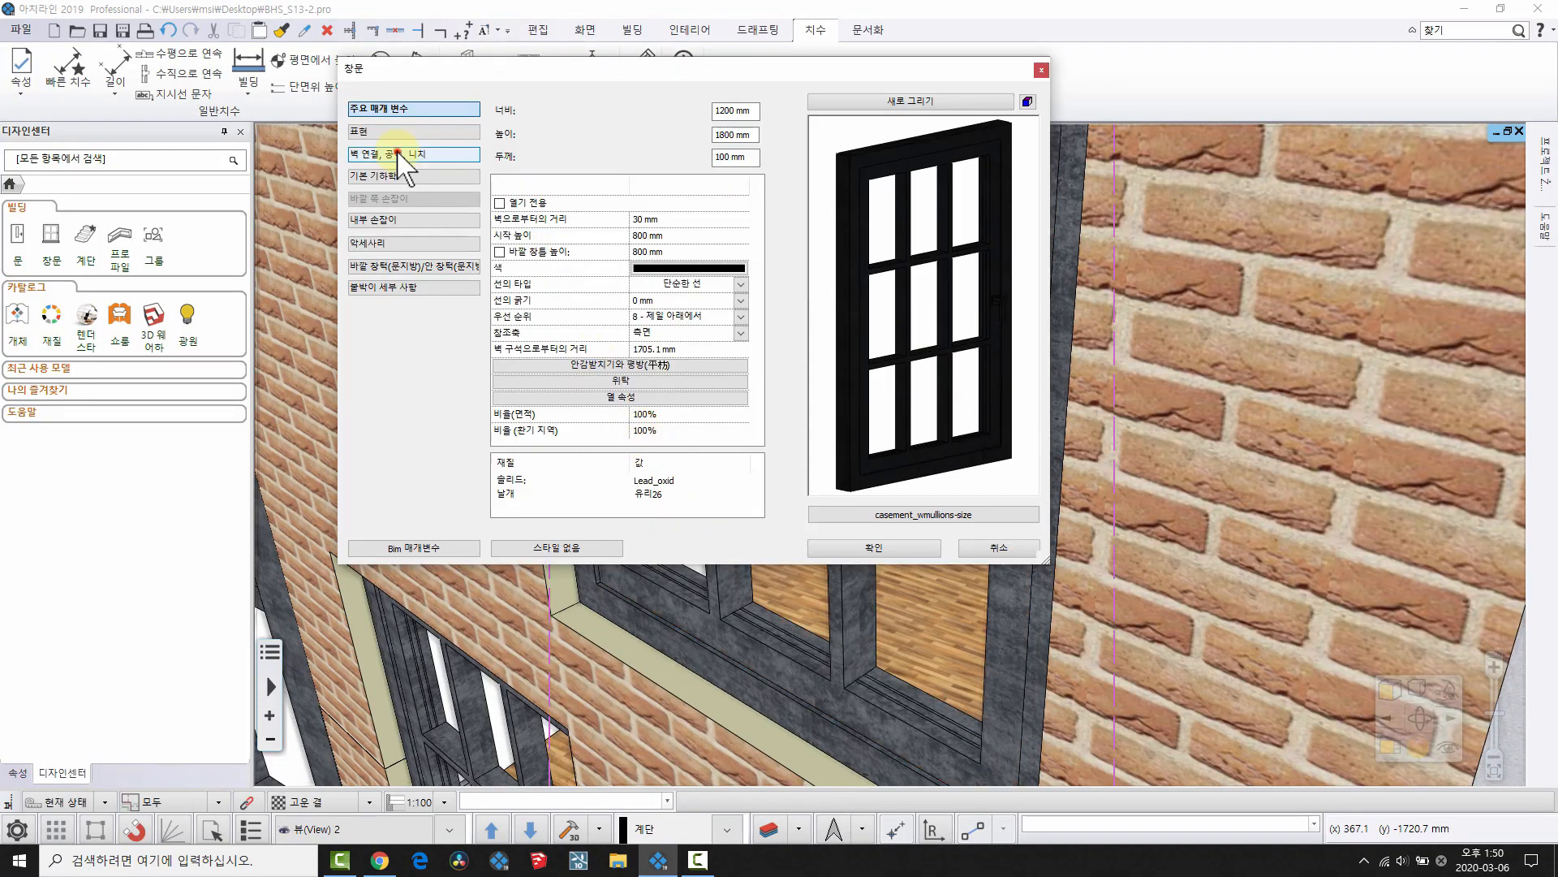
pyautogui.click(398, 154)
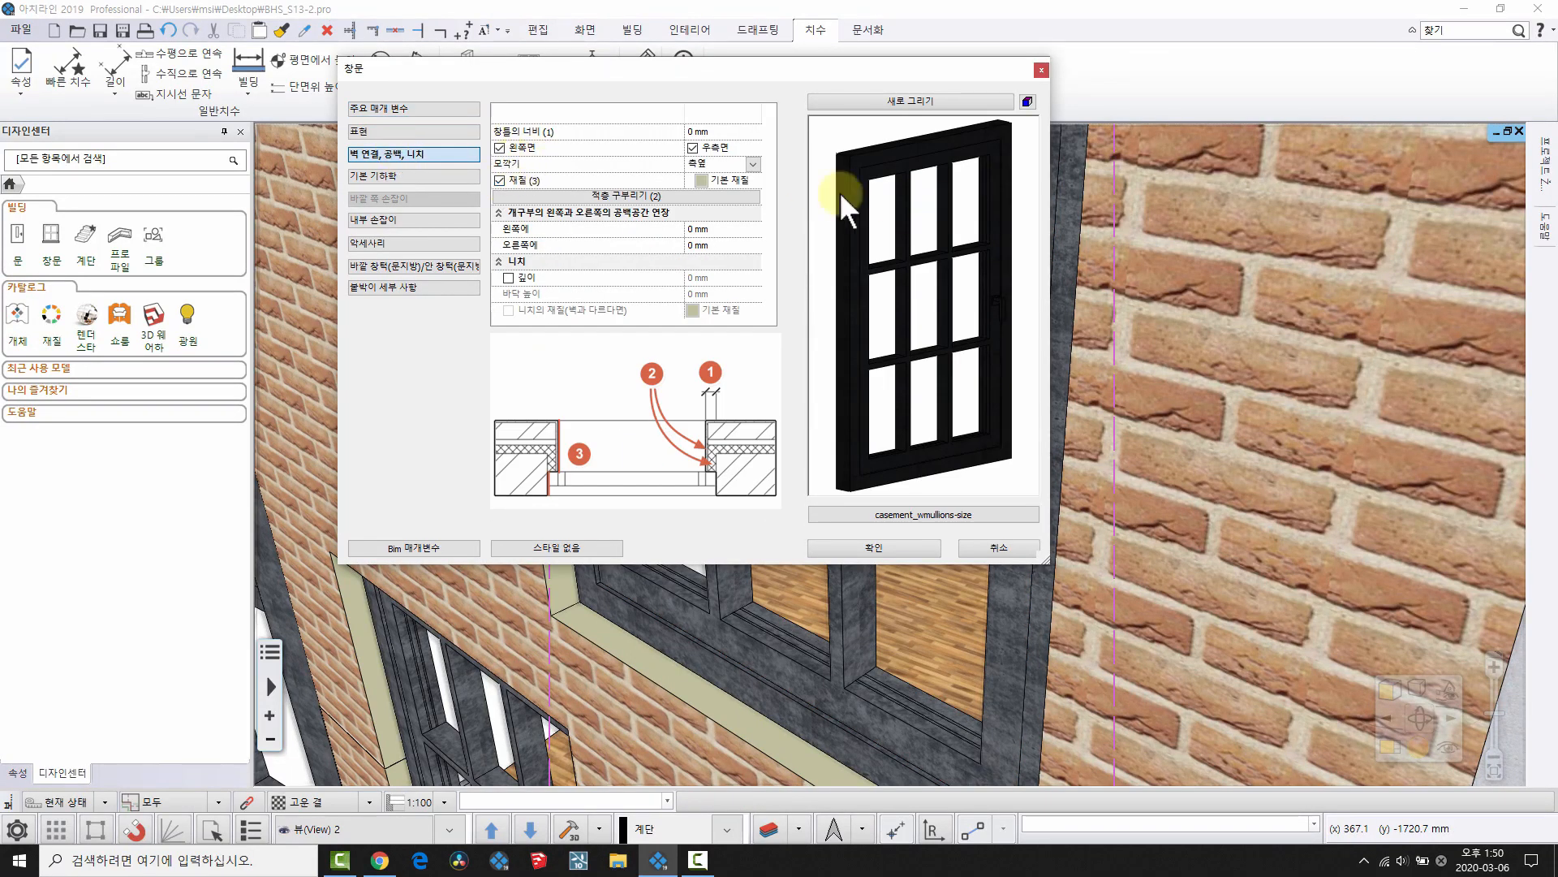
pyautogui.click(701, 180)
pyautogui.click(702, 203)
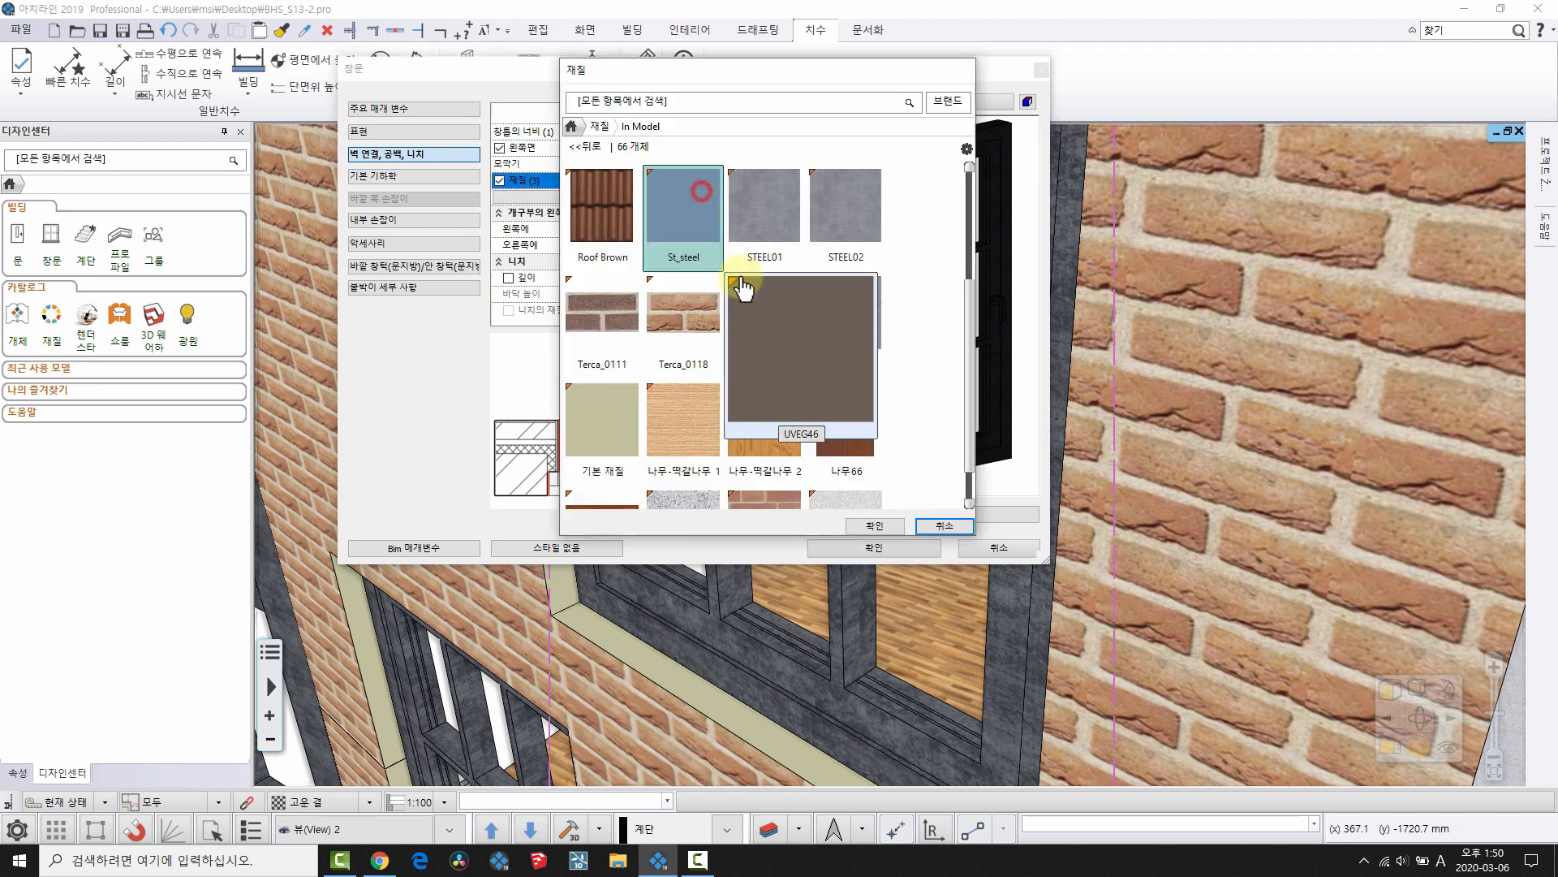
pyautogui.click(943, 524)
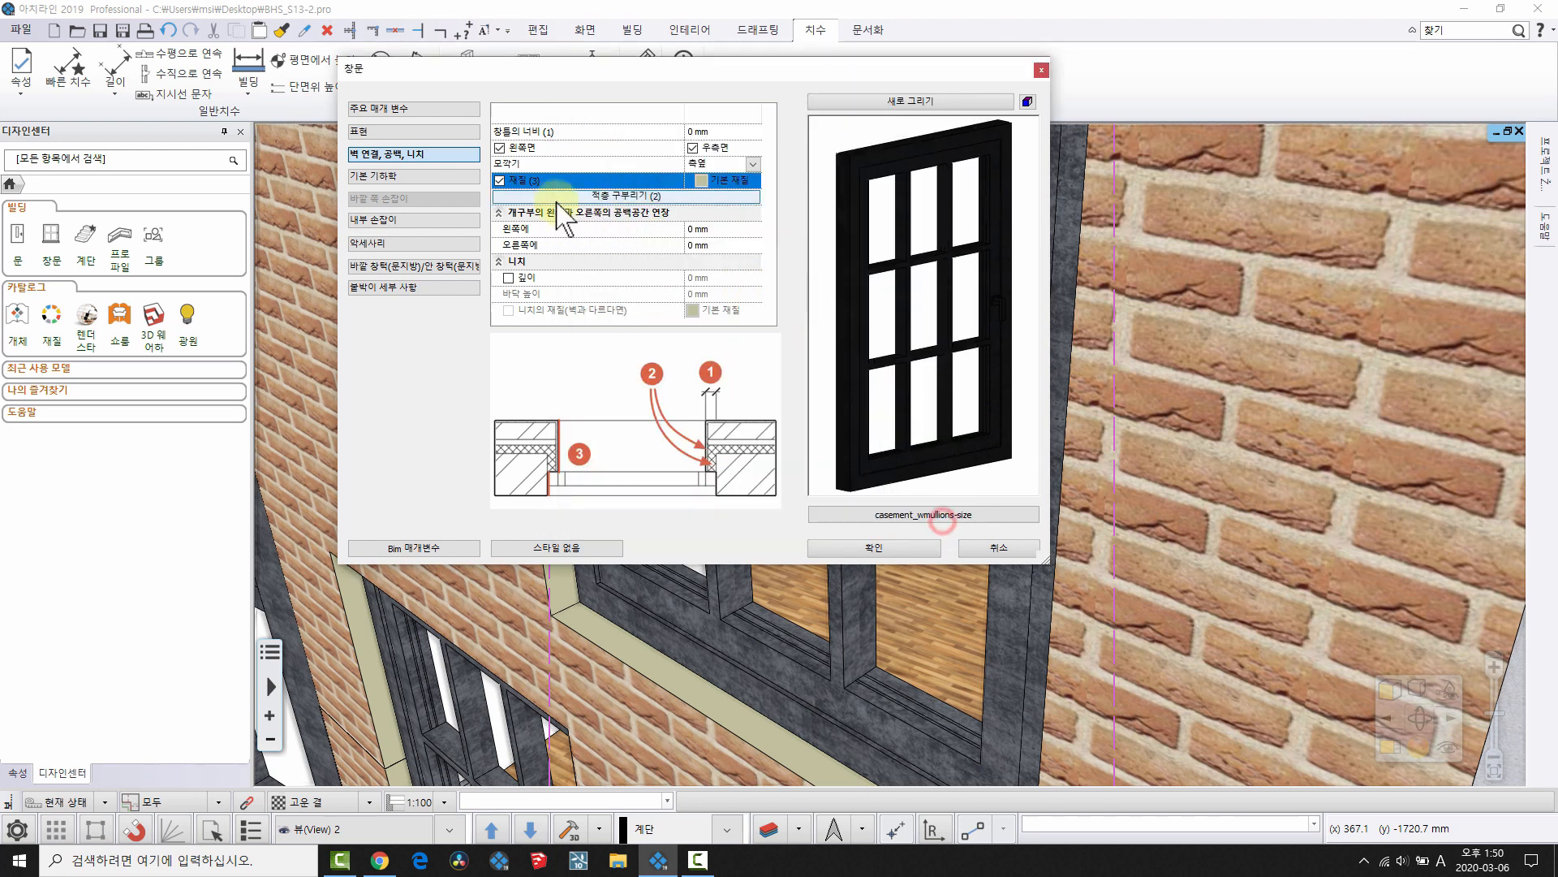
pyautogui.click(858, 546)
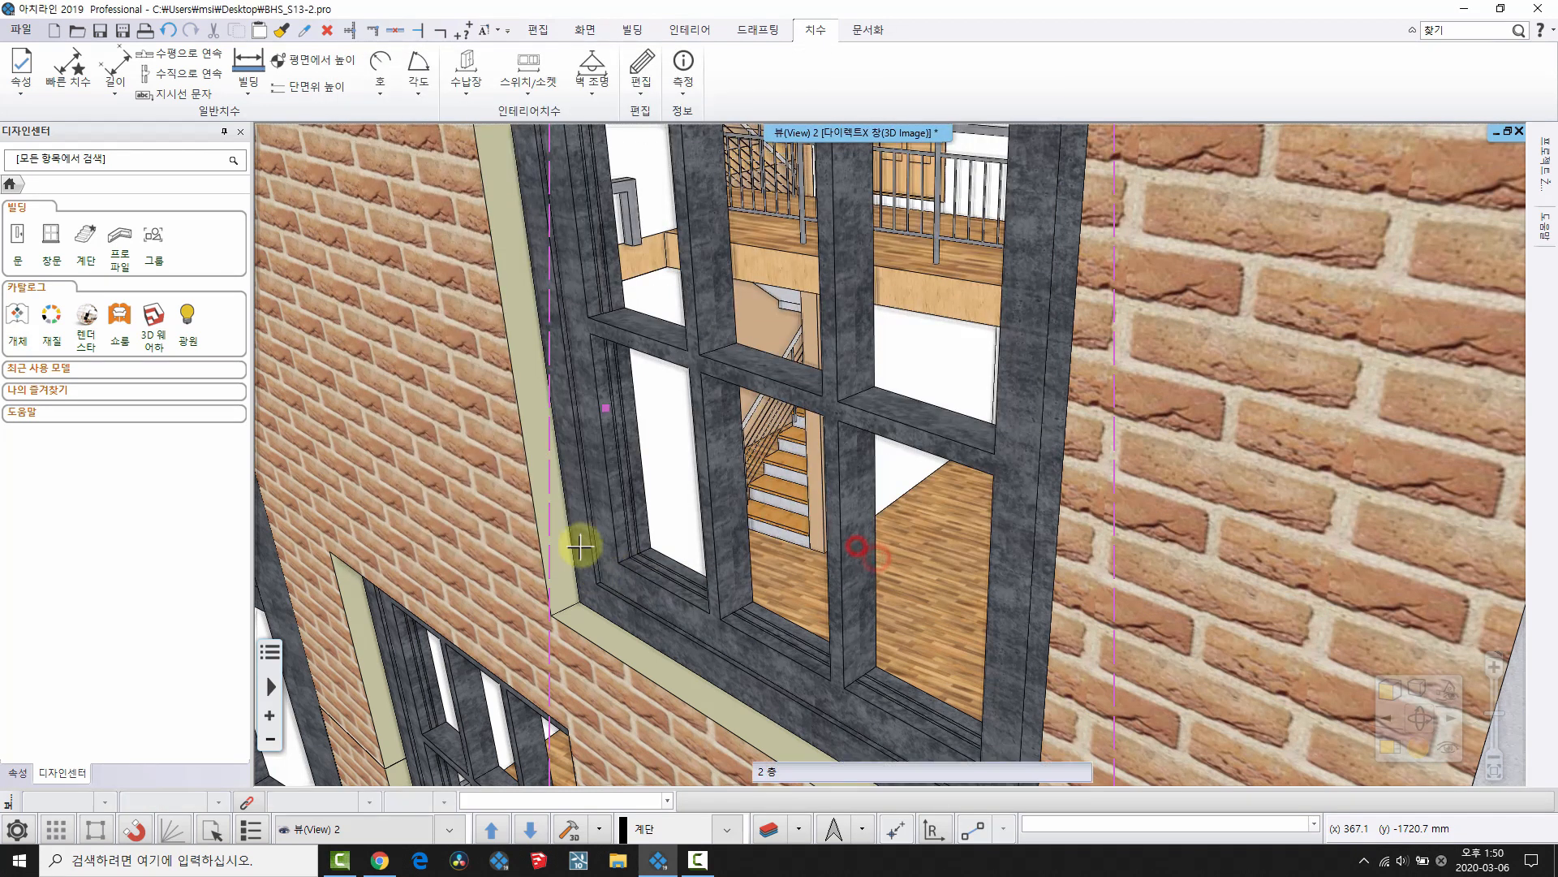
# - Turn off the separate reveal material (재질) in the wall-connection settings of the lower window crossing the wall joint
pyautogui.moveTo(628, 568); pyautogui.dragTo(771, 357)
pyautogui.rightClick(593, 519)
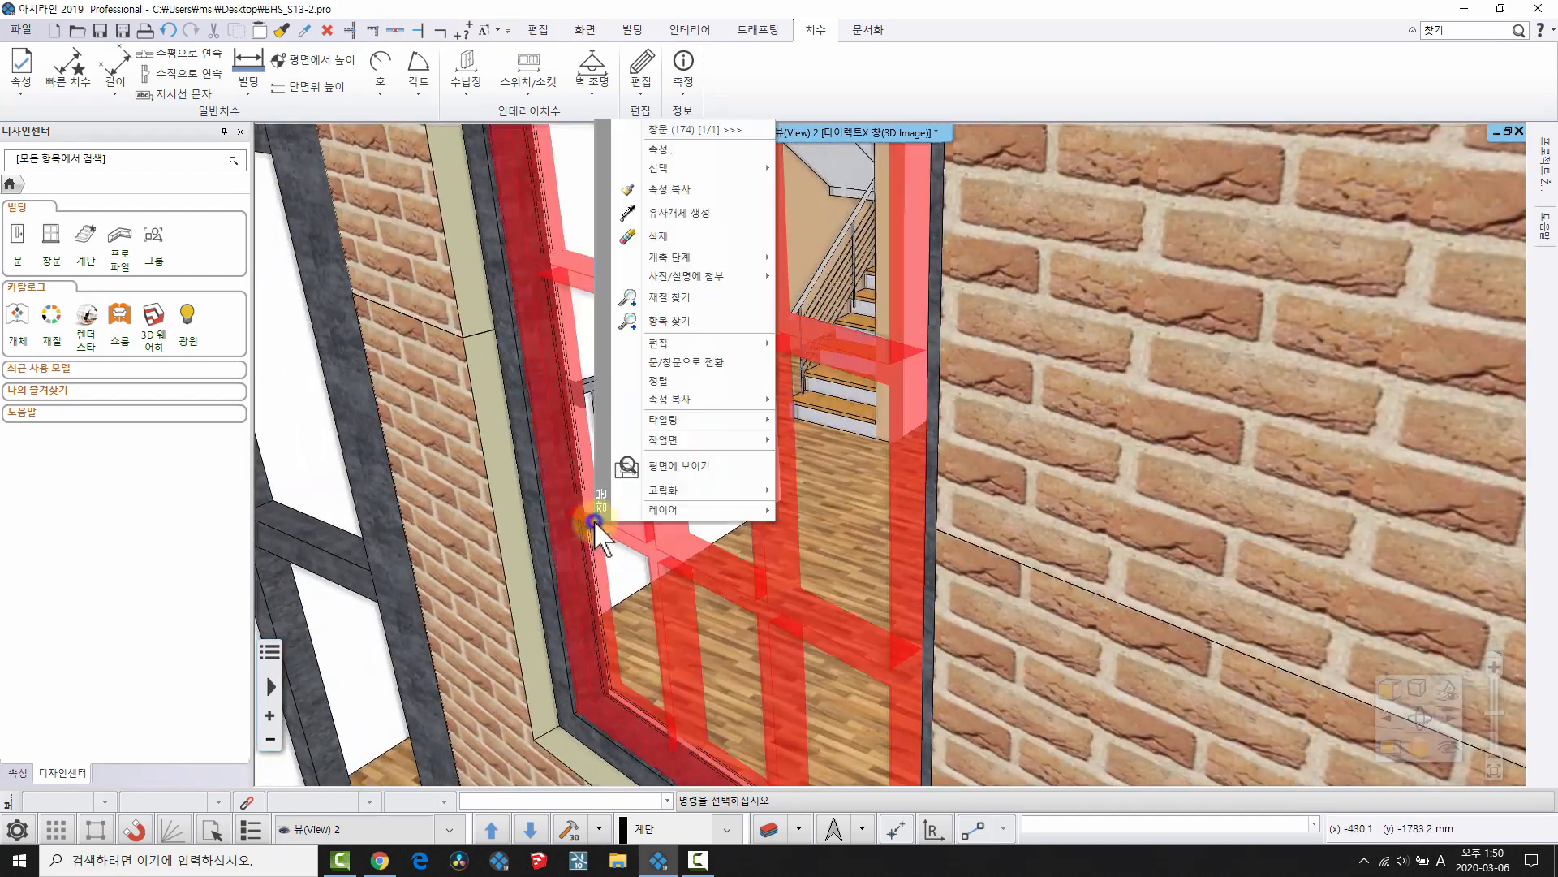
pyautogui.click(680, 151)
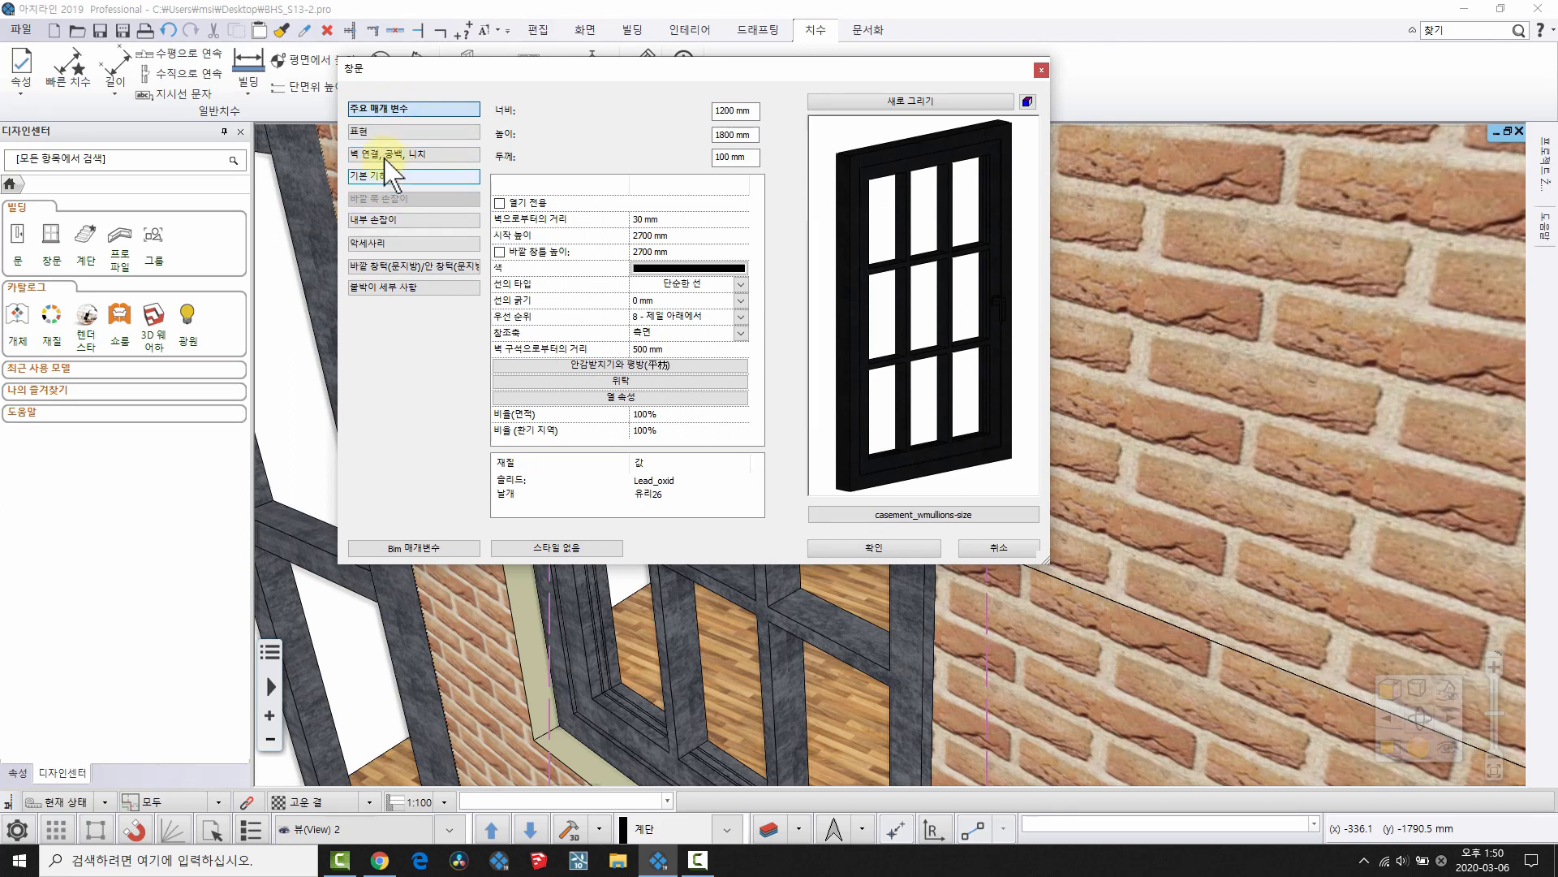
pyautogui.click(388, 155)
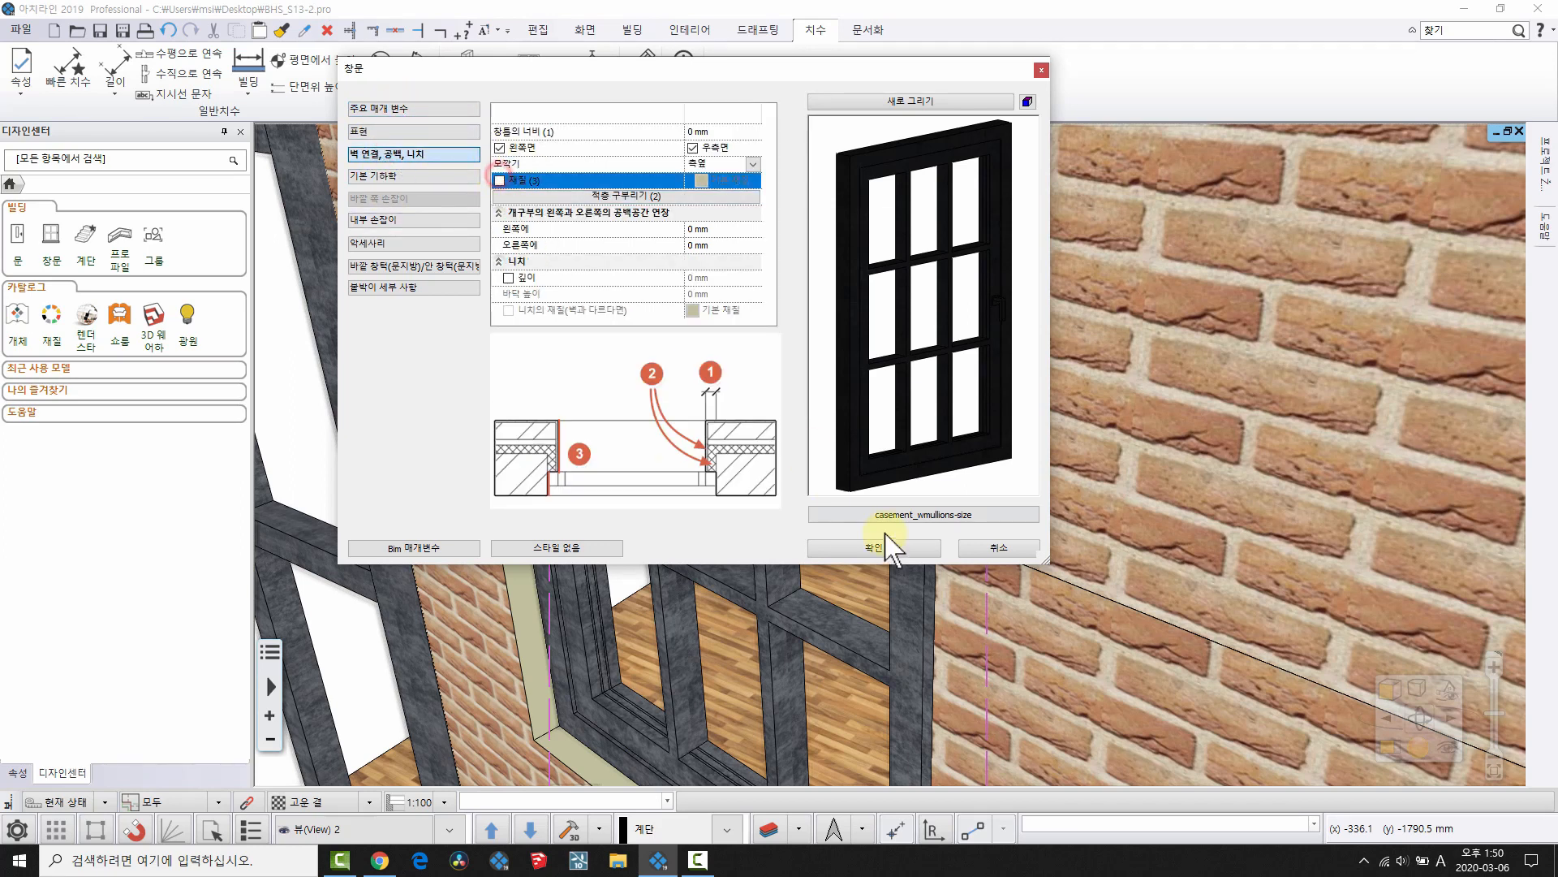
pyautogui.click(873, 548)
pyautogui.scroll(3, 649, 495)
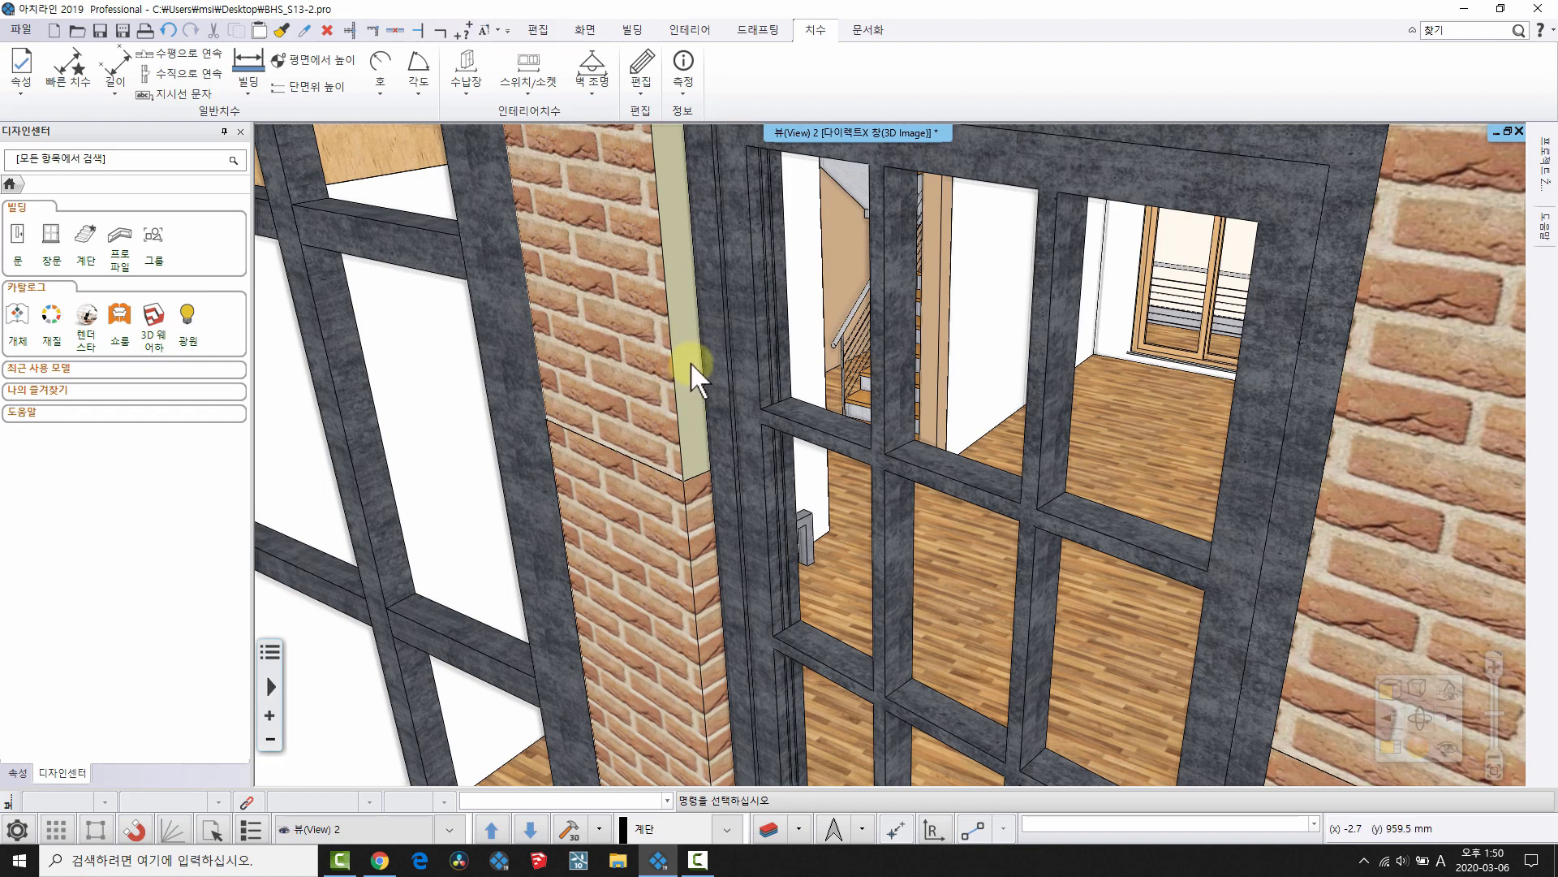
# - Select the bare opening on the second-floor plan and turn off its separate reveal material (재질) in the wall-connection settings
pyautogui.press('F4')
pyautogui.scroll(-3, 570, 418)
pyautogui.moveTo(542, 407); pyautogui.dragTo(666, 477, button='middle')
pyautogui.scroll(-2, 664, 487)
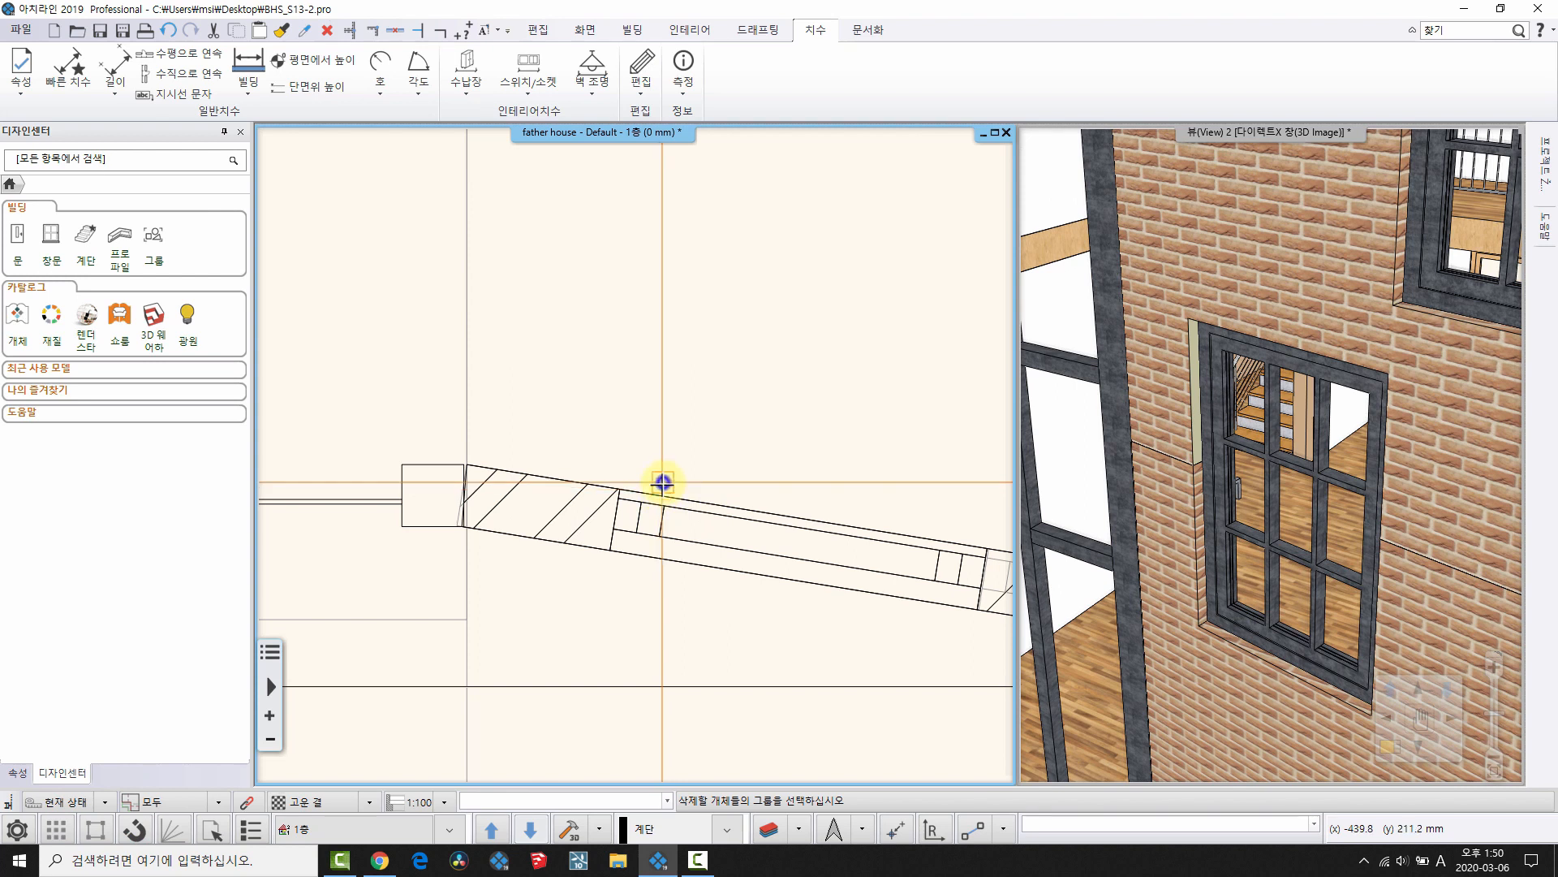
pyautogui.press('pageup')
pyautogui.click(617, 528)
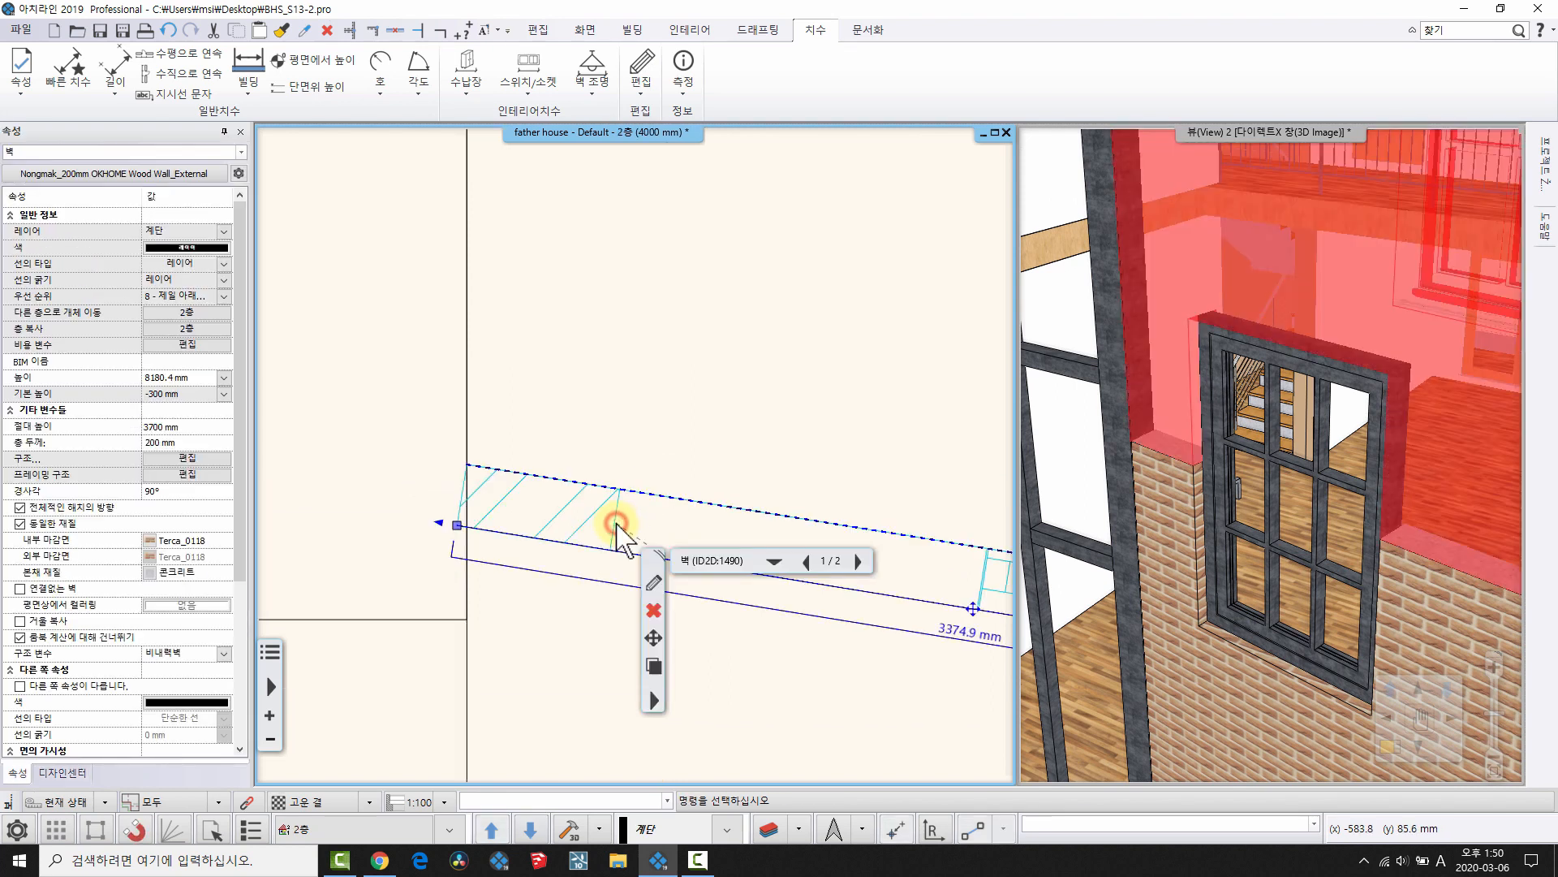
pyautogui.click(862, 561)
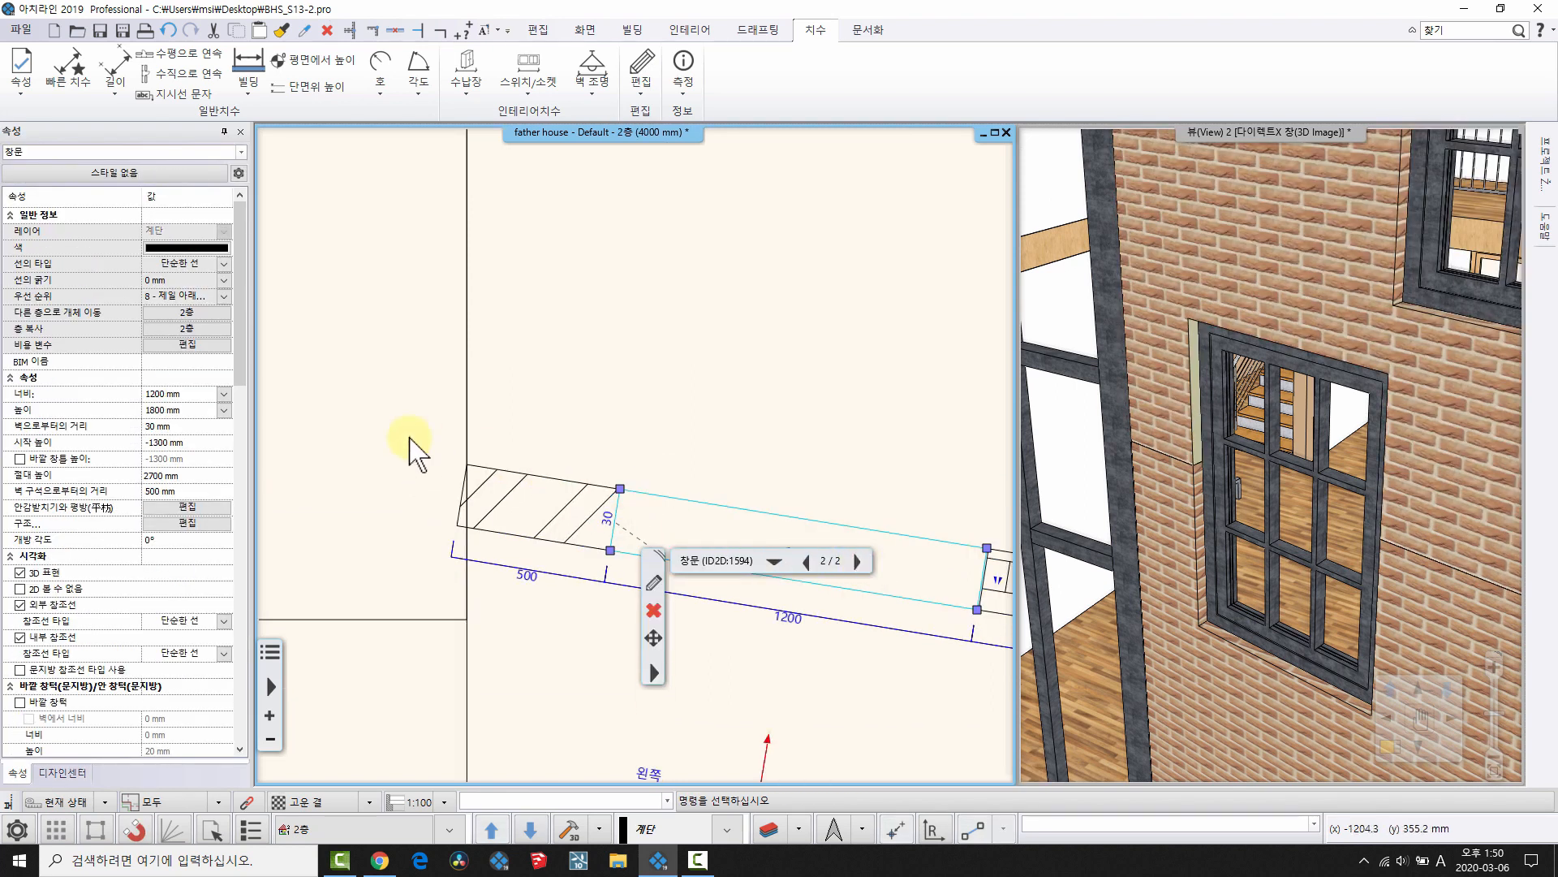
pyautogui.click(654, 672)
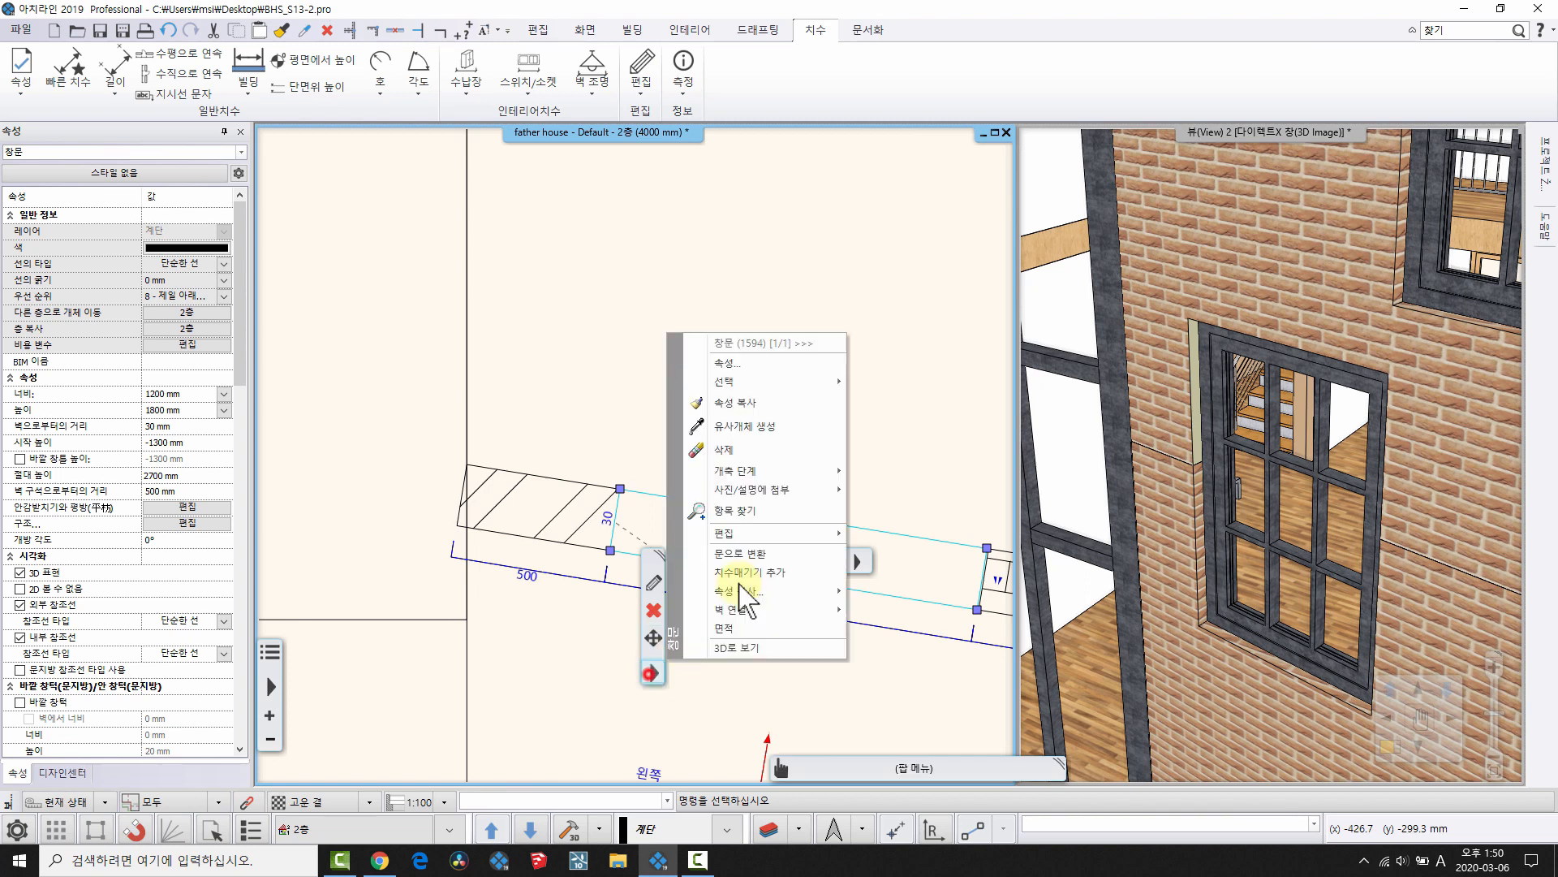
pyautogui.click(738, 361)
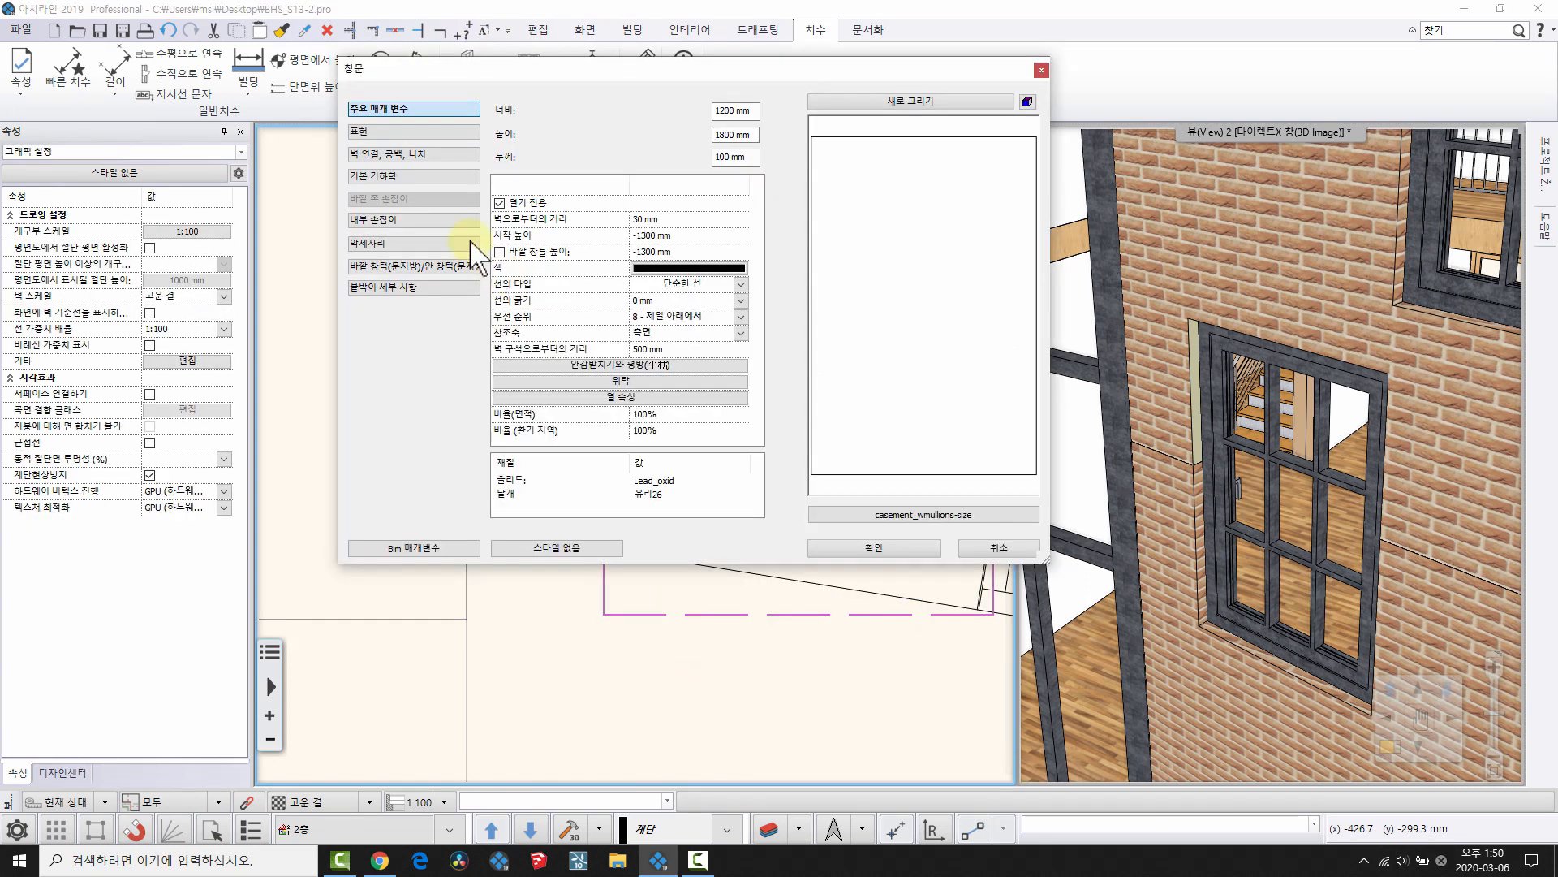
pyautogui.click(398, 156)
pyautogui.click(521, 180)
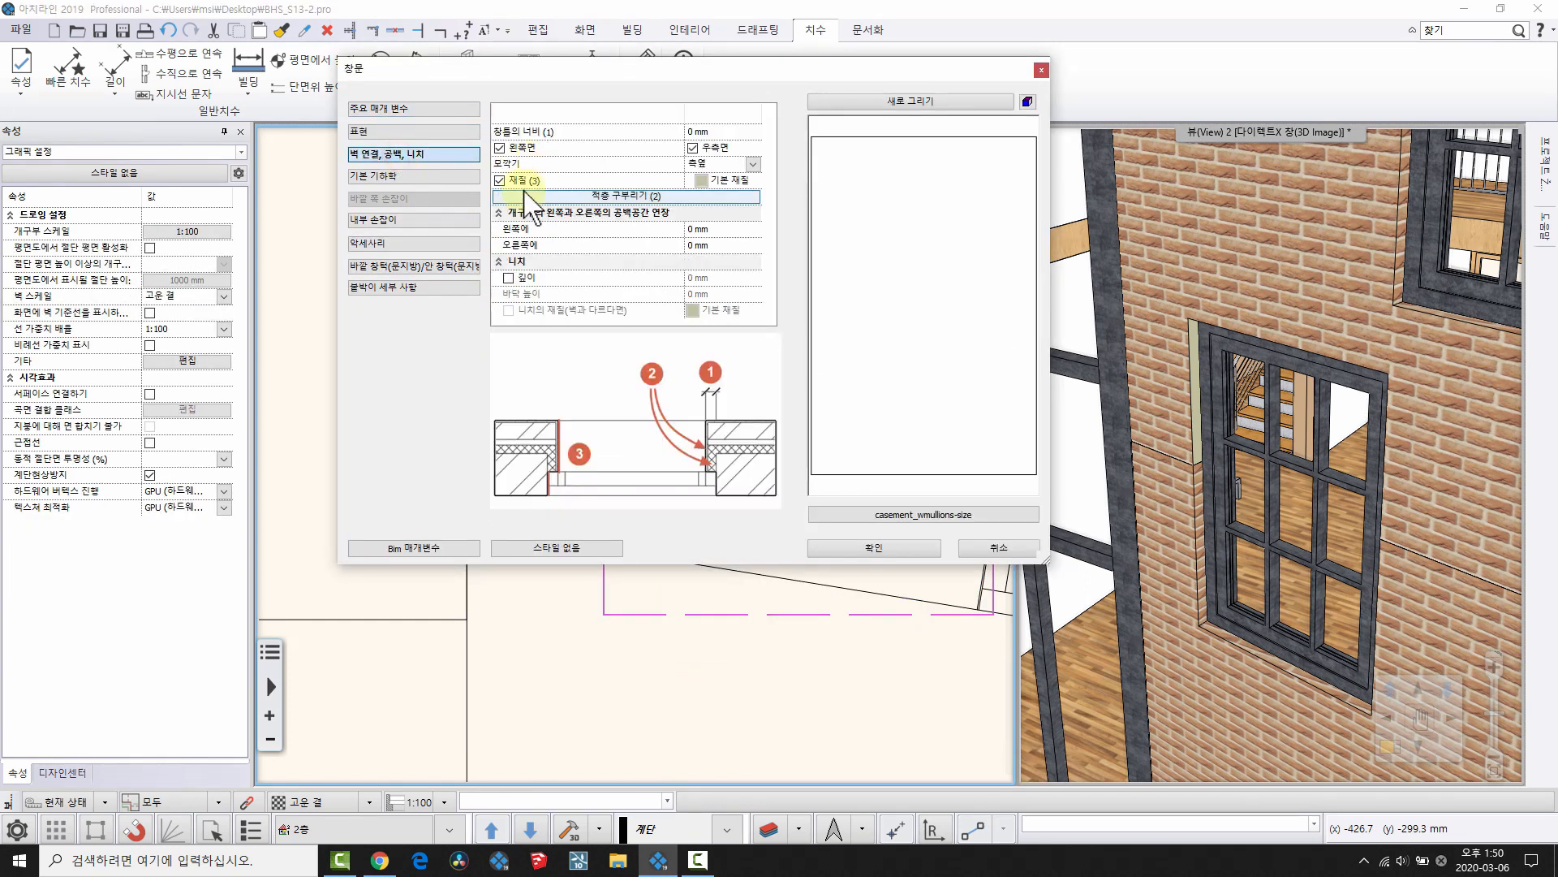
pyautogui.click(880, 539)
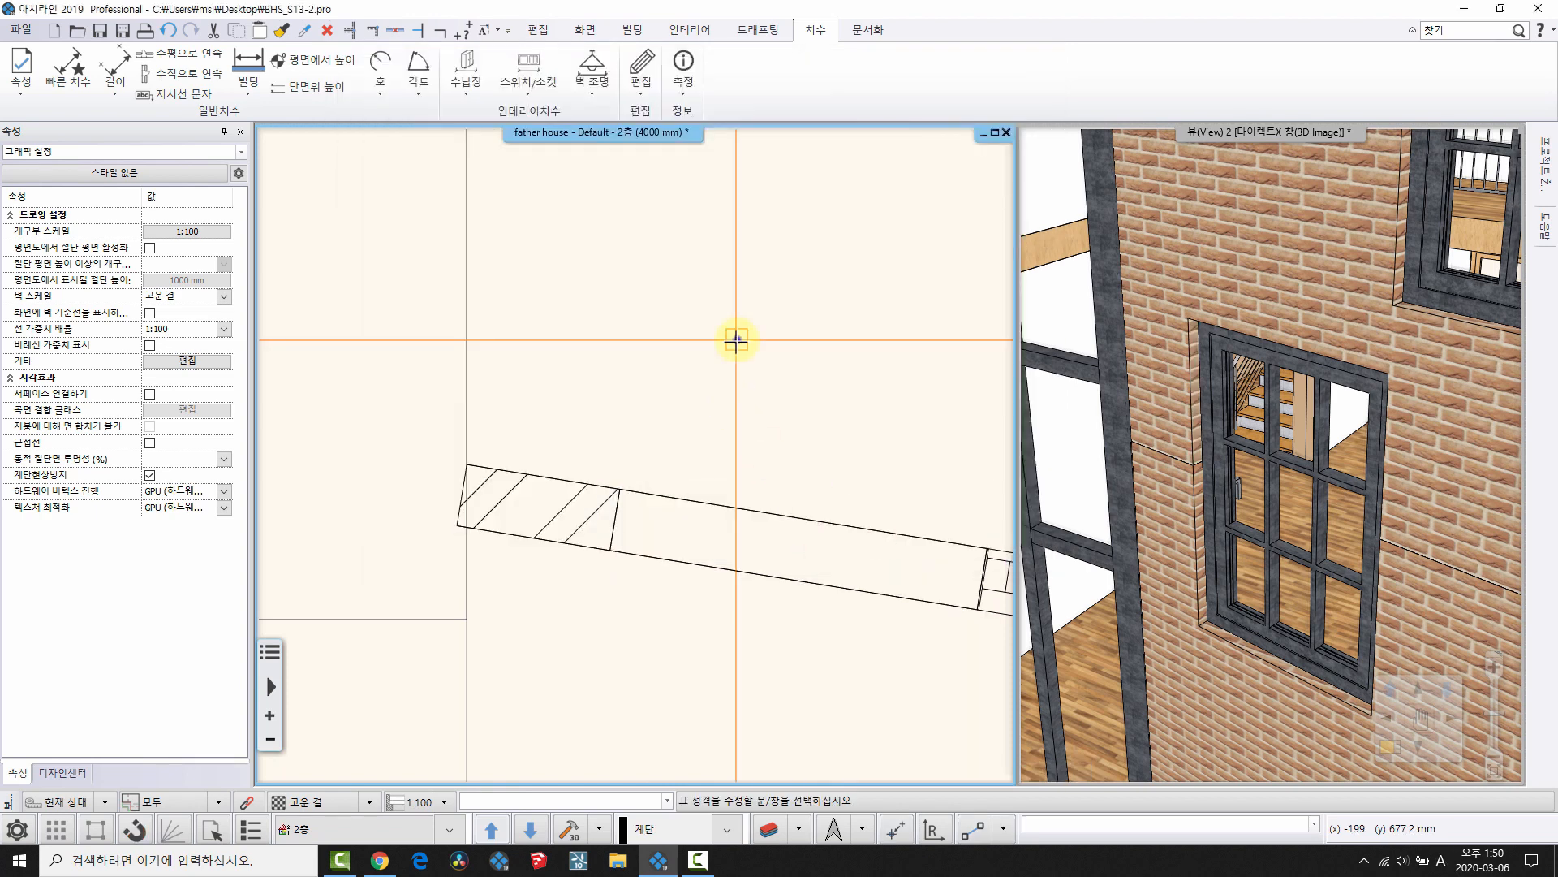
# - Examine the brick facade's windows and the top of the adjoining tall glass wall under the roof in the 3D view
pyautogui.moveTo(1338, 472); pyautogui.dragTo(1231, 427)
pyautogui.scroll(-3, 1064, 441)
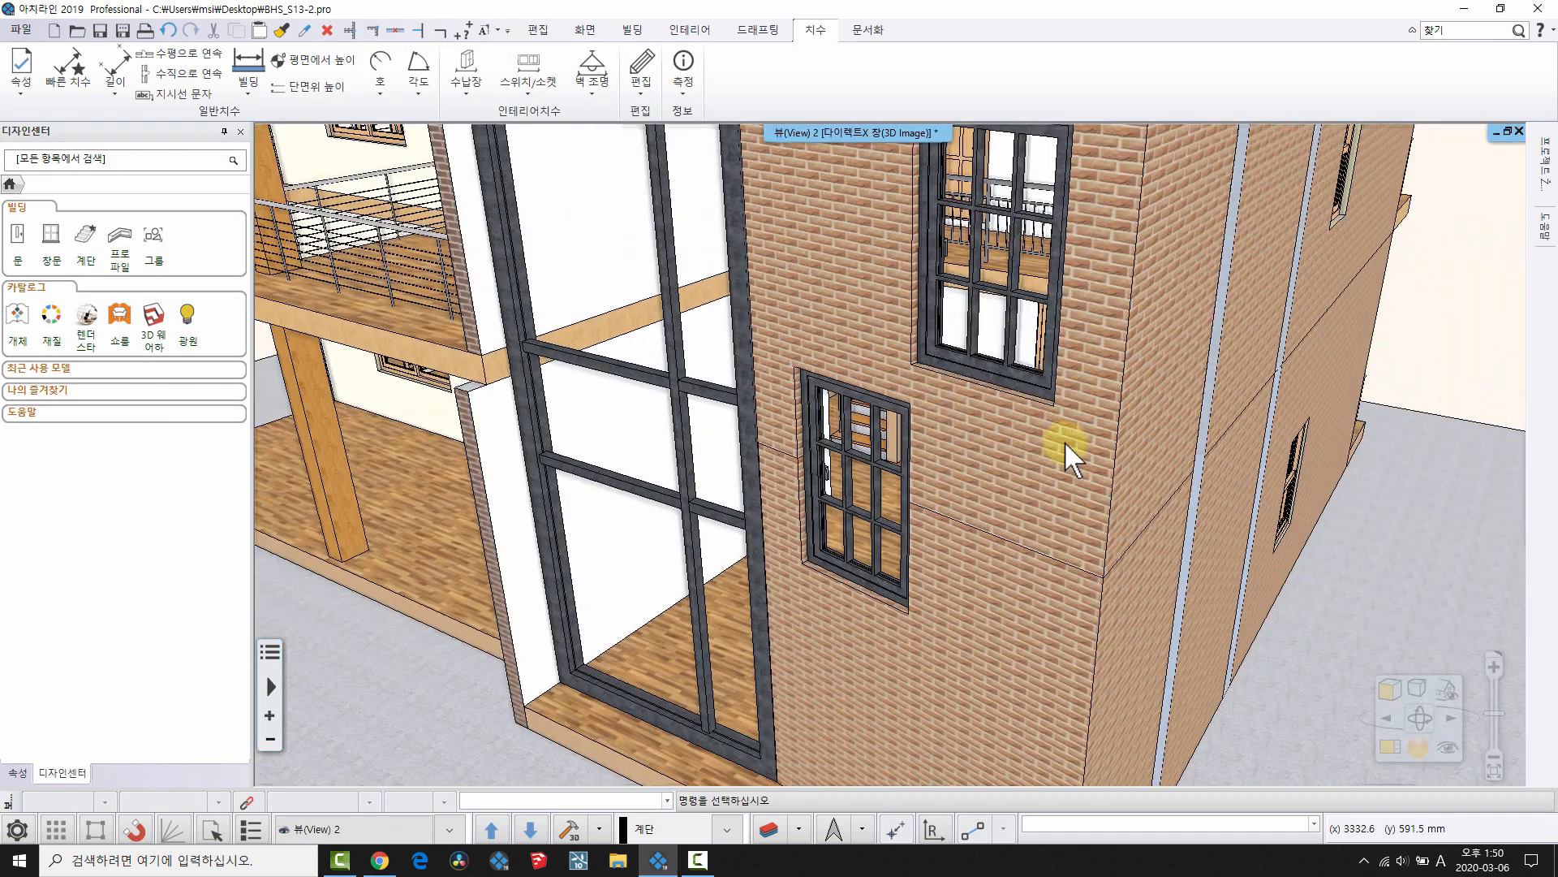
pyautogui.moveTo(1064, 441); pyautogui.dragTo(917, 532, button='middle')
pyautogui.scroll(-3, 990, 580)
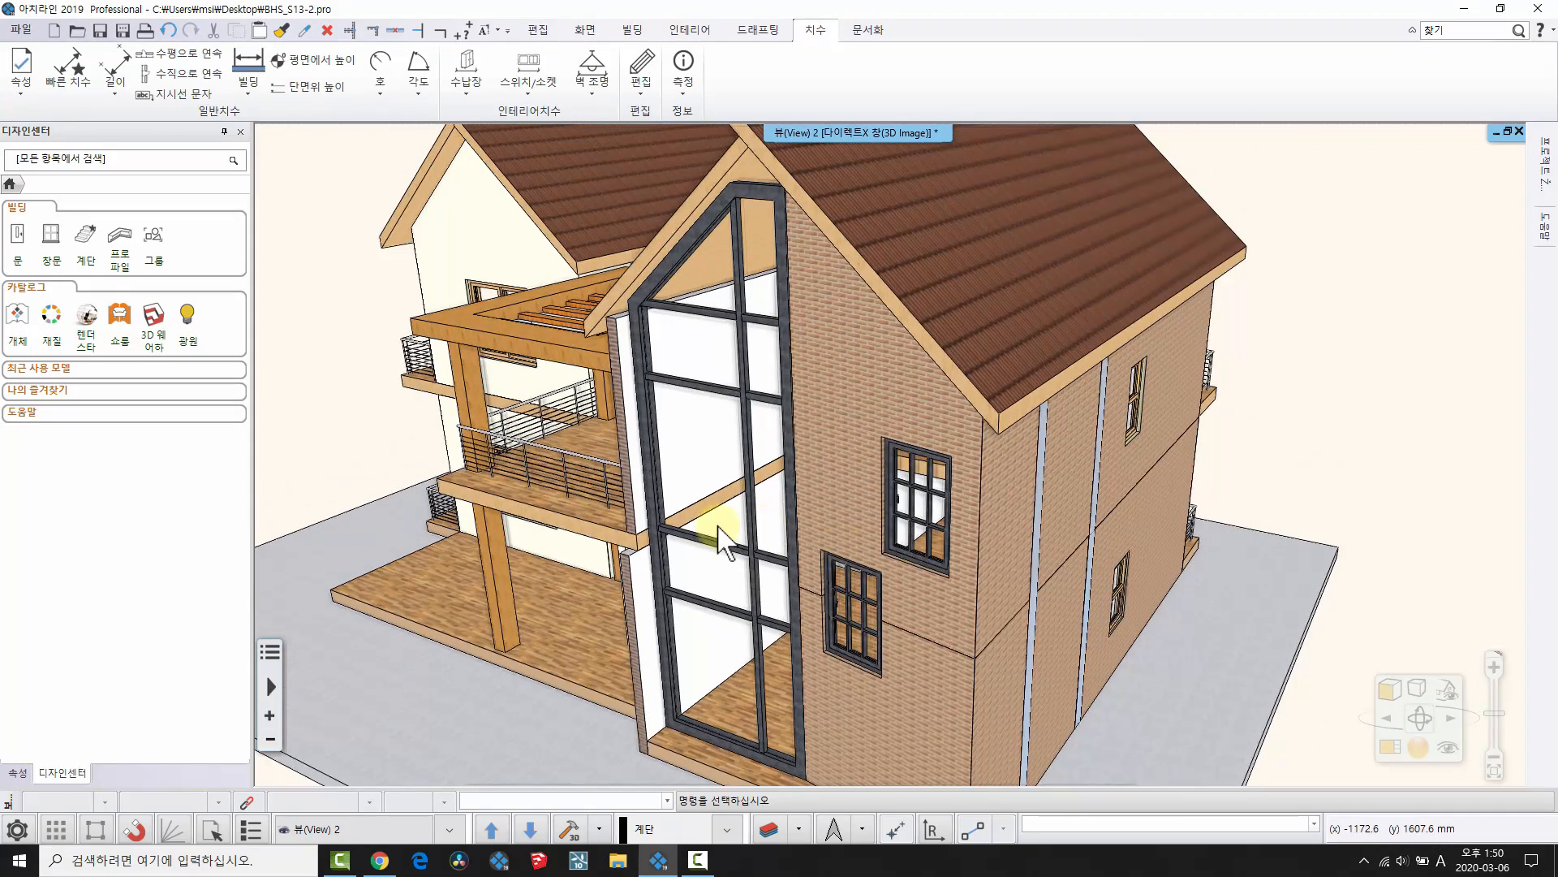
pyautogui.click(723, 313)
pyautogui.press('Escape')
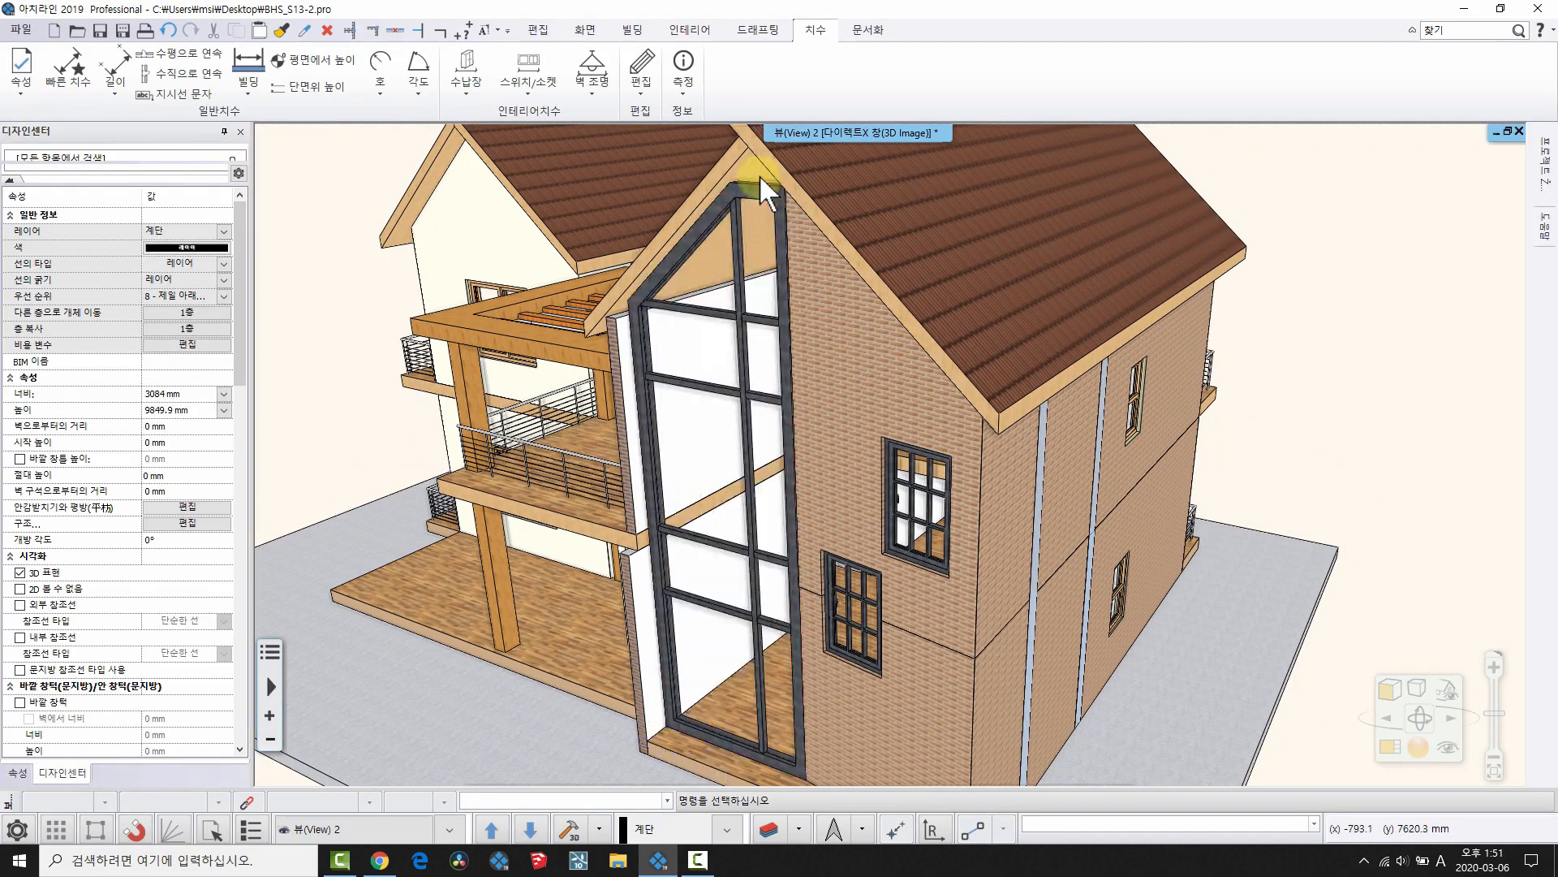
pyautogui.scroll(-1, 719, 496)
pyautogui.scroll(1, 736, 402)
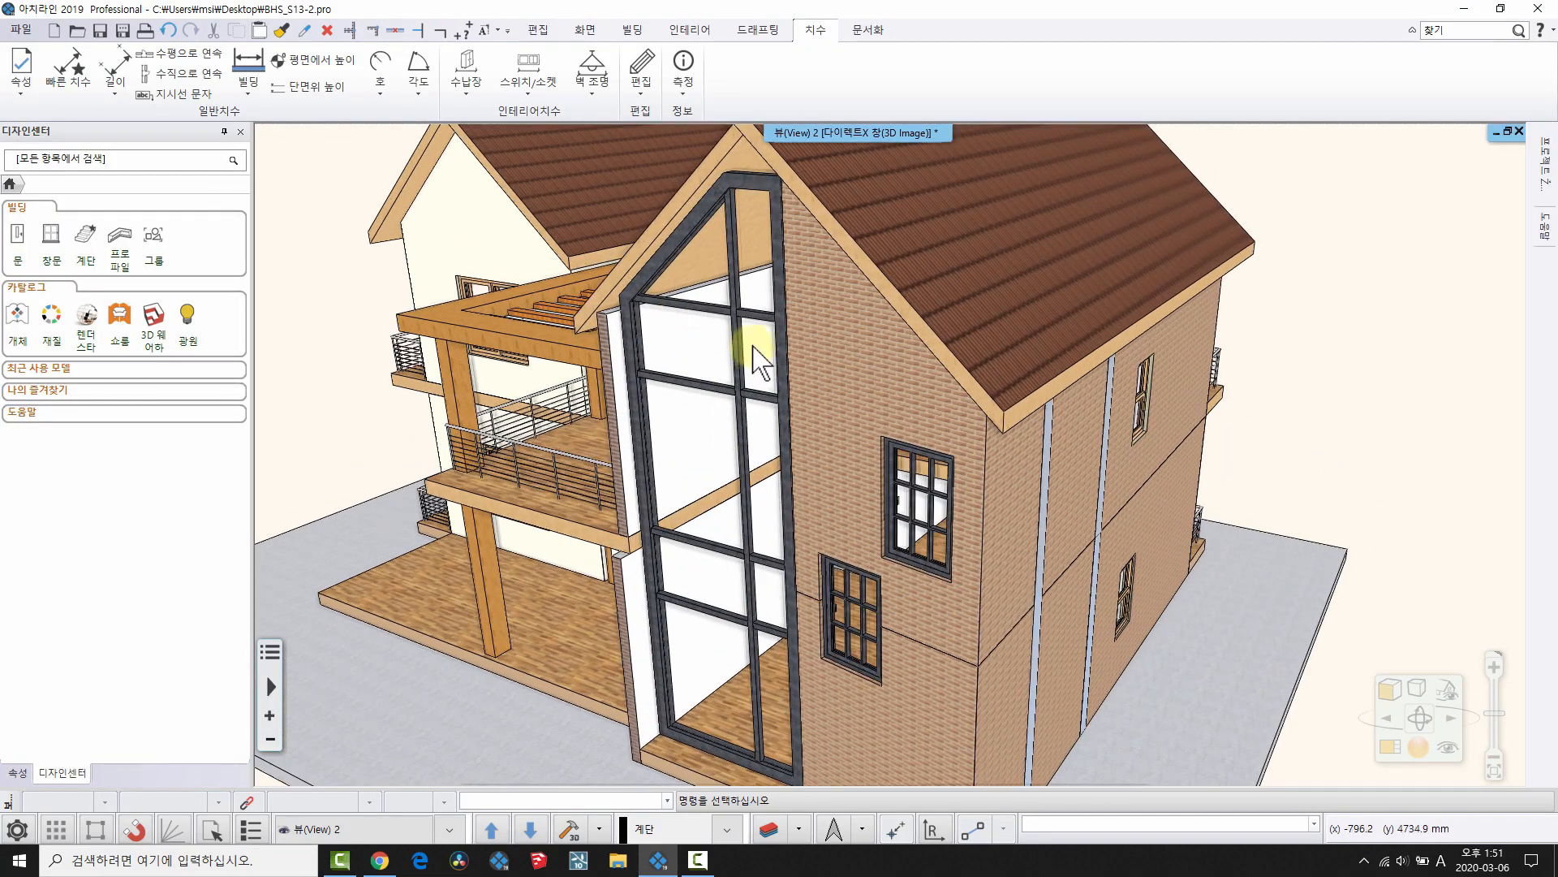
pyautogui.scroll(2, 722, 299)
pyautogui.scroll(-3, 722, 304)
pyautogui.scroll(2, 766, 244)
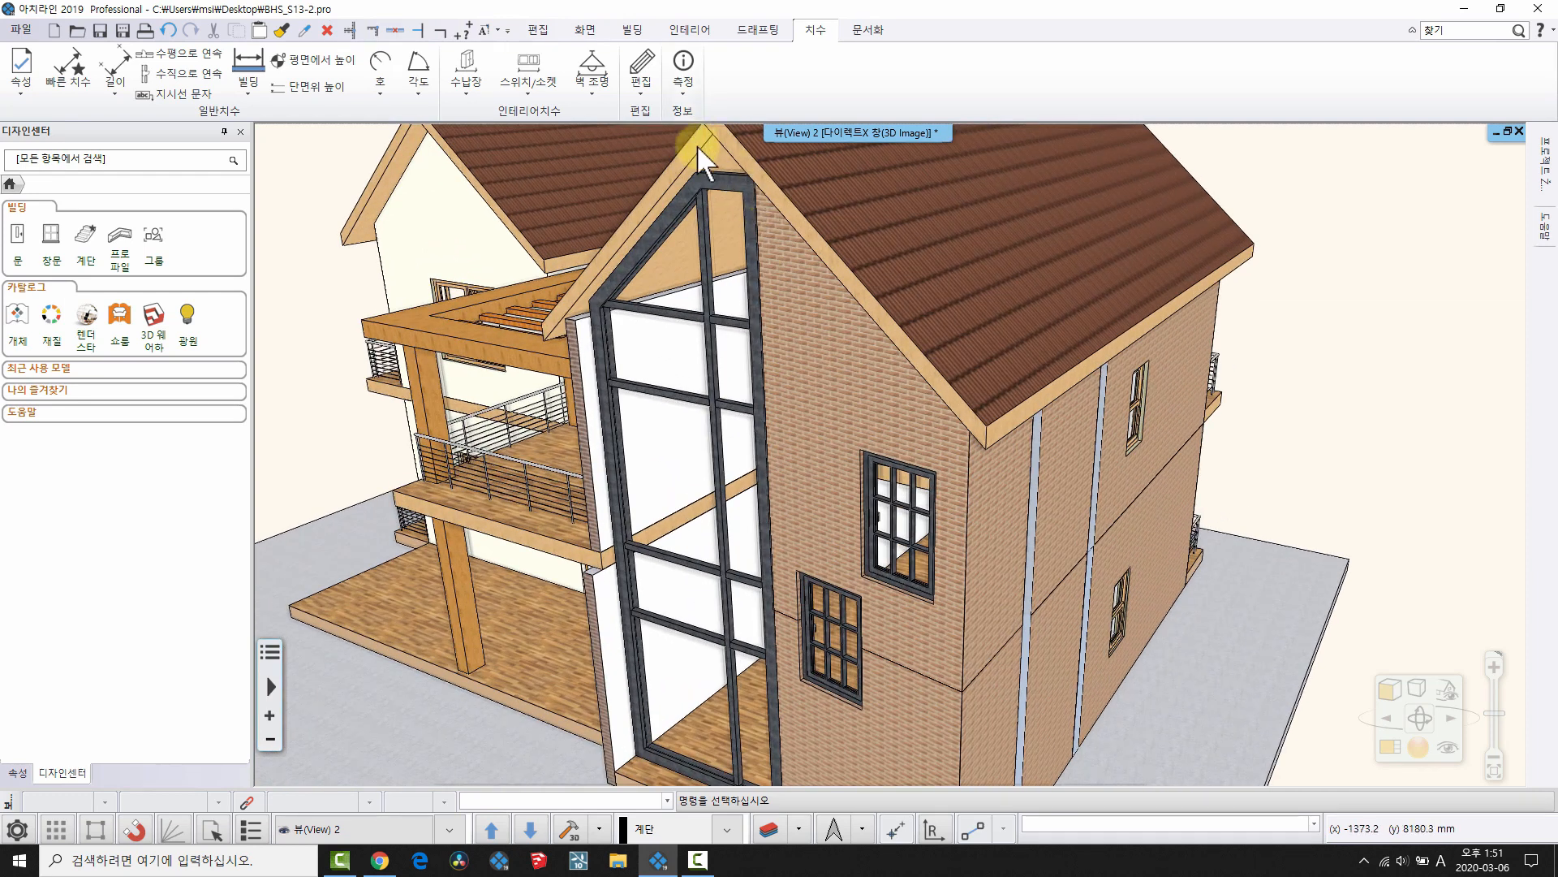
# - Raise the upper plane of the tall glass wall above the roof ridge so the glazing fills the gable peak
pyautogui.moveTo(717, 351); pyautogui.dragTo(697, 412, button='middle')
pyautogui.click(698, 411)
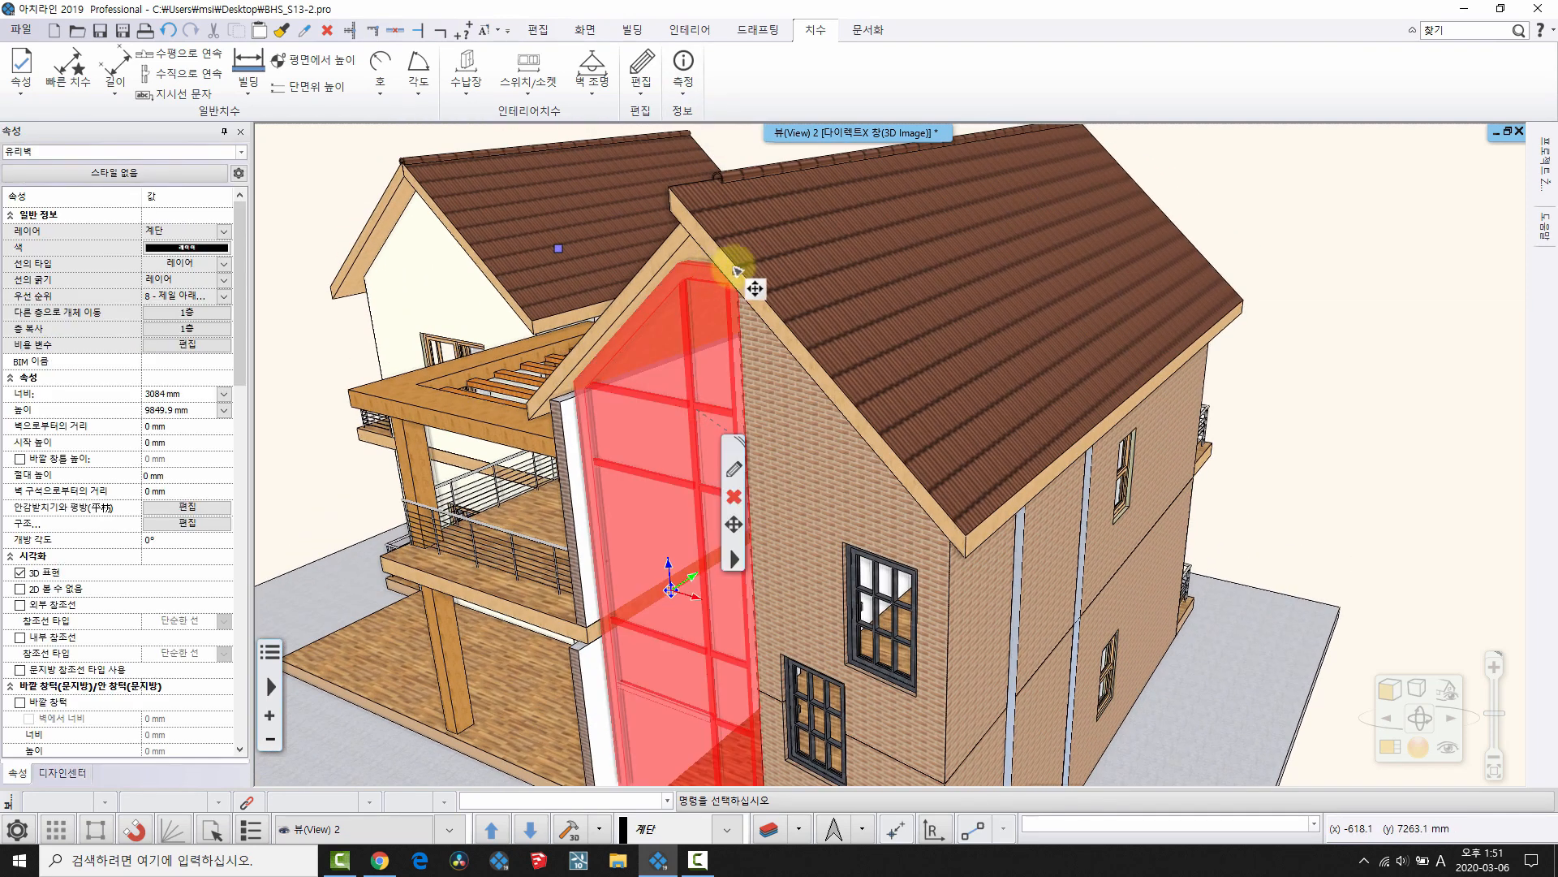
pyautogui.rightClick(736, 270)
pyautogui.click(793, 270)
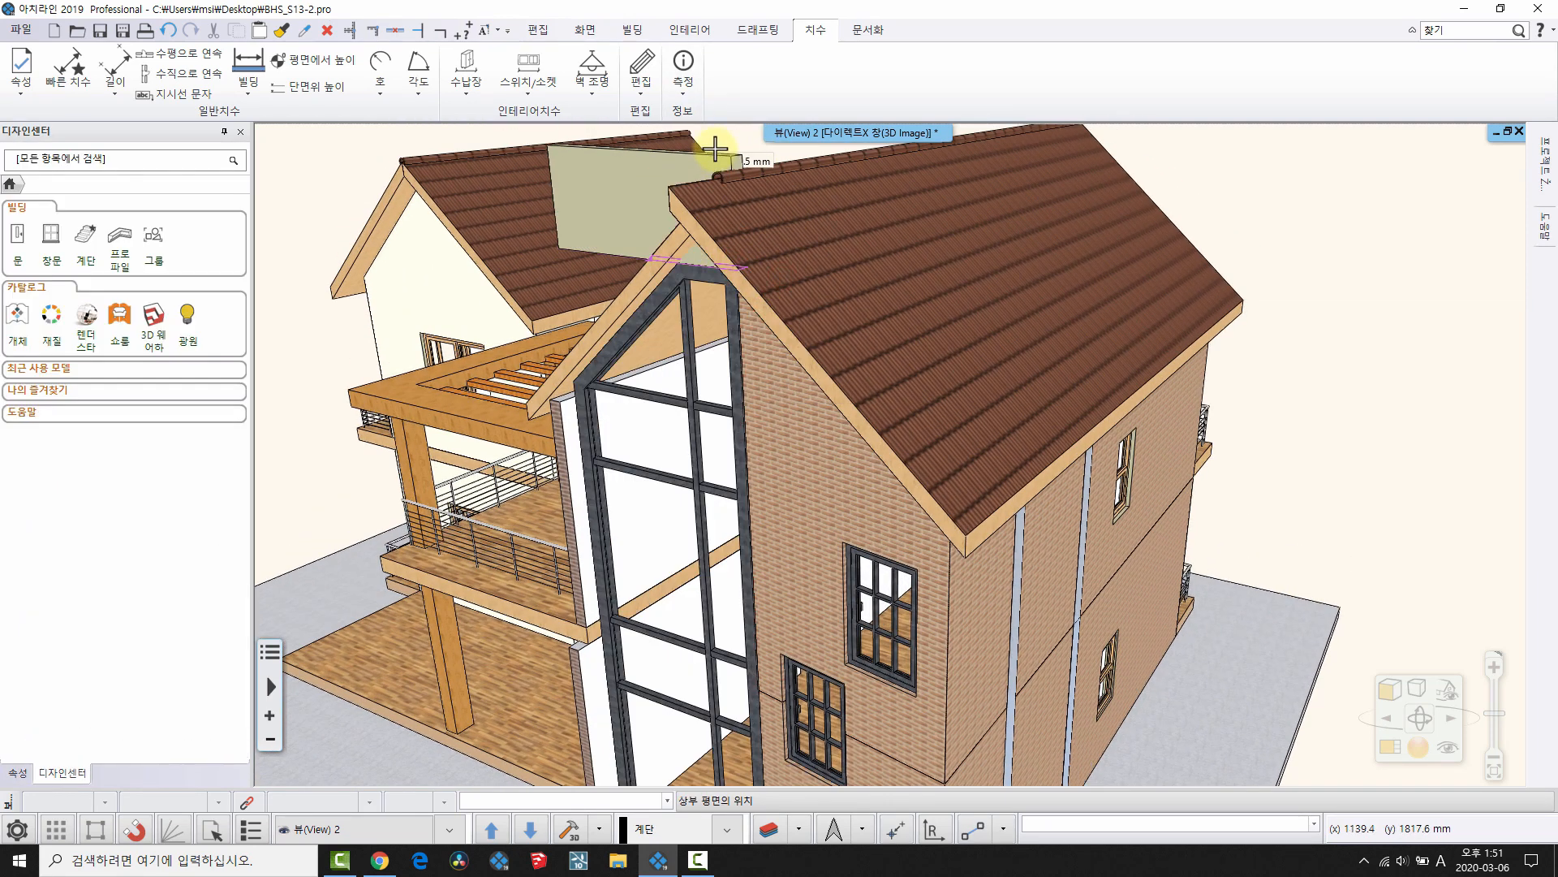
pyautogui.click(715, 148)
pyautogui.scroll(-3, 791, 382)
pyautogui.press('Escape')
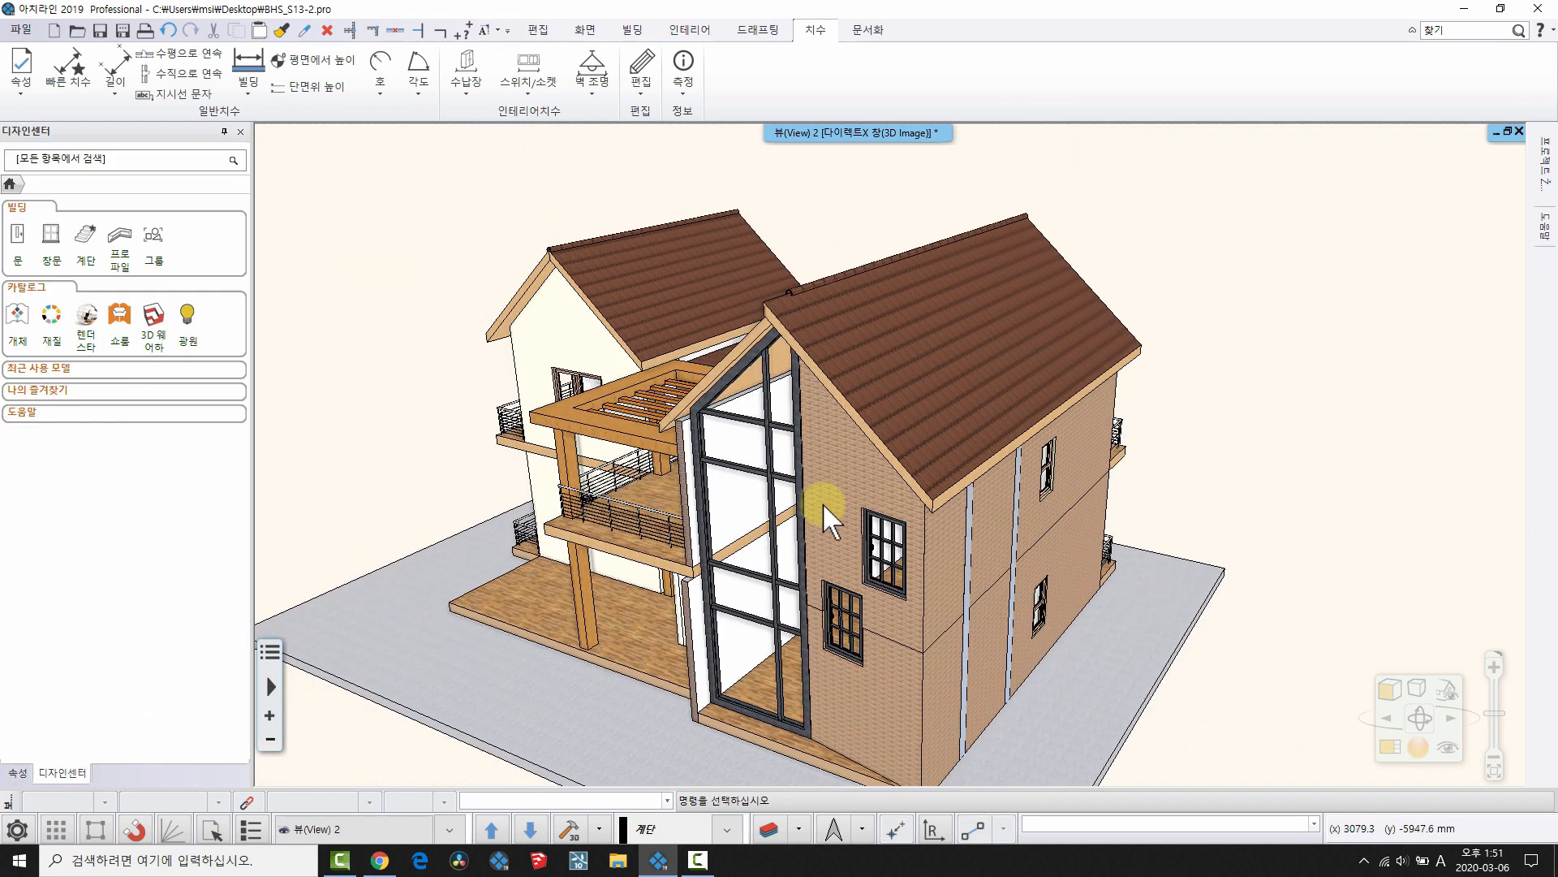
pyautogui.moveTo(821, 503); pyautogui.dragTo(826, 460, button='middle')
pyautogui.scroll(3, 767, 597)
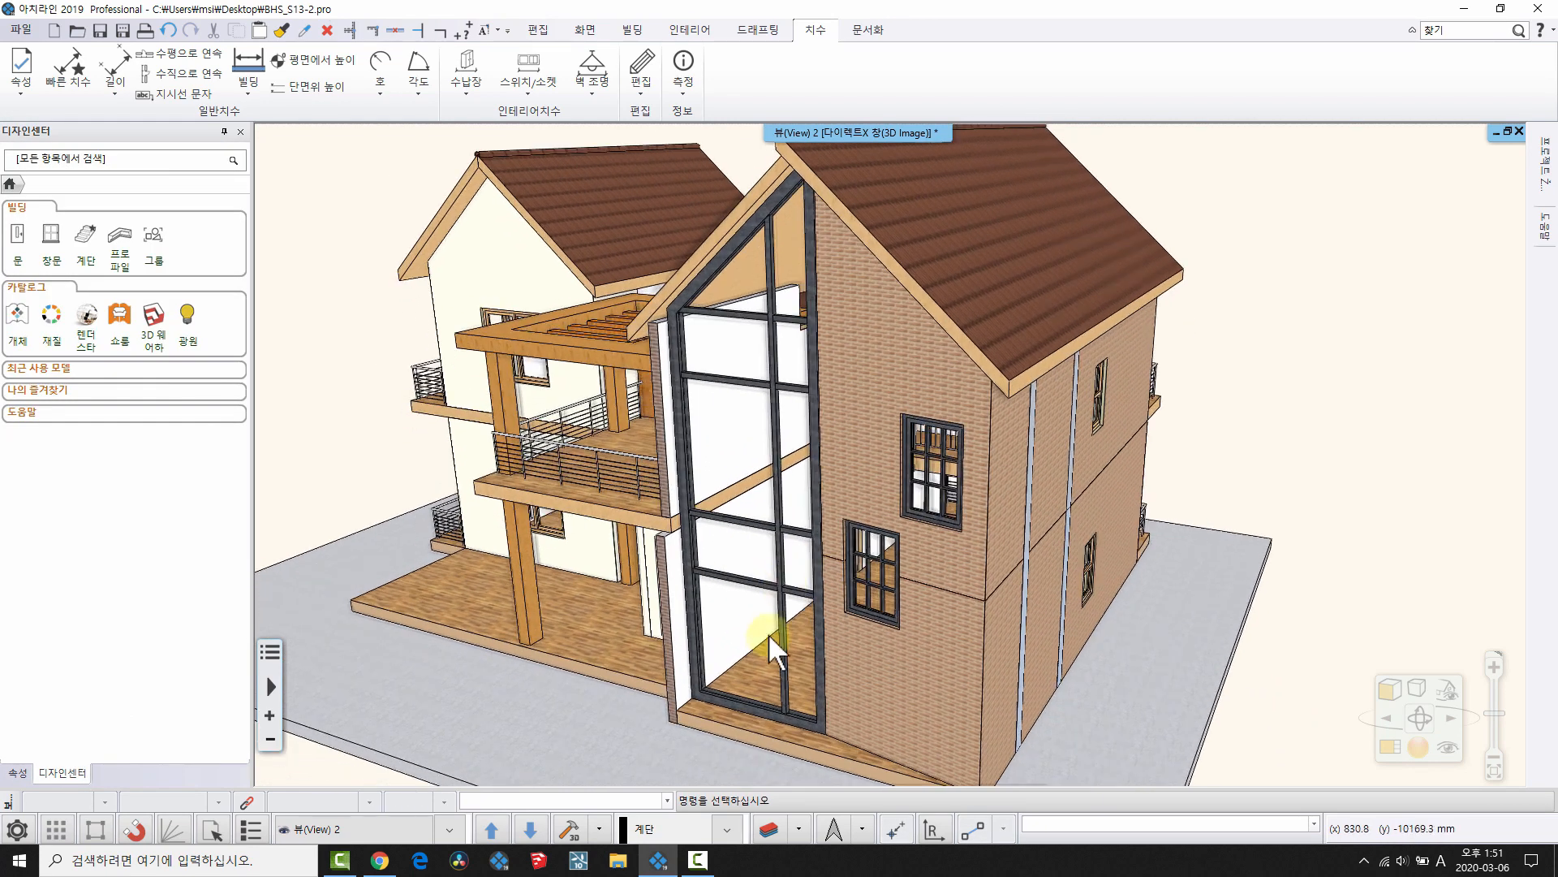
pyautogui.moveTo(769, 630); pyautogui.dragTo(788, 592, button='middle')
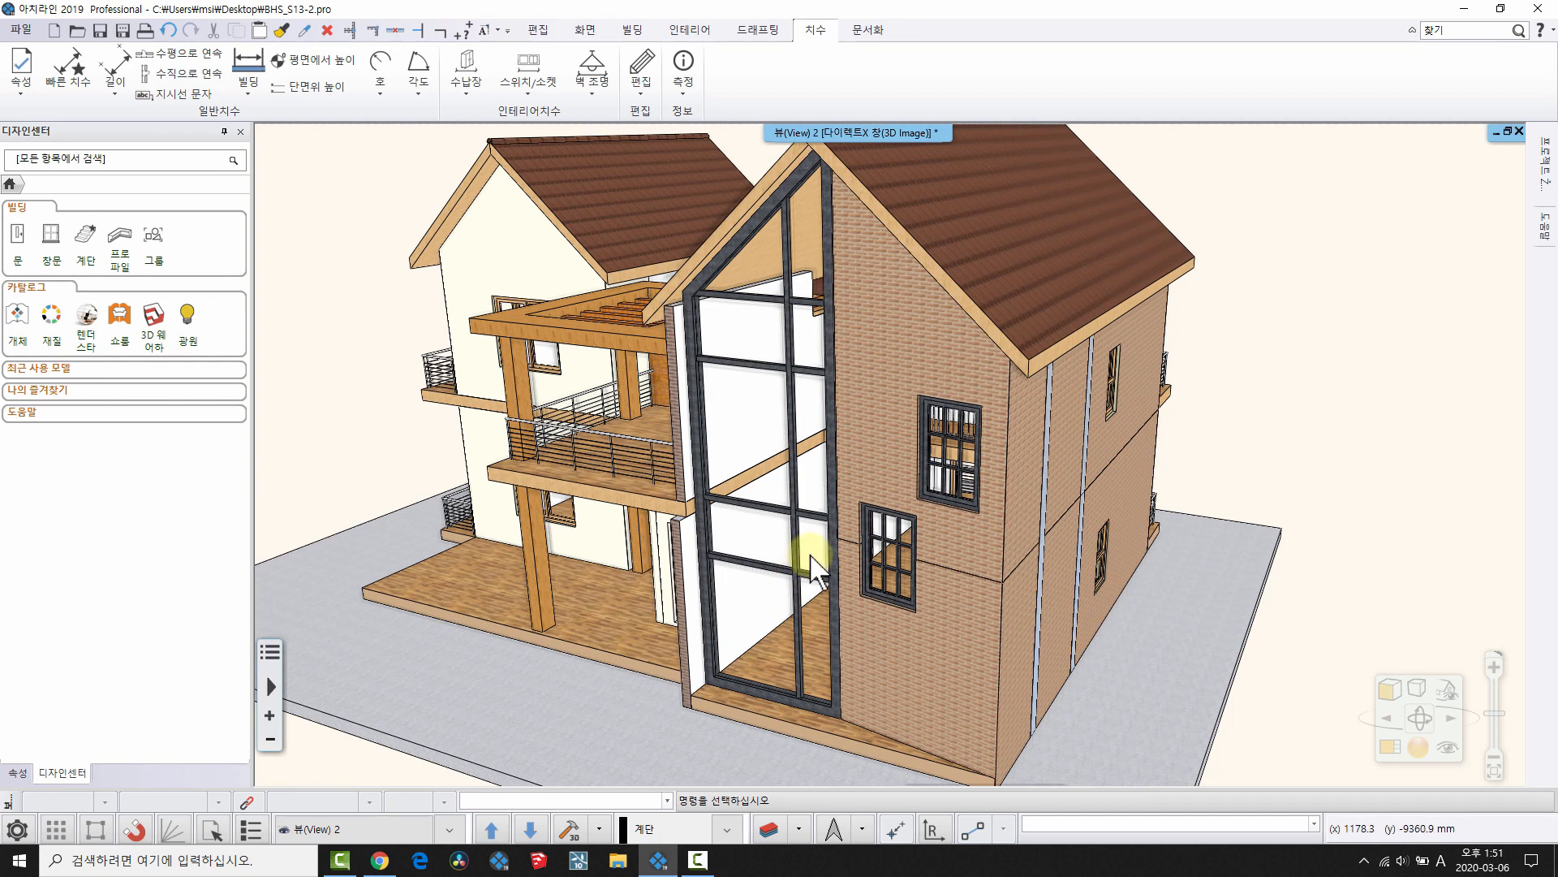
# - Examine the tall glass wall beside the angled brick wall on the first-floor plan and check its object type
pyautogui.moveTo(754, 538); pyautogui.dragTo(815, 507, button='middle')
pyautogui.press('space')
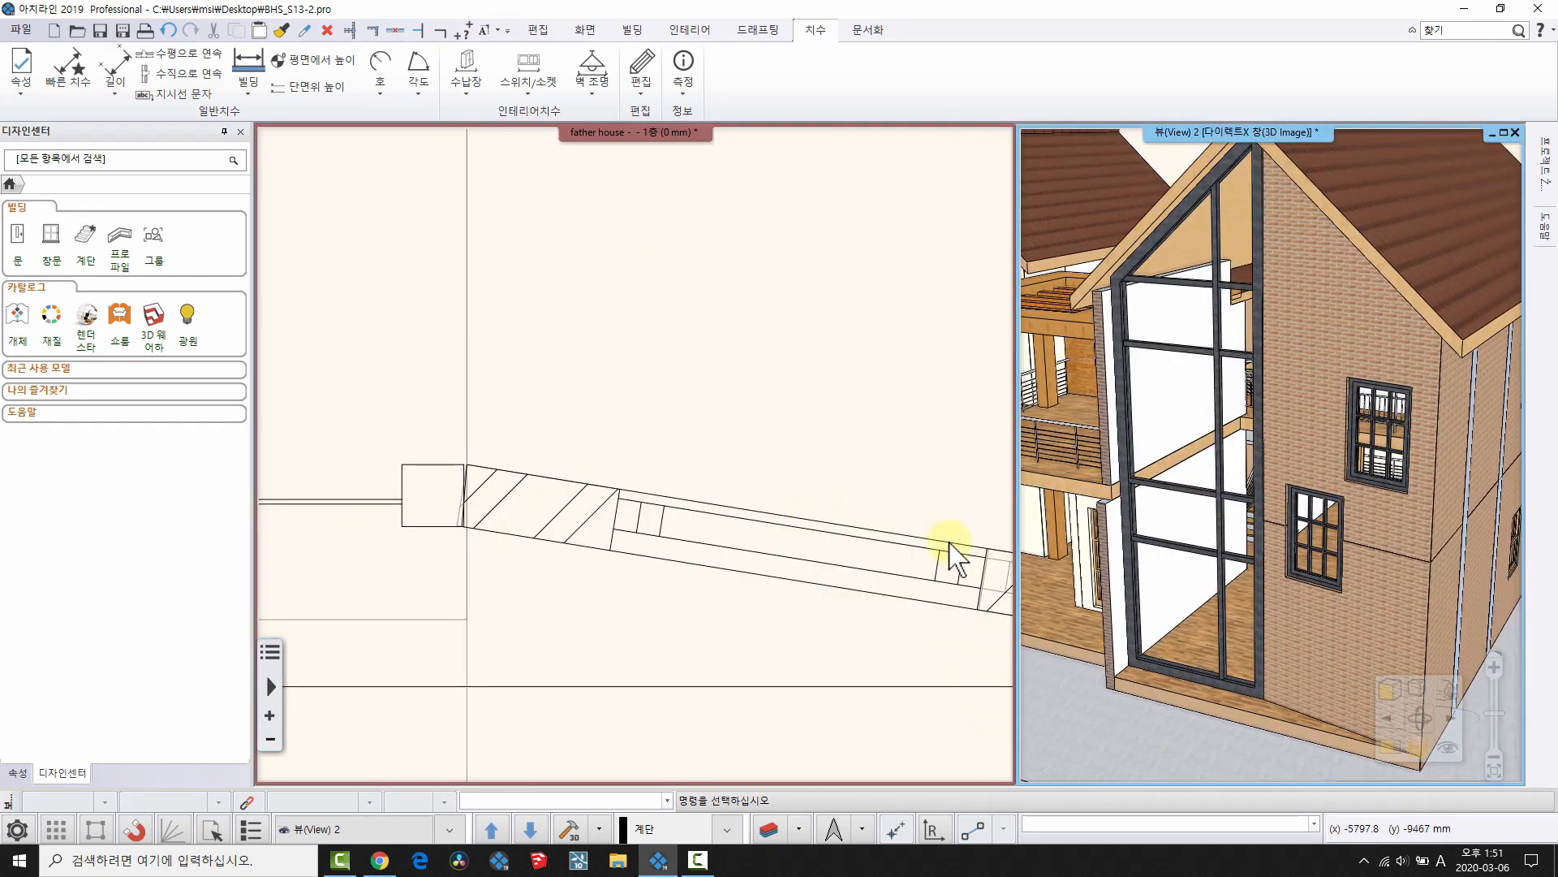
pyautogui.moveTo(712, 490); pyautogui.dragTo(571, 461, button='middle')
pyautogui.scroll(-5, 696, 609)
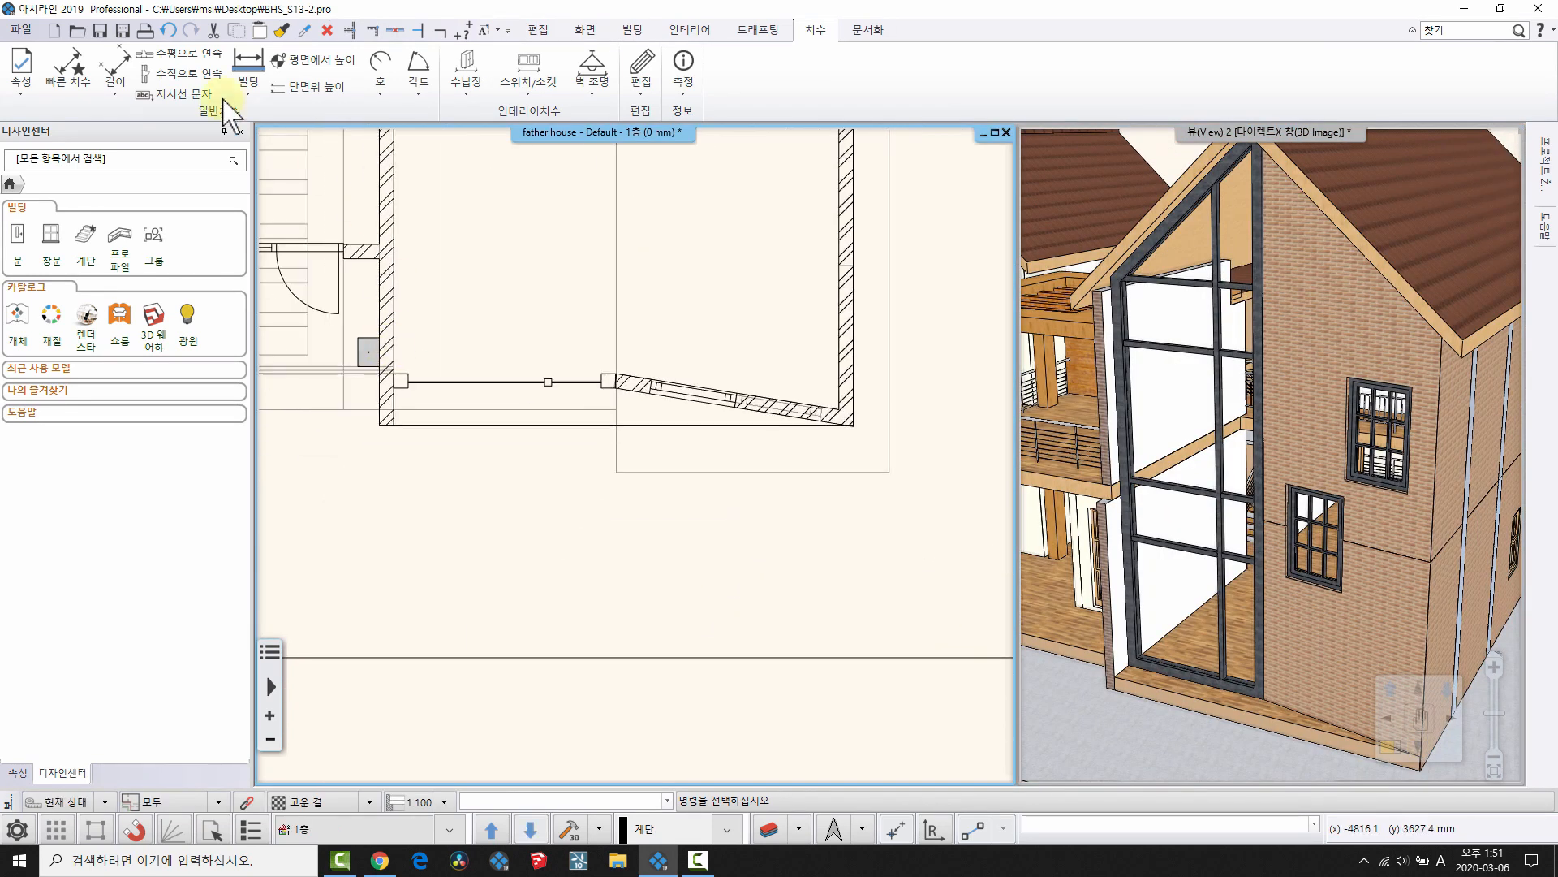
pyautogui.click(537, 384)
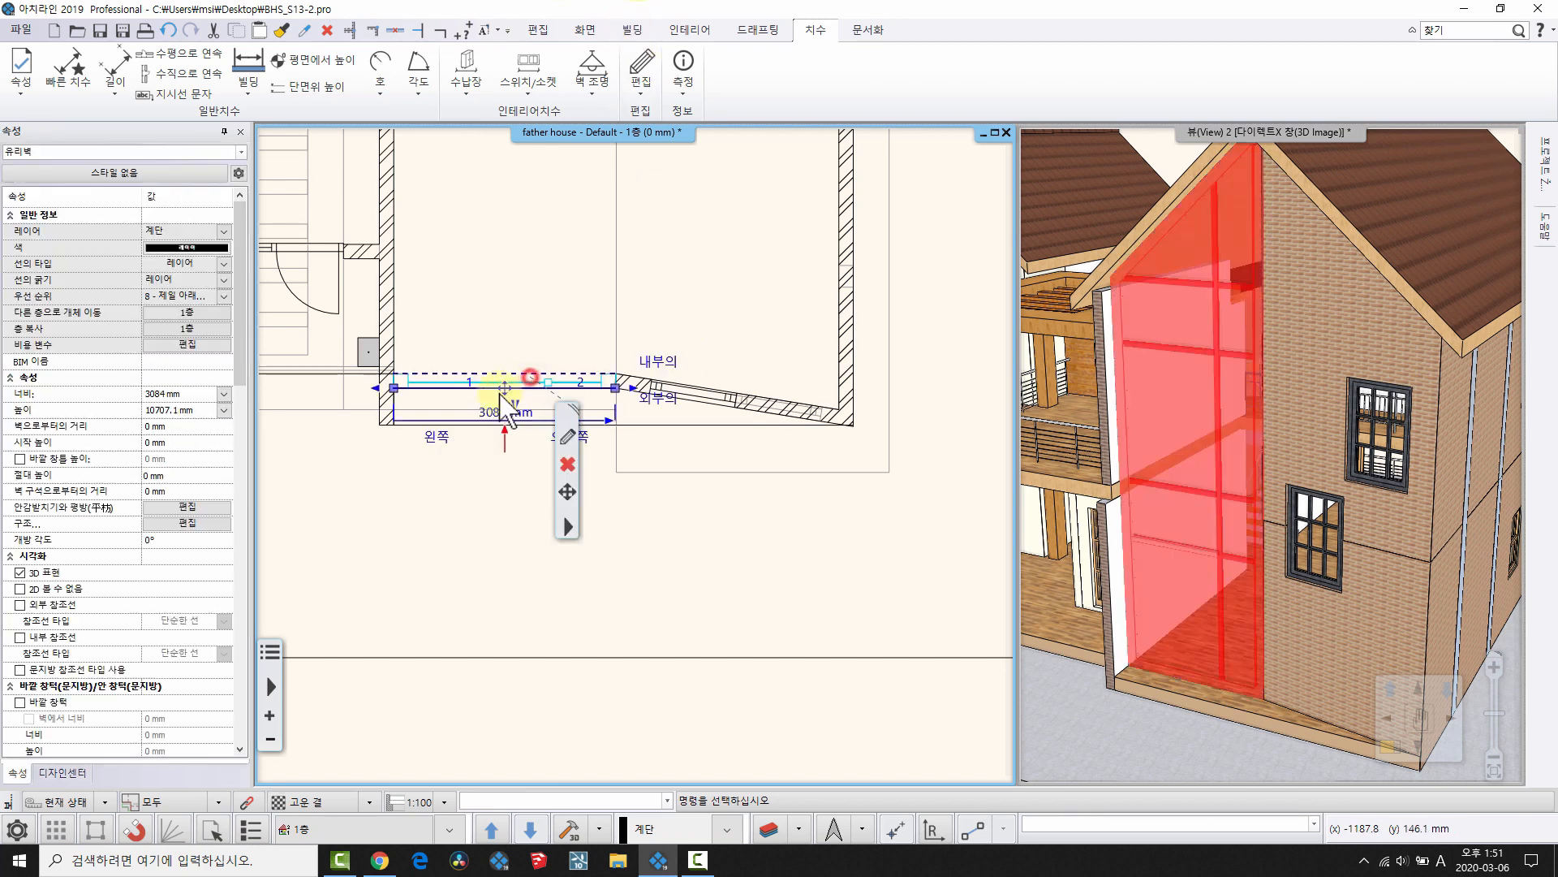
pyautogui.press('Escape')
pyautogui.rightClick(445, 382)
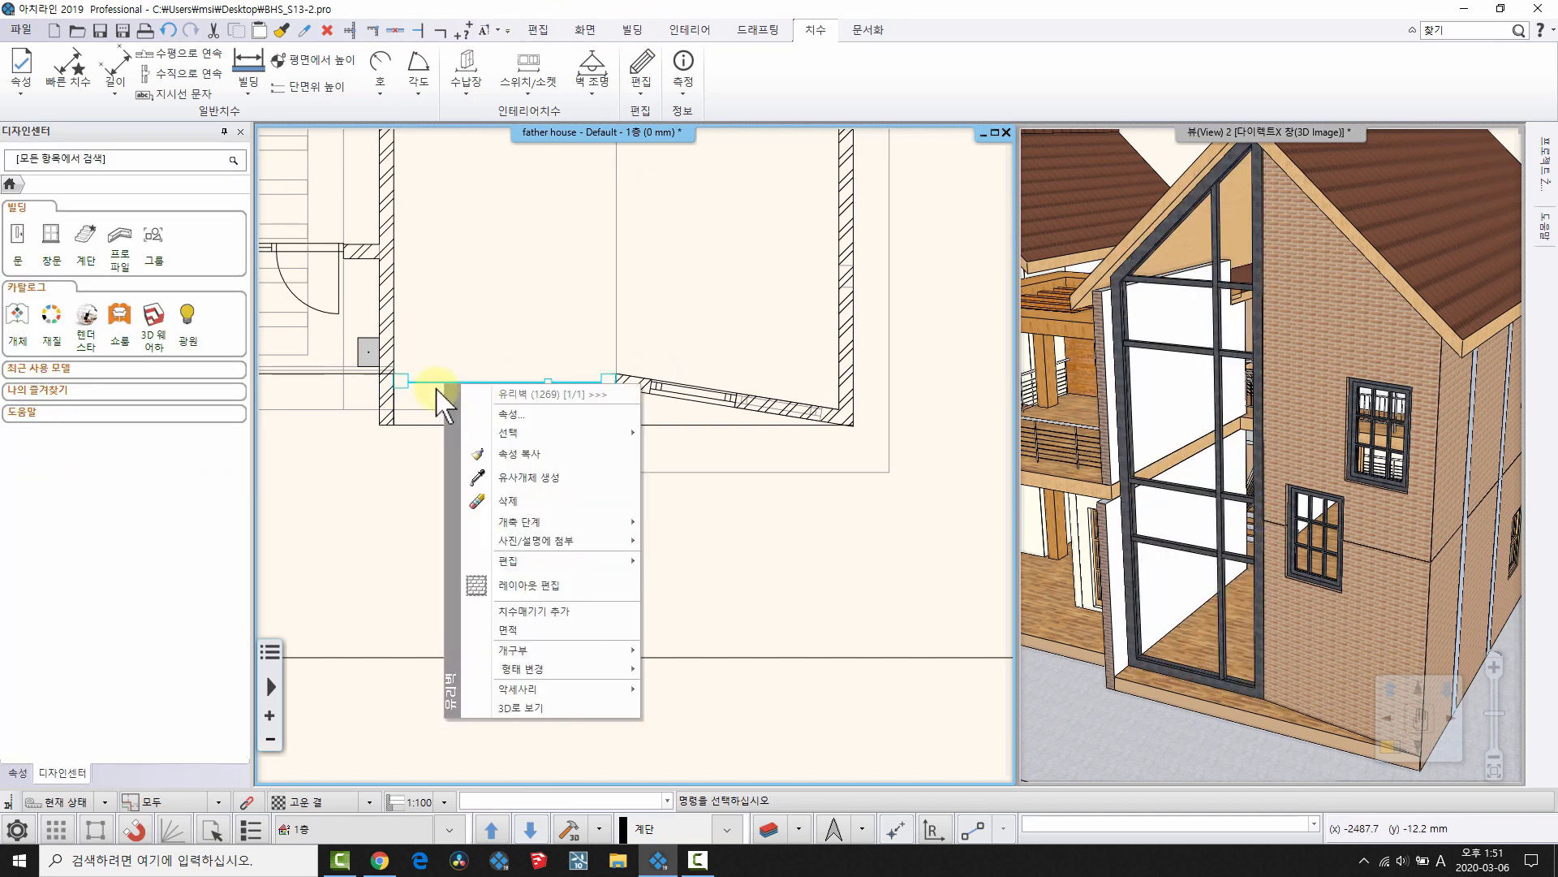
pyautogui.click(419, 372)
pyautogui.press('Escape')
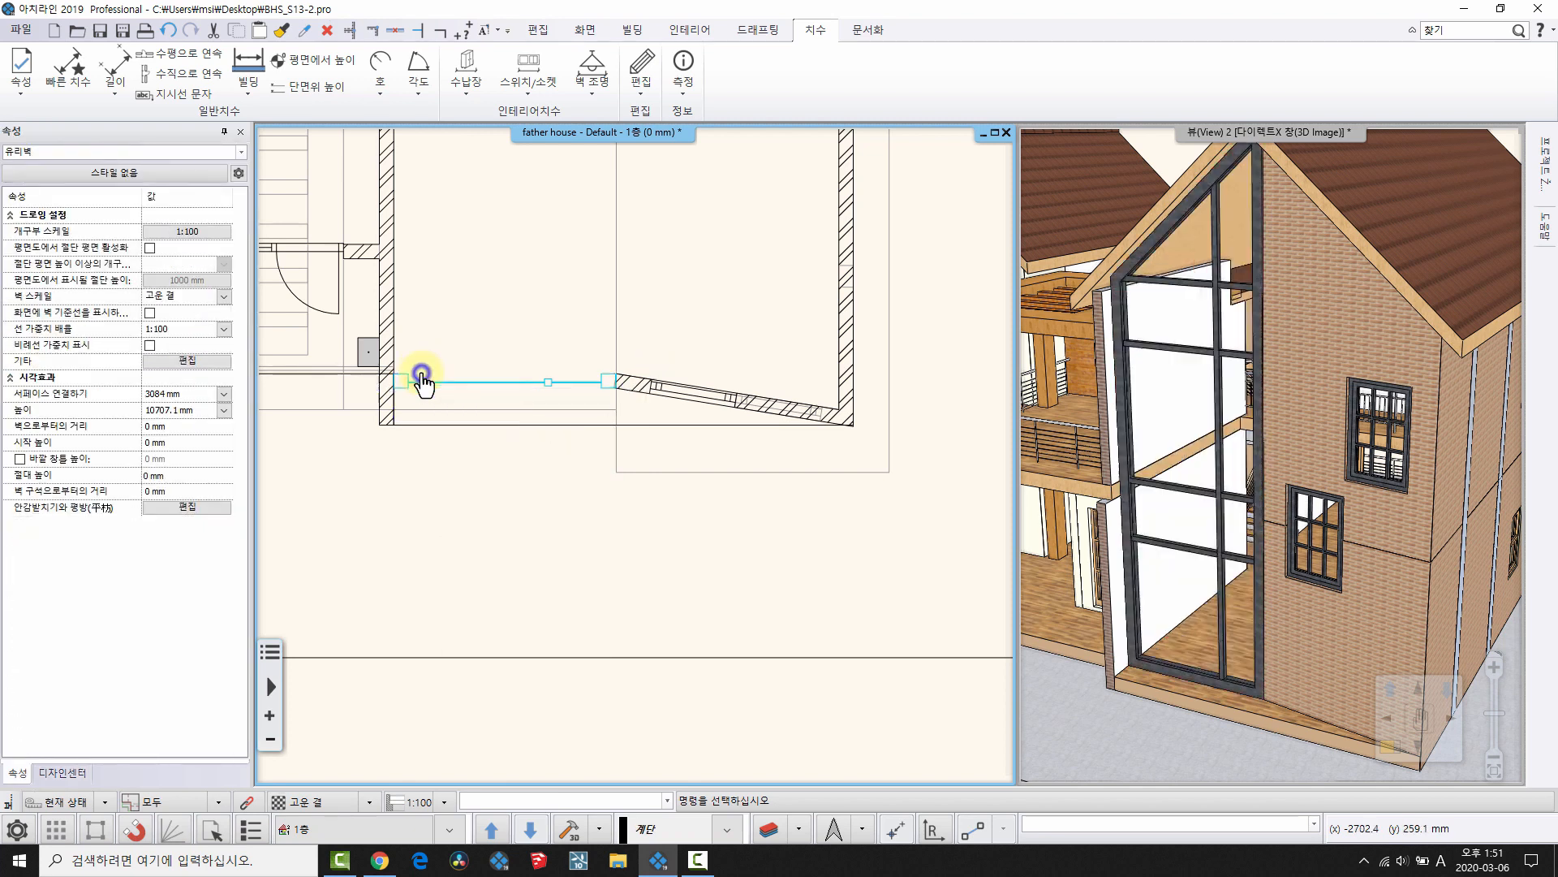
pyautogui.rightClick(420, 375)
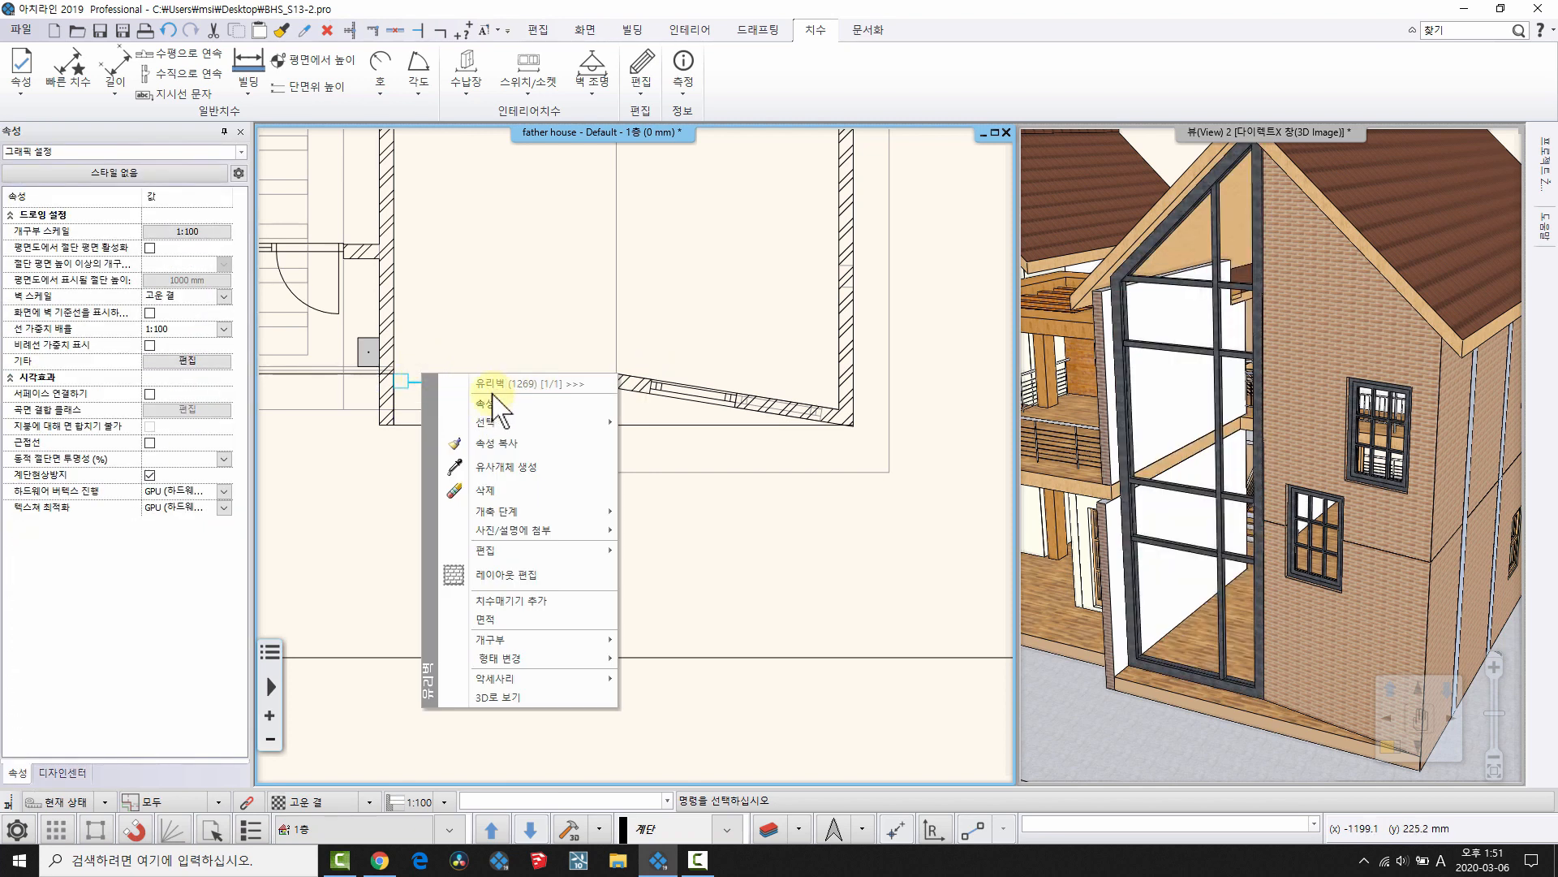
pyautogui.click(484, 217)
pyautogui.press('Escape')
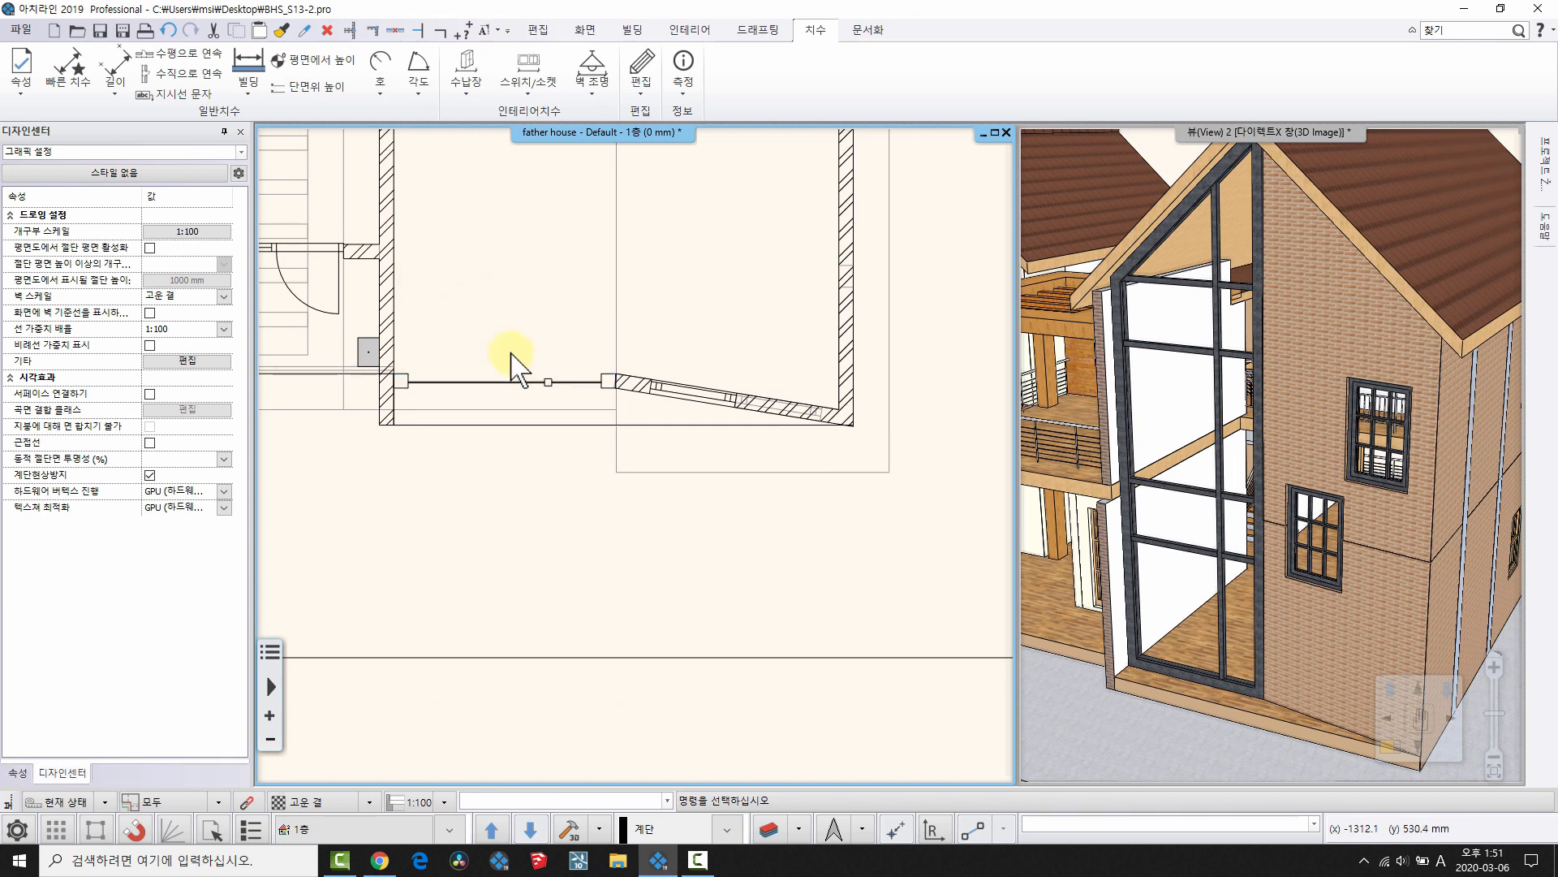
# - Draw a horizontal trial wall about 2430 mm long in the empty area below the house on the first-floor plan
pyautogui.click(627, 30)
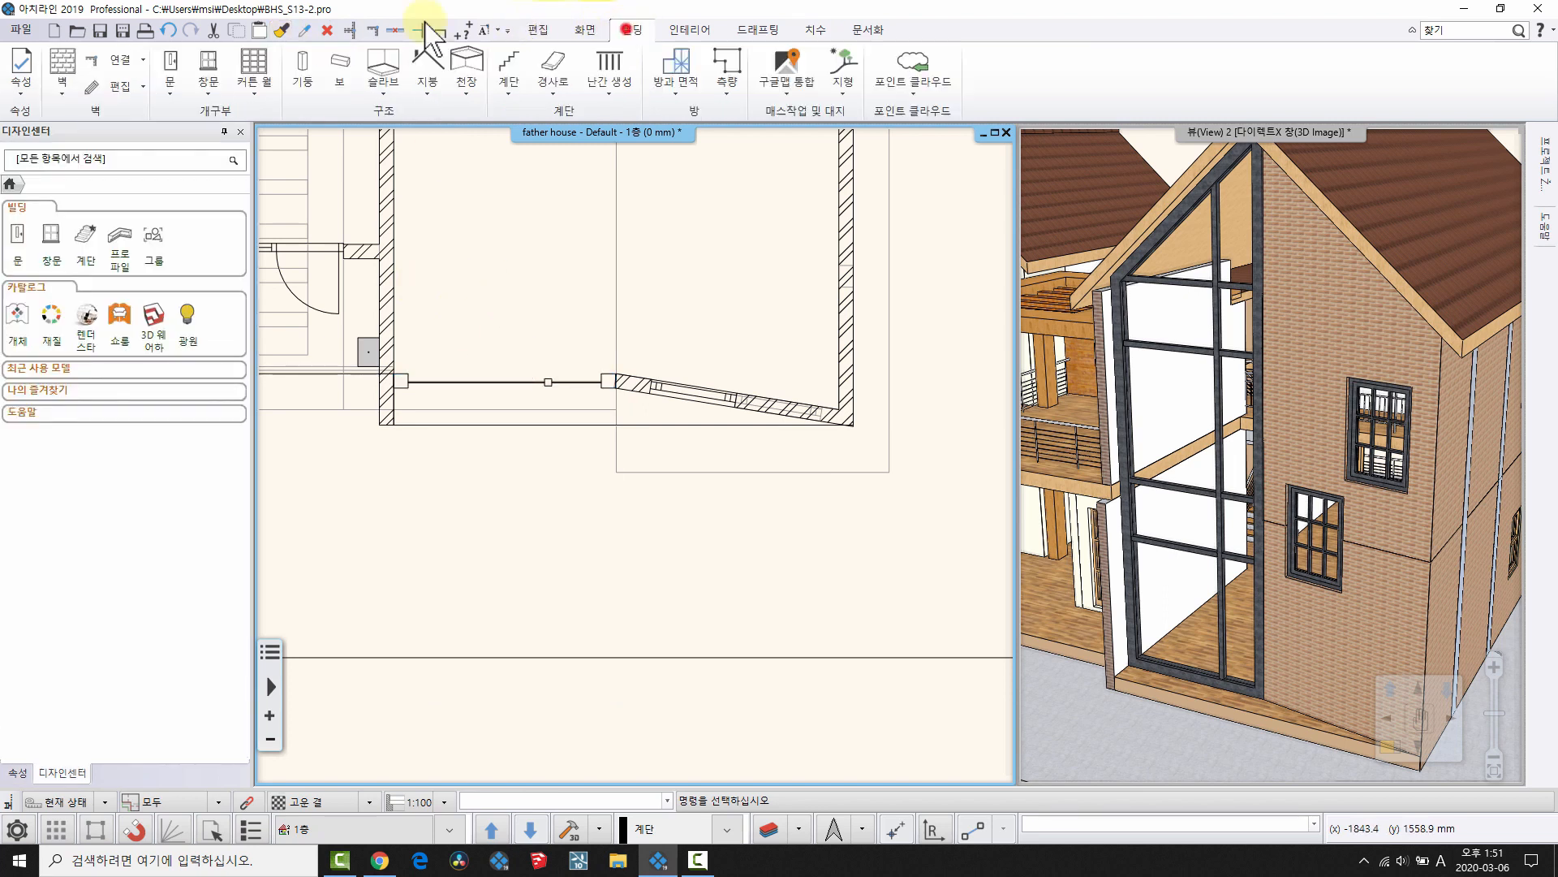
pyautogui.click(71, 89)
pyautogui.click(89, 119)
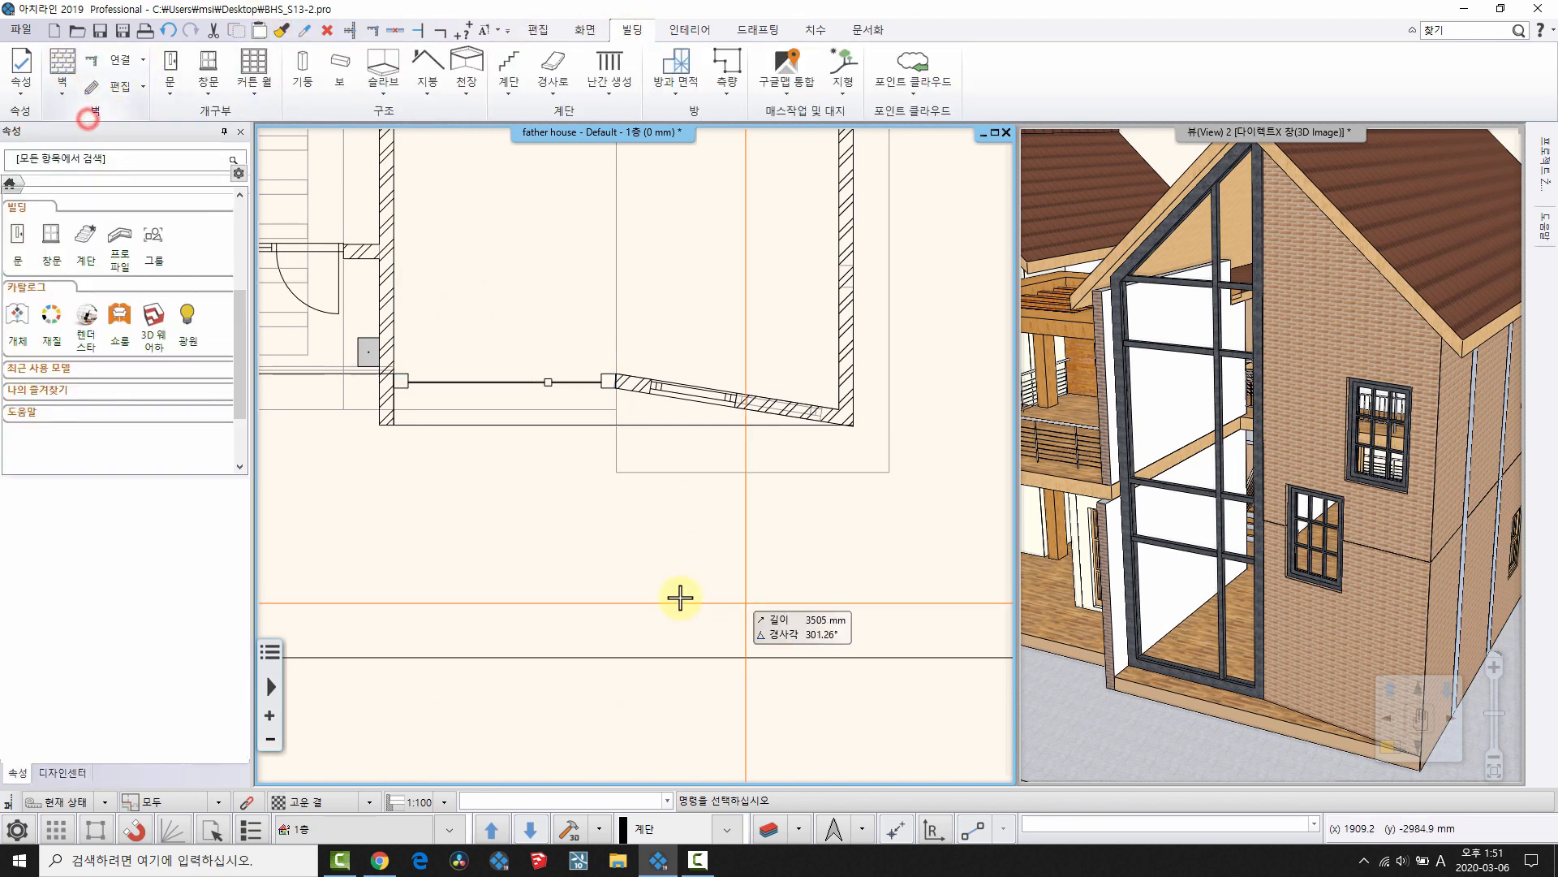
pyautogui.moveTo(487, 539); pyautogui.dragTo(533, 412, button='middle')
pyautogui.click(514, 490)
pyautogui.click(689, 487)
pyautogui.press('Escape')
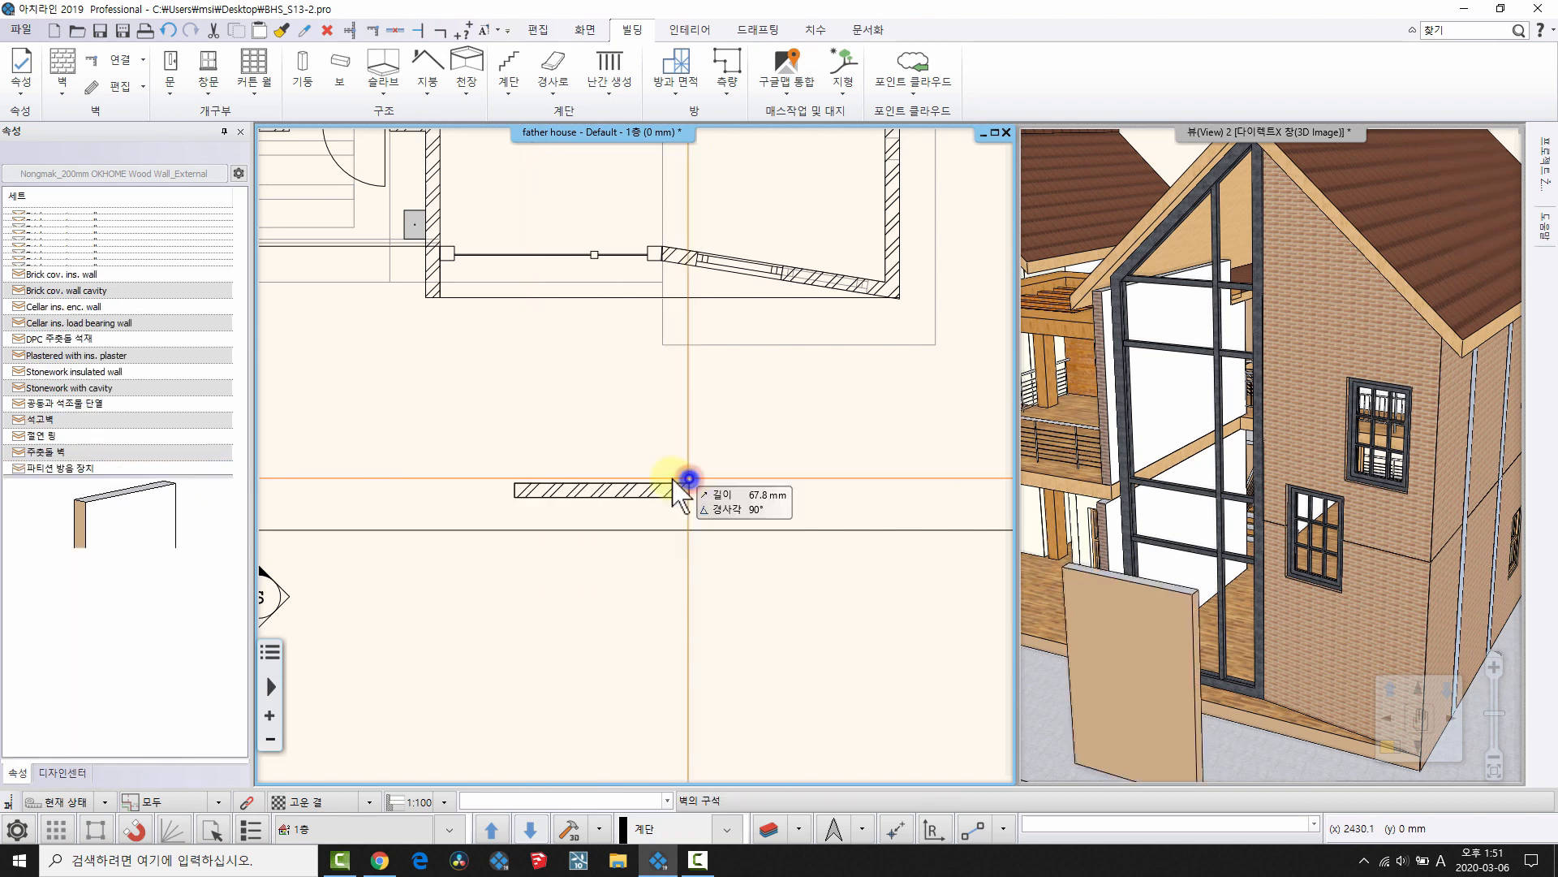
# - Start converting the trial wall to a curtain wall (커튼월로 변경하기), place its layout below it and choose to keep the layout
pyautogui.click(253, 73)
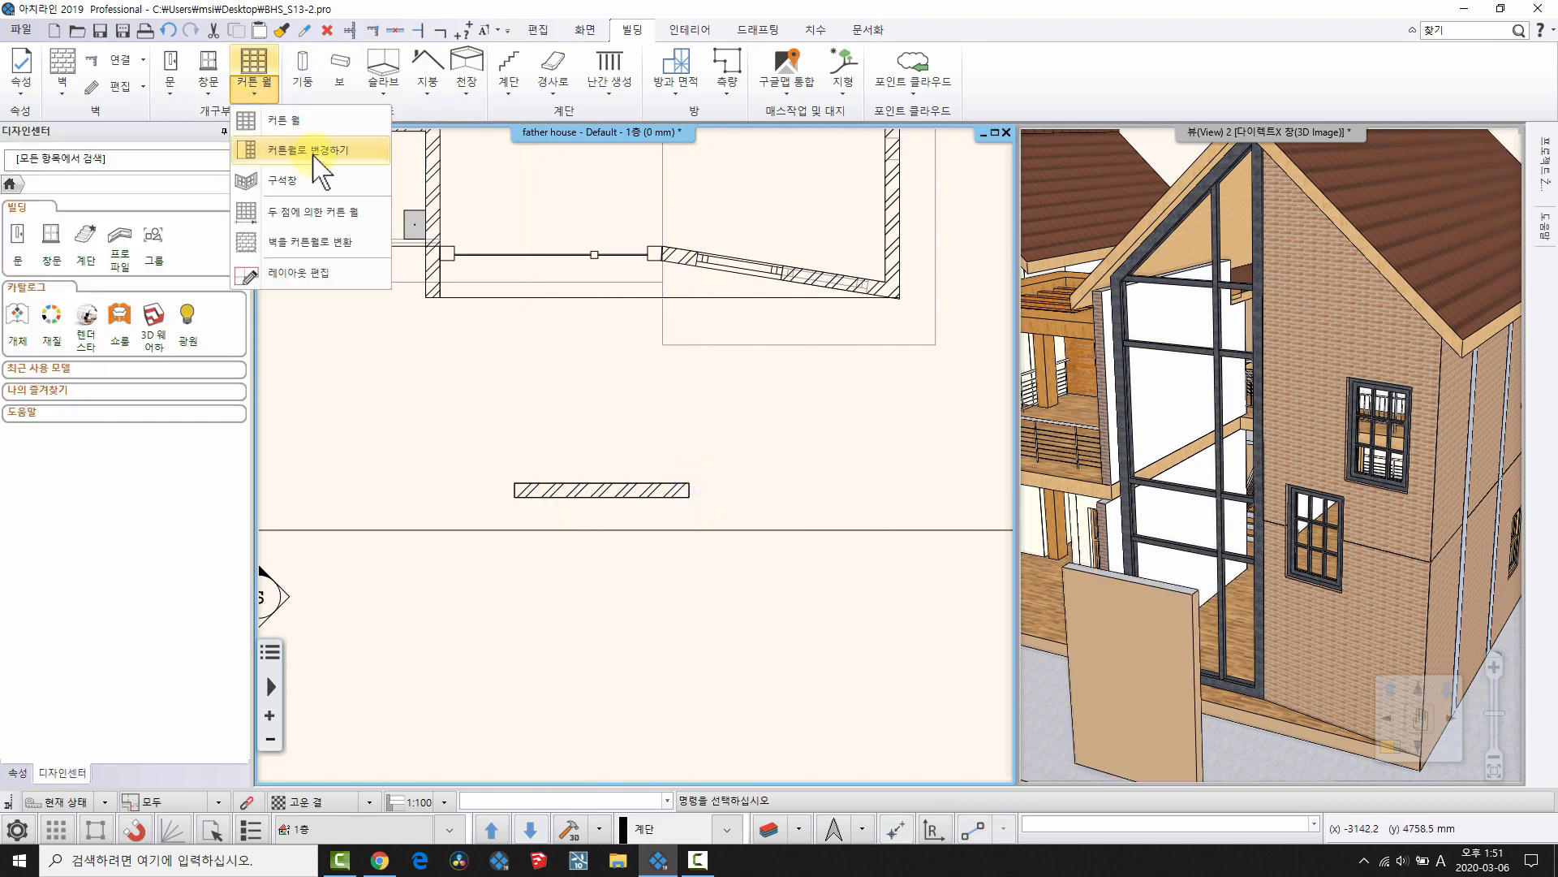
pyautogui.click(313, 154)
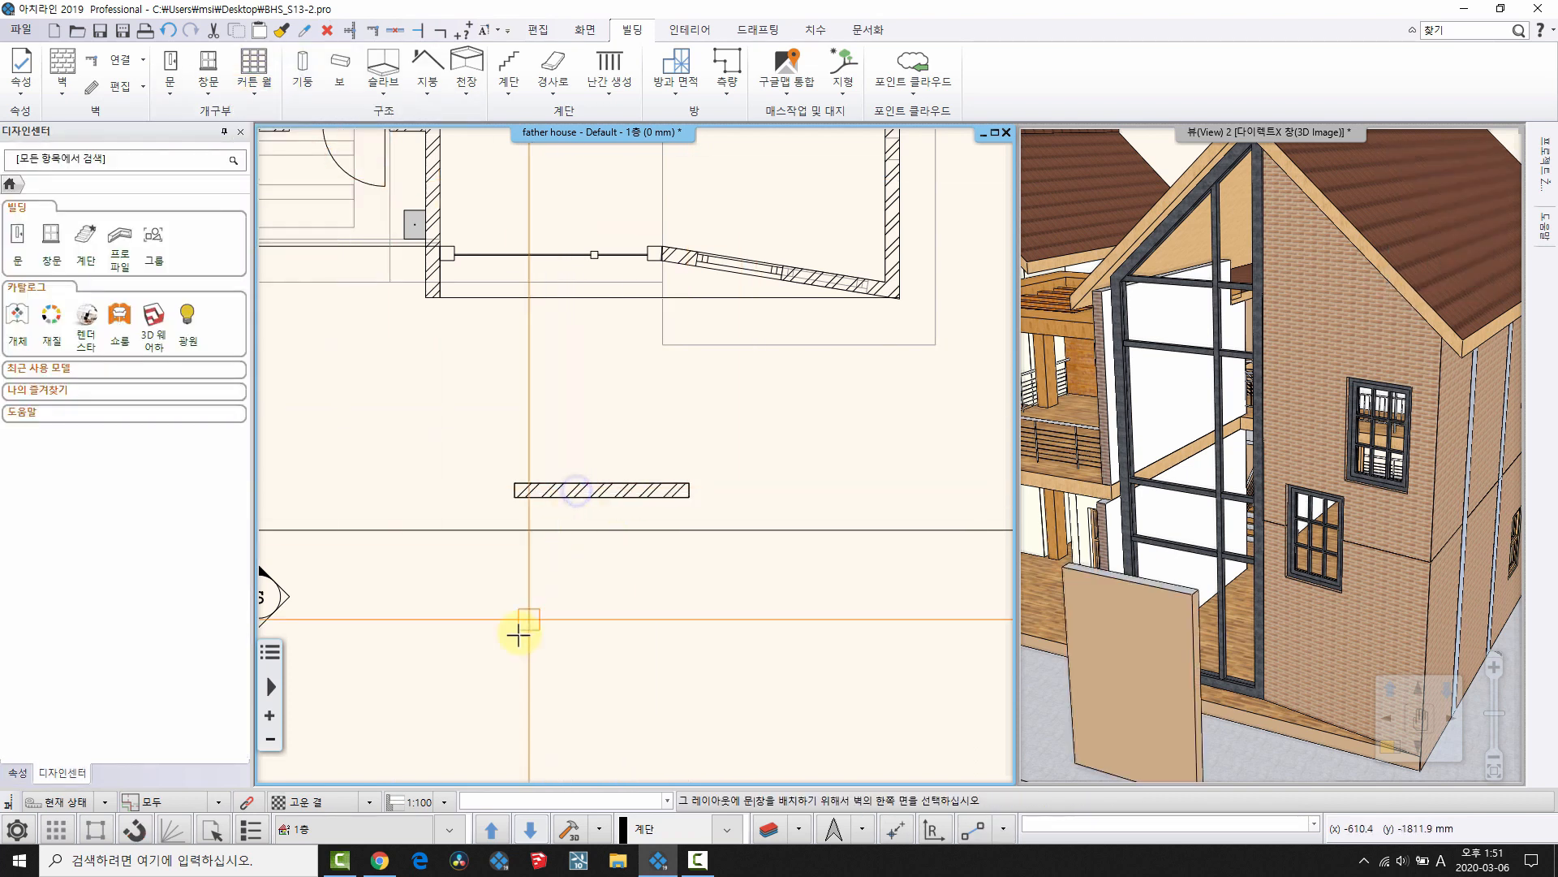
pyautogui.click(556, 501)
pyautogui.click(555, 566)
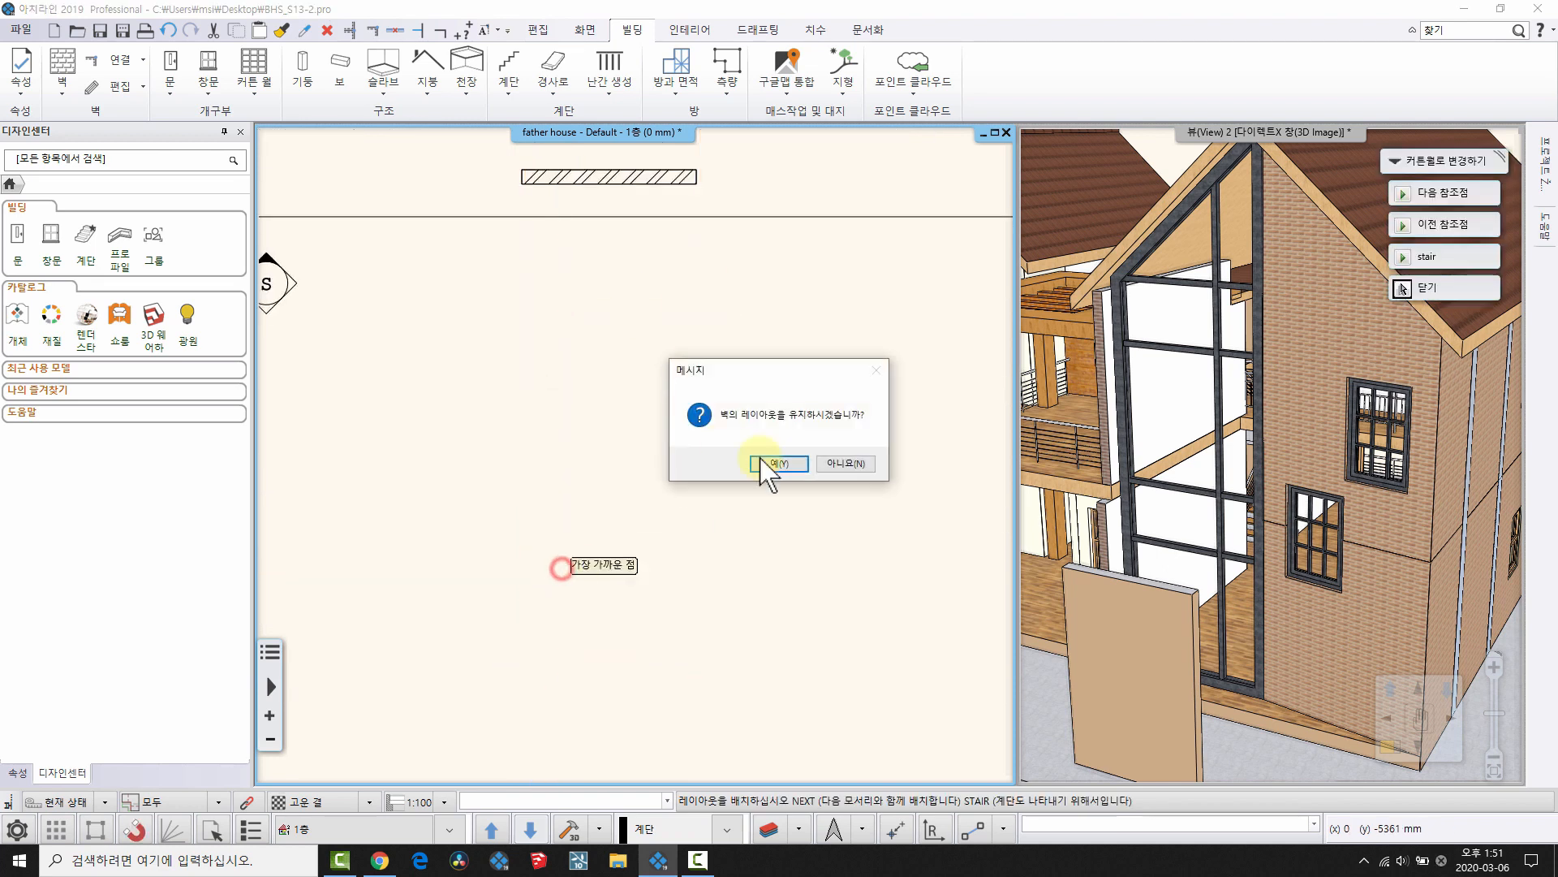
pyautogui.click(762, 459)
pyautogui.click(933, 512)
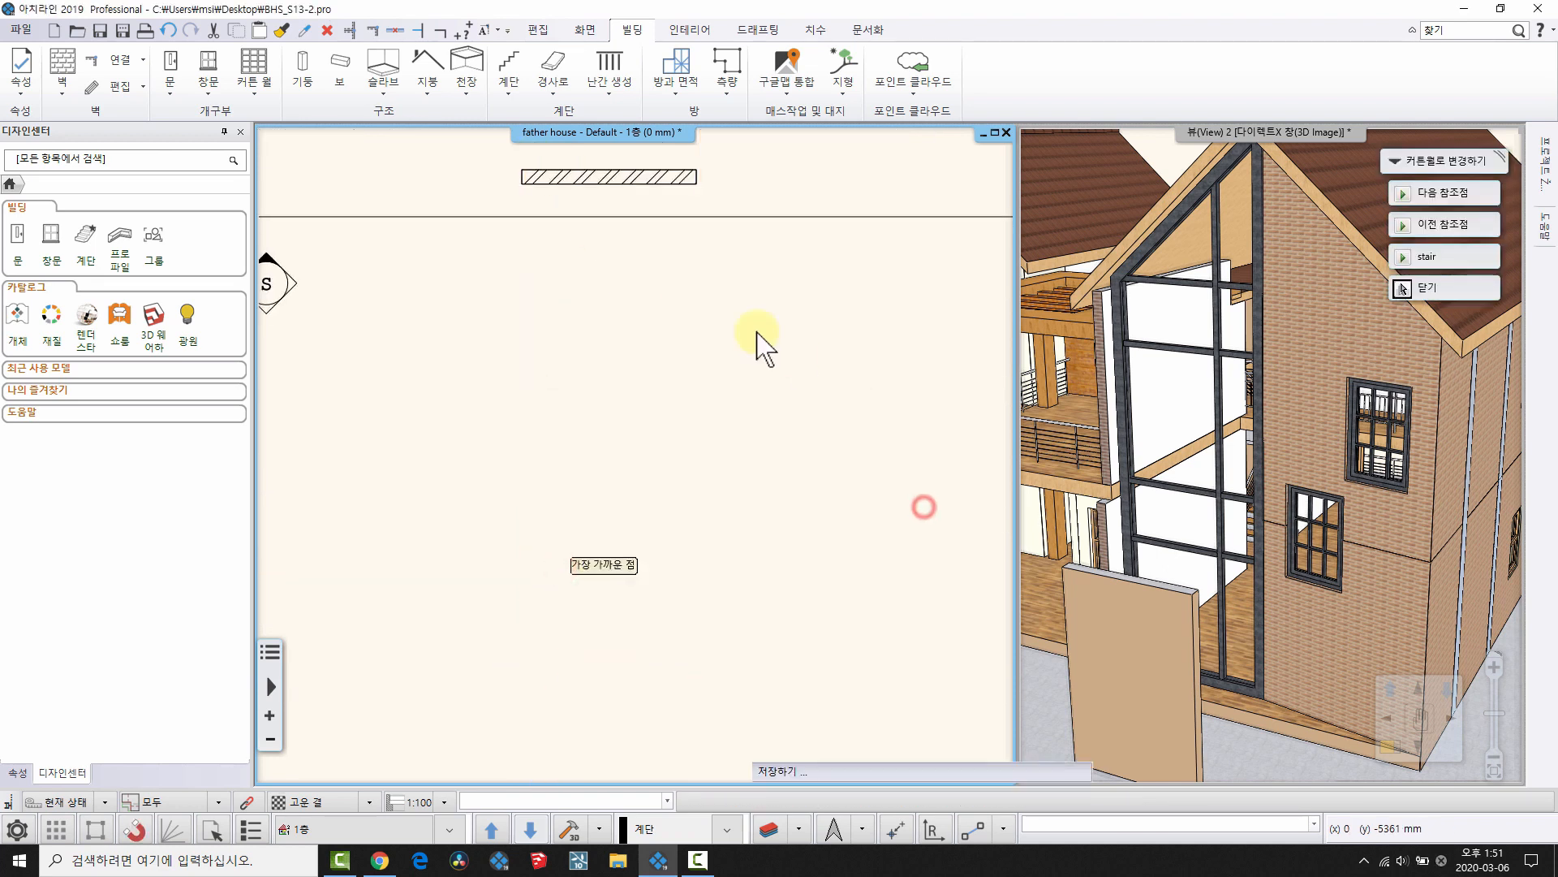
# - Use the whole enclosed rectangle of the layout as the curtain wall profile and accept the side2 glass wall settings
pyautogui.click(313, 86)
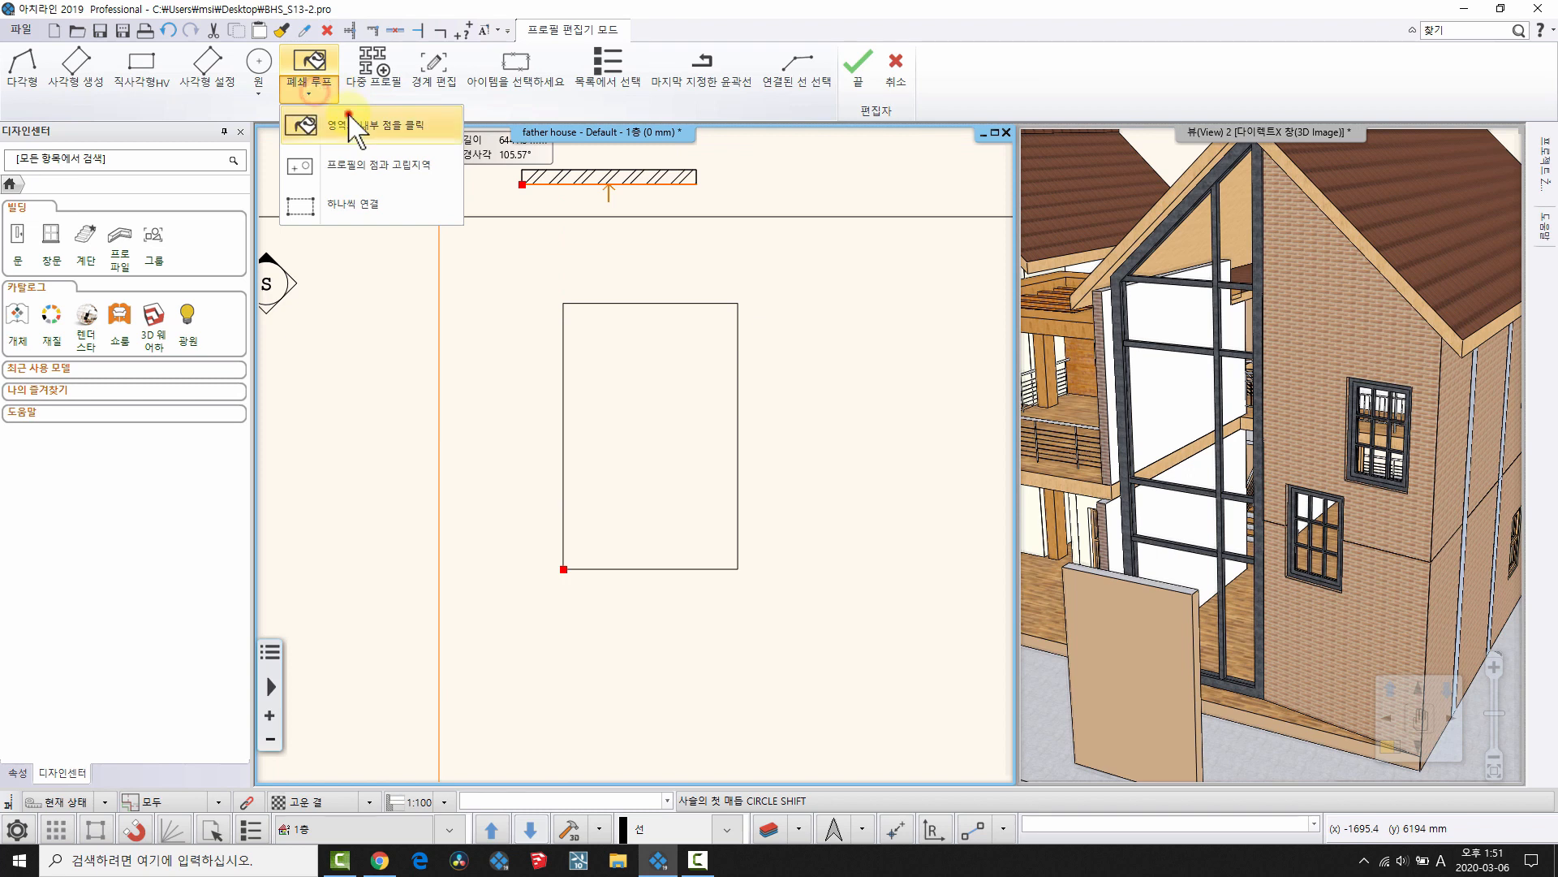
pyautogui.click(353, 125)
pyautogui.click(662, 454)
pyautogui.click(659, 536)
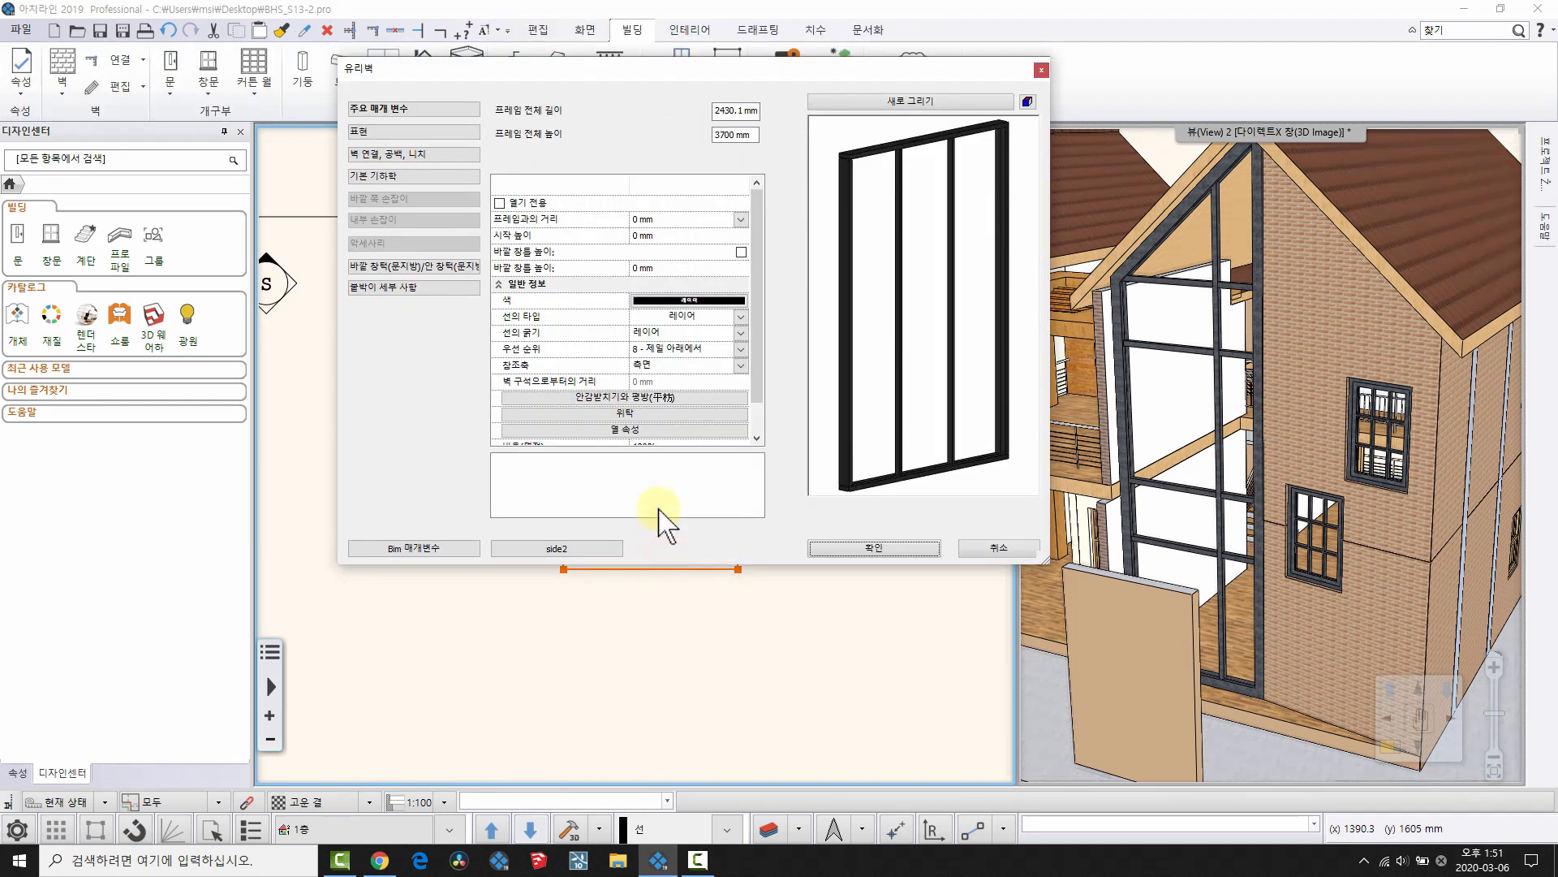
pyautogui.click(867, 540)
pyautogui.click(859, 546)
pyautogui.rightClick(831, 519)
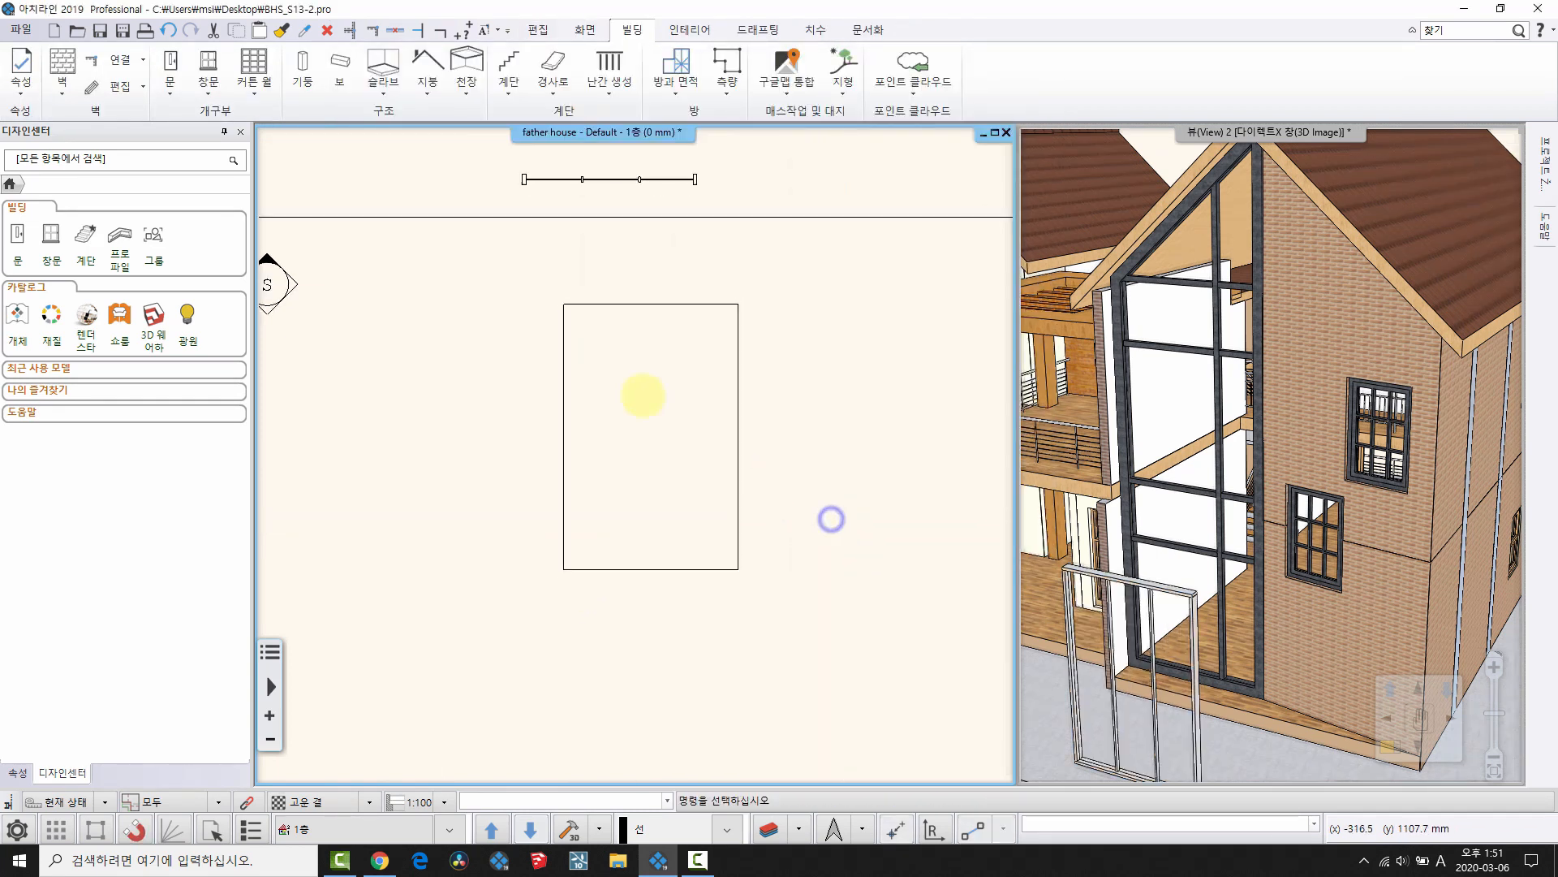
# - Inspect the converted curtain wall by switching the selection between its window object and its underlying wall object
pyautogui.moveTo(602, 155); pyautogui.dragTo(629, 357, button='middle')
pyautogui.scroll(2, 629, 341)
pyautogui.scroll(2, 629, 349)
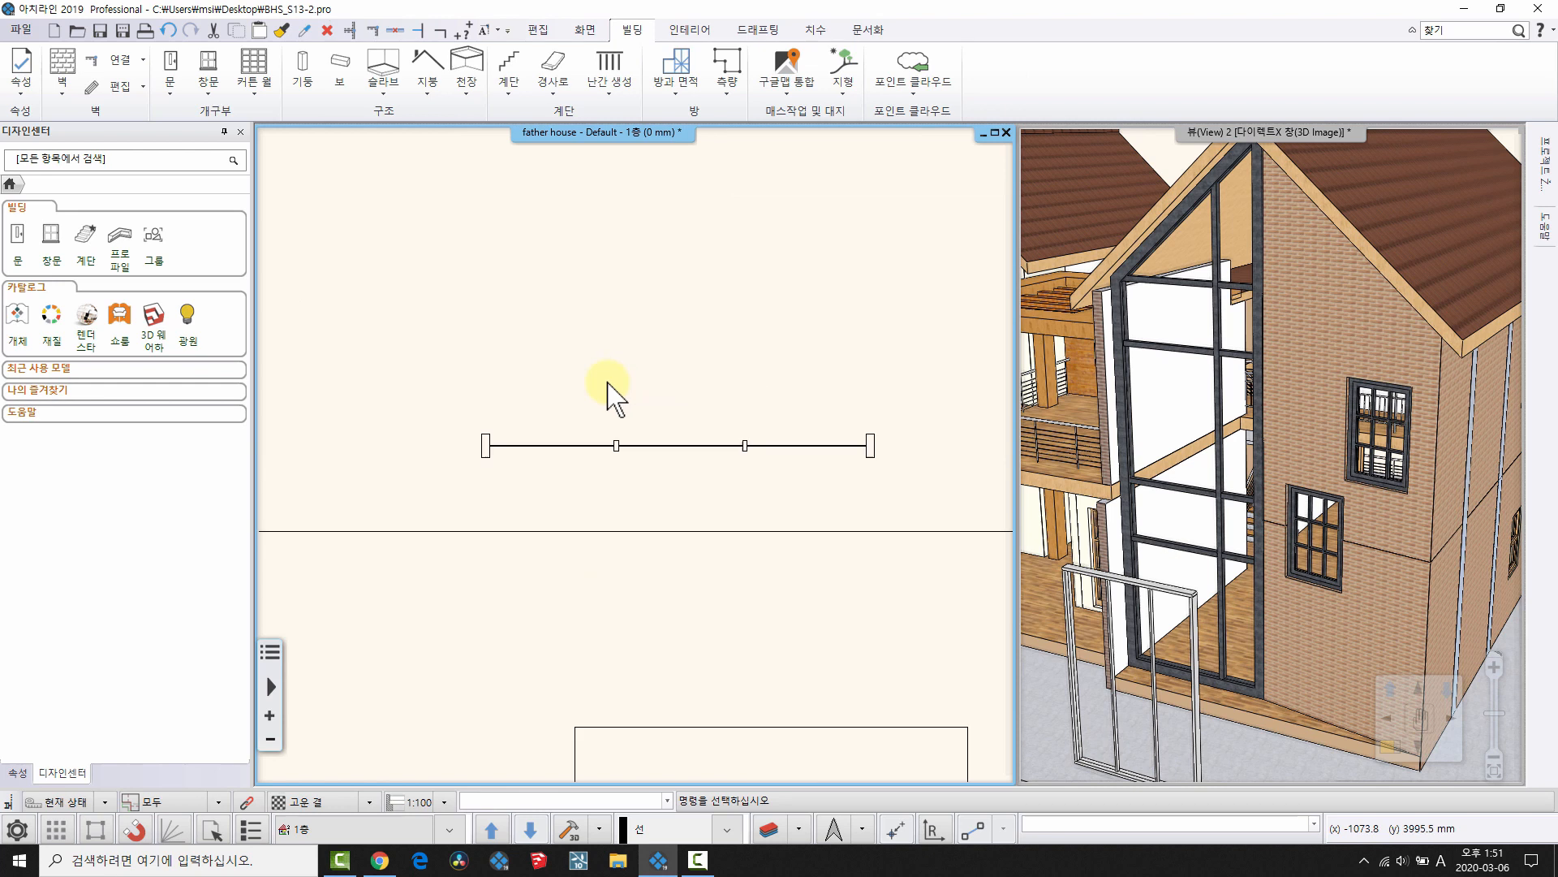
pyautogui.click(602, 445)
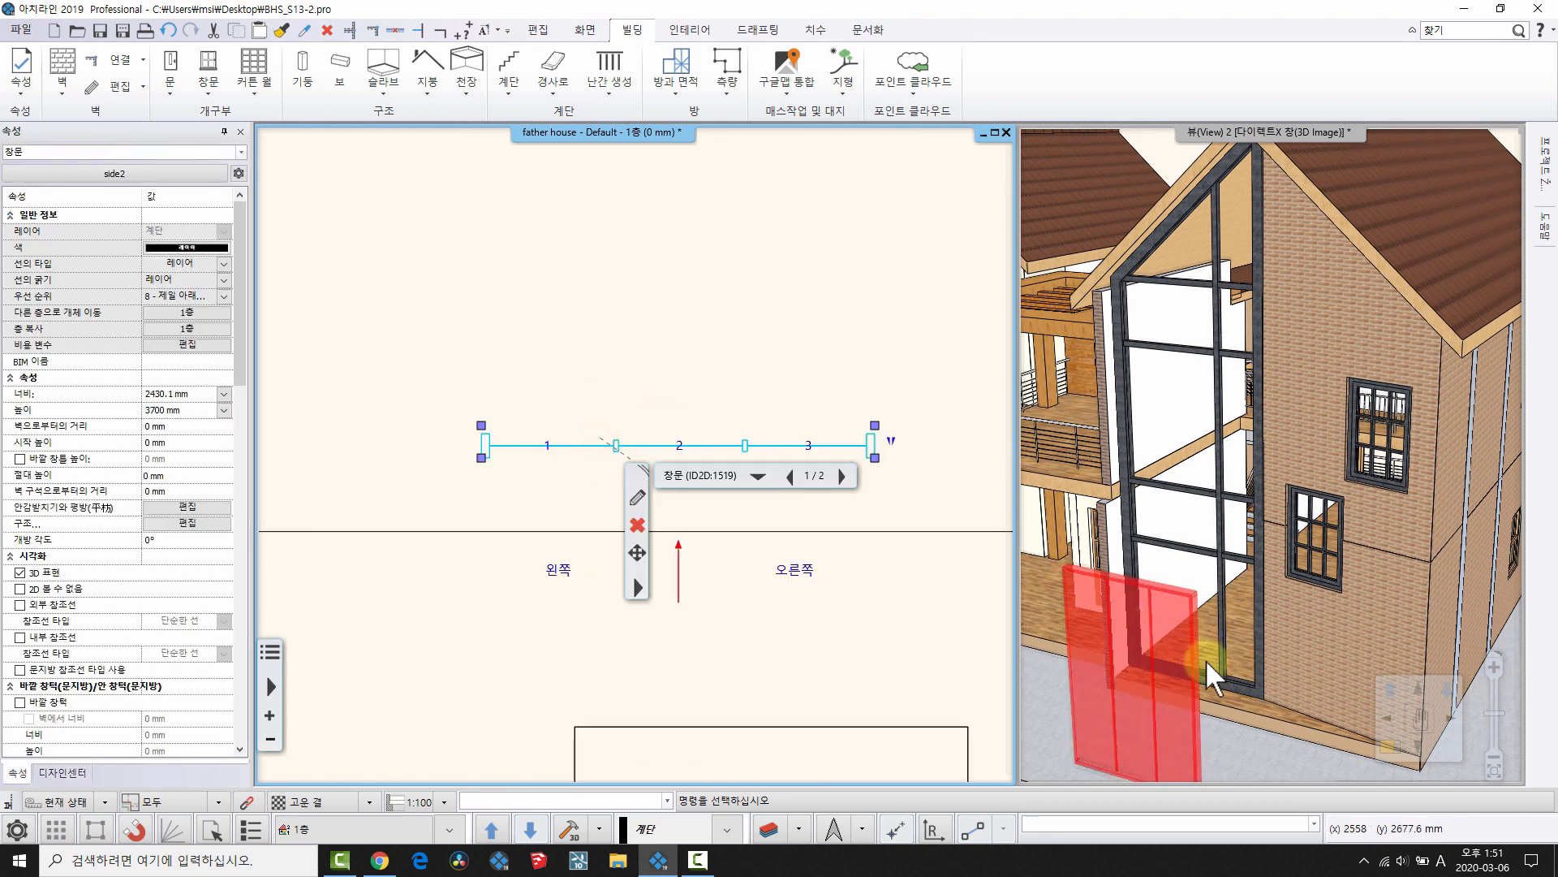
pyautogui.moveTo(688, 425); pyautogui.dragTo(612, 365, button='middle')
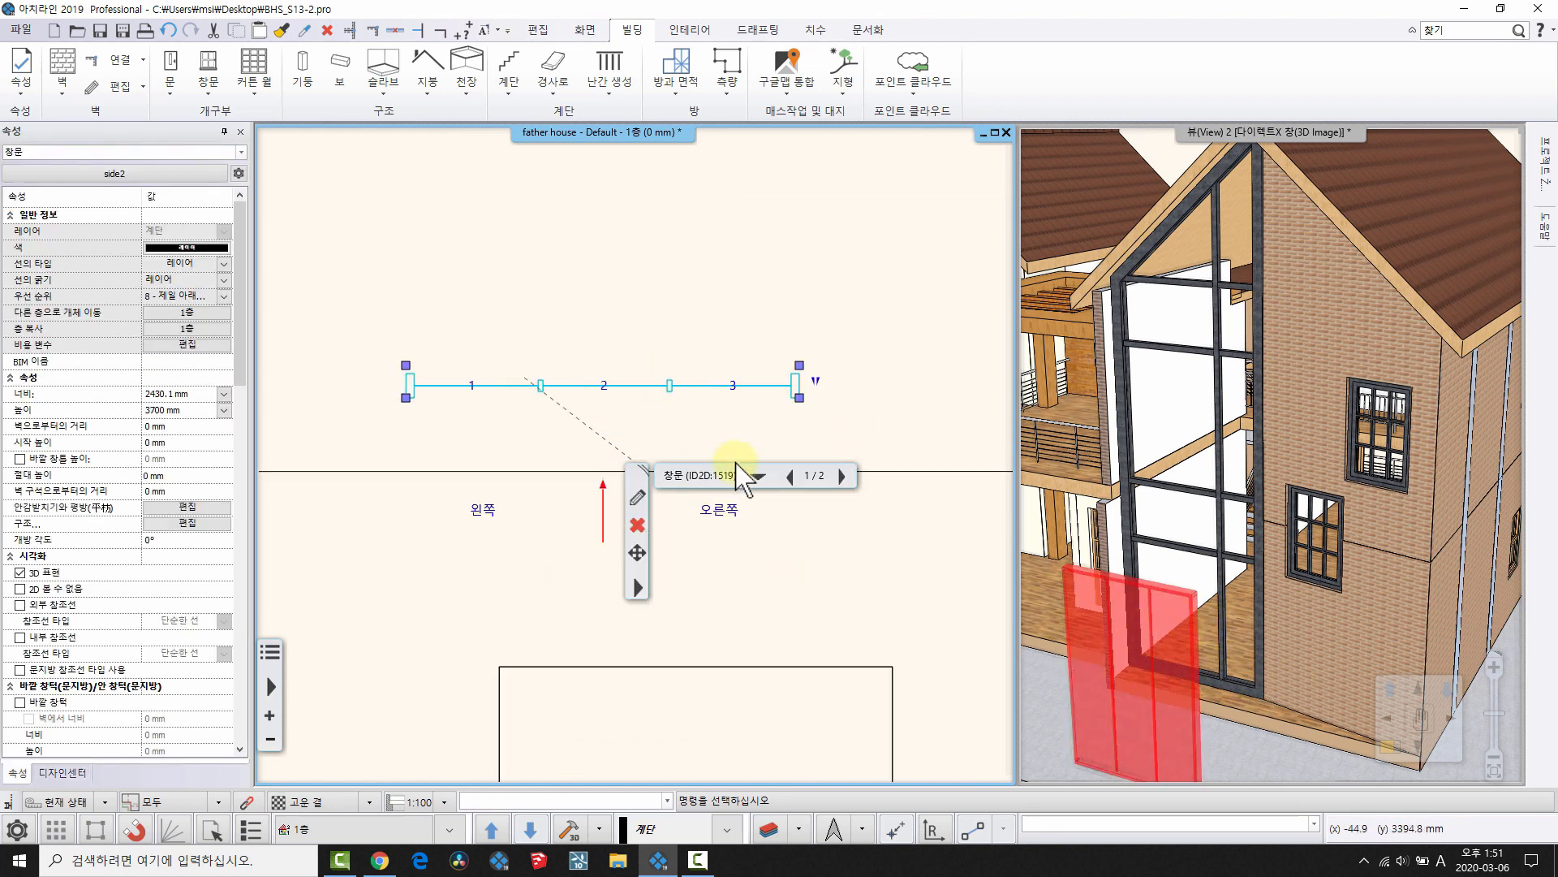
pyautogui.click(843, 477)
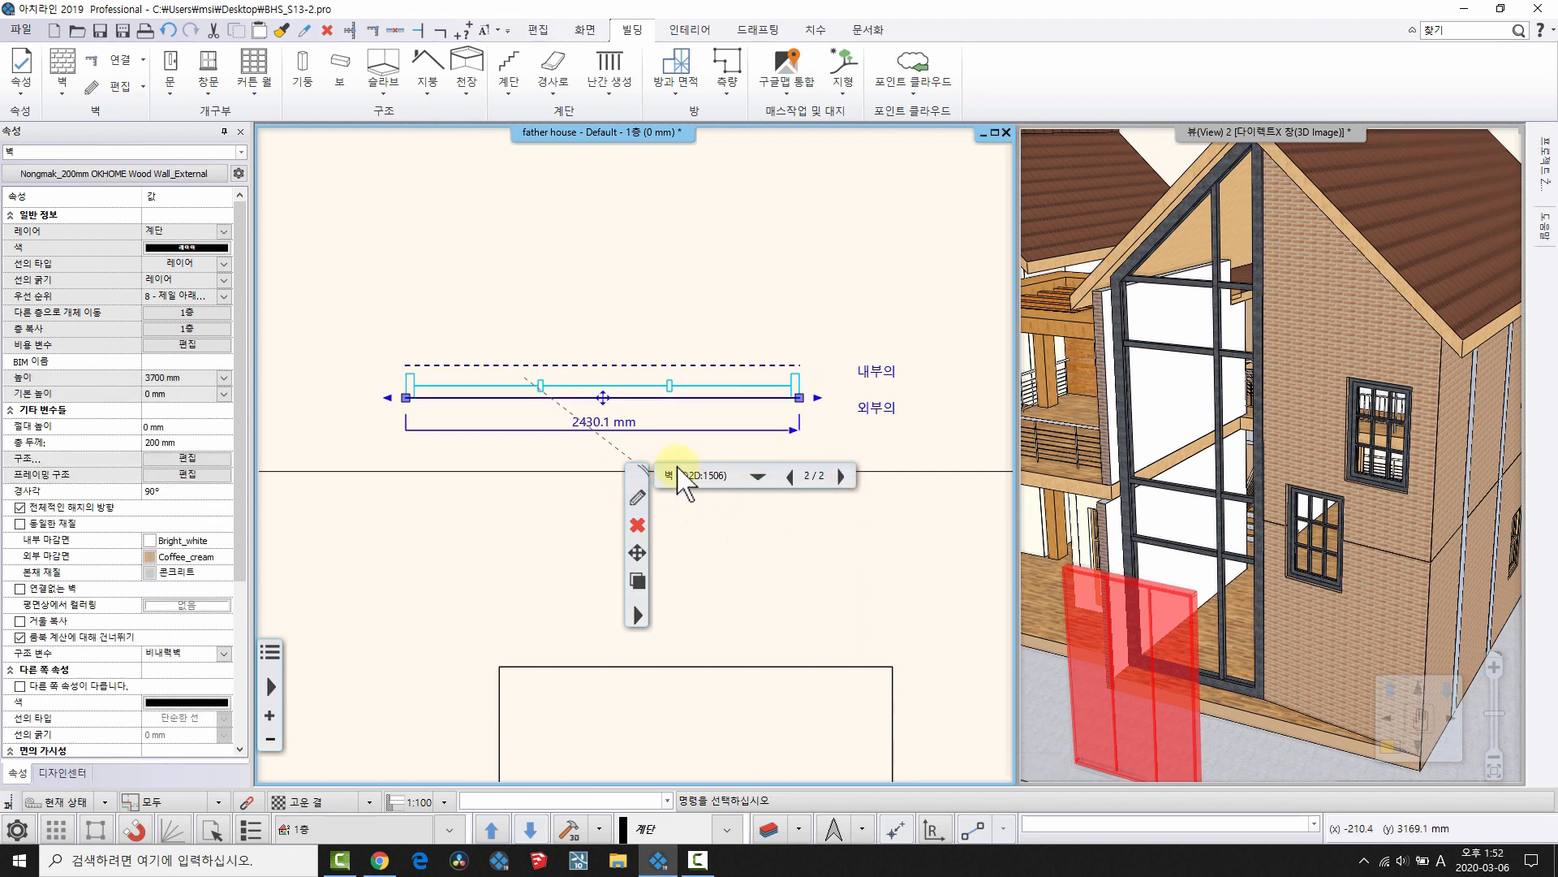
pyautogui.moveTo(678, 286); pyautogui.dragTo(623, 647, button='middle')
pyautogui.press('Escape')
pyautogui.scroll(-1, 446, 302)
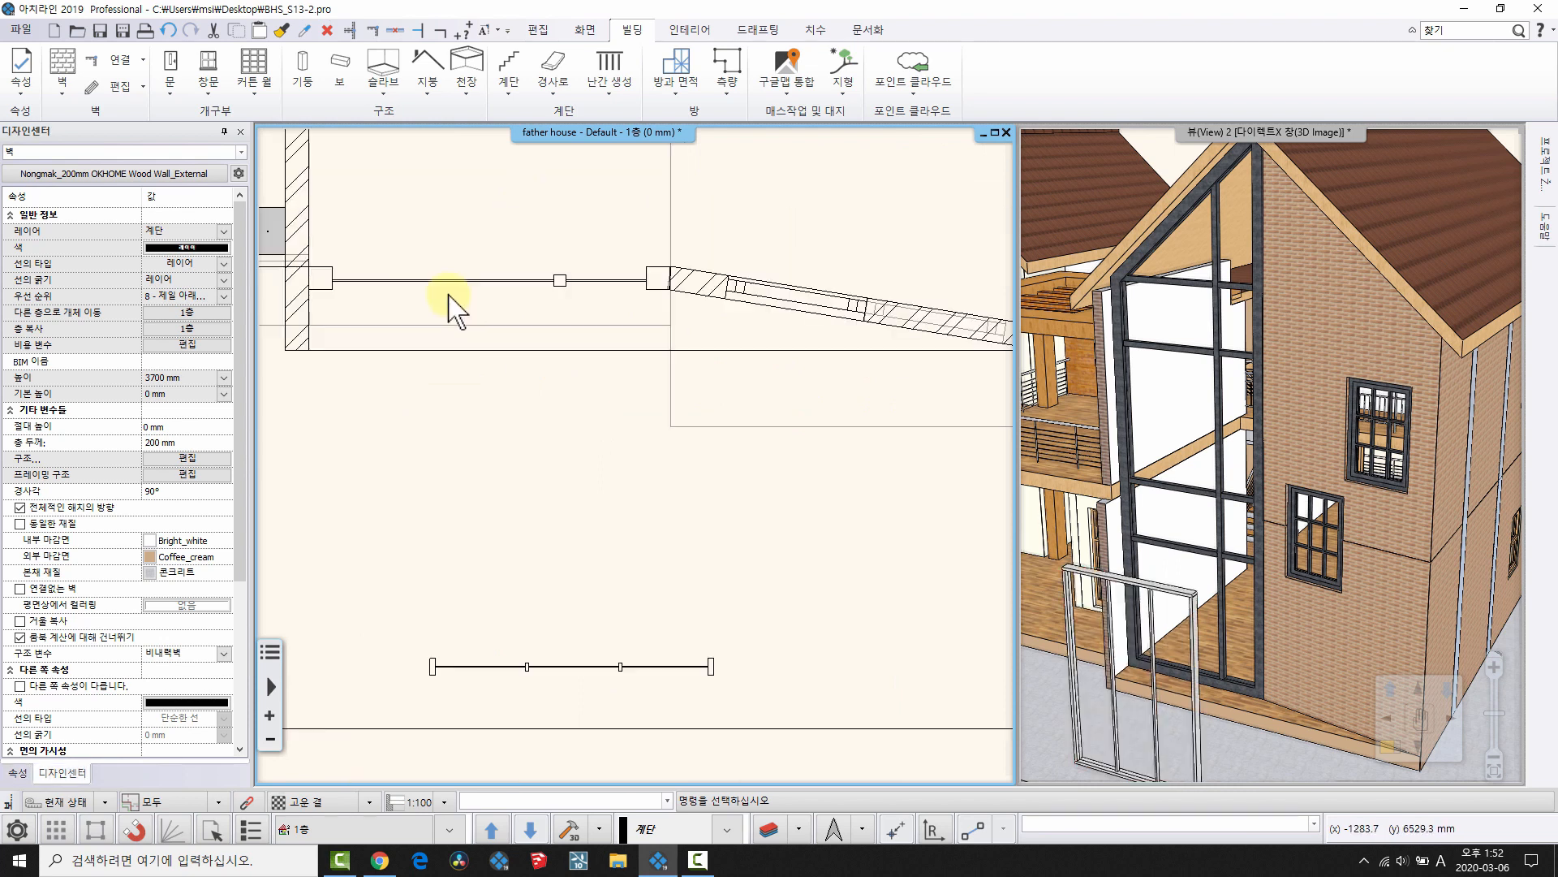
# - Draw a standalone horizontal side2 curtain wall between the house and the converted trial wall
pyautogui.moveTo(445, 302); pyautogui.dragTo(537, 328, button='middle')
pyautogui.click(240, 86)
pyautogui.click(285, 119)
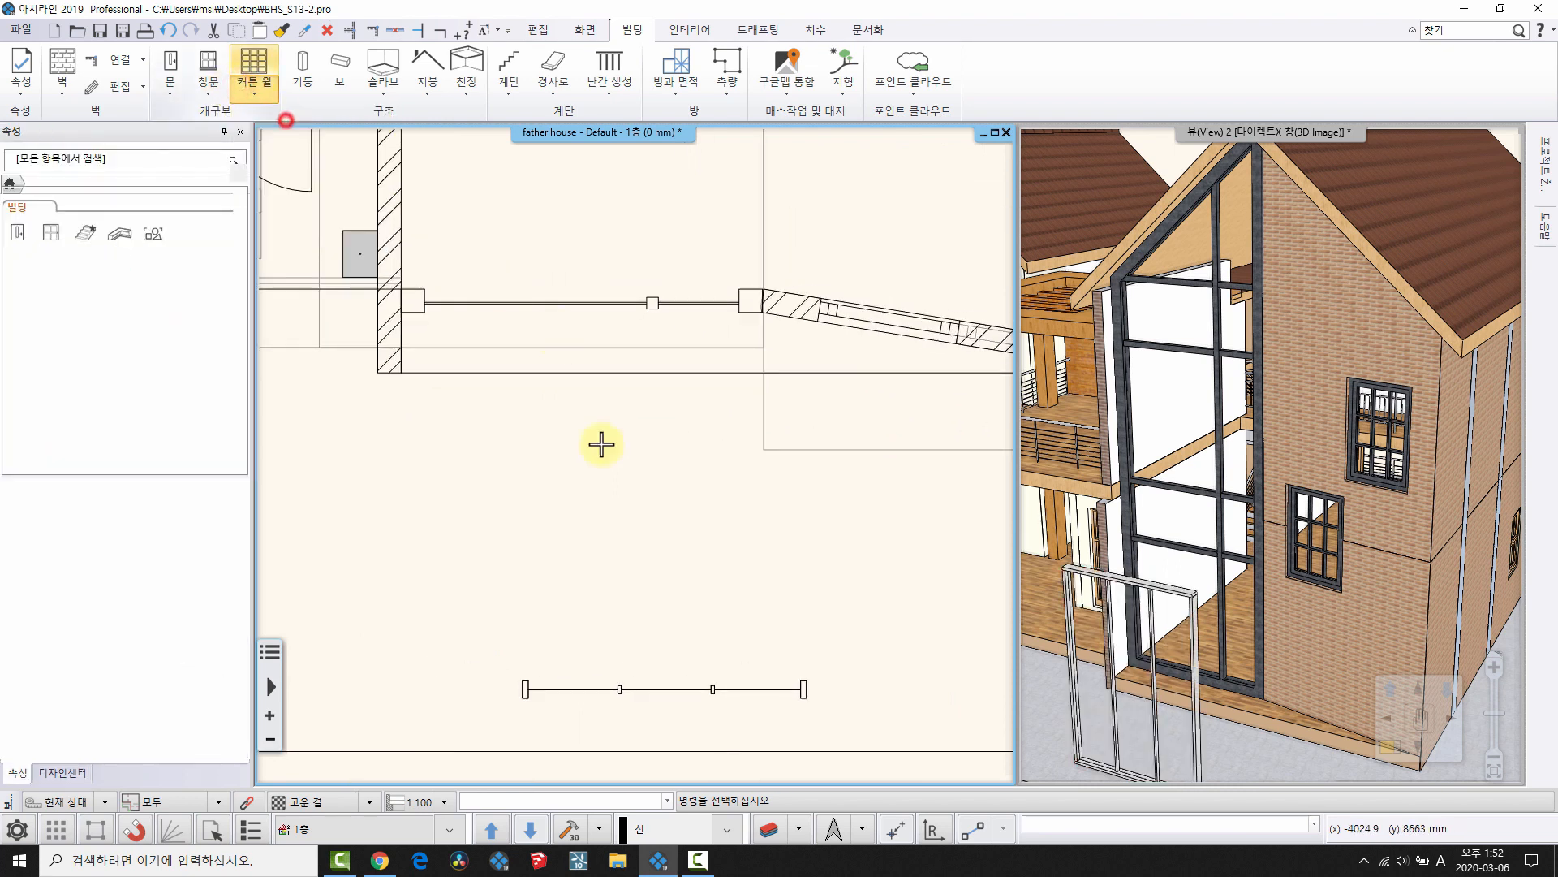
pyautogui.click(446, 553)
pyautogui.click(733, 552)
pyautogui.rightClick(659, 598)
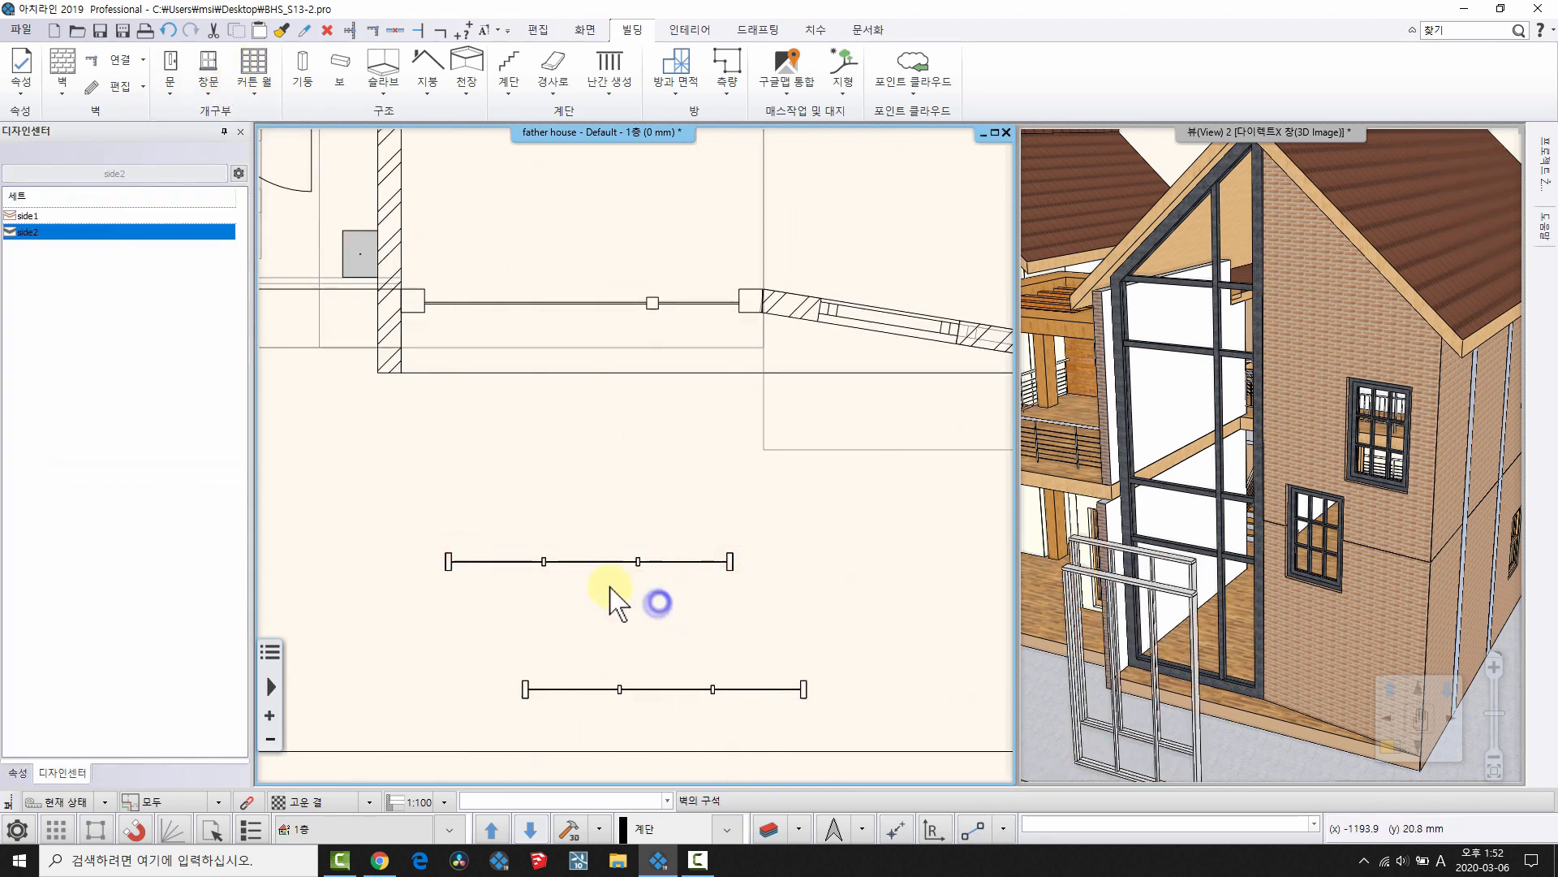
# - Check the object type of the newly drawn standalone curtain wall
pyautogui.click(585, 561)
pyautogui.rightClick(583, 558)
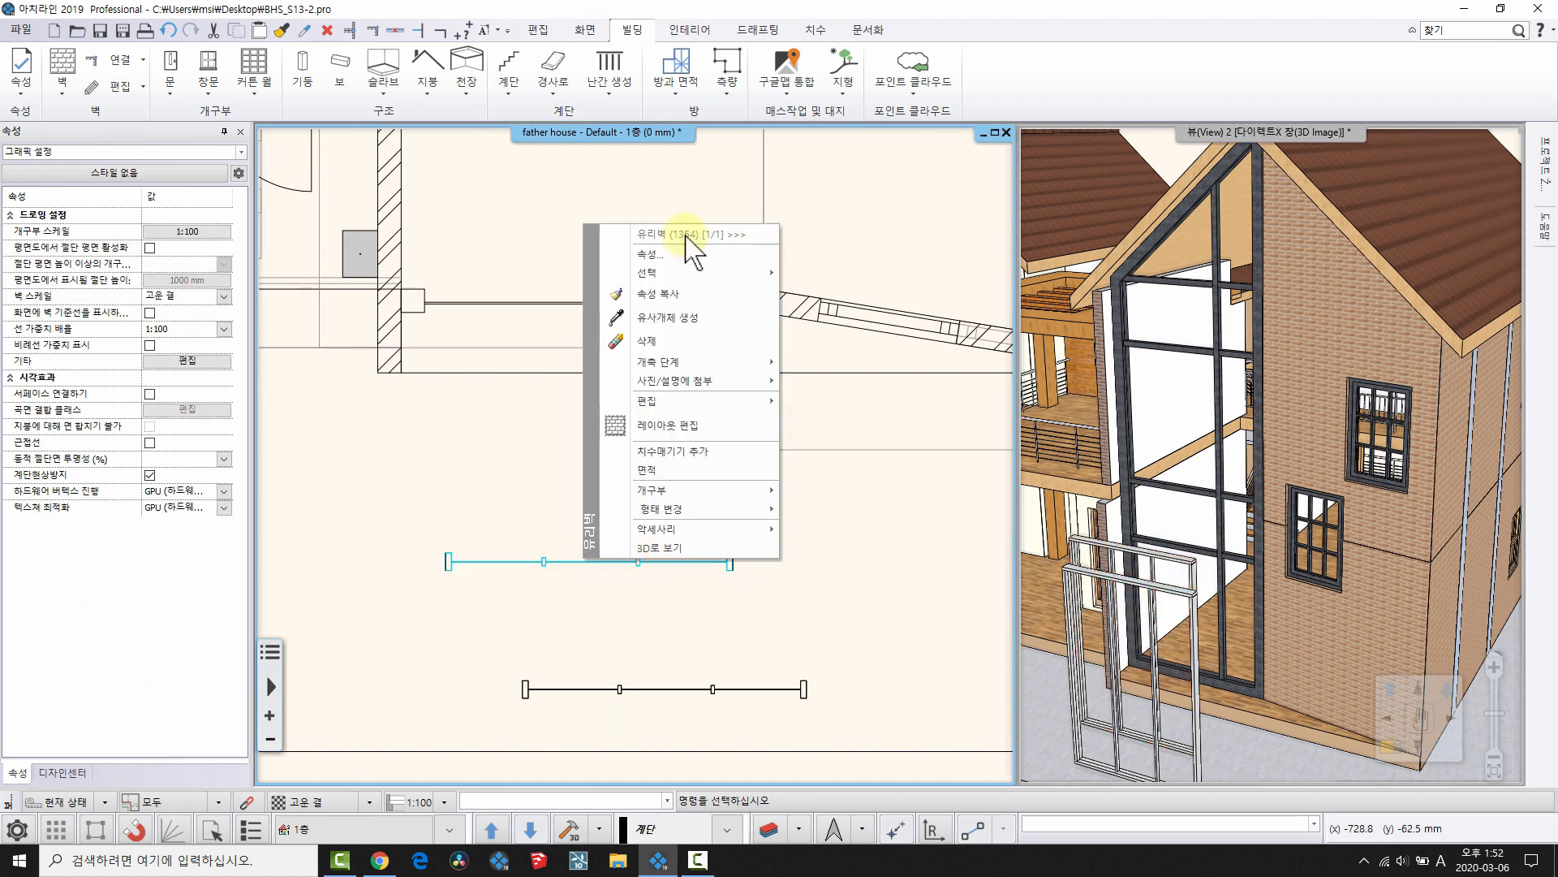
pyautogui.click(678, 234)
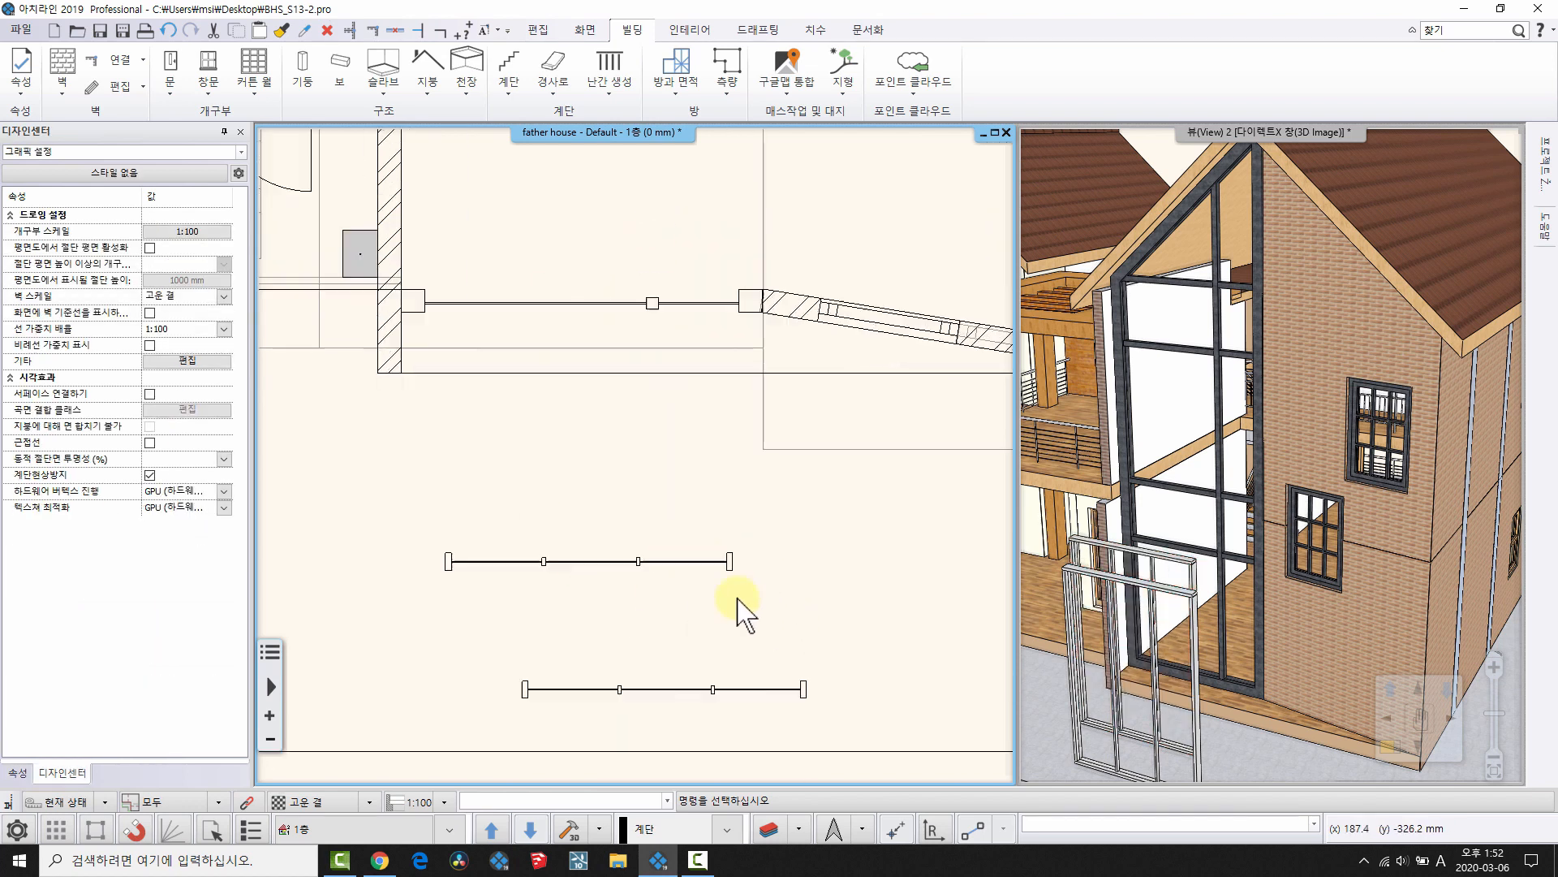
# - Delete both trial curtain walls and the leftover rectangular layout group below the house
pyautogui.click(884, 702)
pyautogui.click(616, 523)
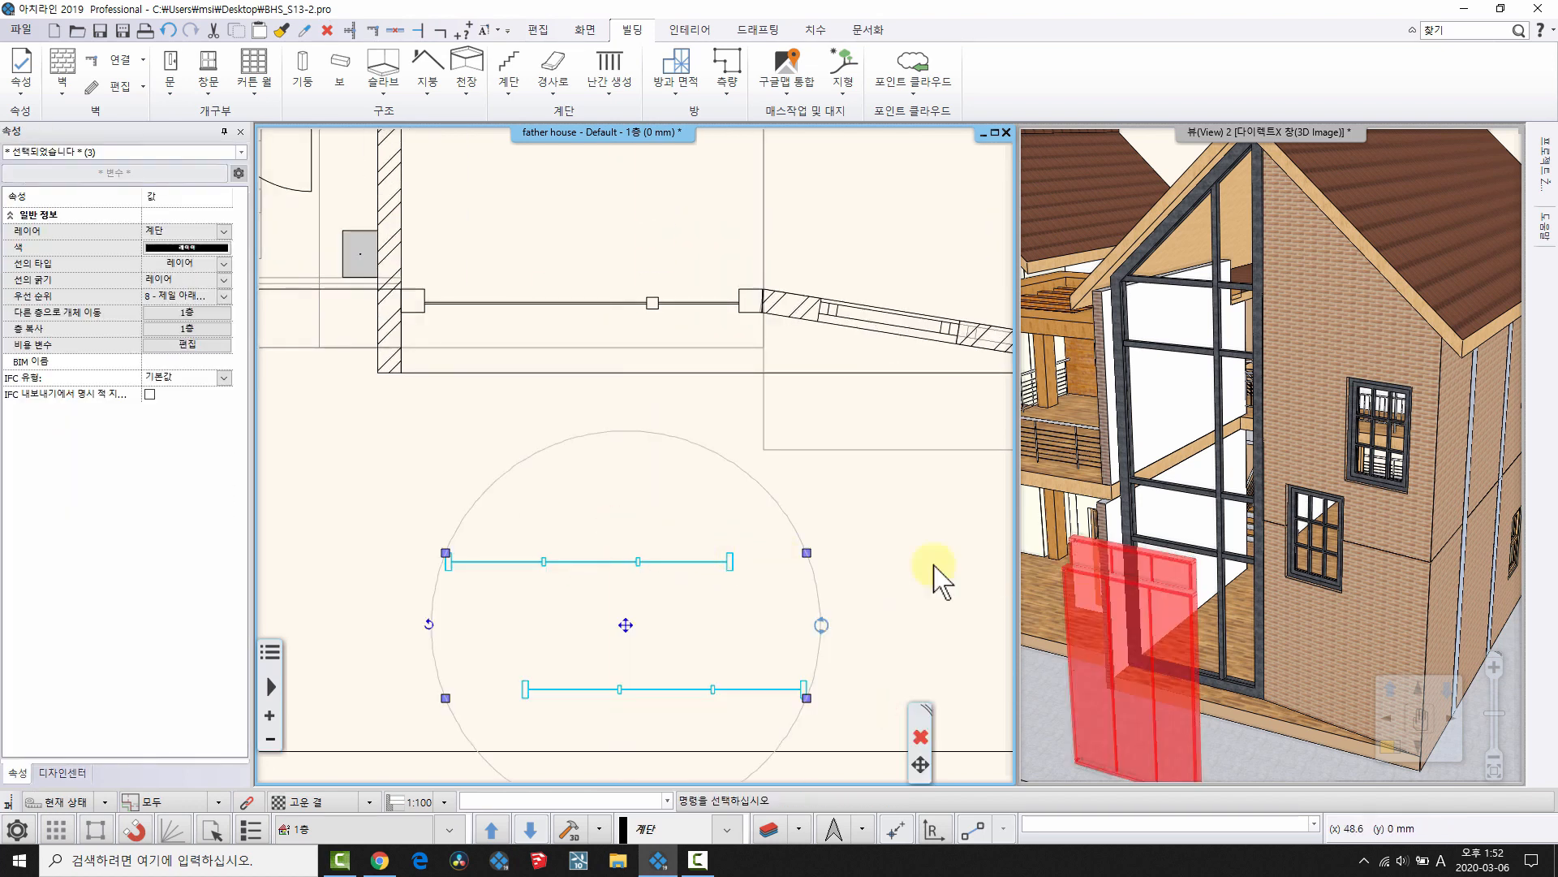
pyautogui.press('Delete')
pyautogui.scroll(-1, 671, 519)
pyautogui.moveTo(744, 747); pyautogui.dragTo(720, 560, button='middle')
pyautogui.scroll(-2, 730, 565)
pyautogui.click(802, 596)
pyautogui.click(594, 536)
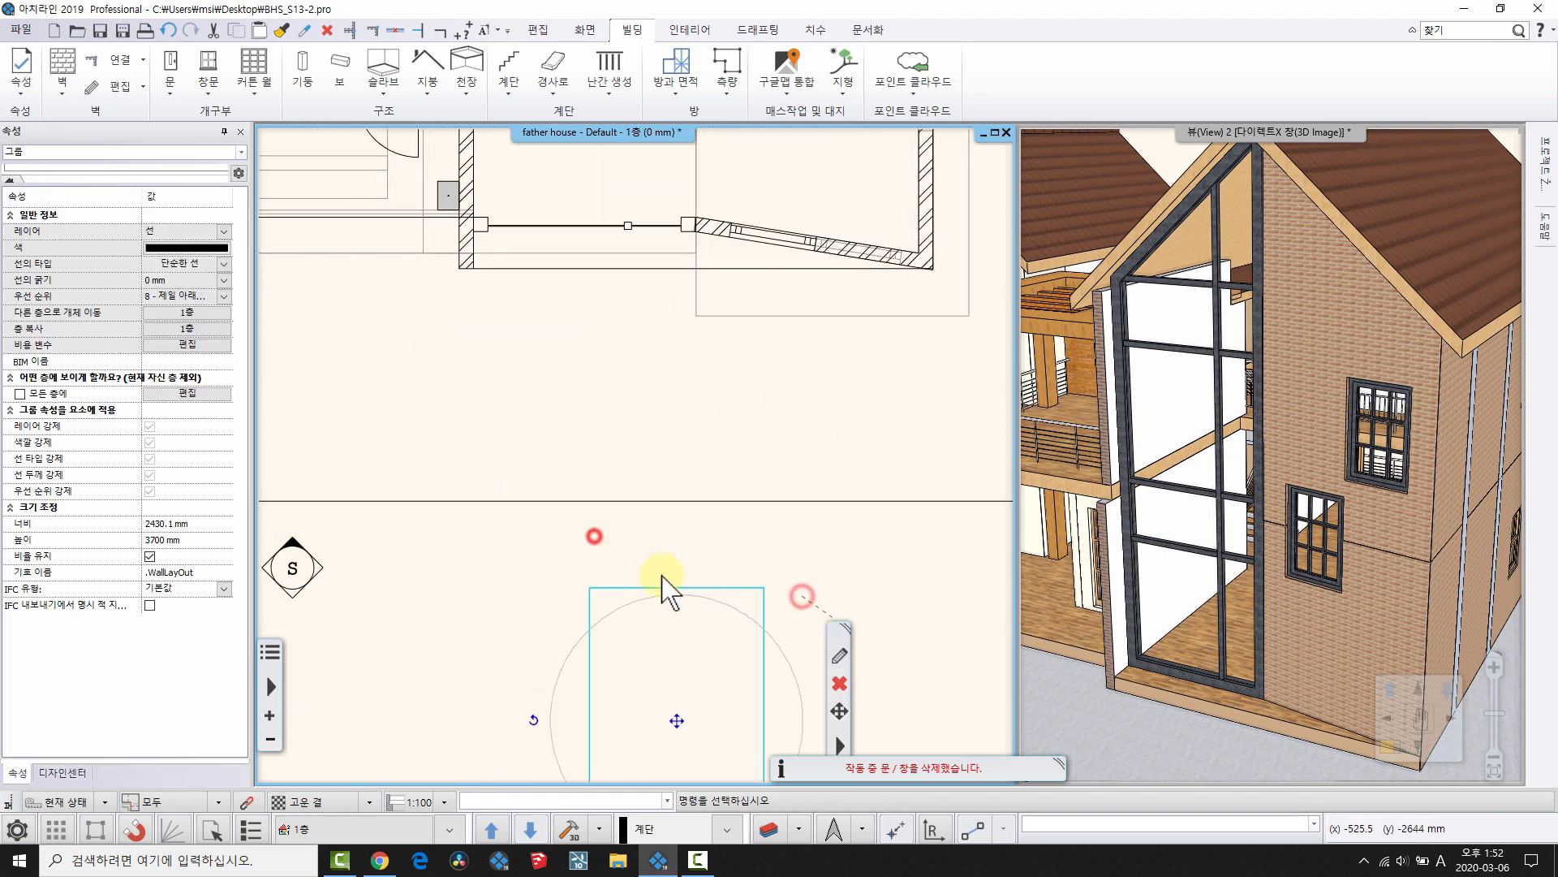
pyautogui.press('Delete')
# - Examine the glass wall and the brick facade windows in the 3D view alongside the first-floor plan
pyautogui.scroll(-5, 771, 552)
pyautogui.moveTo(771, 552); pyautogui.dragTo(702, 587, button='middle')
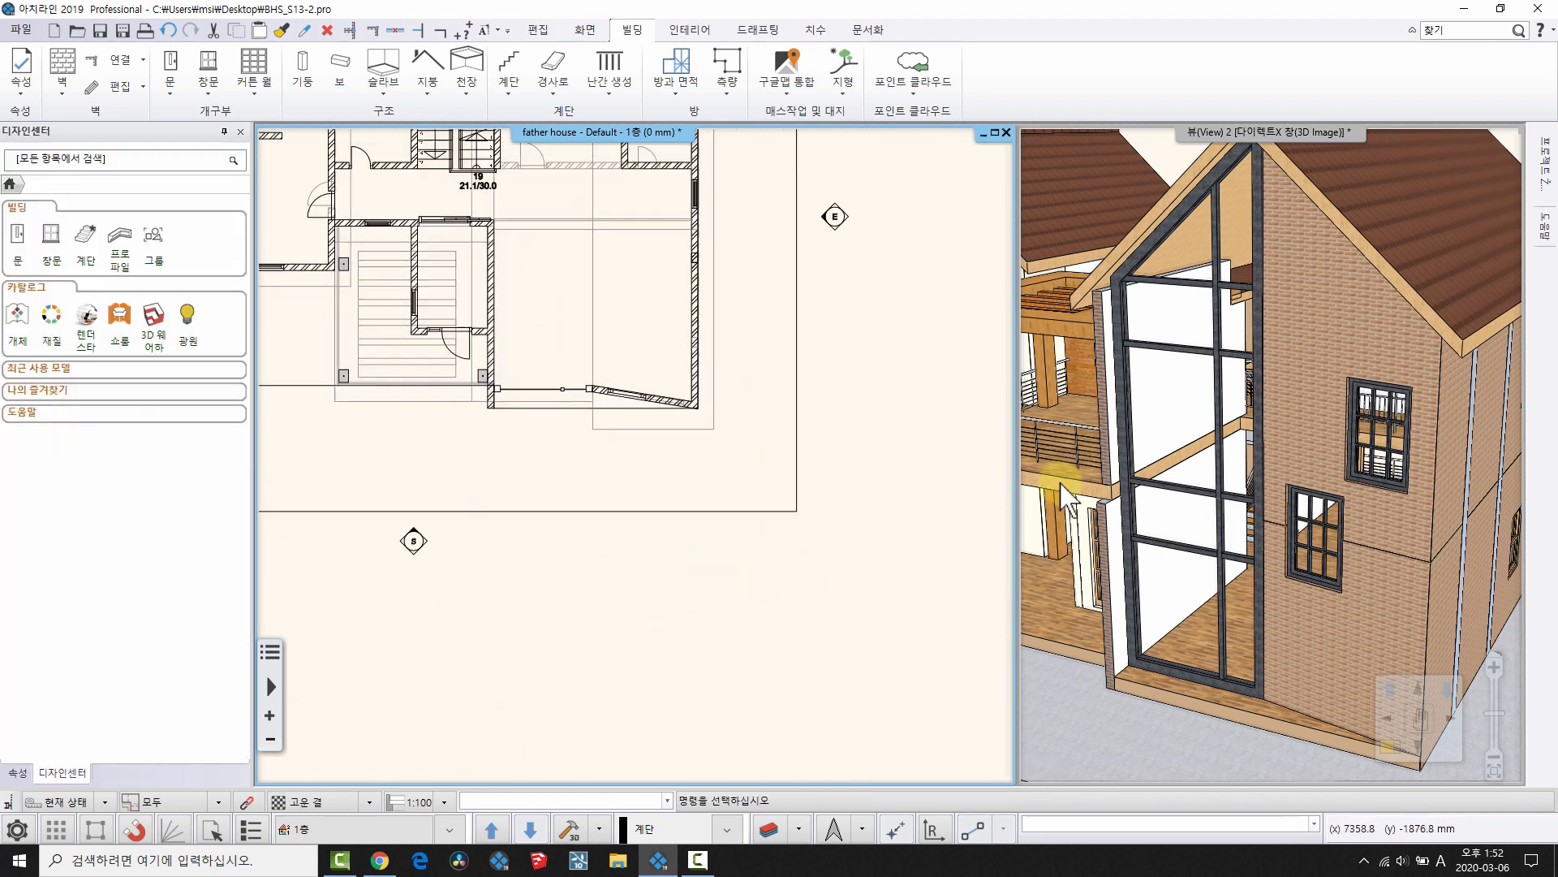
pyautogui.moveTo(1385, 490); pyautogui.dragTo(1287, 452)
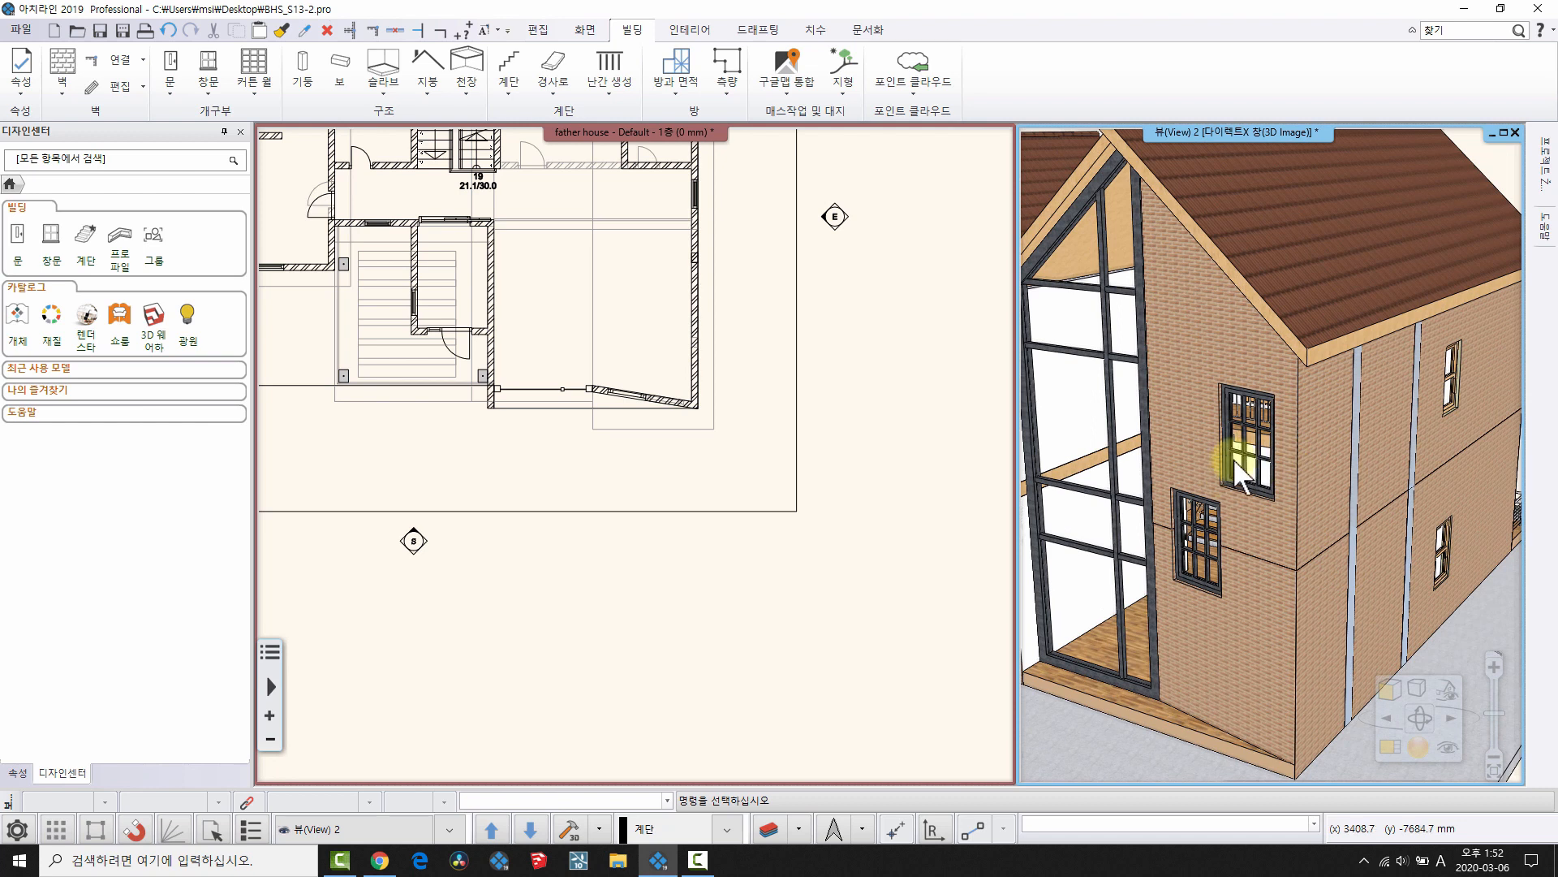
pyautogui.moveTo(1152, 556); pyautogui.dragTo(1283, 521)
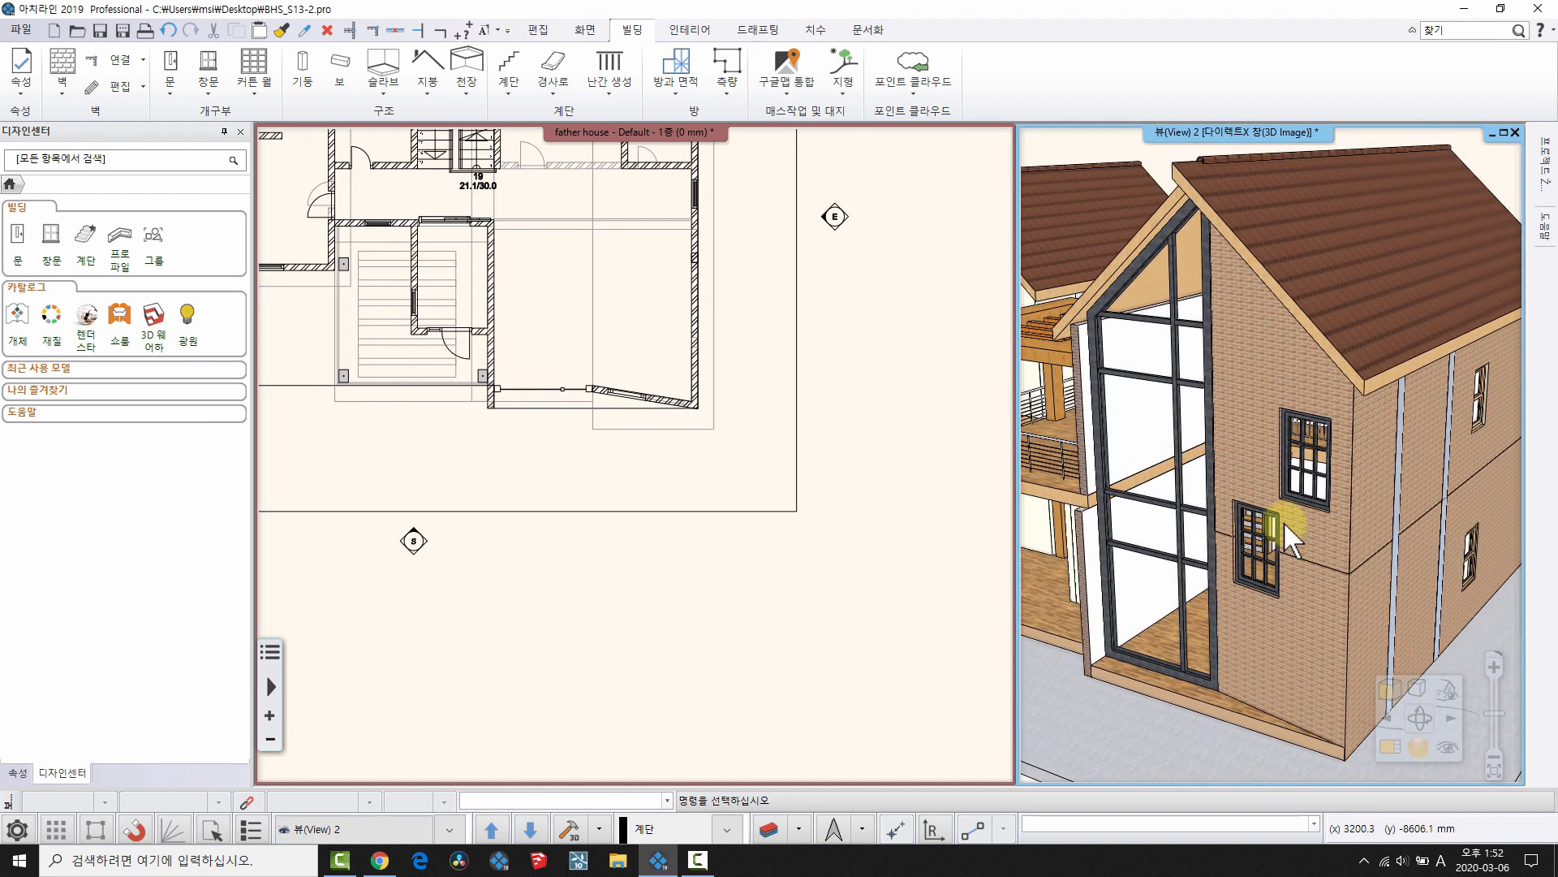
pyautogui.moveTo(756, 419); pyautogui.dragTo(738, 528, button='middle')
pyautogui.scroll(1, 722, 511)
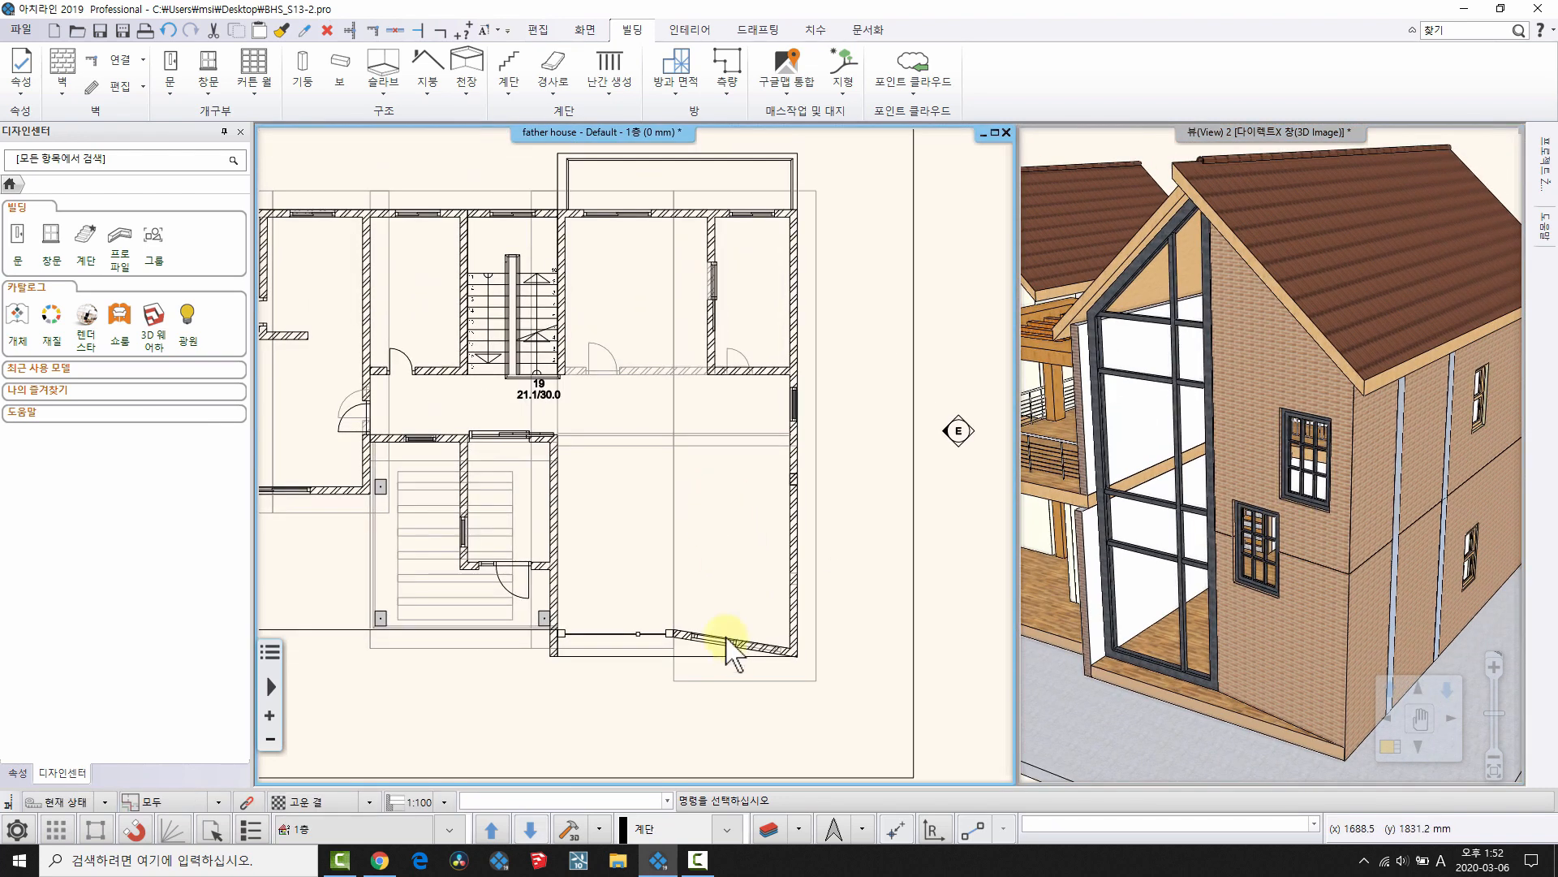
pyautogui.scroll(1, 727, 639)
pyautogui.moveTo(1258, 579); pyautogui.dragTo(1231, 591, button='middle')
pyautogui.scroll(1, 1231, 591)
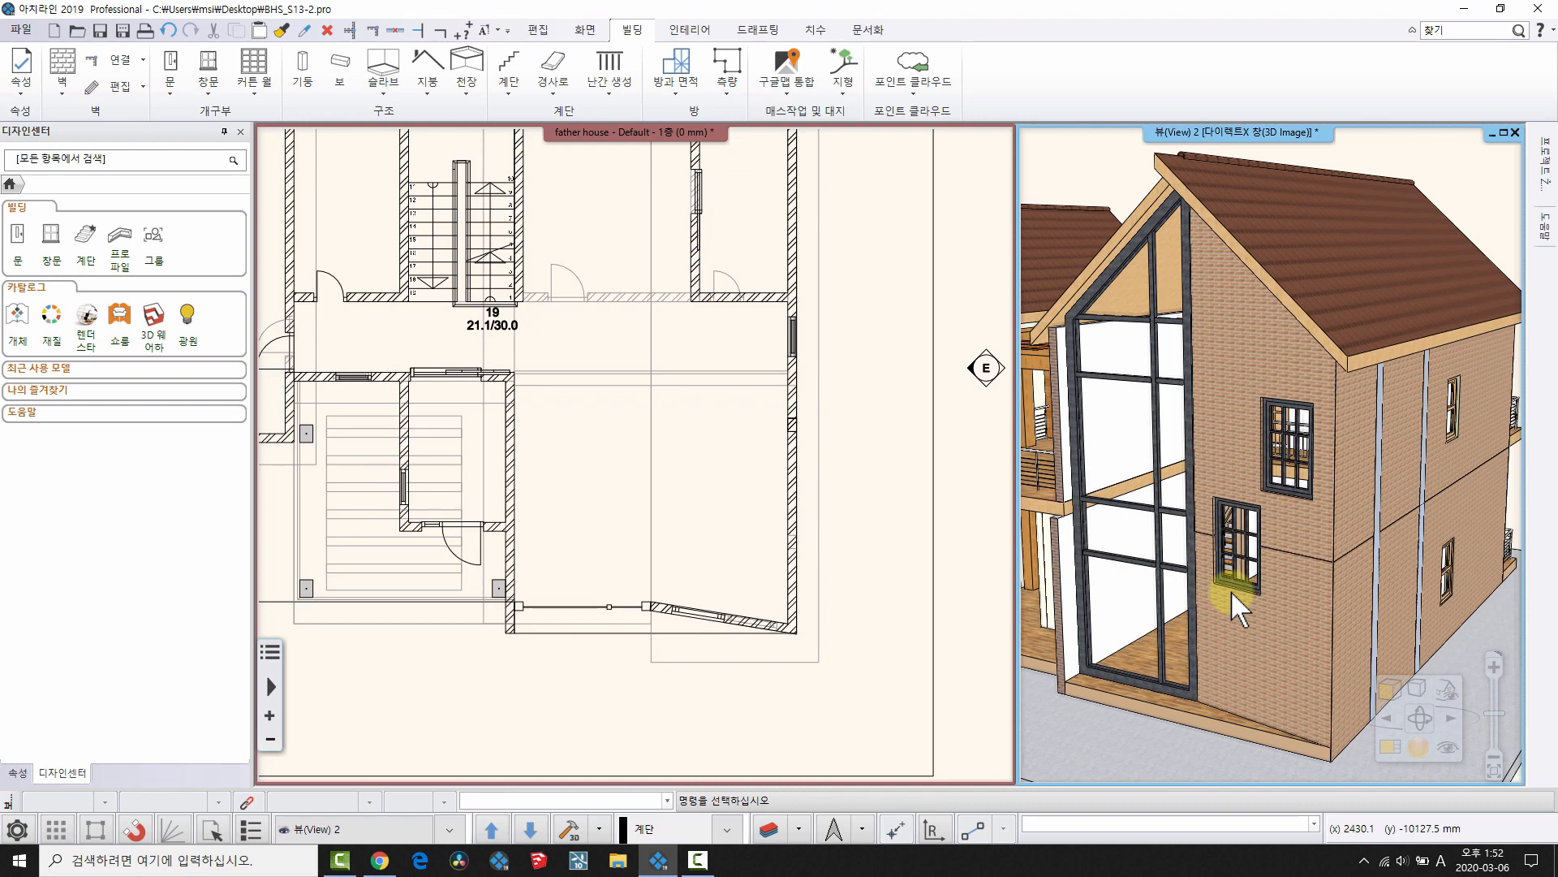